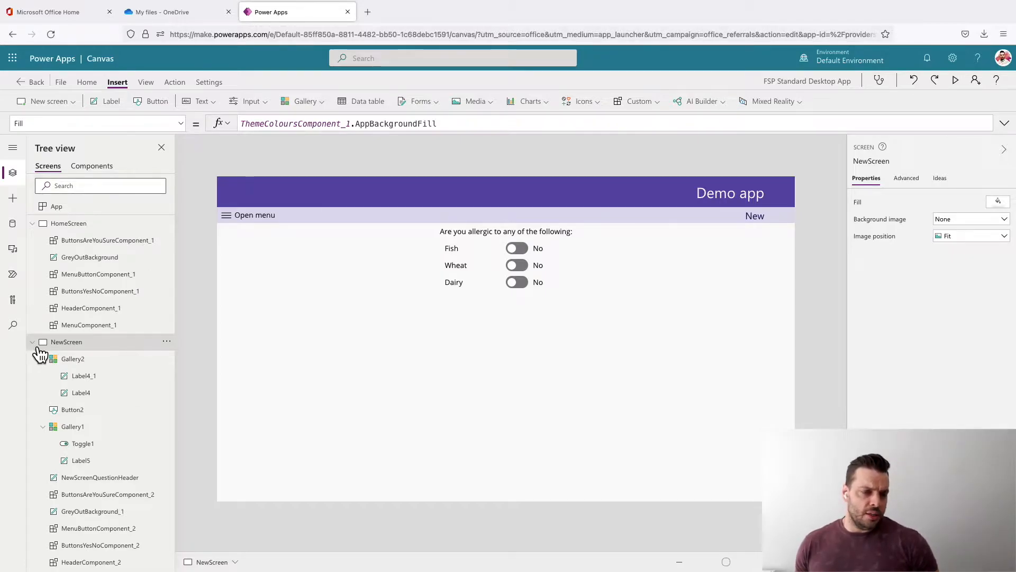
- Collapse NewScreen in the screen hierarchy and open SettingScreen for editing
{"action": "left_click", "coordinate": [35, 344]}
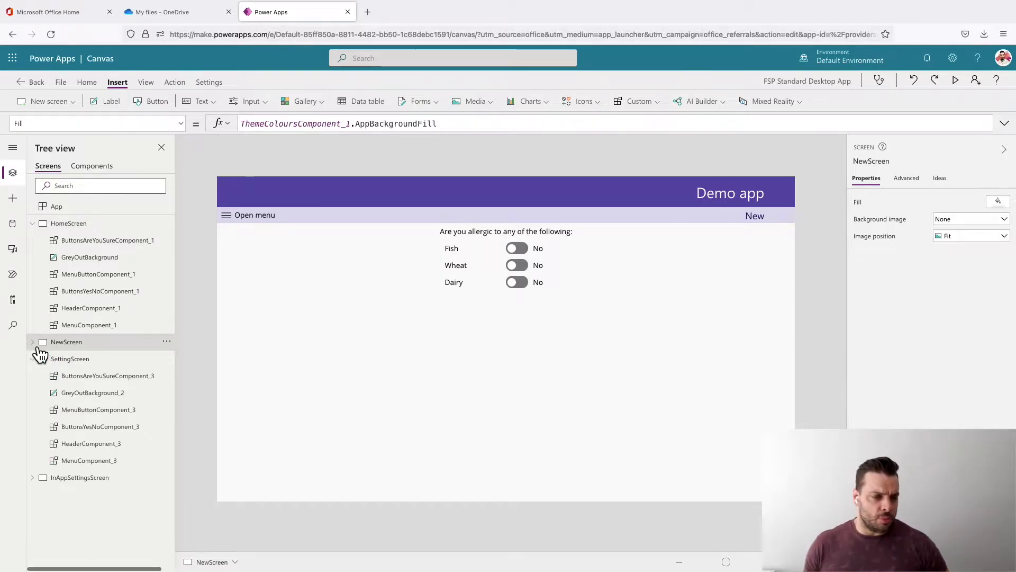
{"action": "left_click", "coordinate": [83, 364]}
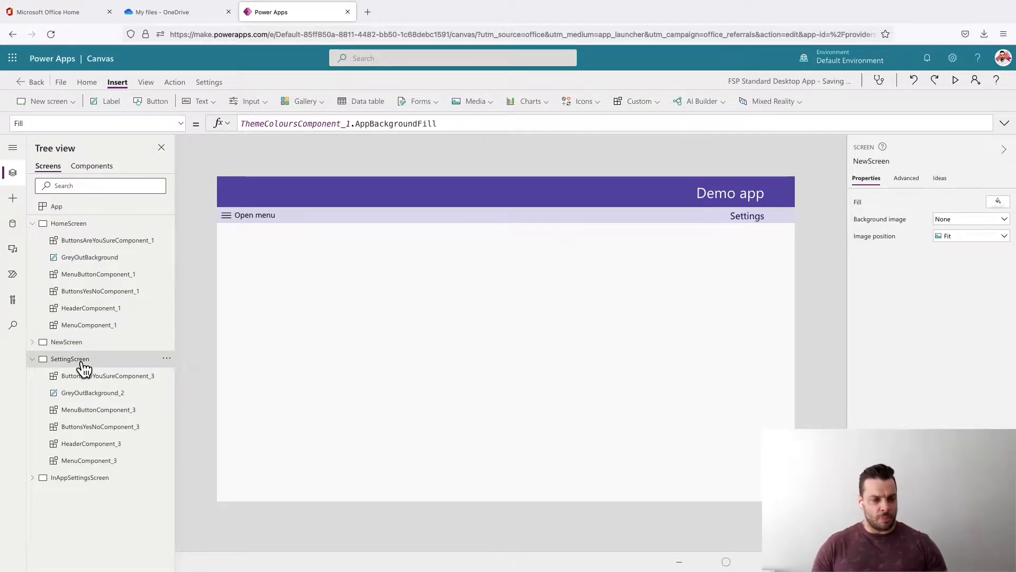
- Open the app menu on SettingScreen, check the menu component's BottomMenuVisible formula, and close the menu again
{"action": "left_click", "coordinate": [230, 217]}
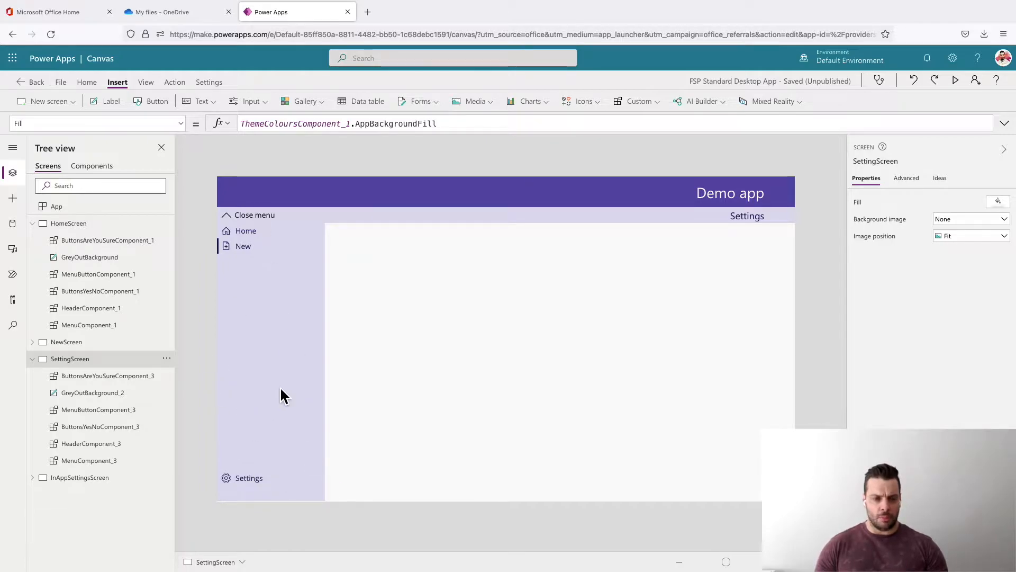
{"action": "left_click", "coordinate": [271, 402]}
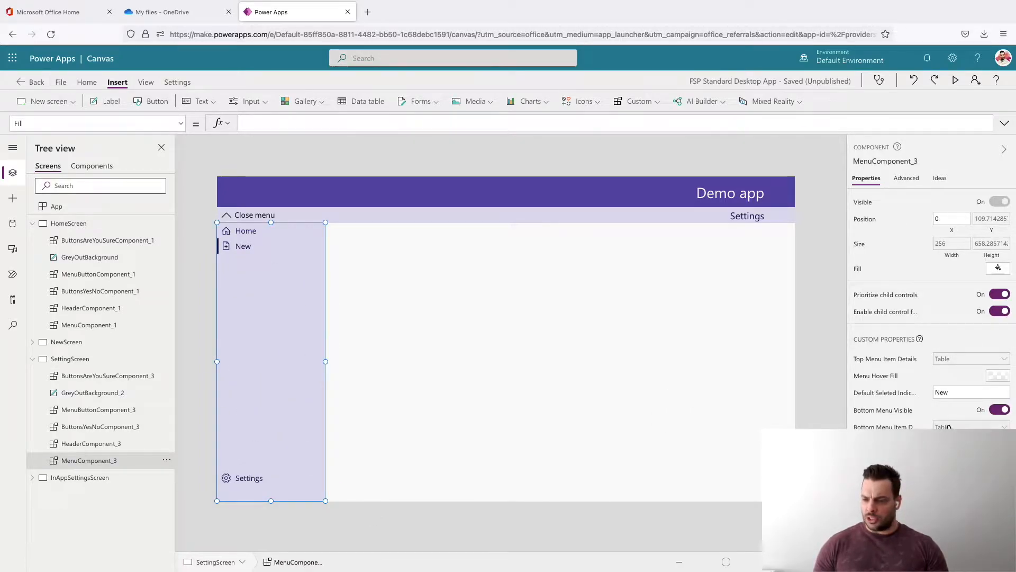
{"action": "left_click", "coordinate": [883, 412]}
{"action": "left_click", "coordinate": [257, 124]}
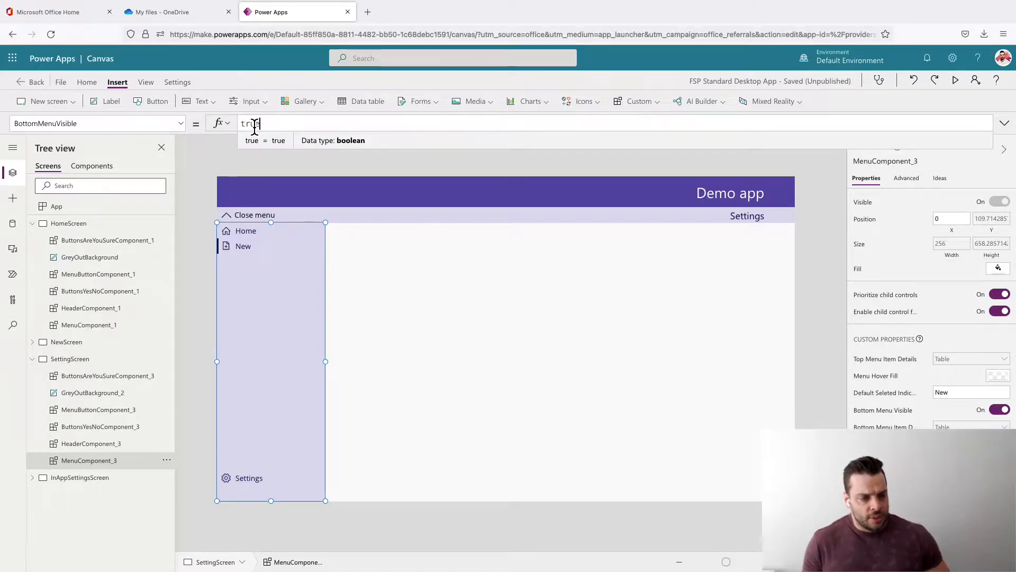
{"action": "left_click", "coordinate": [232, 220], "text": "alt"}
{"action": "left_click", "coordinate": [430, 315]}
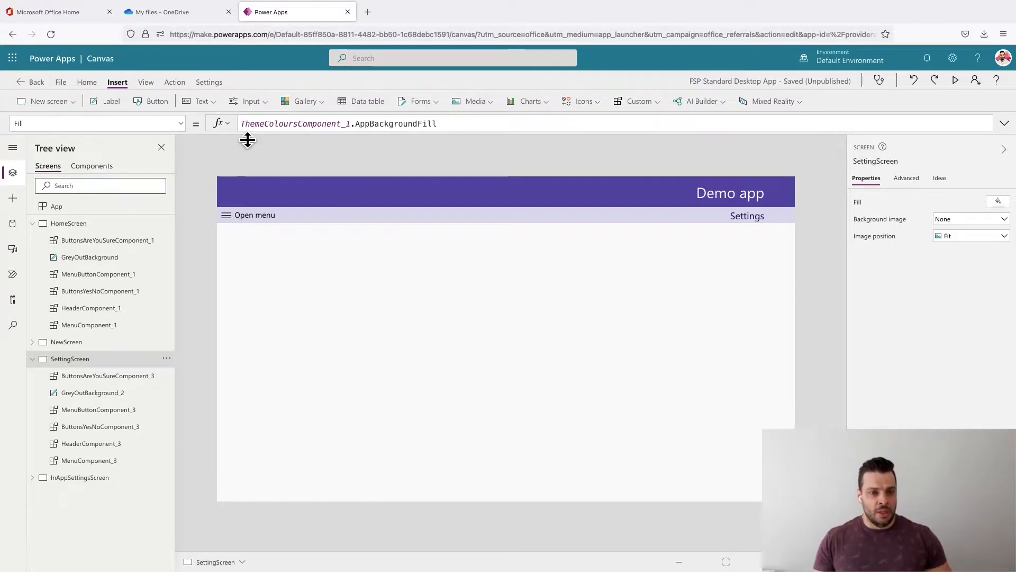
- Insert a blank vertical gallery on SettingScreen and connect it to the Questions SharePoint data source
{"action": "left_click", "coordinate": [307, 101]}
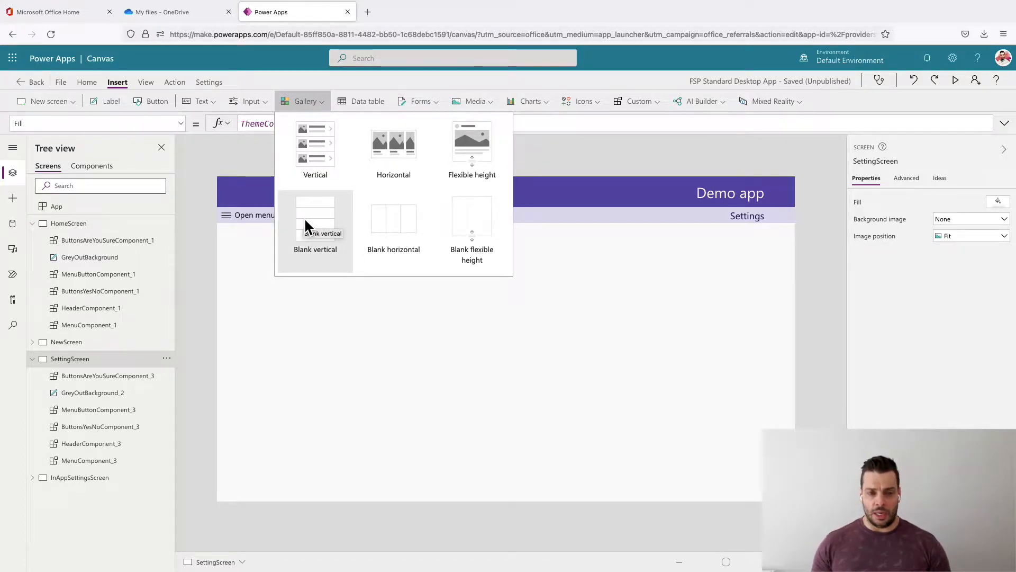
{"action": "left_click", "coordinate": [295, 237]}
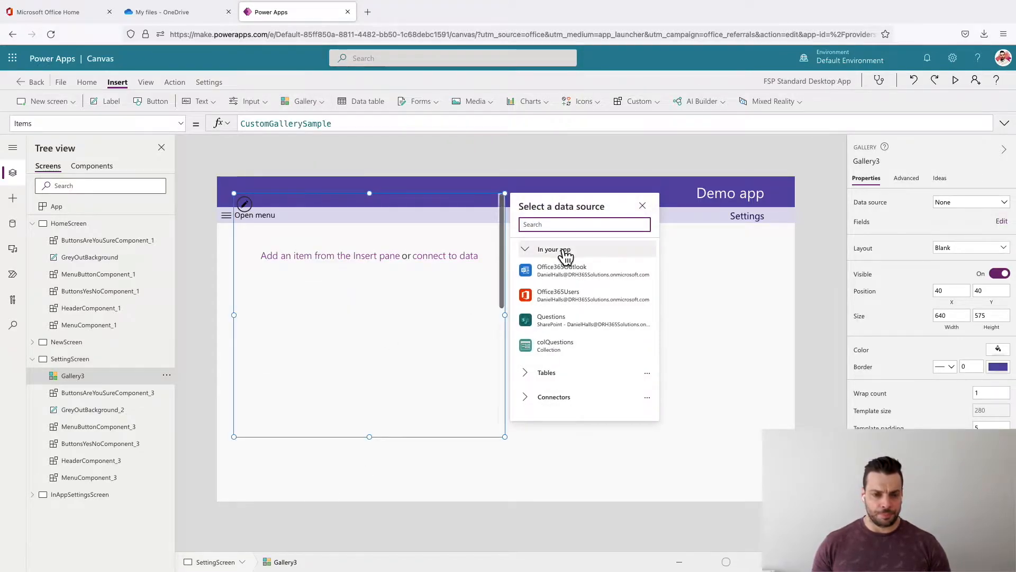
{"action": "left_click", "coordinate": [581, 320]}
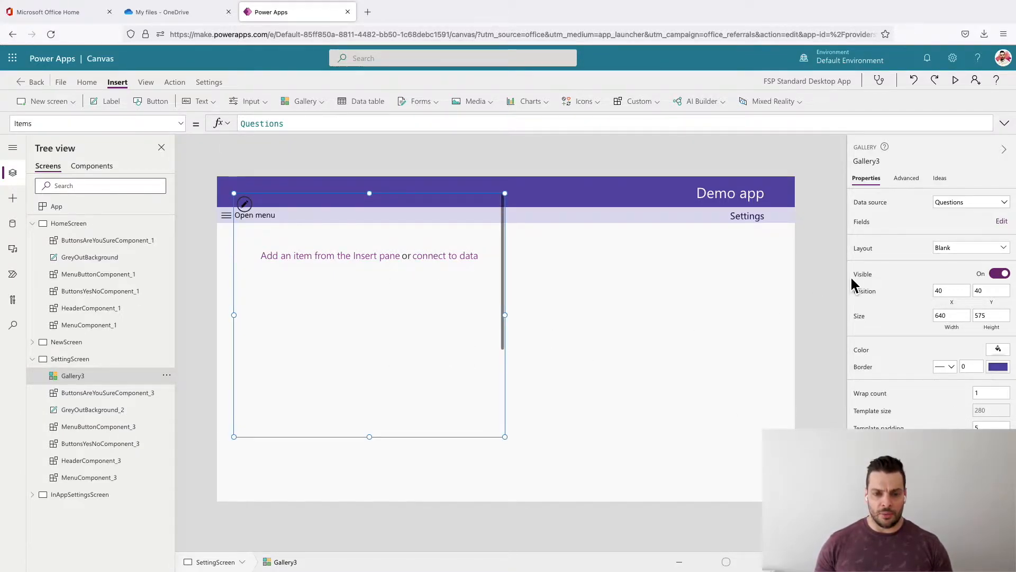
- Copy the header component's name and set the new gallery's X position to 0
{"action": "left_click", "coordinate": [637, 187]}
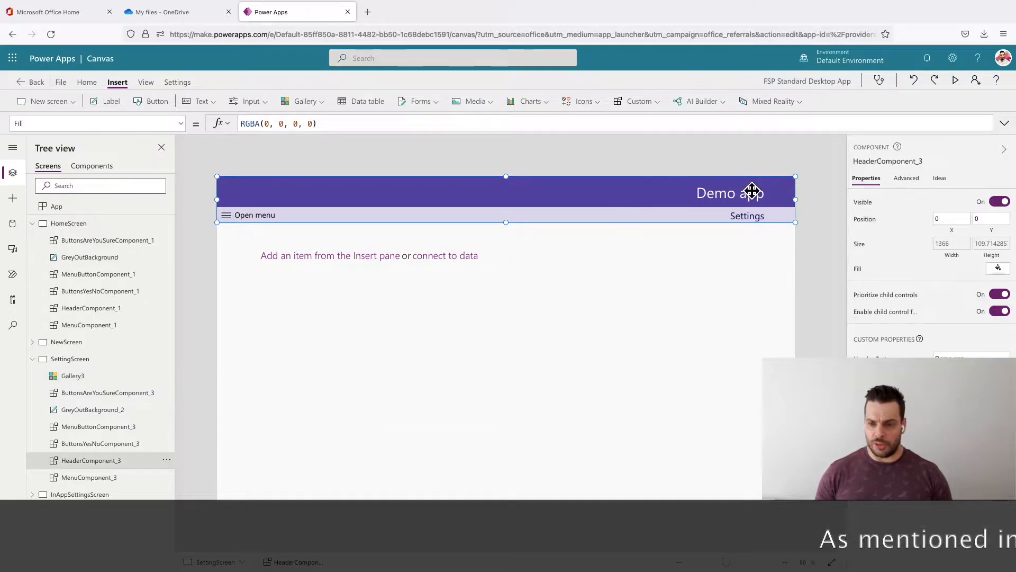
{"action": "left_click", "coordinate": [884, 163]}
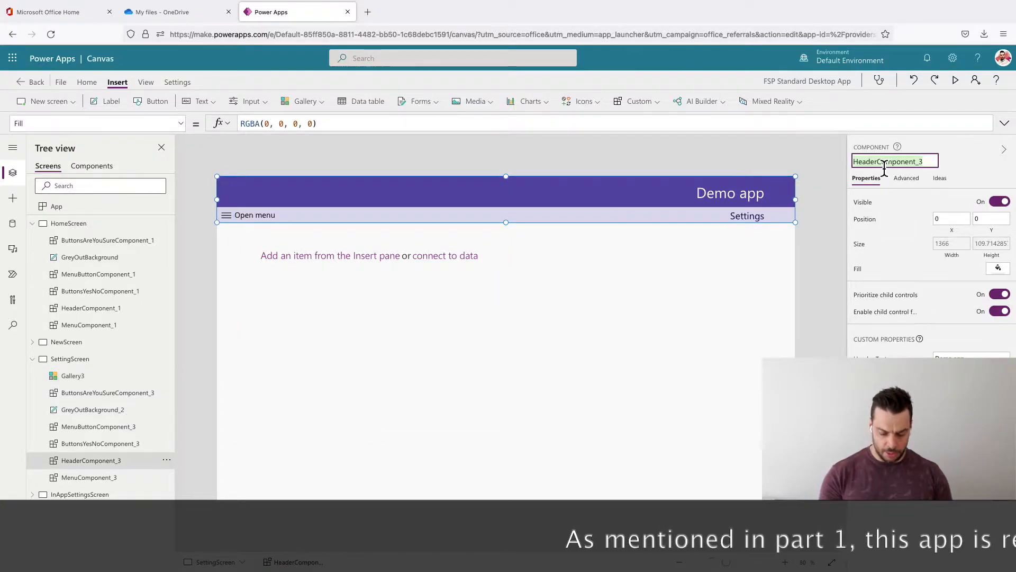
{"action": "left_click", "coordinate": [402, 302]}
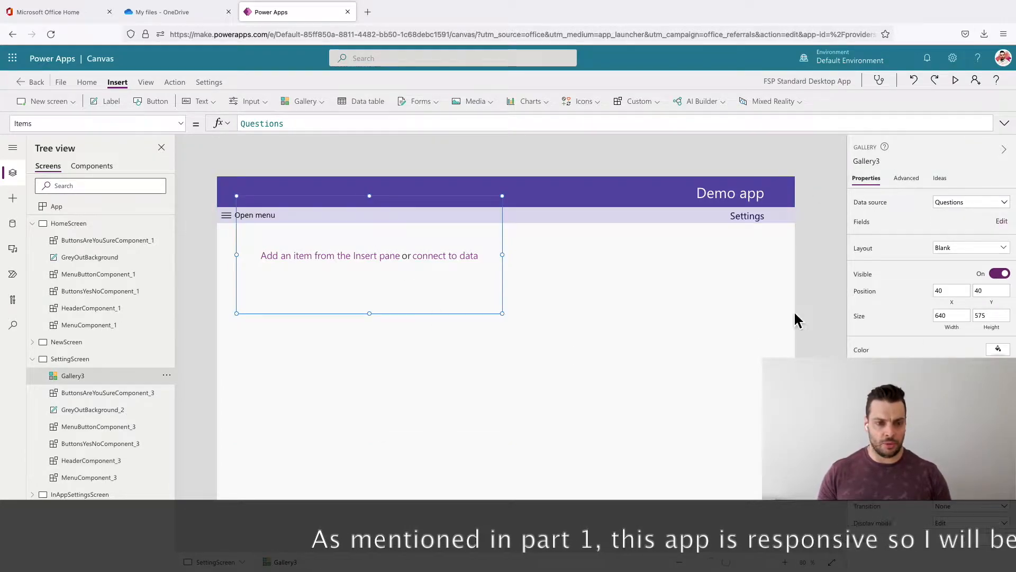
{"action": "left_click", "coordinate": [960, 308]}
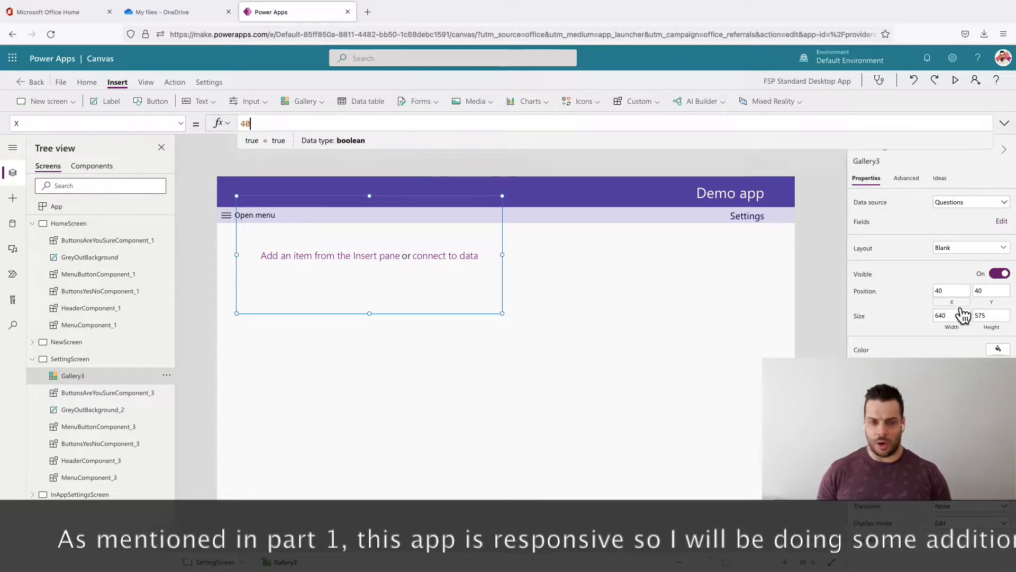
{"action": "type", "text": "0"}
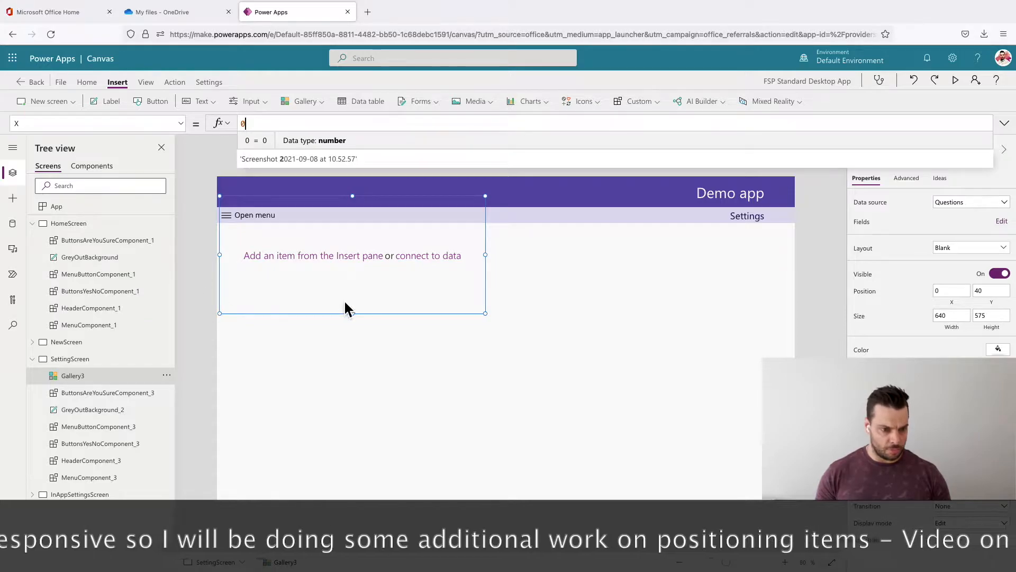
- Set the gallery's Y position to HeaderComponent_3.Height
{"action": "left_click", "coordinate": [991, 298]}
{"action": "type", "text": "HeaderComponent_3"}
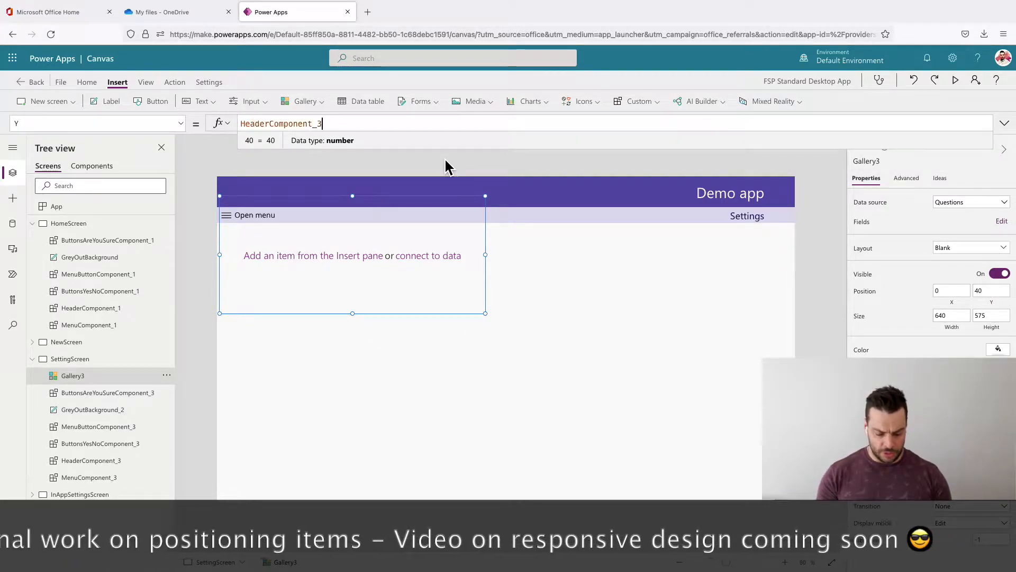
{"action": "type", "text": ".H"}
{"action": "key", "text": "Down"}
{"action": "key", "text": "Down"}
{"action": "key", "text": "Return"}
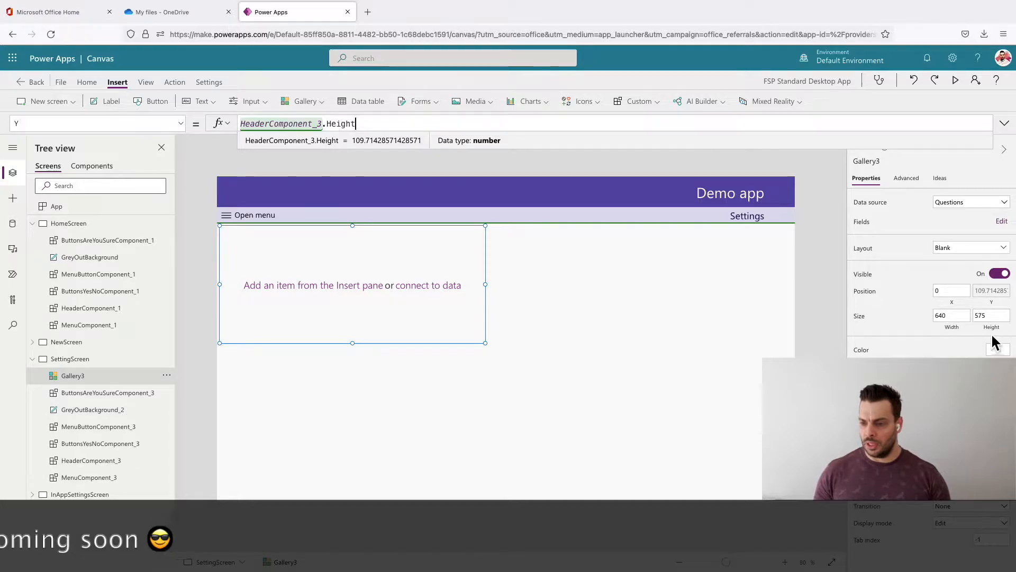
- Set the gallery's width to App.Width
{"action": "left_click", "coordinate": [958, 327]}
{"action": "key", "text": "ctrl+a"}
{"action": "type", "text": "App.Width"}
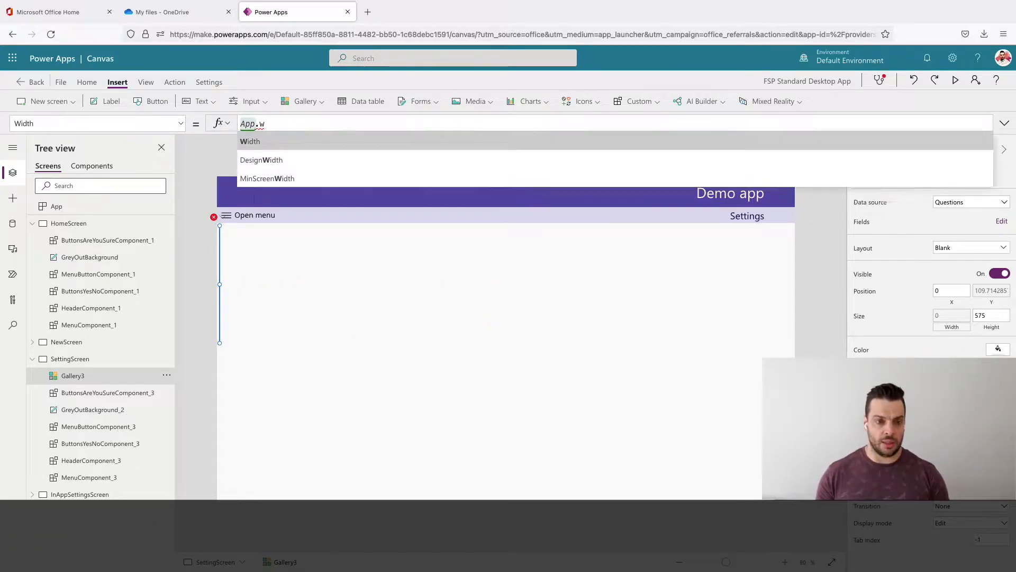
- Set the gallery's height to App.Height-HeaderComponent_3.Height
{"action": "left_click", "coordinate": [994, 328]}
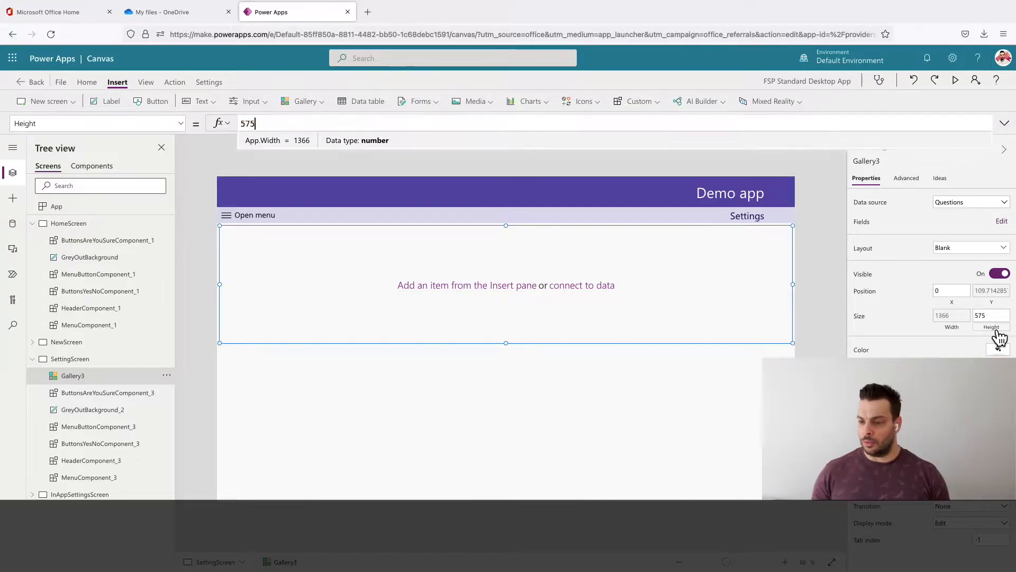
{"action": "key", "text": "ctrl+a"}
{"action": "type", "text": "App."}
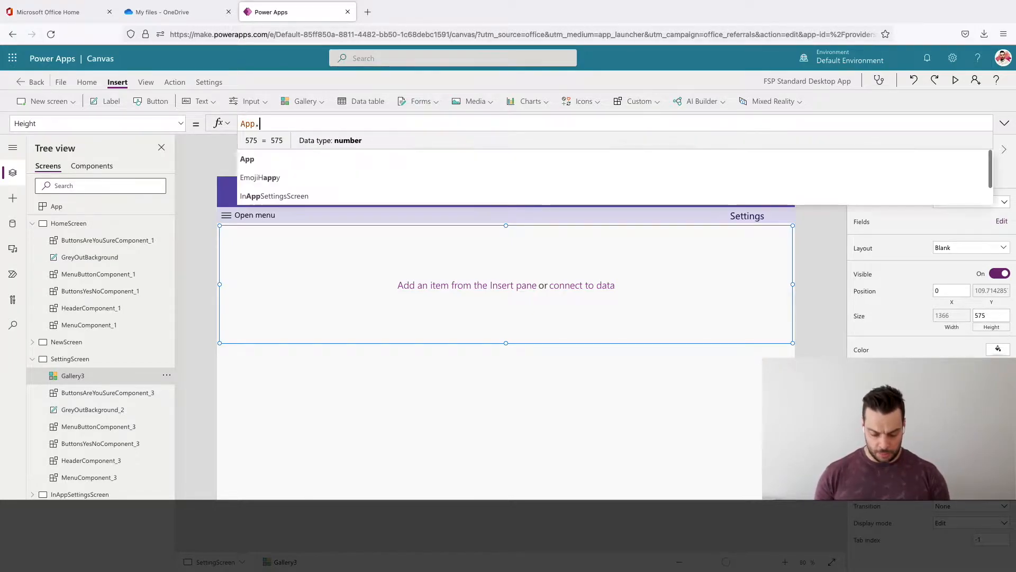
{"action": "type", "text": "height"}
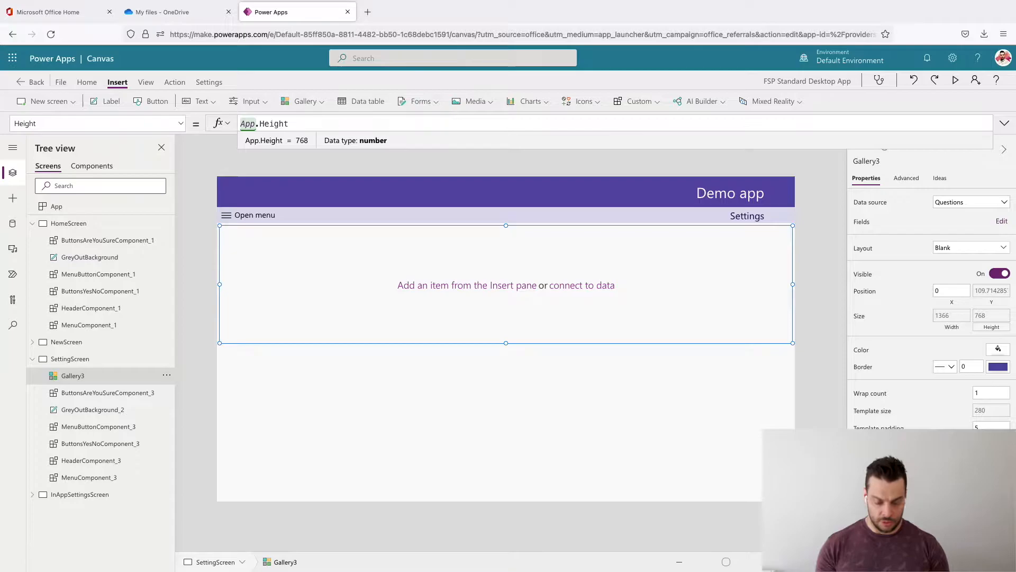
{"action": "type", "text": "-HeaderComponent_3"}
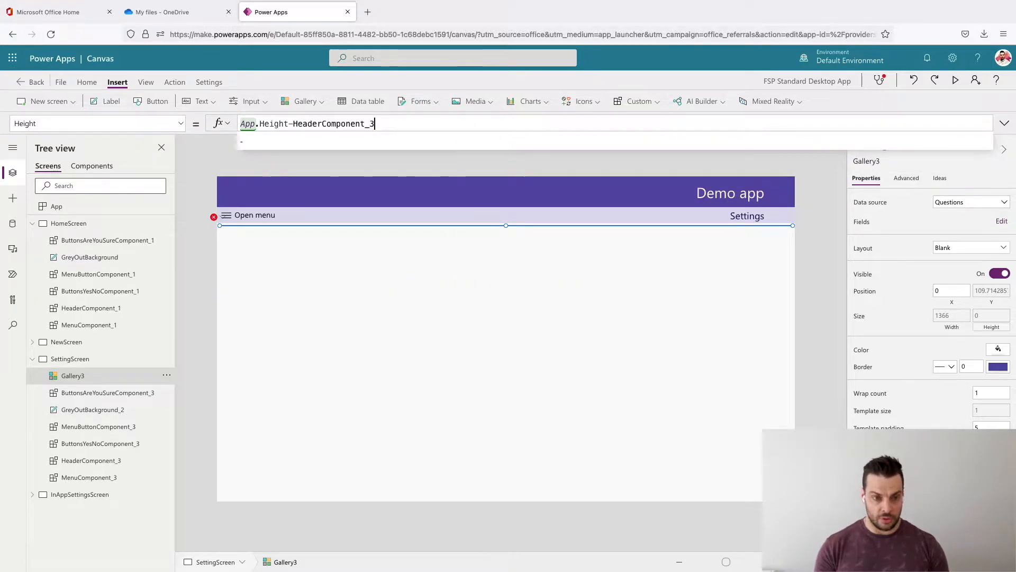
{"action": "type", "text": ".H"}
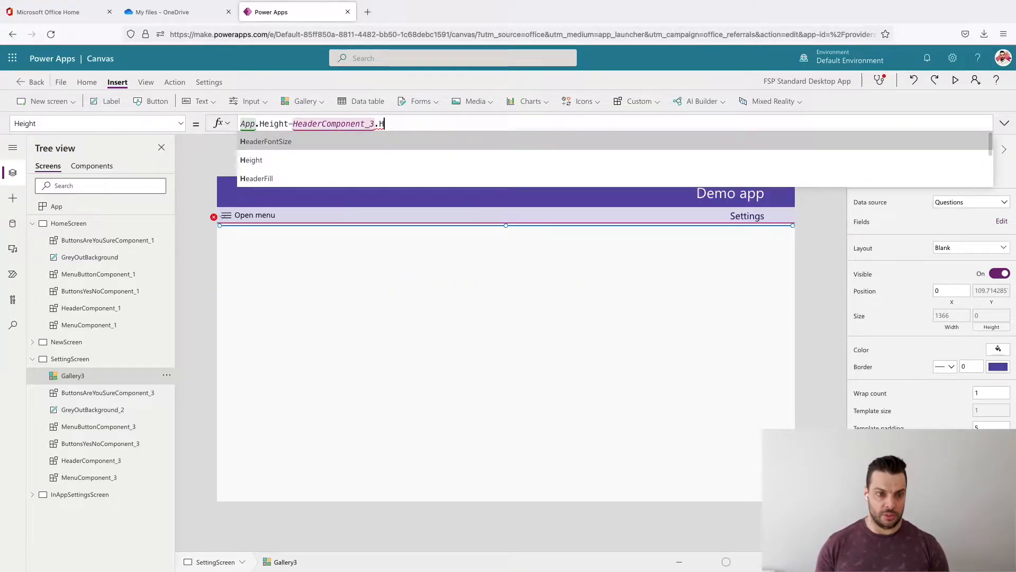
{"action": "type", "text": "eight"}
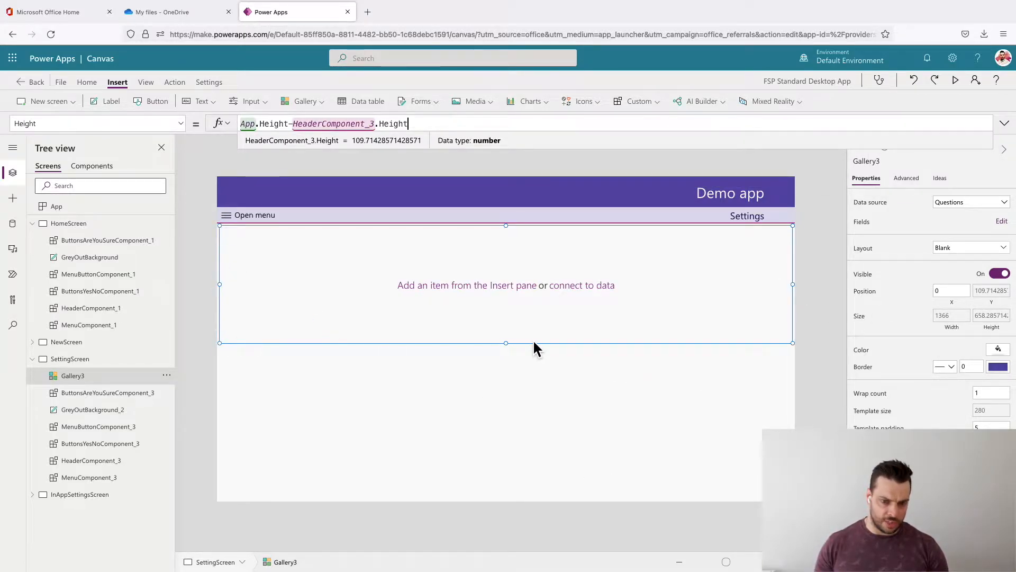
{"action": "left_click", "coordinate": [550, 417]}
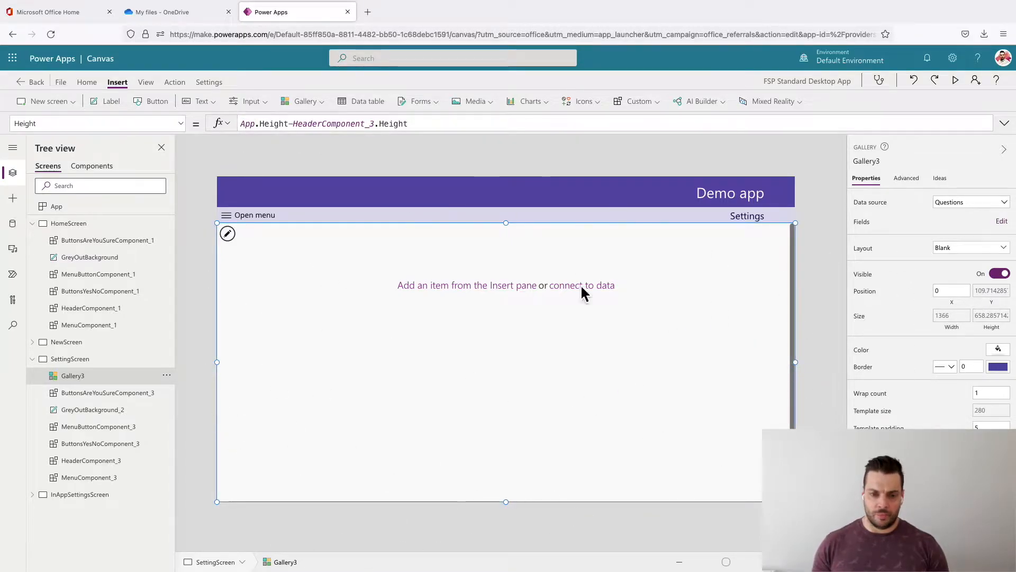
- Set the gallery's template padding to 0 and its template size to 40
{"action": "left_click", "coordinate": [519, 287]}
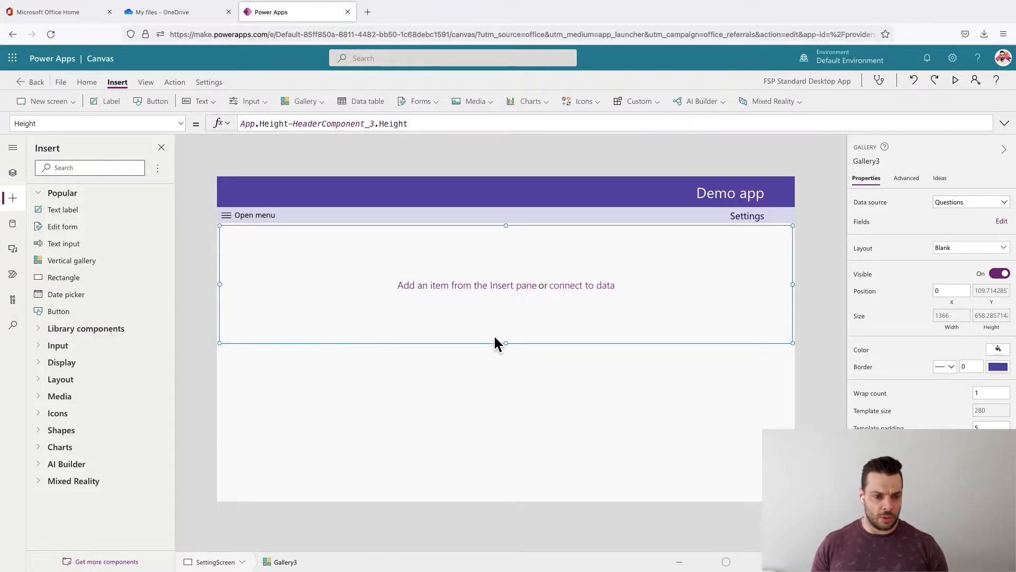
{"action": "left_click", "coordinate": [976, 427]}
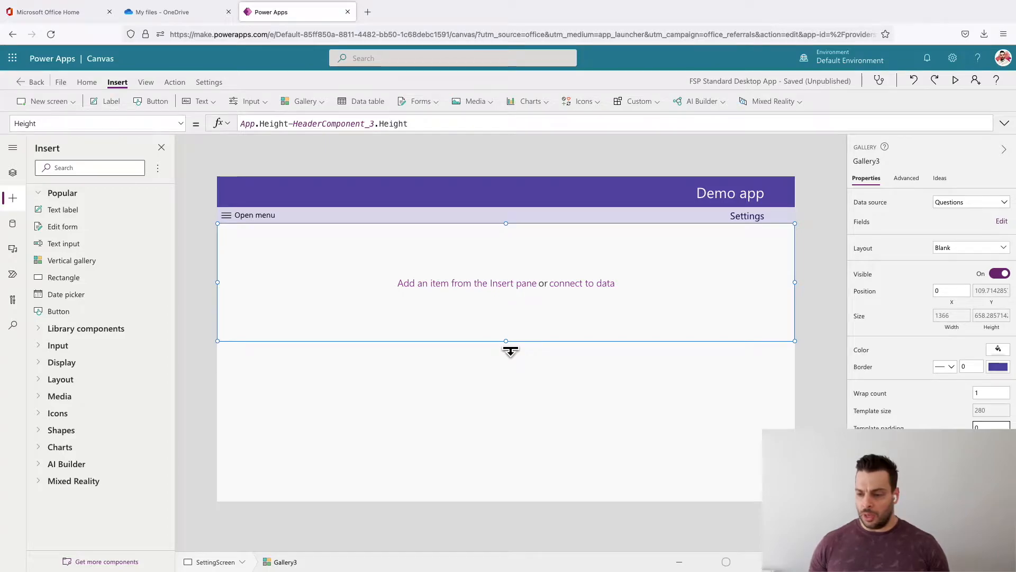
{"action": "left_click_drag", "start_coordinate": [510, 350], "coordinate": [517, 263]}
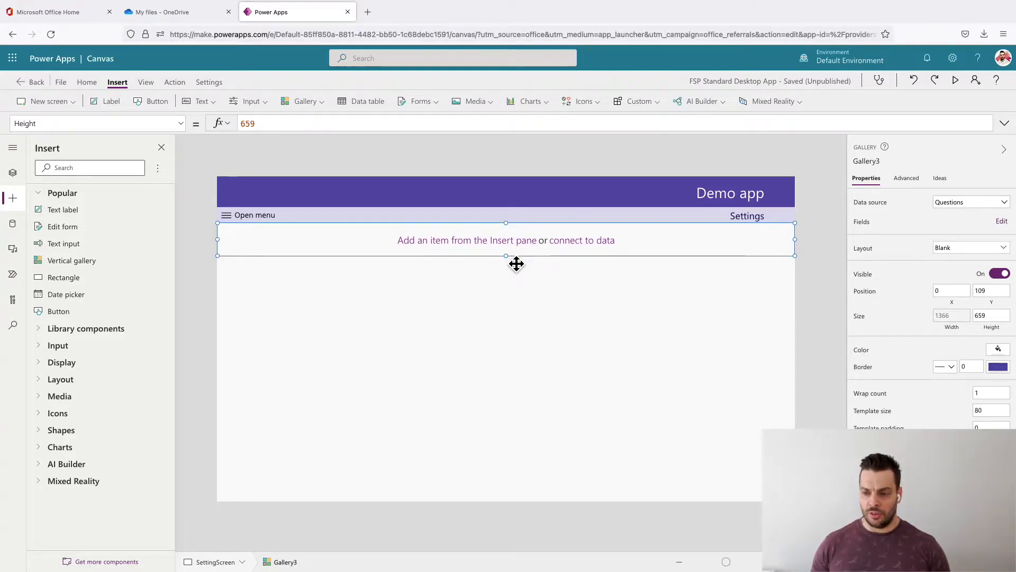
{"action": "left_click", "coordinate": [995, 411]}
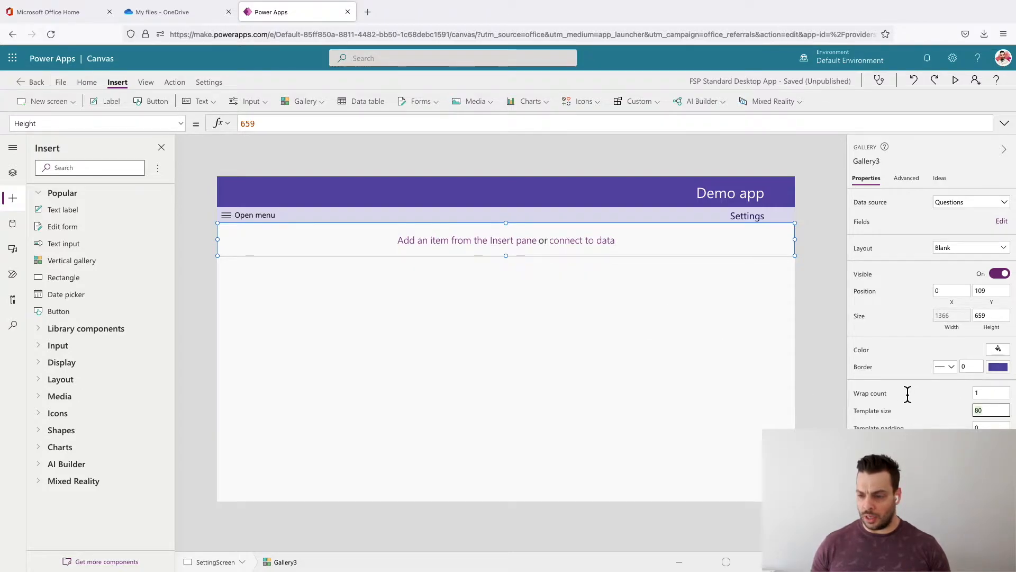
{"action": "type", "text": "4"}
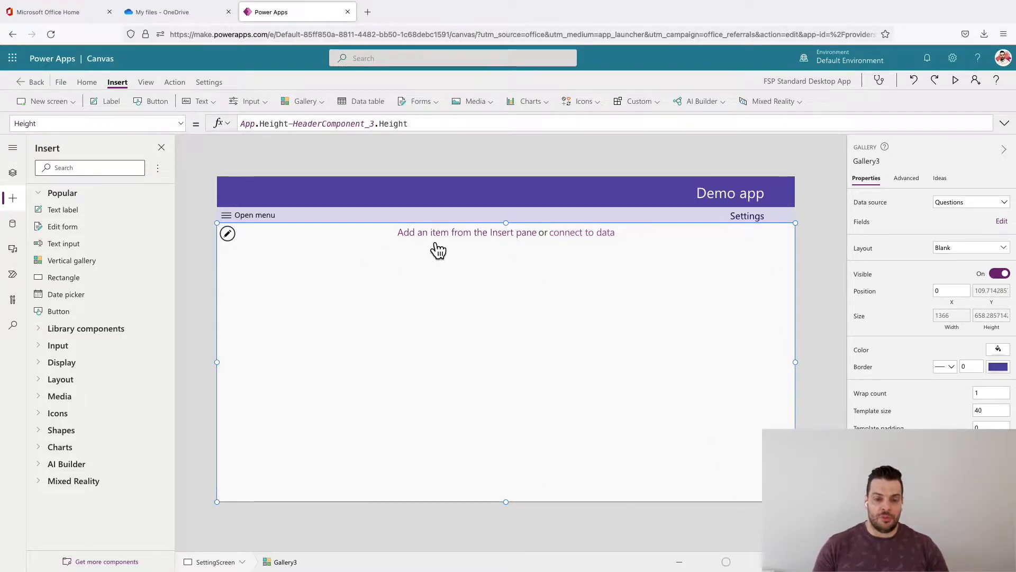
- Insert a text label showing ThisItem.Title into the gallery template and set its X position to 0
{"action": "left_click", "coordinate": [432, 241]}
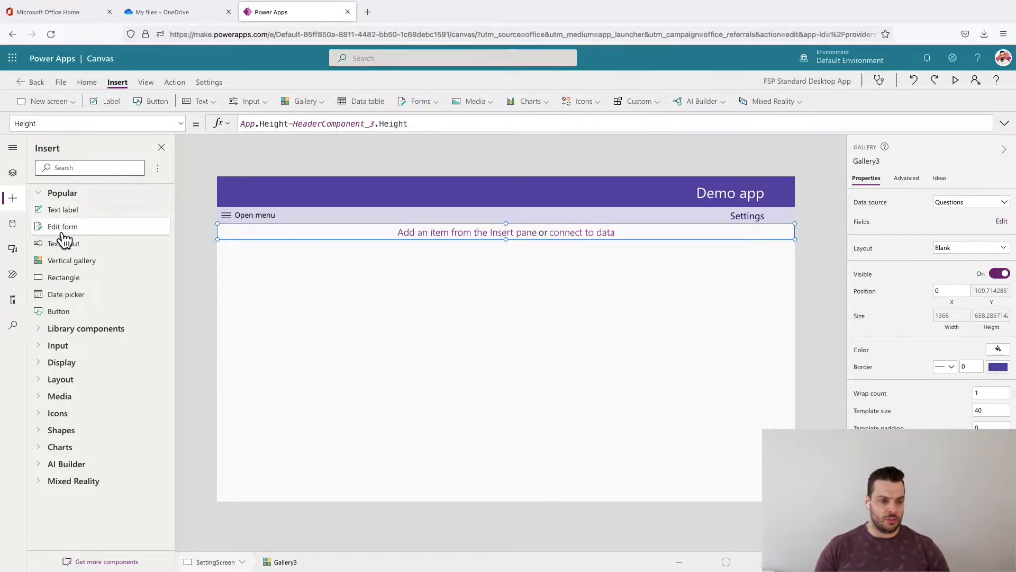
{"action": "left_click", "coordinate": [66, 210]}
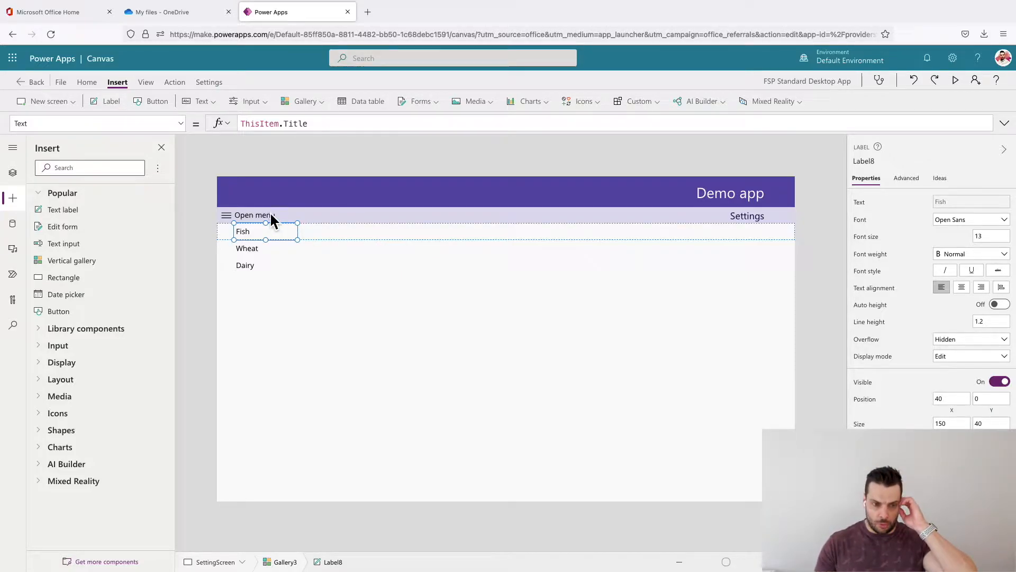
{"action": "left_click", "coordinate": [956, 398]}
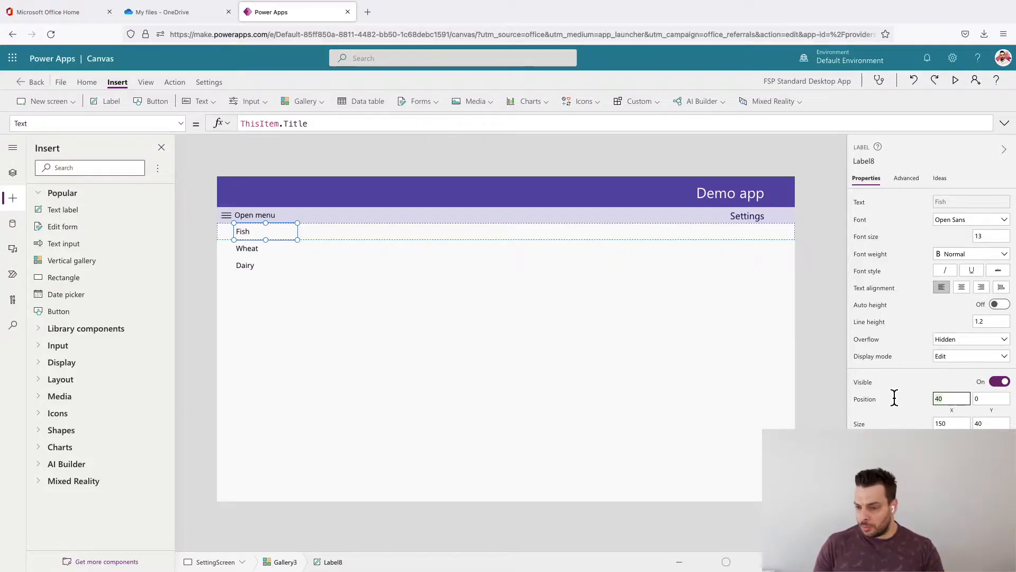
{"action": "key", "text": "BackSpace"}
{"action": "key", "text": "BackSpace"}
{"action": "type", "text": "0"}
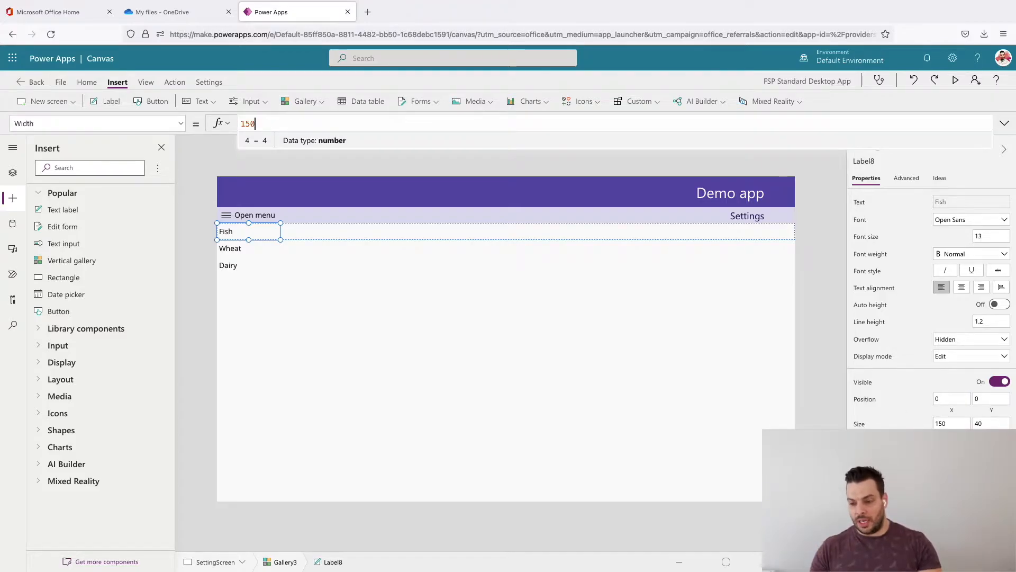
- Set the title label's width to Parent.Width/4*3 and centre its text
{"action": "key", "text": "ctrl+a"}
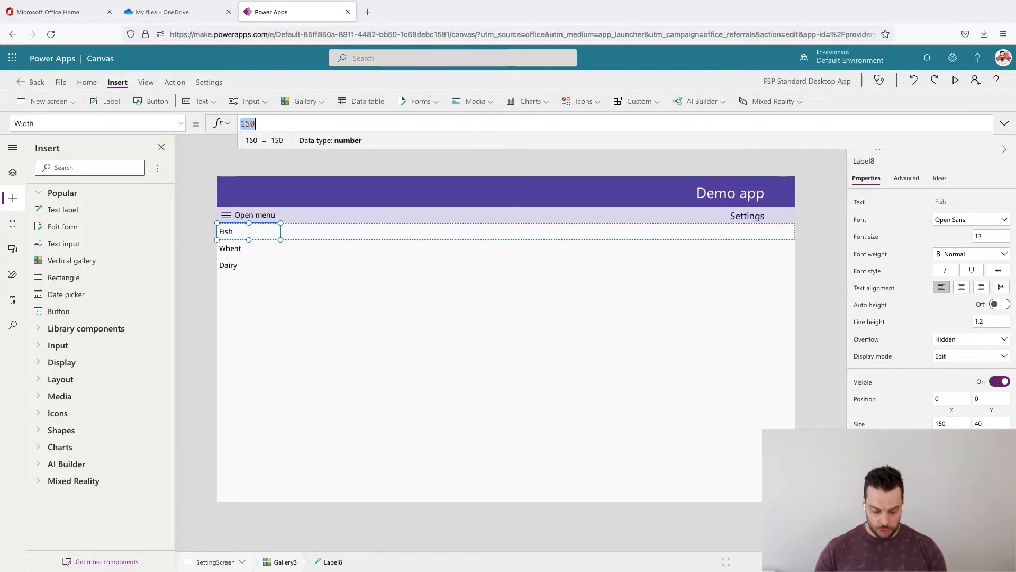
{"action": "type", "text": "par"}
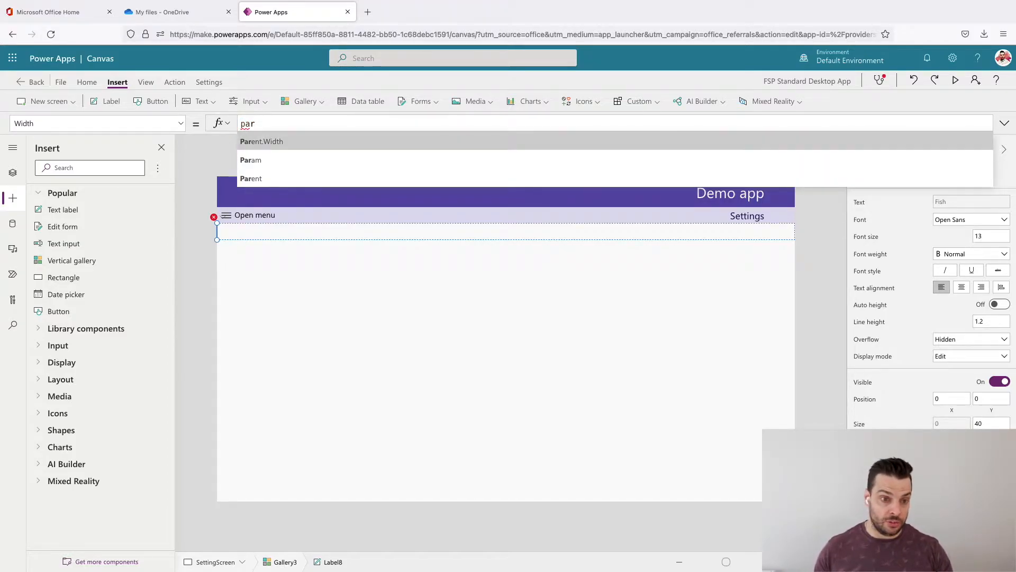
{"action": "key", "text": "Tab"}
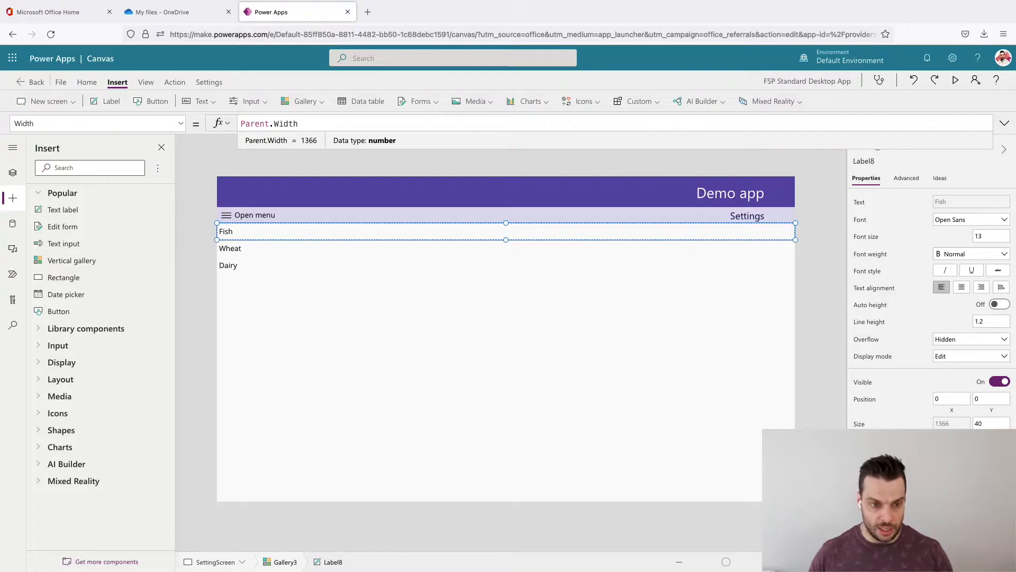
{"action": "type", "text": "/34"}
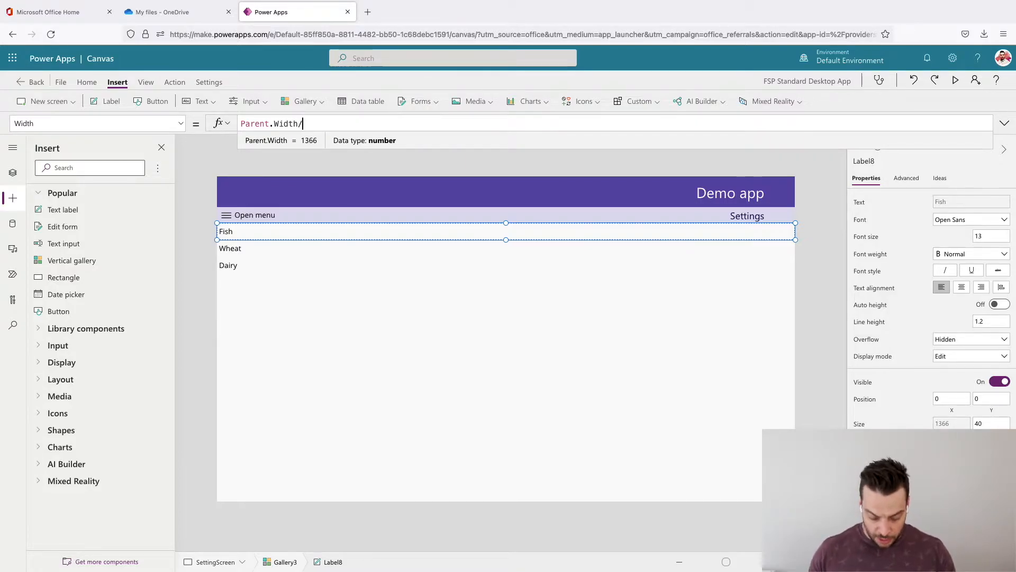
{"action": "key", "text": "BackSpace"}
{"action": "key", "text": "BackSpace"}
{"action": "type", "text": "4"}
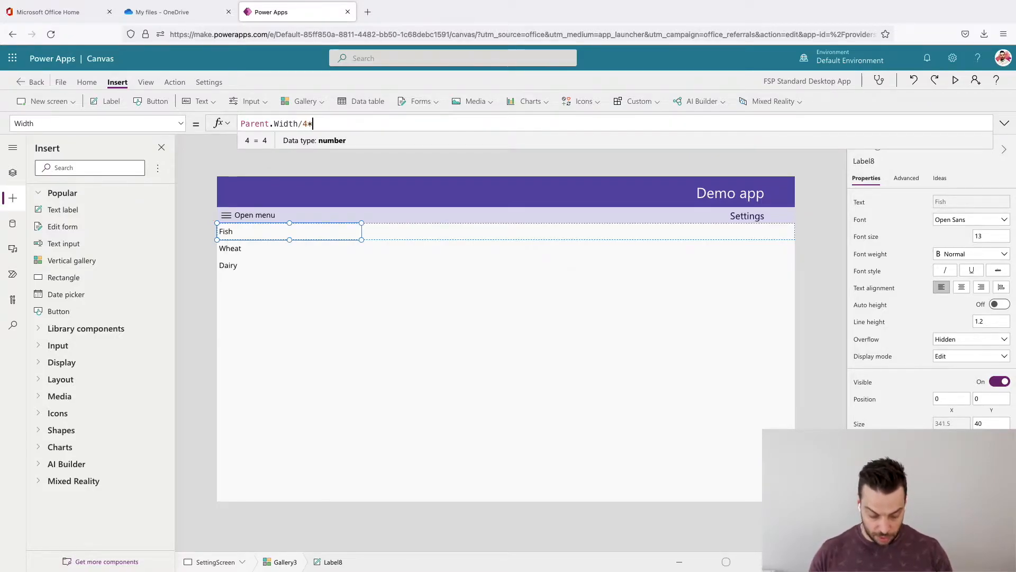
{"action": "type", "text": "*"}
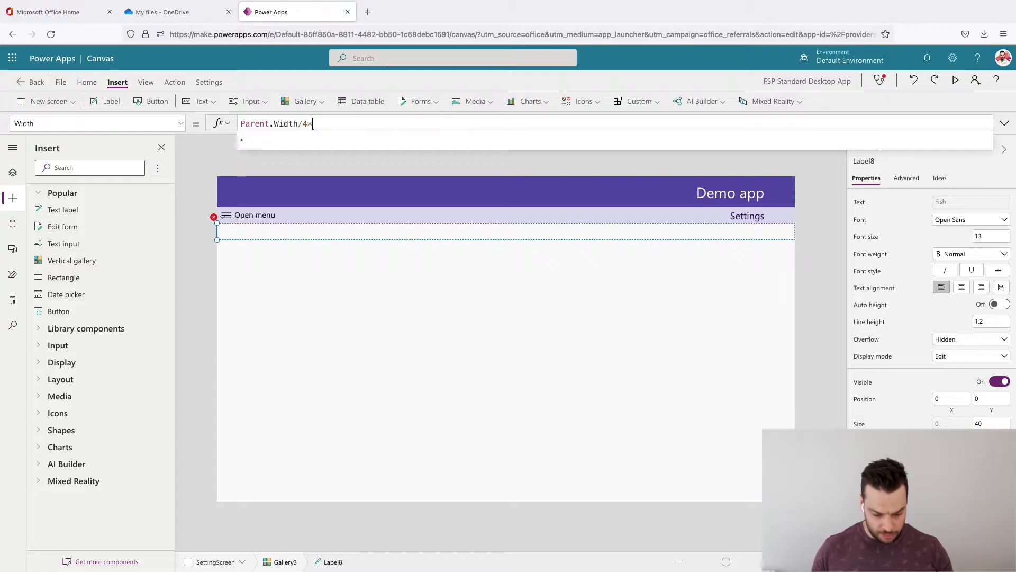
{"action": "type", "text": "3"}
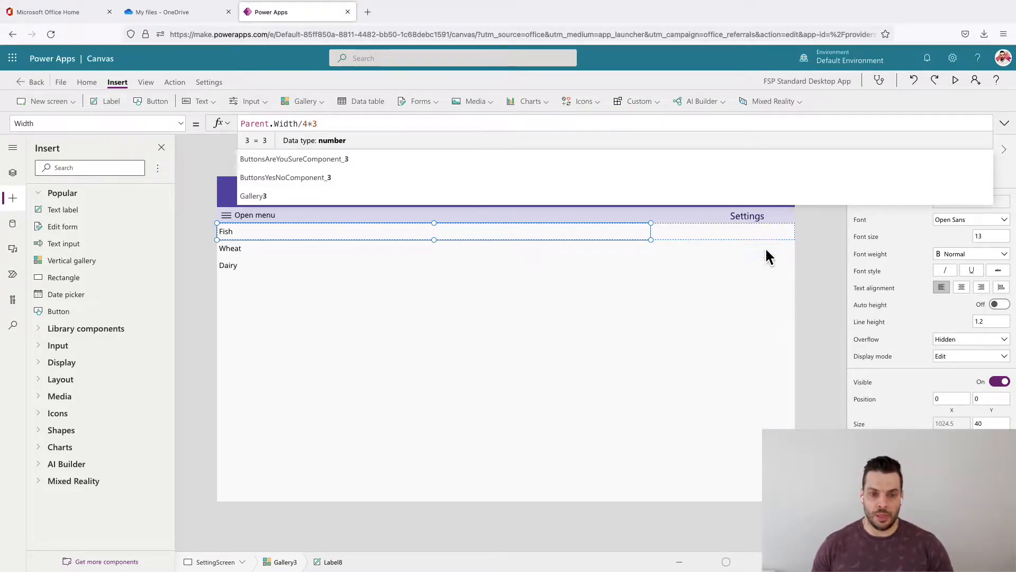
{"action": "left_click", "coordinate": [963, 288]}
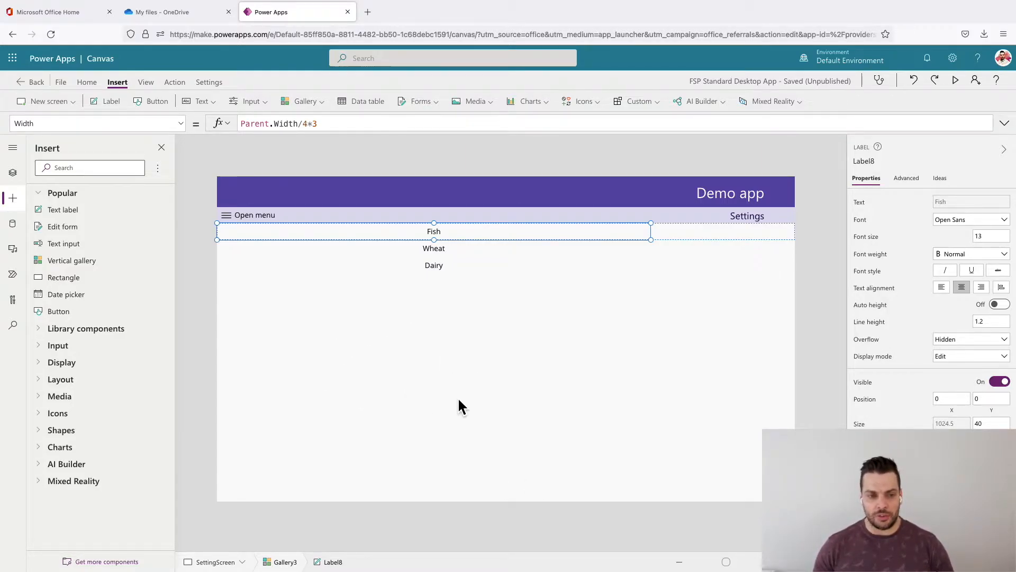
{"action": "left_click", "coordinate": [421, 430]}
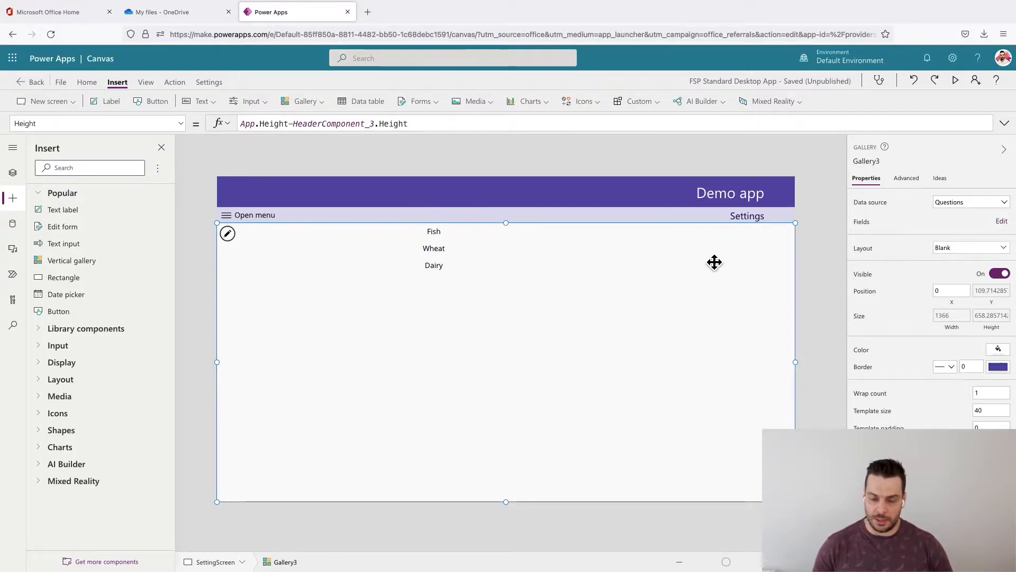
- Add a text label reading "Delete item" to the gallery template and move it beyond the title label, at X about 1096
{"action": "left_click", "coordinate": [437, 231]}
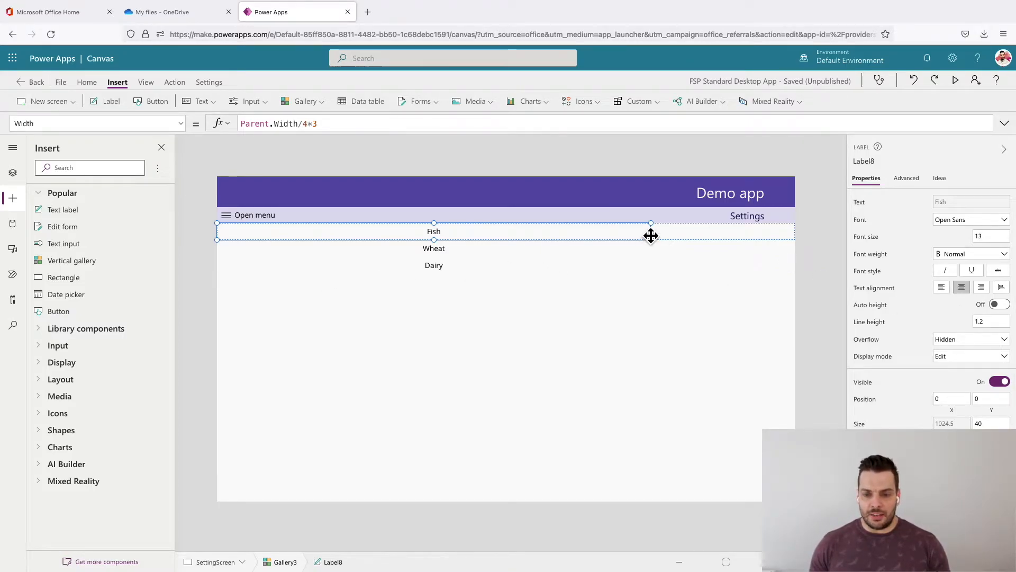
{"action": "left_click", "coordinate": [62, 210]}
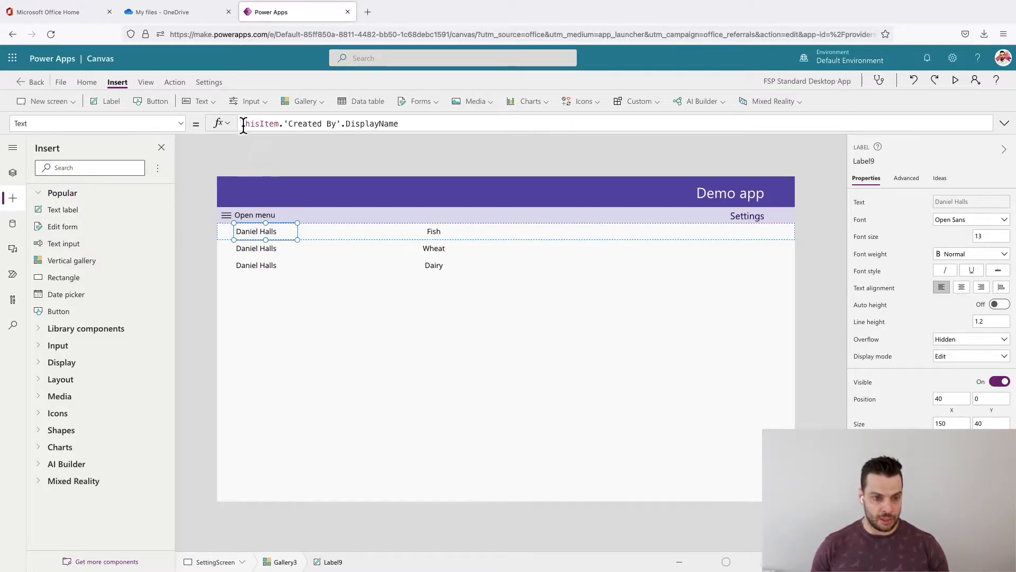
{"action": "left_click_drag", "start_coordinate": [423, 125], "coordinate": [240, 124]}
{"action": "type", "text": "\"Dele"}
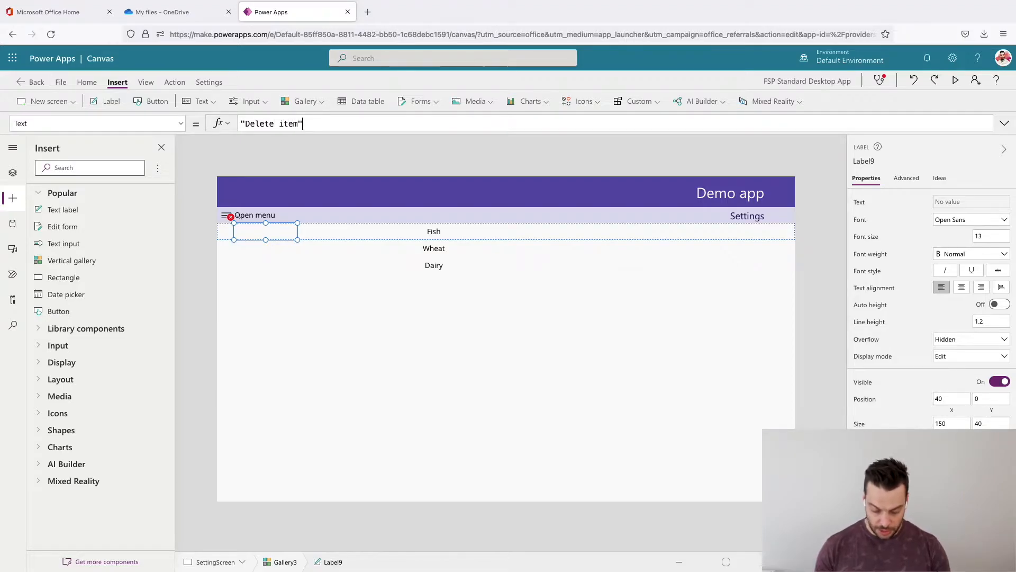
{"action": "type", "text": "te item\""}
{"action": "left_click_drag", "start_coordinate": [256, 233], "coordinate": [706, 231]}
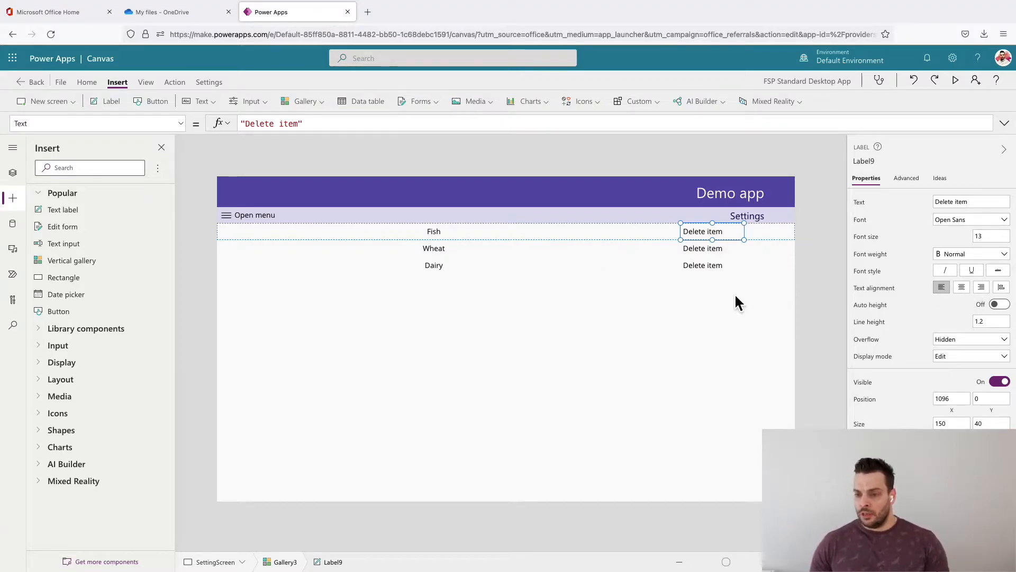
- Centre the "Delete item" label's text and set its X position to Label8.Width
{"action": "left_click", "coordinate": [466, 234]}
{"action": "left_click", "coordinate": [878, 161]}
{"action": "key", "text": "super+c"}
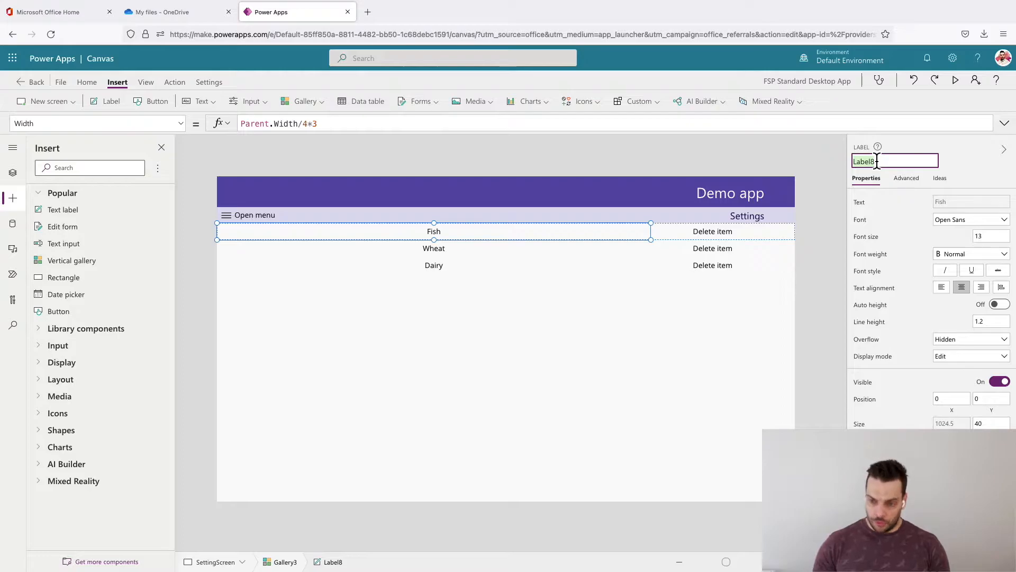
{"action": "left_click", "coordinate": [733, 236]}
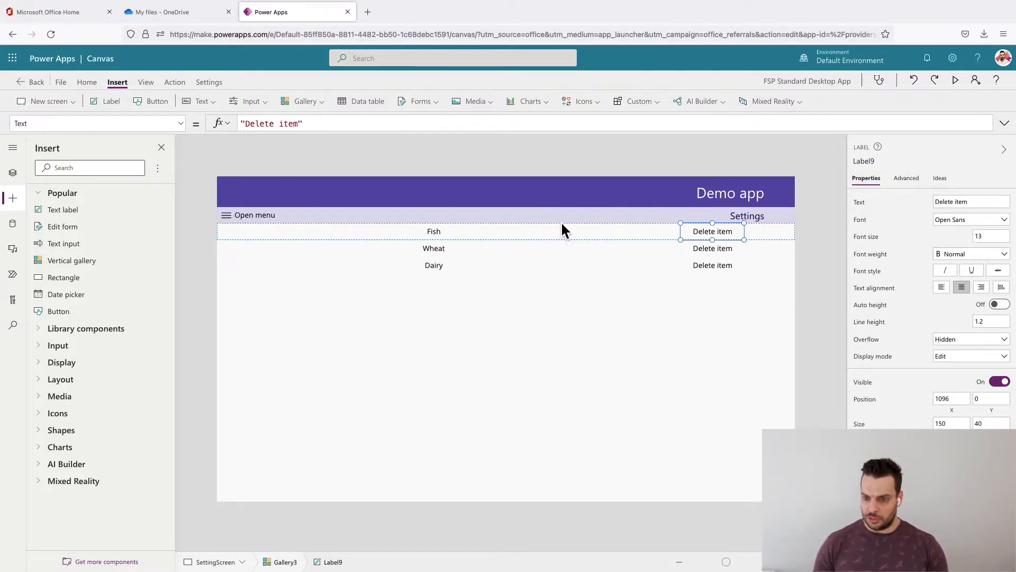
{"action": "left_click", "coordinate": [957, 414]}
{"action": "key", "text": "super+a"}
{"action": "key", "text": "super+v"}
{"action": "type", "text": ".W"}
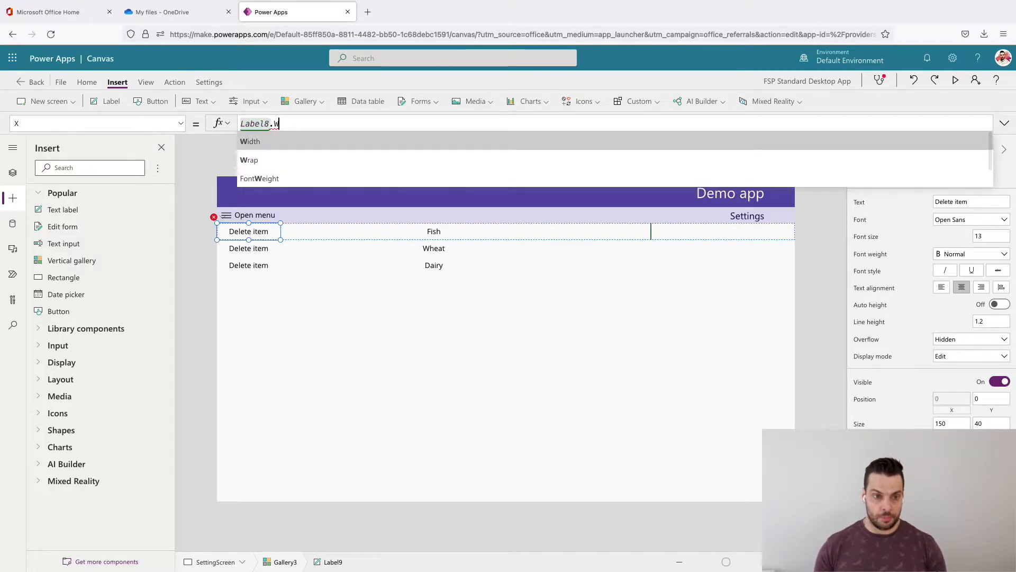
{"action": "key", "text": "Tab"}
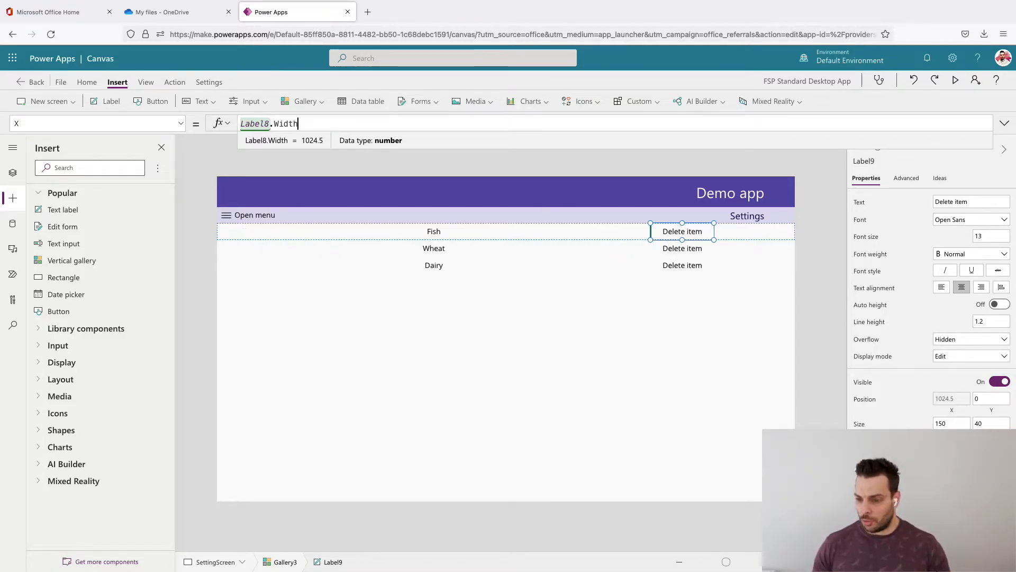
- Set the "Delete item" label's width to Parent.Width/4
{"action": "left_click", "coordinate": [952, 435]}
{"action": "key", "text": "super+a"}
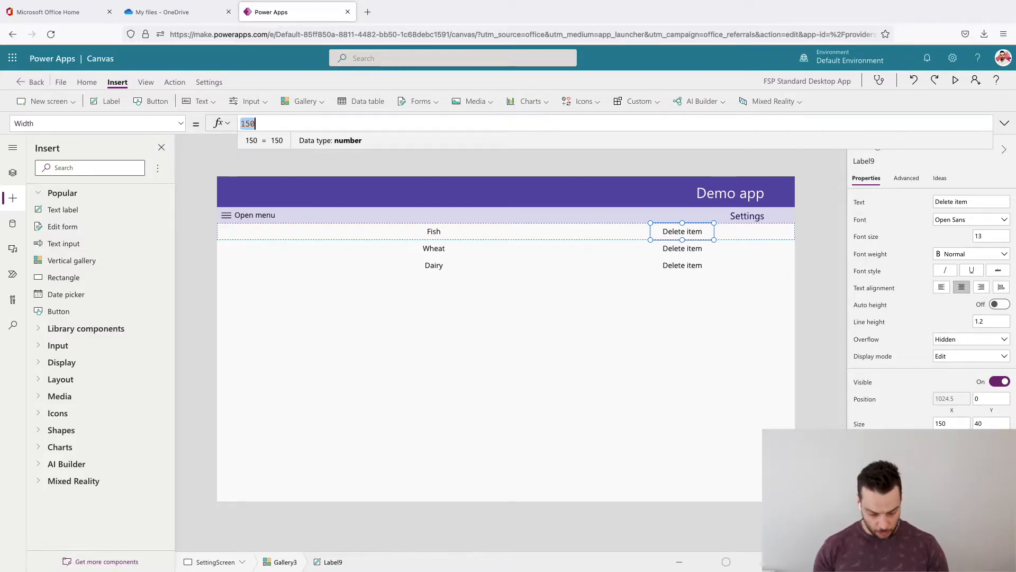
{"action": "type", "text": "Pa"}
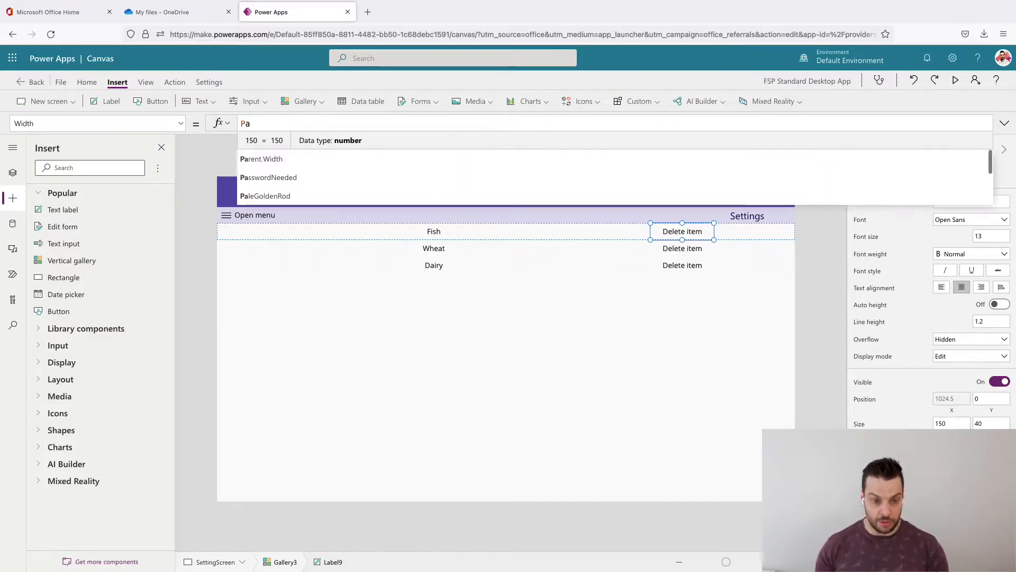
{"action": "type", "text": "rent.Width"}
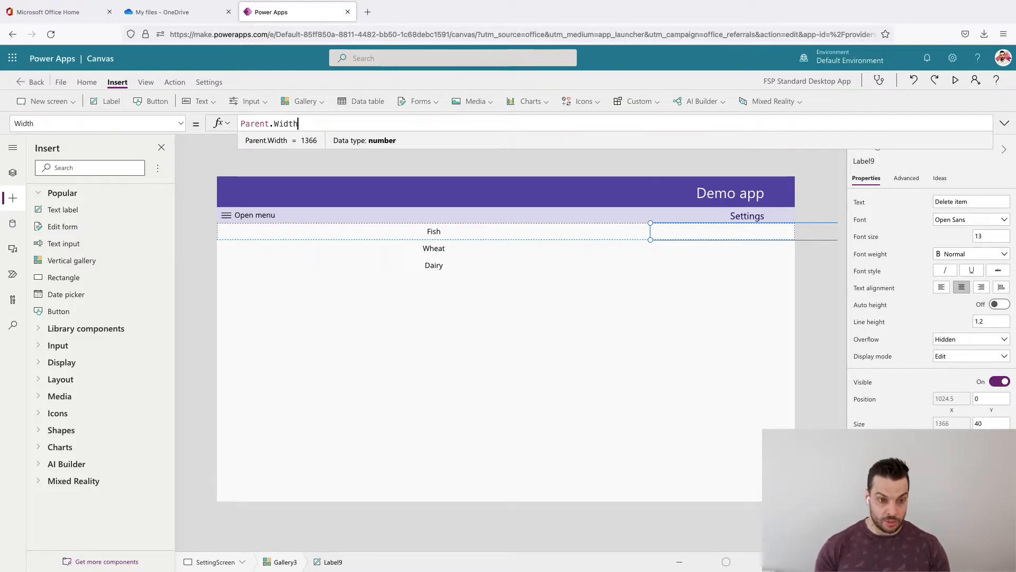
{"action": "type", "text": "/4"}
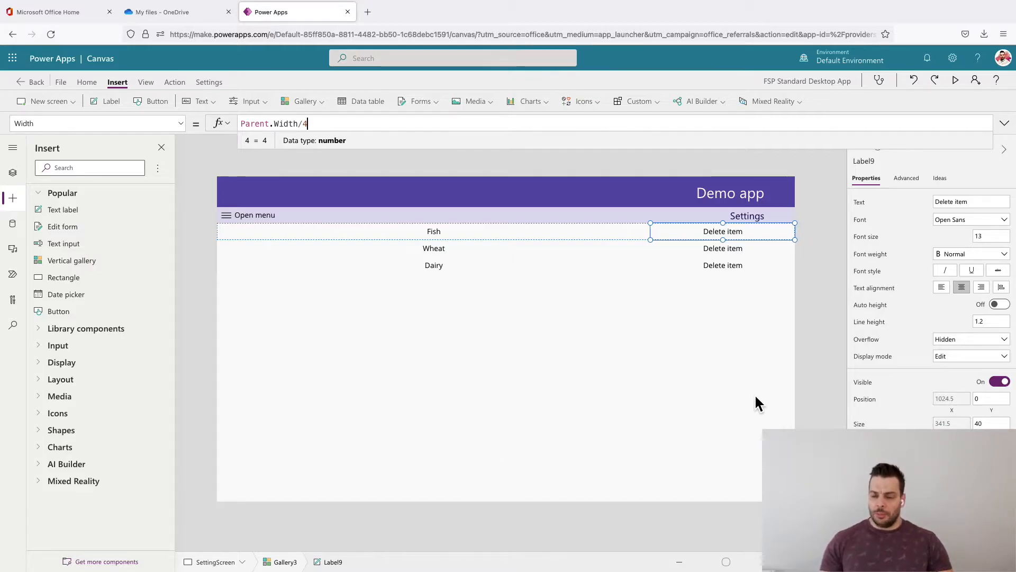
- Preview the app to check how the title and "Delete item" labels scale, and return to editing
{"action": "left_click", "coordinate": [430, 408]}
{"action": "left_click", "coordinate": [956, 80]}
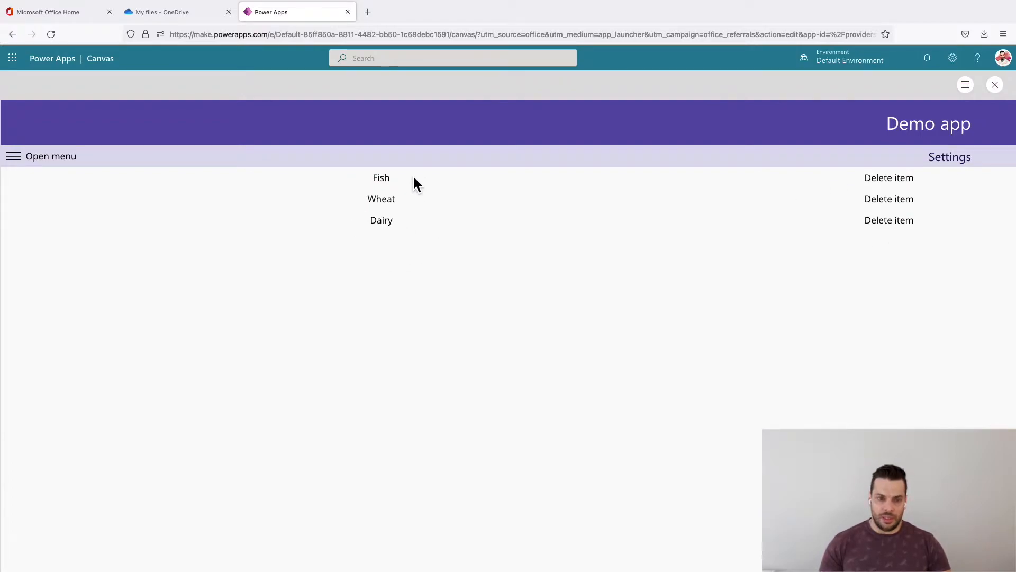
{"action": "left_click", "coordinate": [996, 85]}
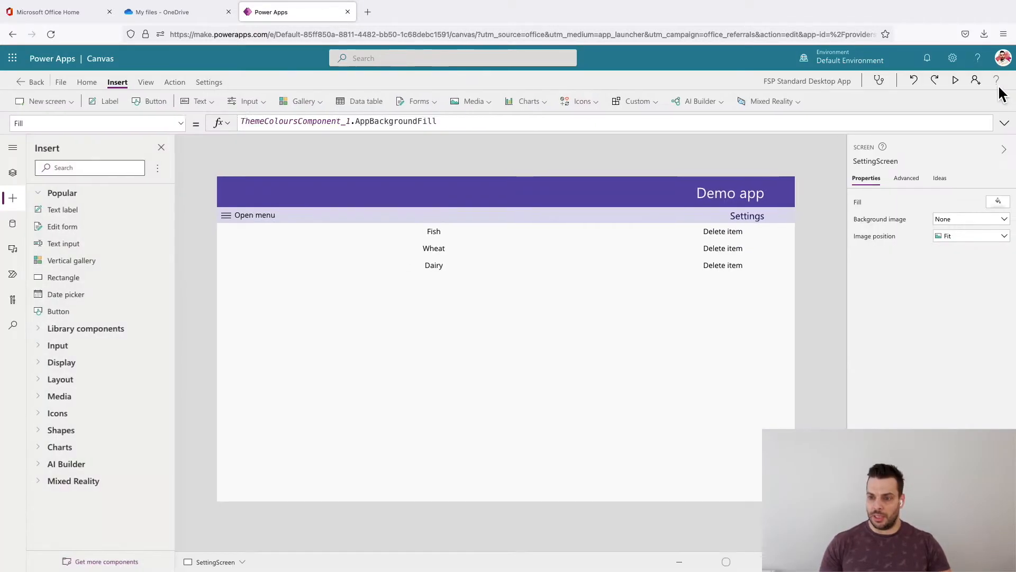
- Add a Trash icon to the gallery template and place it just after the "Delete item" text, at X about 1276
{"action": "left_click", "coordinate": [714, 257]}
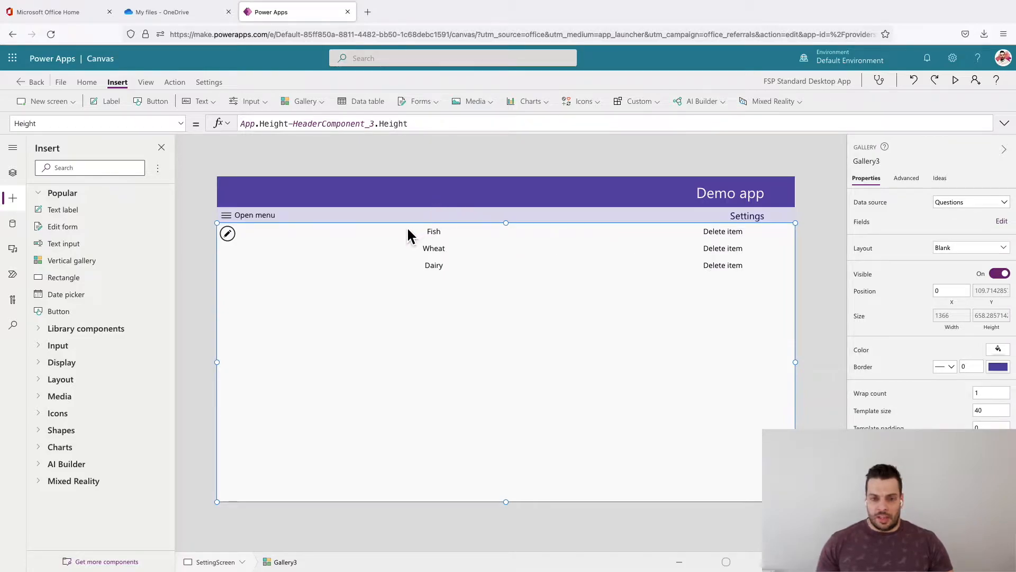
{"action": "left_click", "coordinate": [635, 235]}
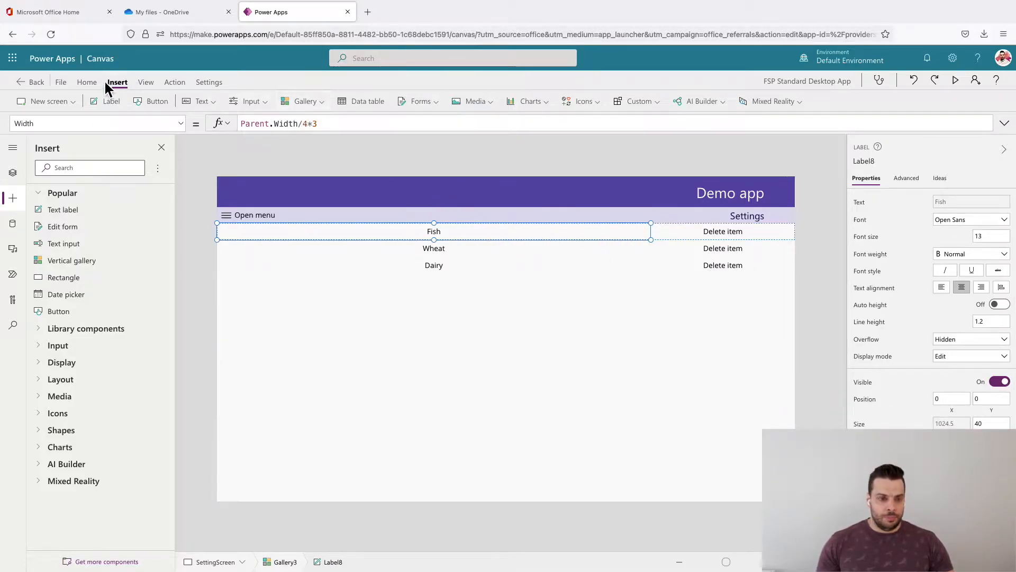
{"action": "left_click", "coordinate": [586, 102]}
{"action": "scroll", "coordinate": [614, 259], "scroll_direction": "down", "scroll_amount": 3}
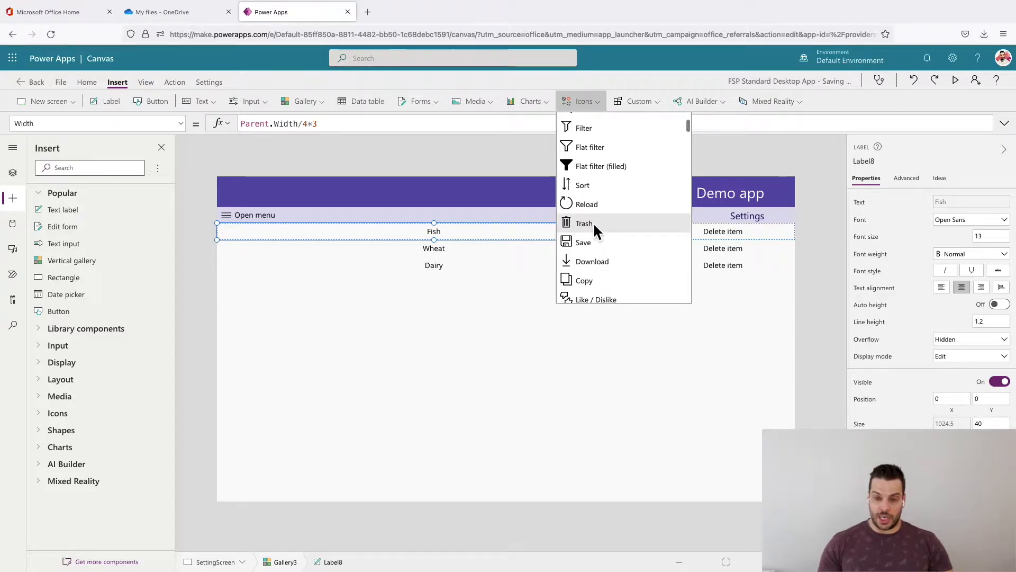
{"action": "left_click", "coordinate": [594, 224]}
{"action": "left_click_drag", "start_coordinate": [248, 239], "coordinate": [776, 236]}
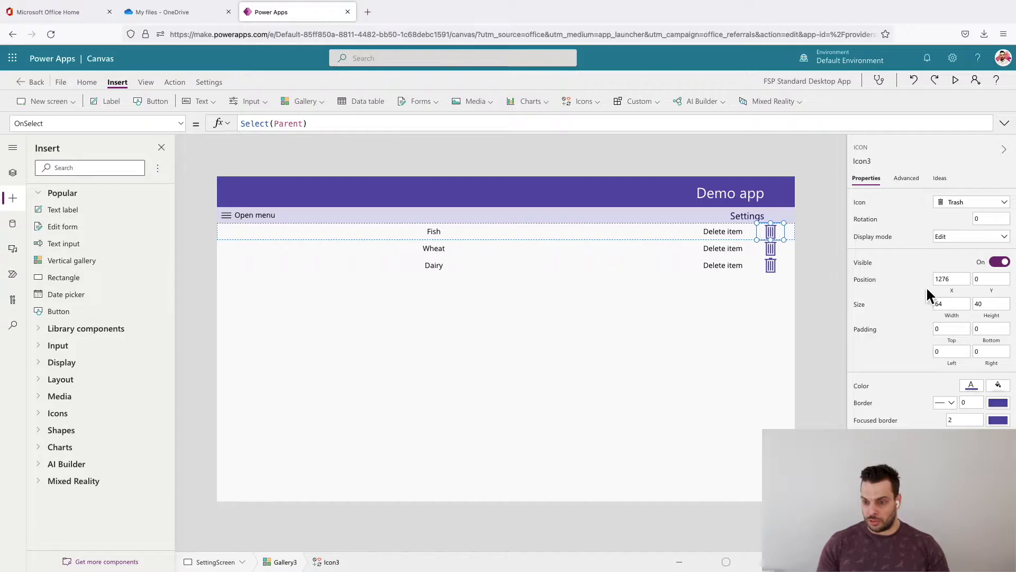
- Set the trash icon's width to 40 and its top, bottom, left and right padding to 7
{"action": "double_click", "coordinate": [938, 304]}
{"action": "type", "text": "40"}
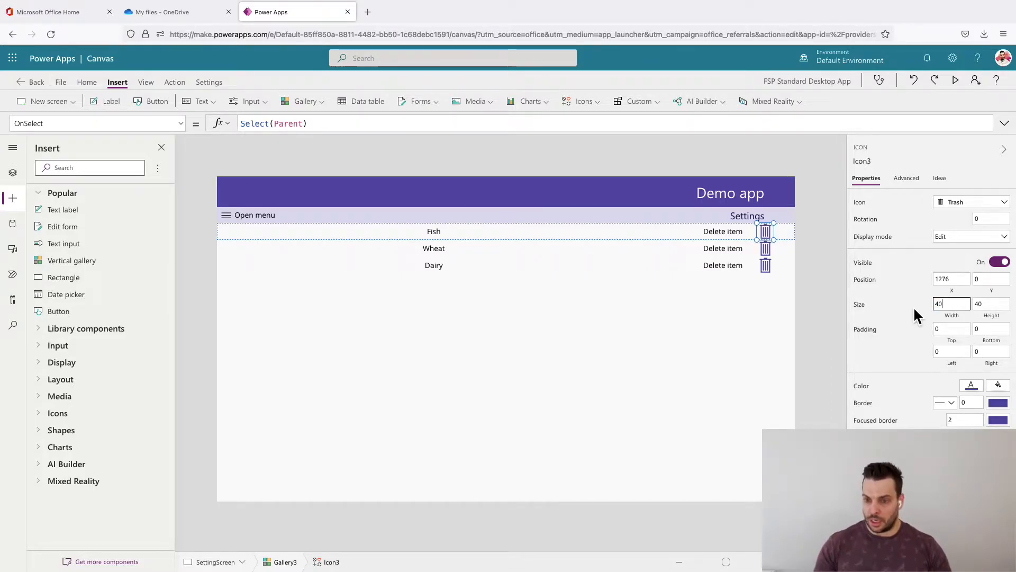
{"action": "double_click", "coordinate": [952, 329]}
{"action": "type", "text": "7"}
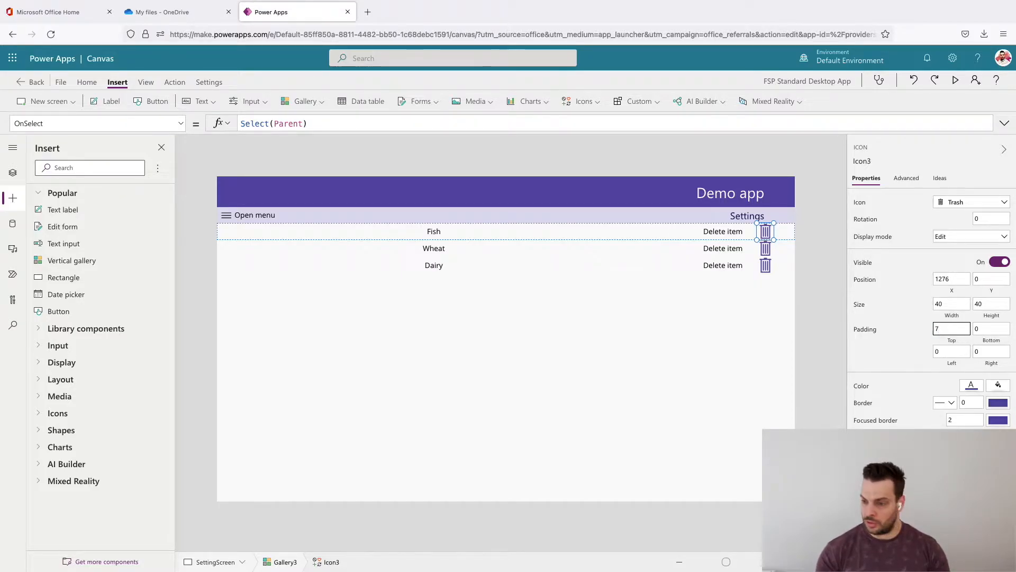
{"action": "key", "text": "Tab"}
{"action": "type", "text": "7"}
{"action": "key", "text": "Tab"}
{"action": "type", "text": "7"}
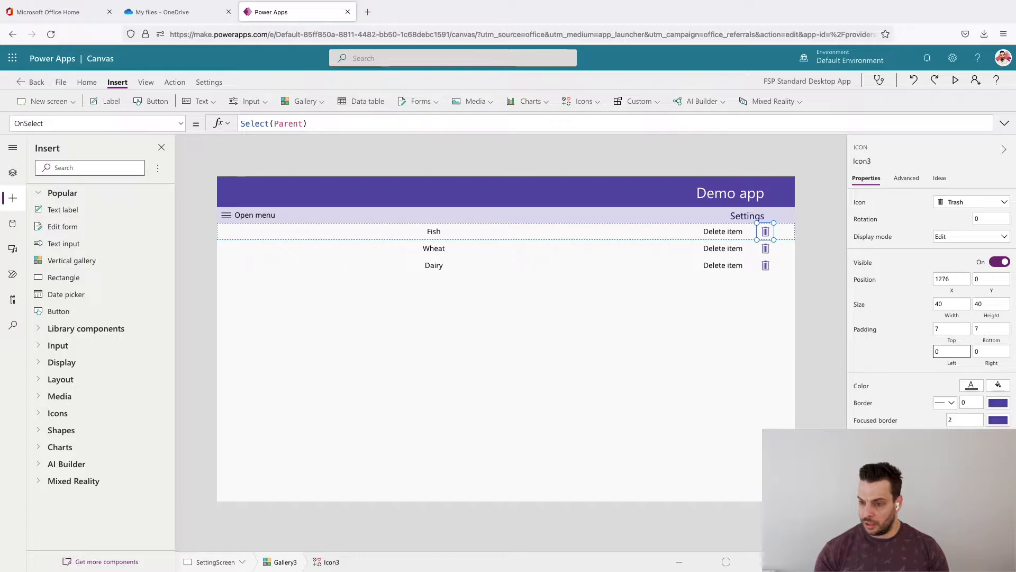
{"action": "type", "text": "7"}
{"action": "key", "text": "Tab"}
{"action": "type", "text": "7"}
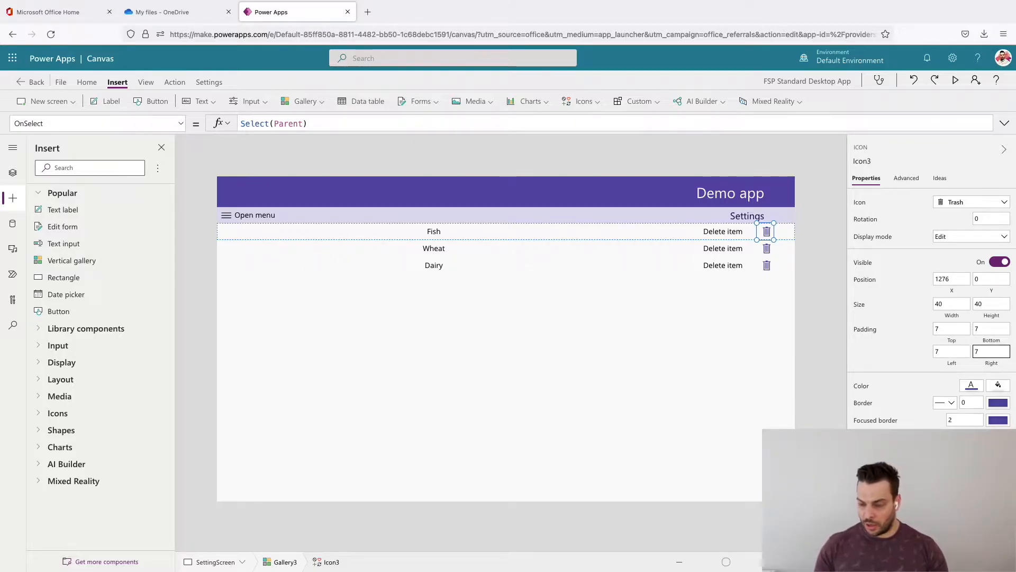
- Preview the app to check the trash icon's position in the wider layout, and return to editing
{"action": "left_click", "coordinate": [835, 288]}
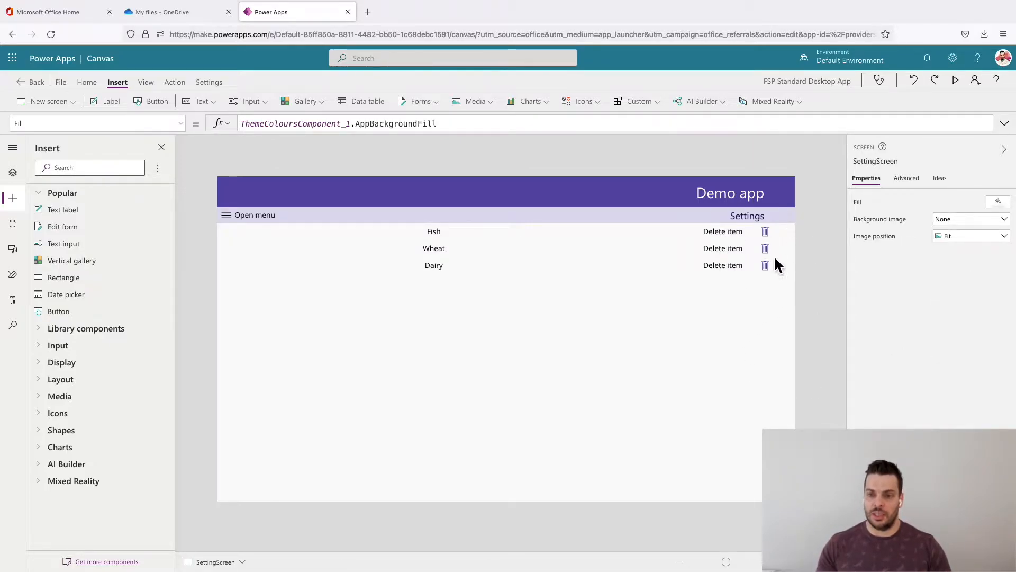
{"action": "left_click", "coordinate": [957, 81]}
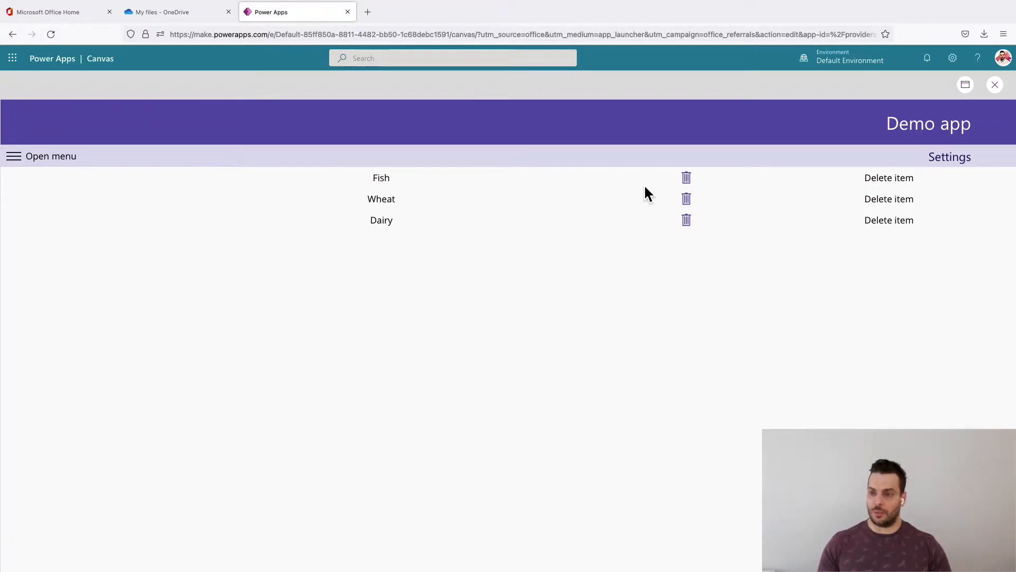
{"action": "left_click", "coordinate": [995, 85]}
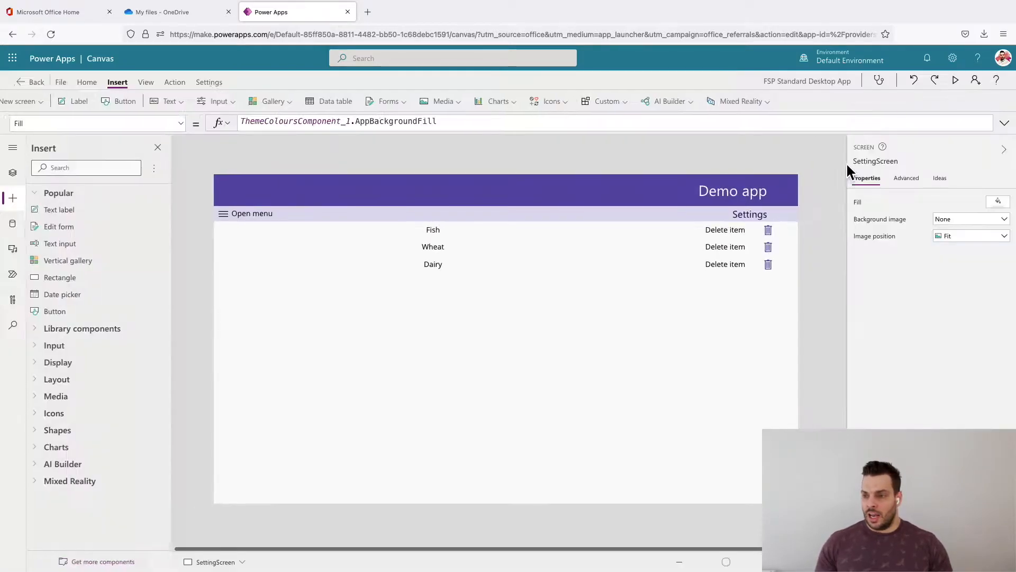
- Set the trash icon's X to Parent.Width-Self.Width and preview the app to check its alignment
{"action": "left_click", "coordinate": [768, 229]}
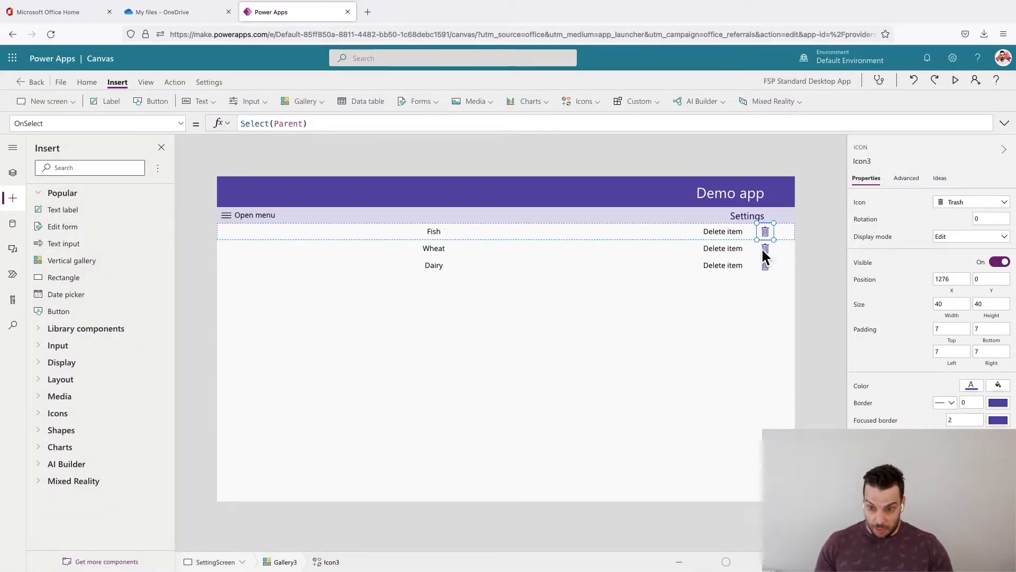
{"action": "left_click", "coordinate": [819, 260]}
{"action": "left_click", "coordinate": [766, 233]}
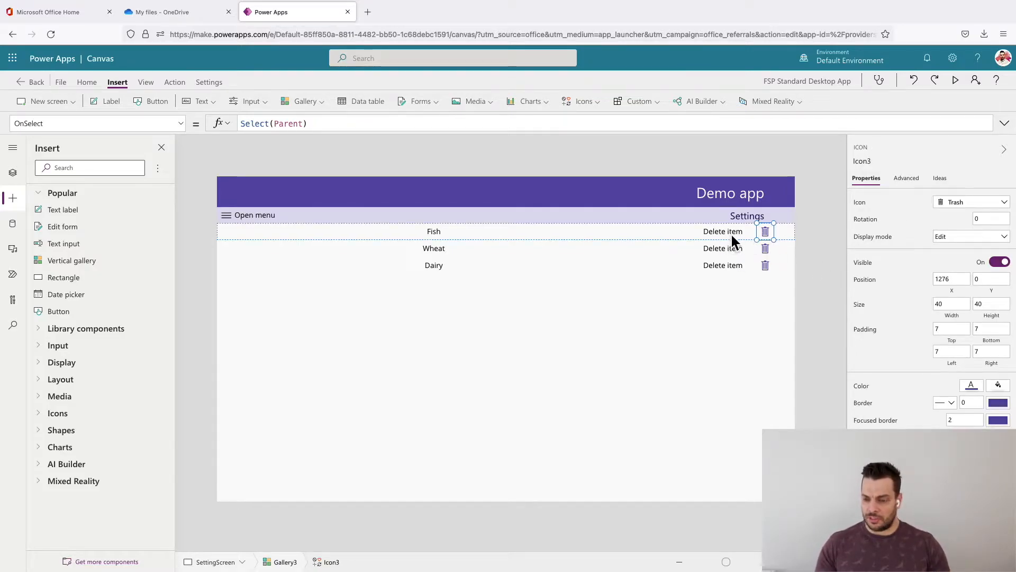
{"action": "left_click", "coordinate": [960, 297]}
{"action": "key", "text": "ctrl+a"}
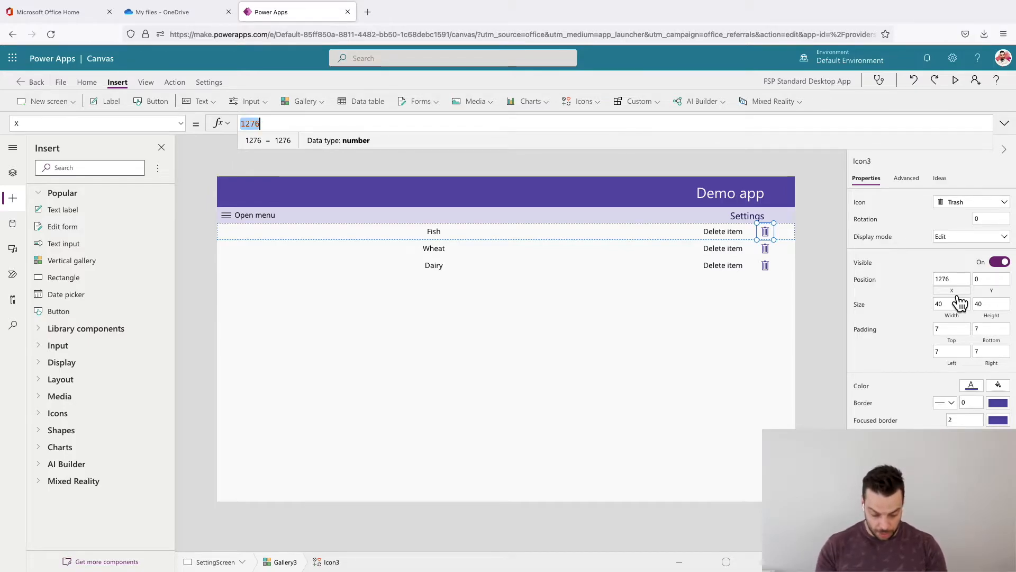
{"action": "type", "text": "Parent.w"}
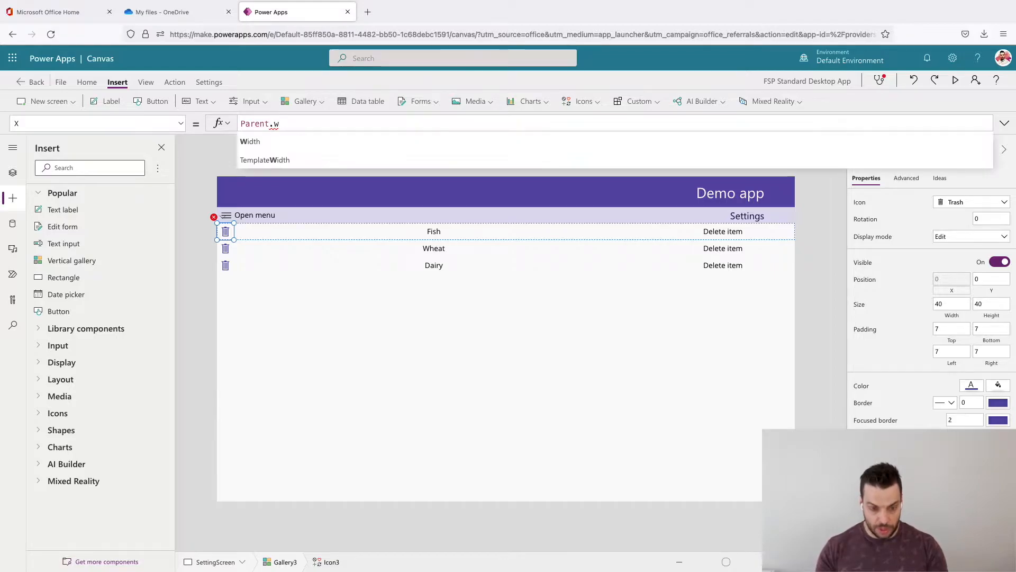
{"action": "type", "text": "idth-e"}
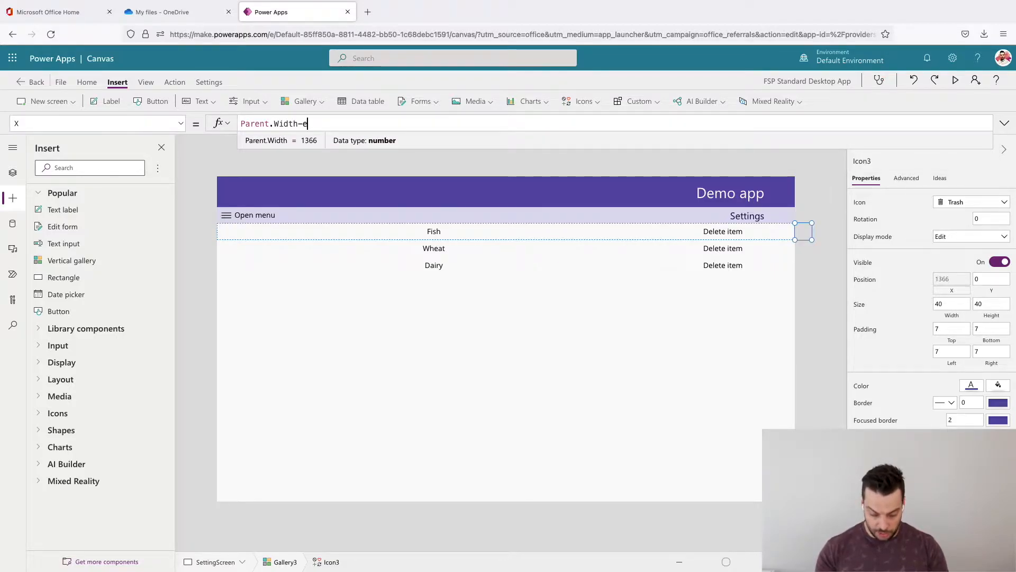
{"action": "type", "text": "lf.wid"}
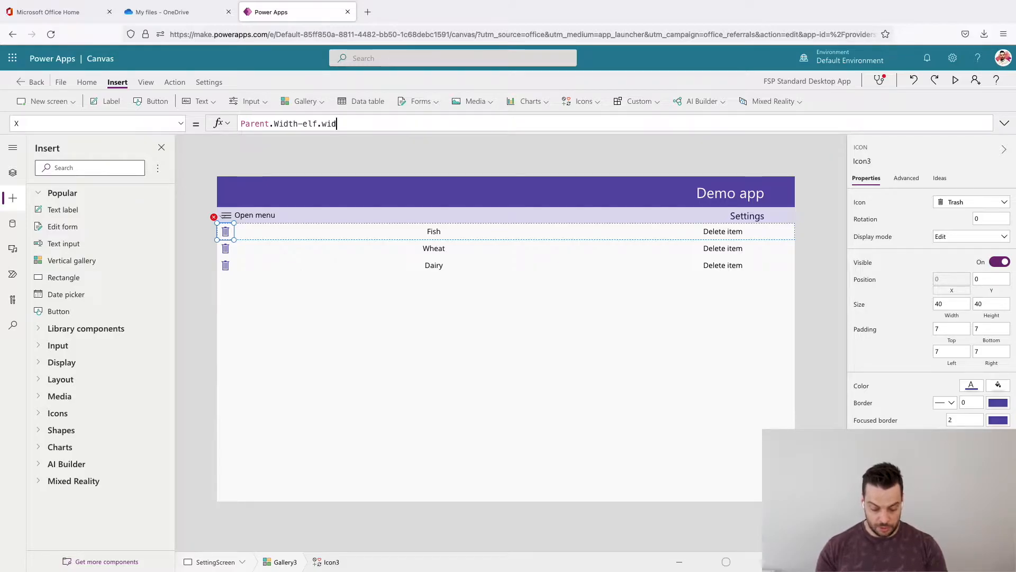
{"action": "key", "text": "BackSpace"}
{"action": "key", "text": "BackSpace"}
{"action": "key", "text": "BackSpace"}
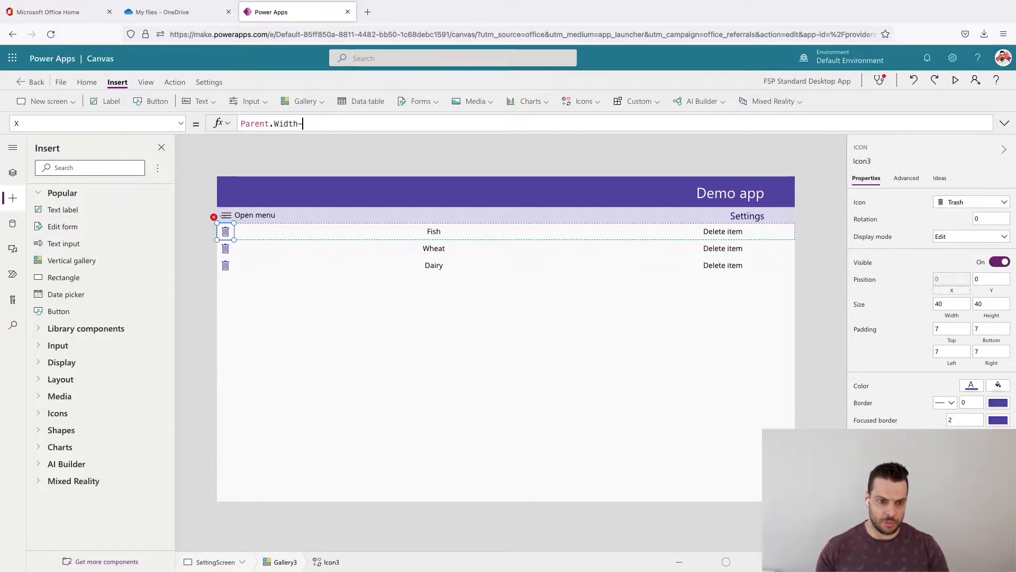
{"action": "type", "text": "Self.Width"}
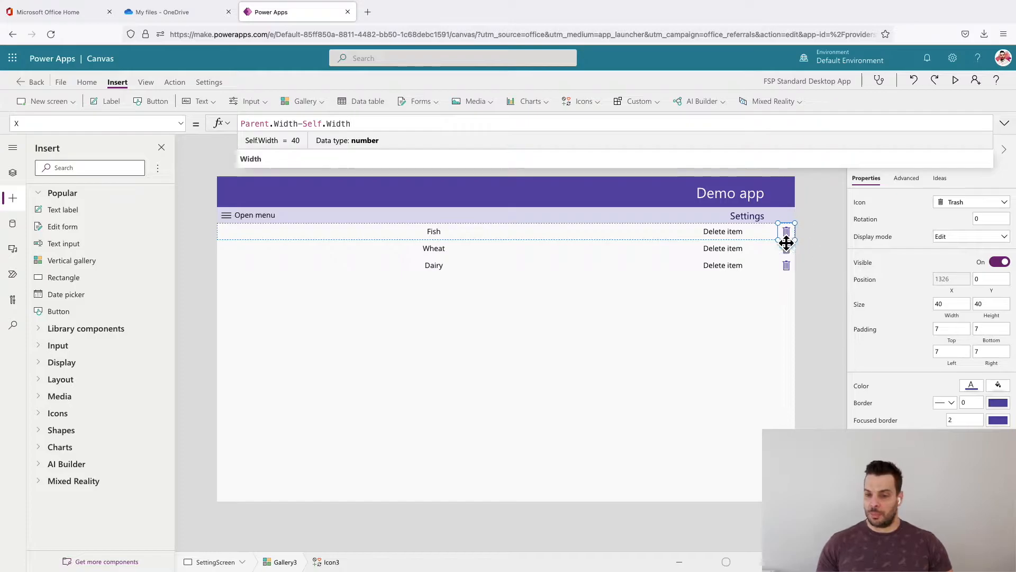
{"action": "left_click", "coordinate": [955, 80]}
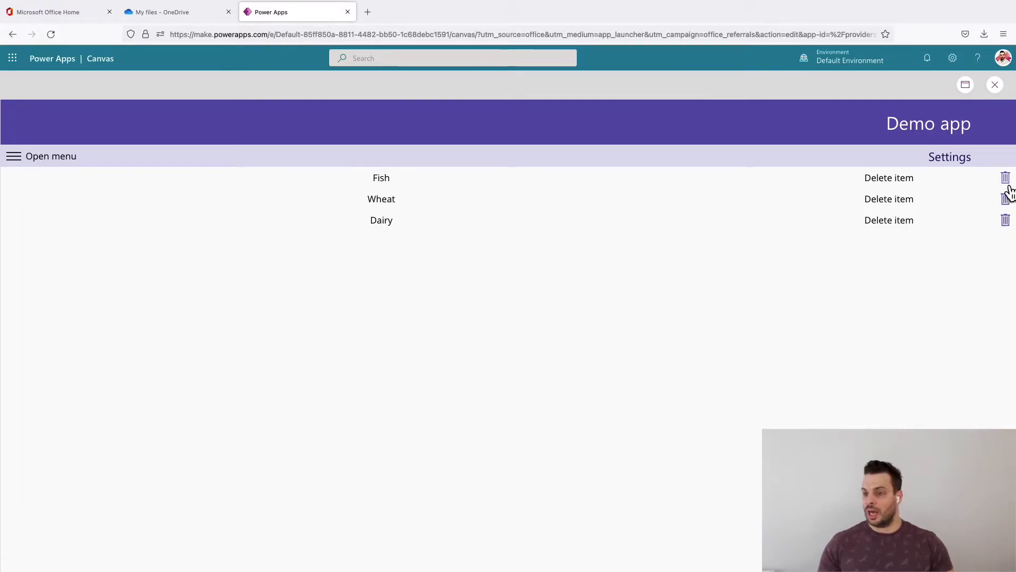
{"action": "left_click", "coordinate": [995, 85]}
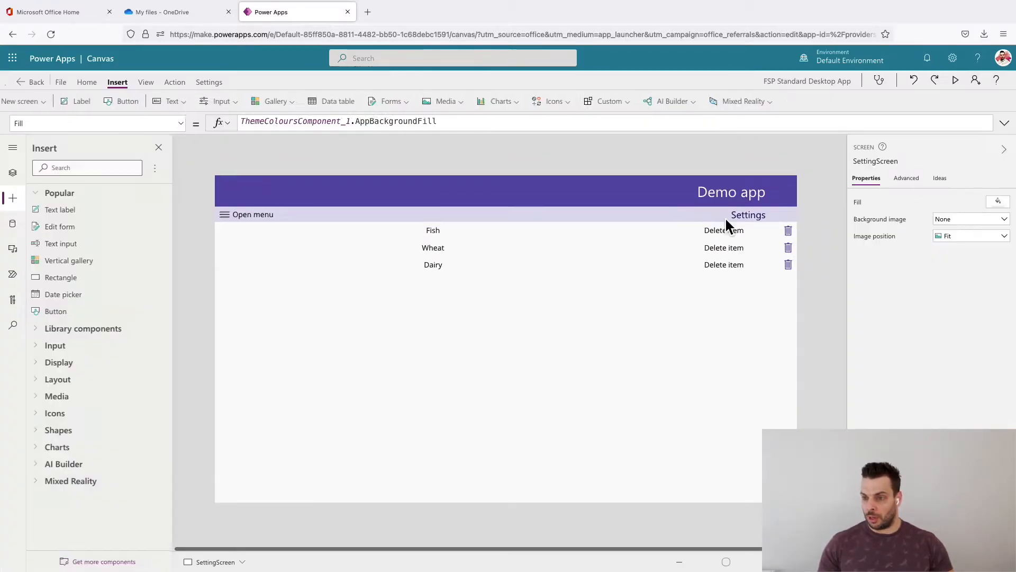
- Extend the trash icon's X formula to Parent.Width-Self.Width*2
{"action": "left_click", "coordinate": [786, 232]}
{"action": "left_click", "coordinate": [402, 131]}
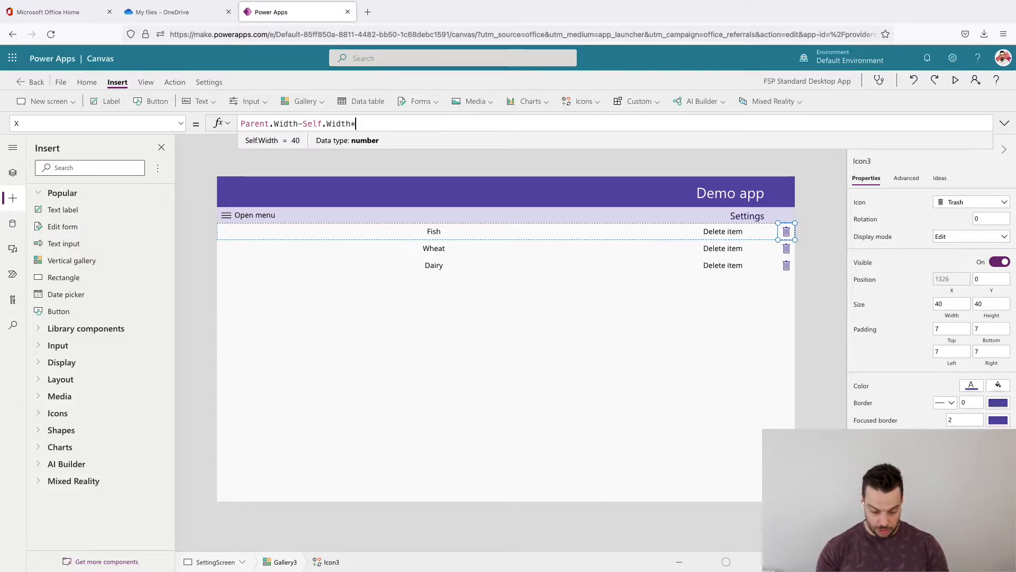
{"action": "type", "text": "*"}
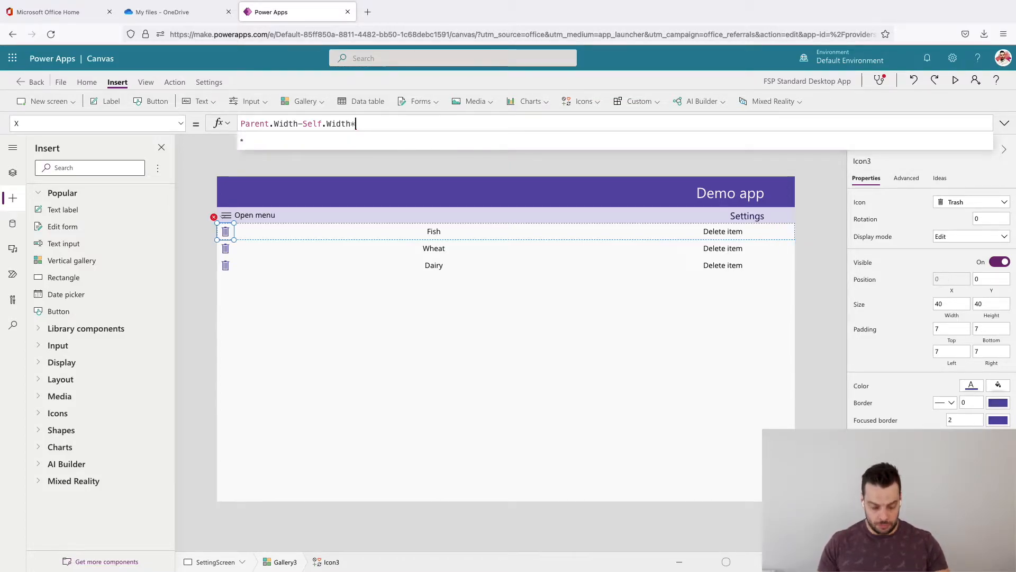
{"action": "type", "text": "2"}
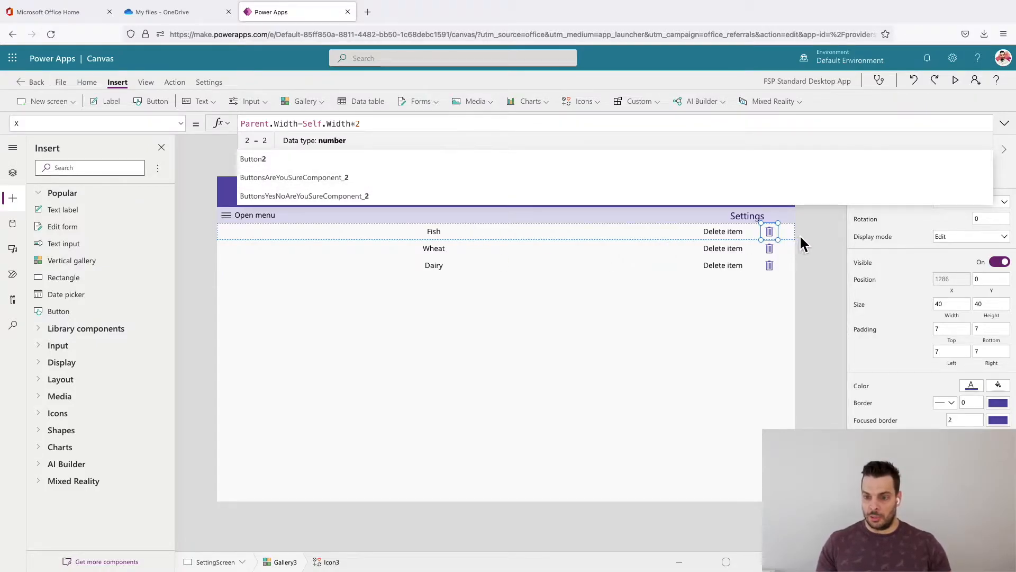
{"action": "left_click", "coordinate": [826, 277]}
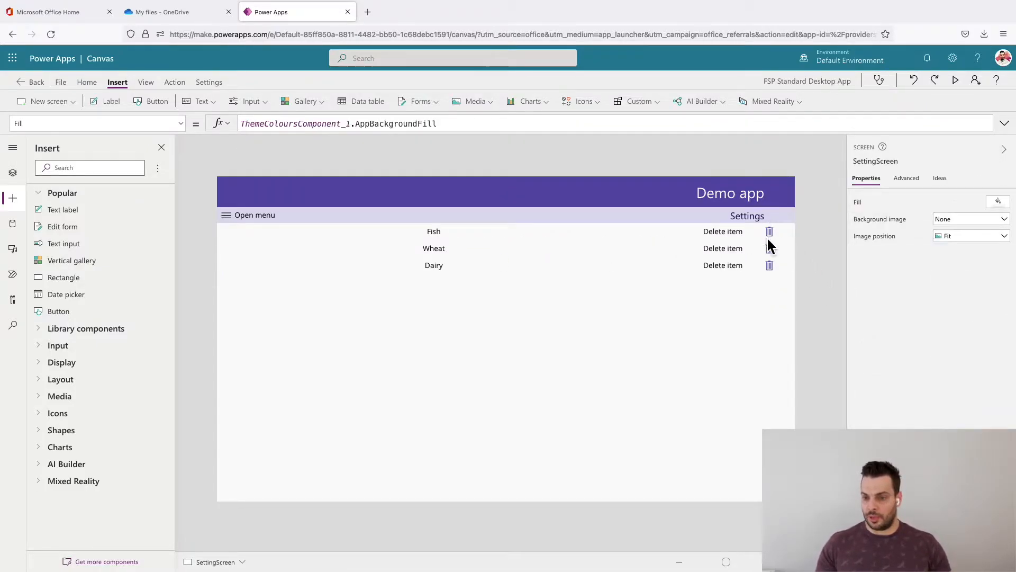
{"action": "left_click", "coordinate": [726, 232]}
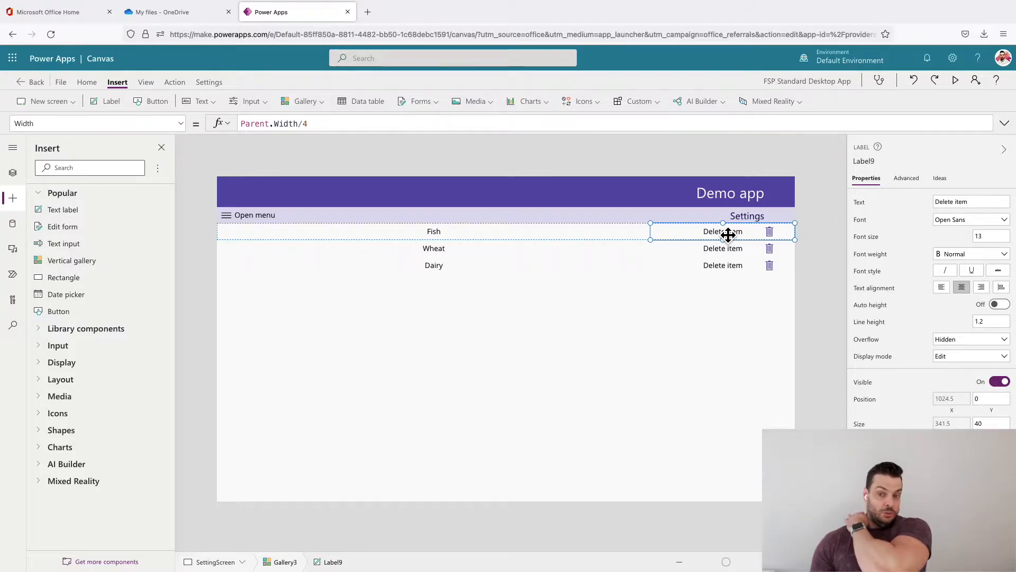
{"action": "left_click", "coordinate": [813, 343]}
{"action": "left_click", "coordinate": [773, 236]}
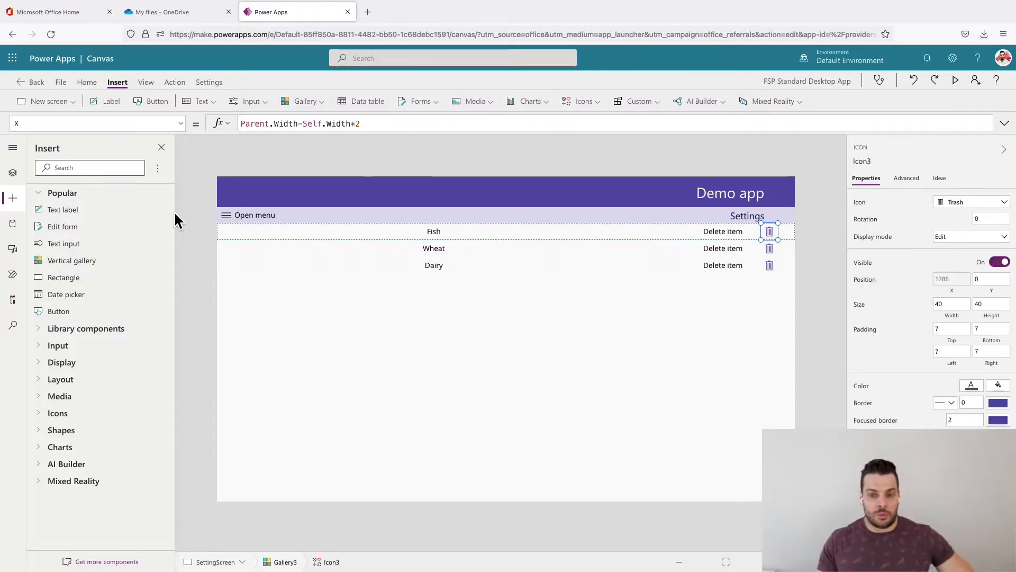
{"action": "left_click", "coordinate": [200, 200]}
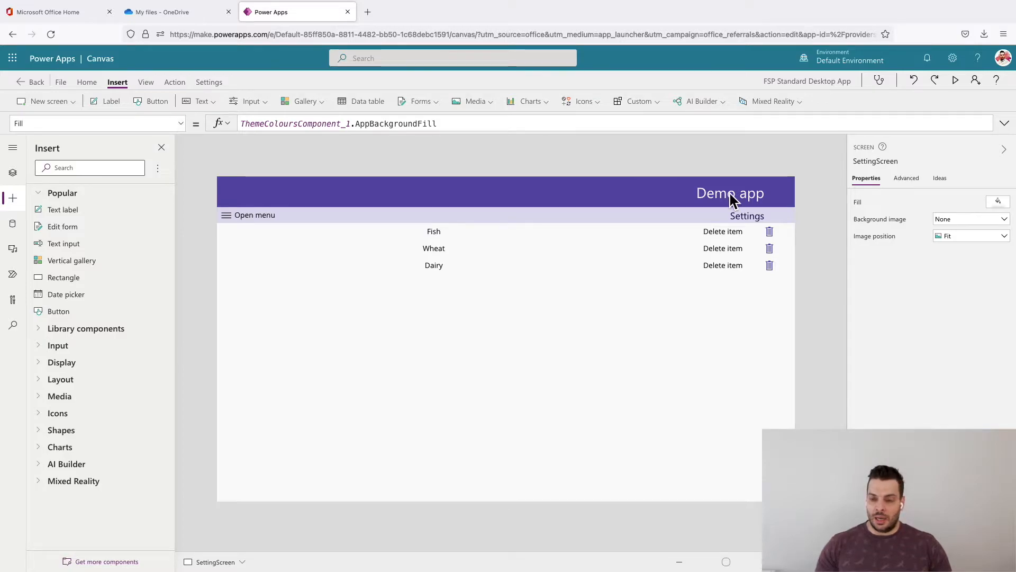
- Set the trash icon's OnSelect to Select(Parent);Set(varDelete, true)
{"action": "left_click", "coordinate": [769, 233]}
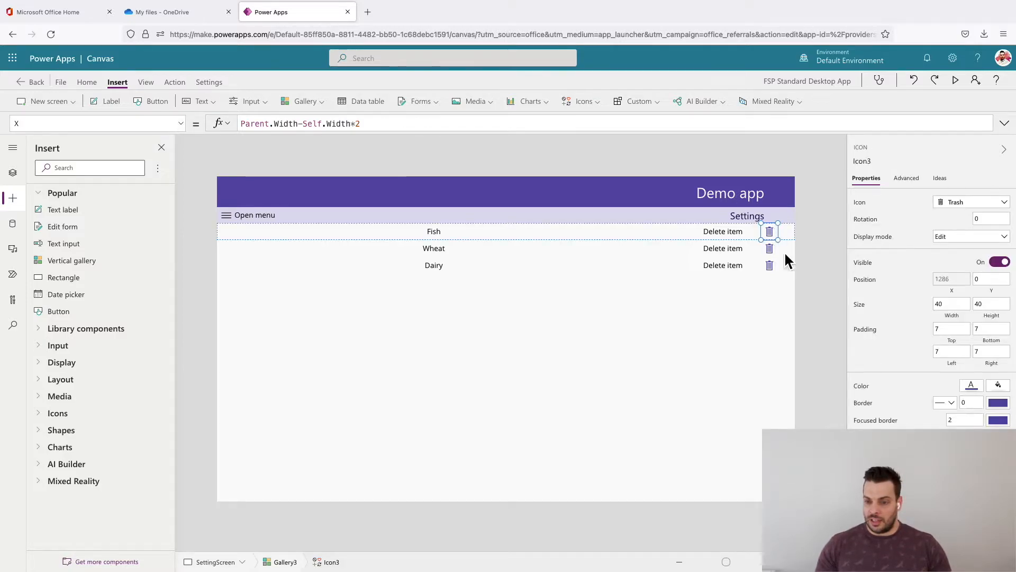
{"action": "left_click", "coordinate": [906, 178]}
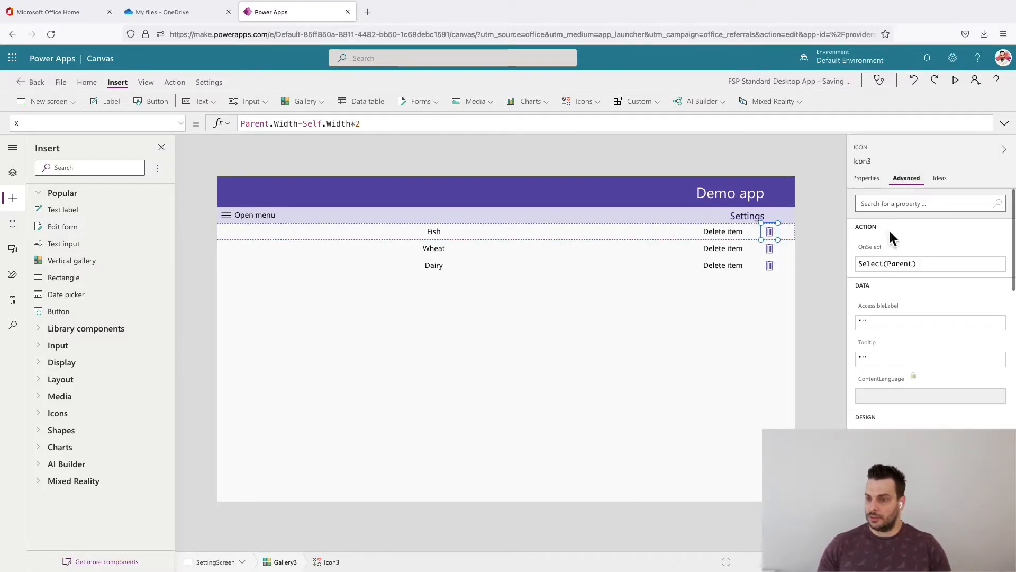
{"action": "left_click", "coordinate": [881, 262]}
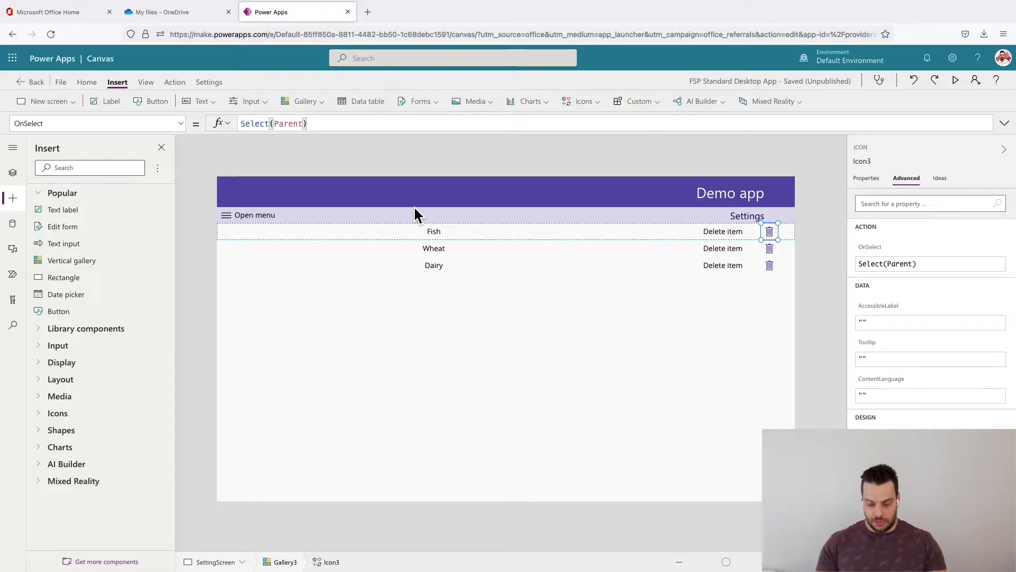
{"action": "type", "text": ";"}
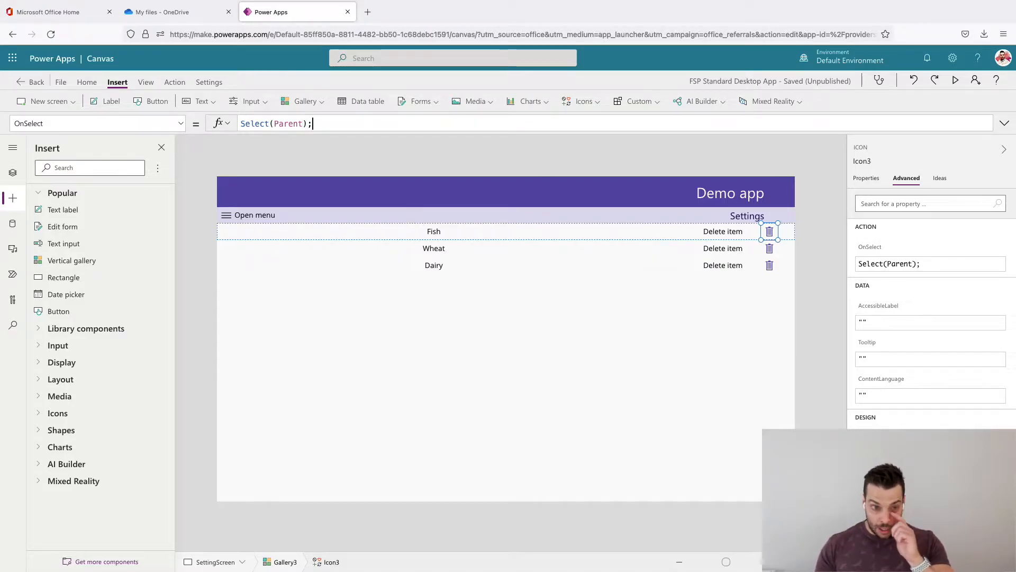
{"action": "type", "text": "Set(var"}
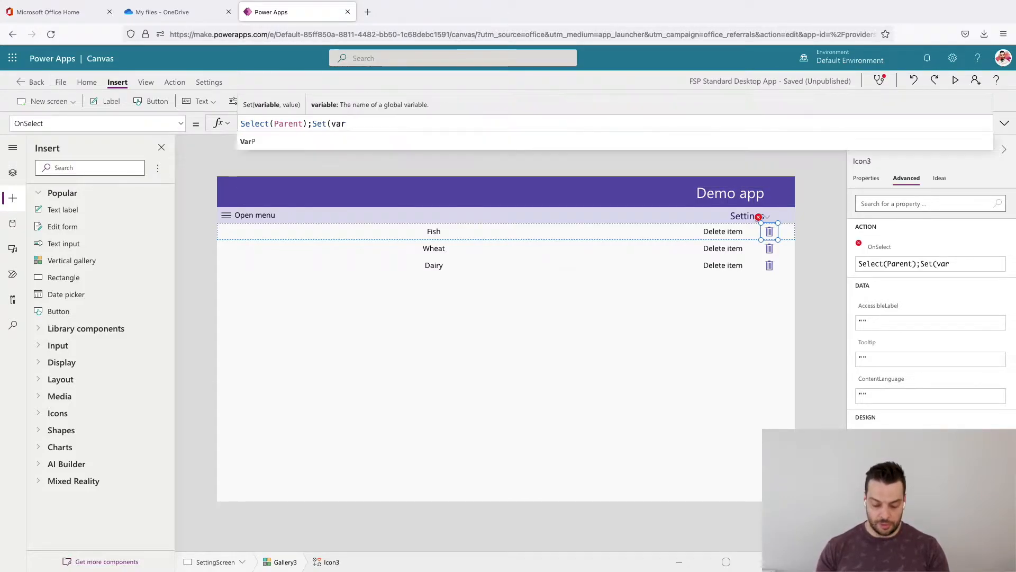
{"action": "type", "text": "Delete,"}
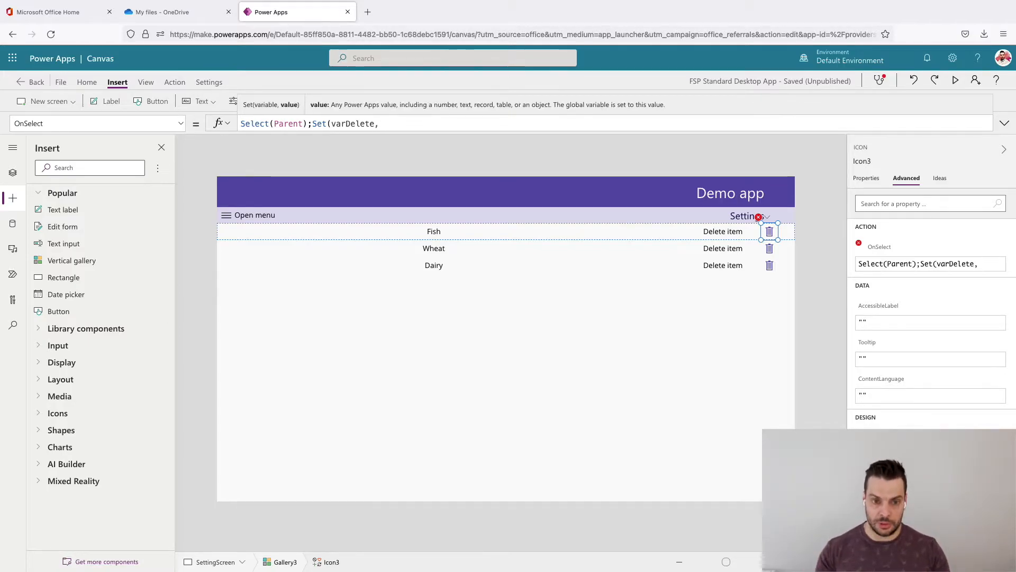
{"action": "type", "text": " true)"}
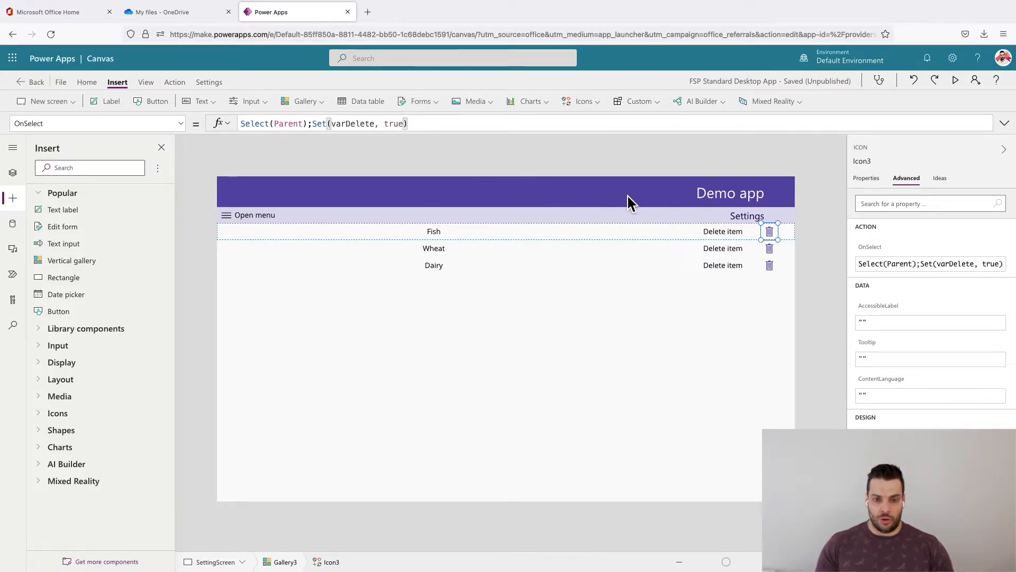
{"action": "left_click", "coordinate": [809, 233]}
- Duplicate the trash icon in the same place in the gallery template and change the copy's icon to Cancel (badge)
{"action": "left_click", "coordinate": [775, 232]}
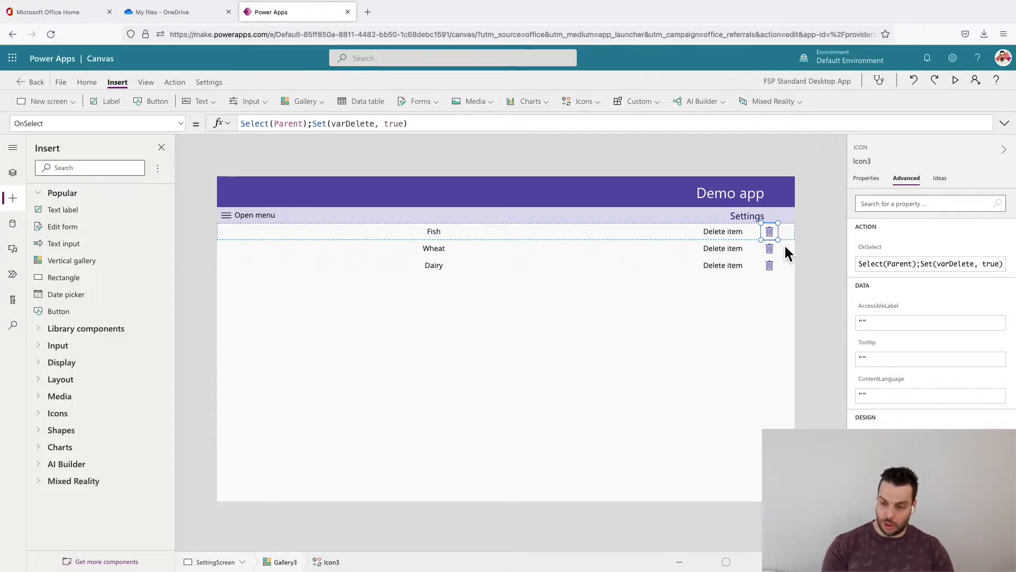
{"action": "key", "text": "ctrl+v"}
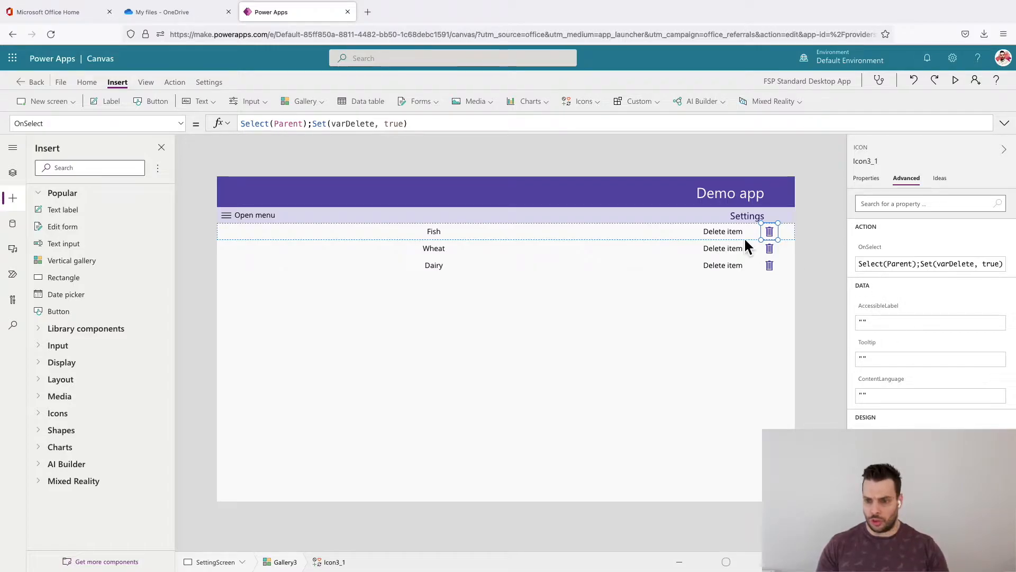
{"action": "left_click", "coordinate": [867, 178]}
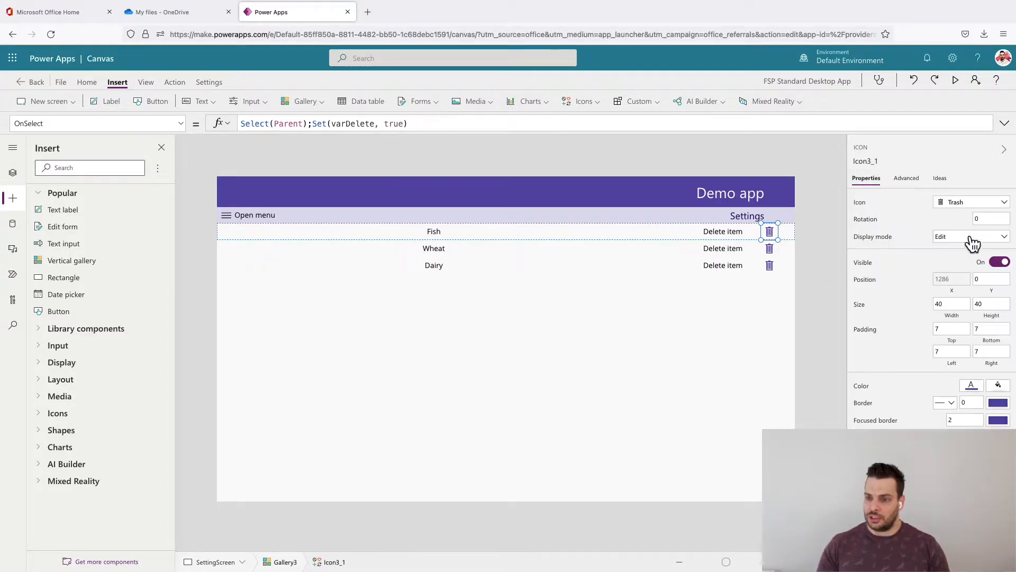
{"action": "left_click", "coordinate": [977, 204]}
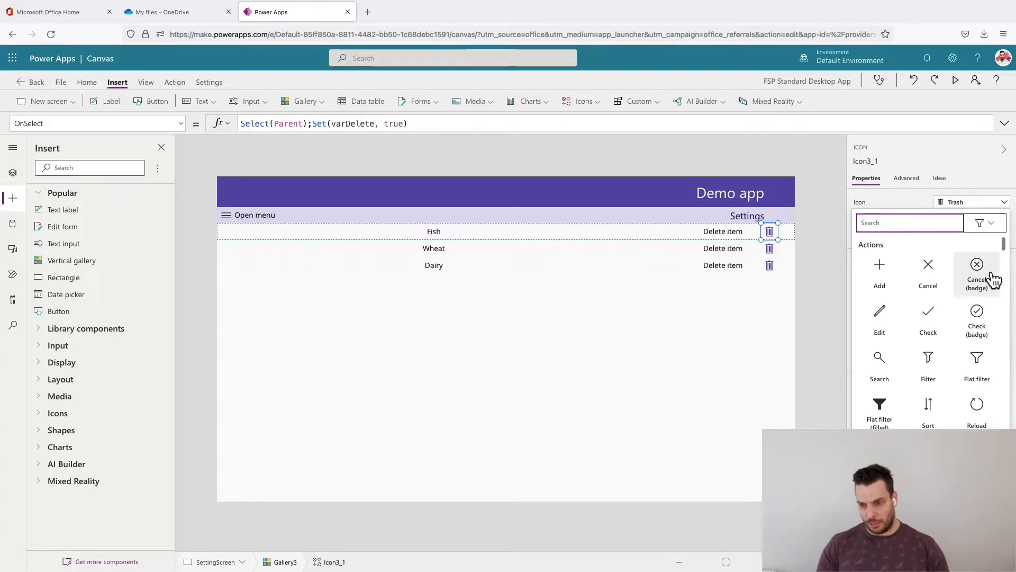
{"action": "left_click", "coordinate": [984, 273]}
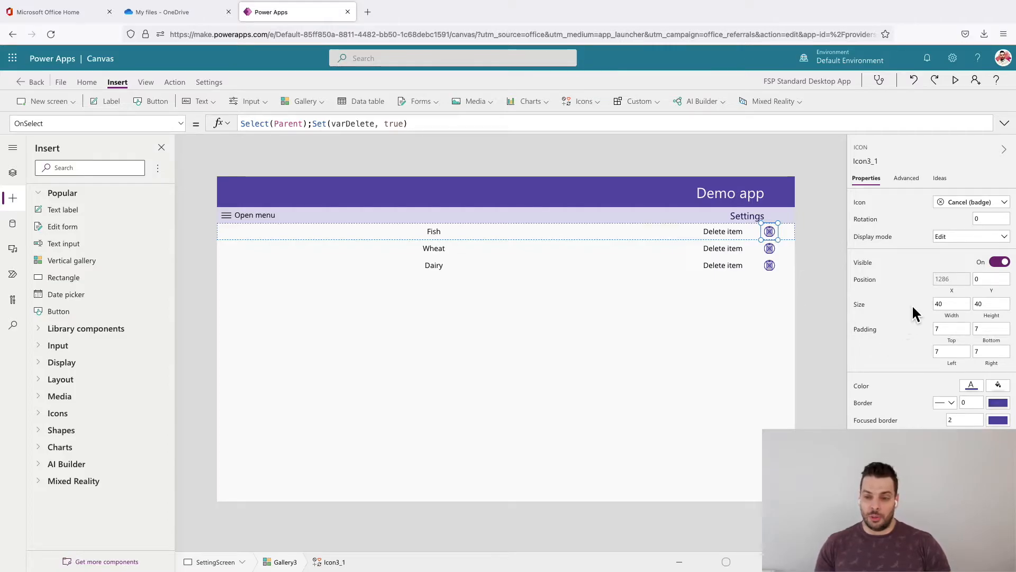
- Review the Cancel (badge) icon's OnSelect formula and set its Visible property to varDelete
{"action": "left_click", "coordinate": [906, 177]}
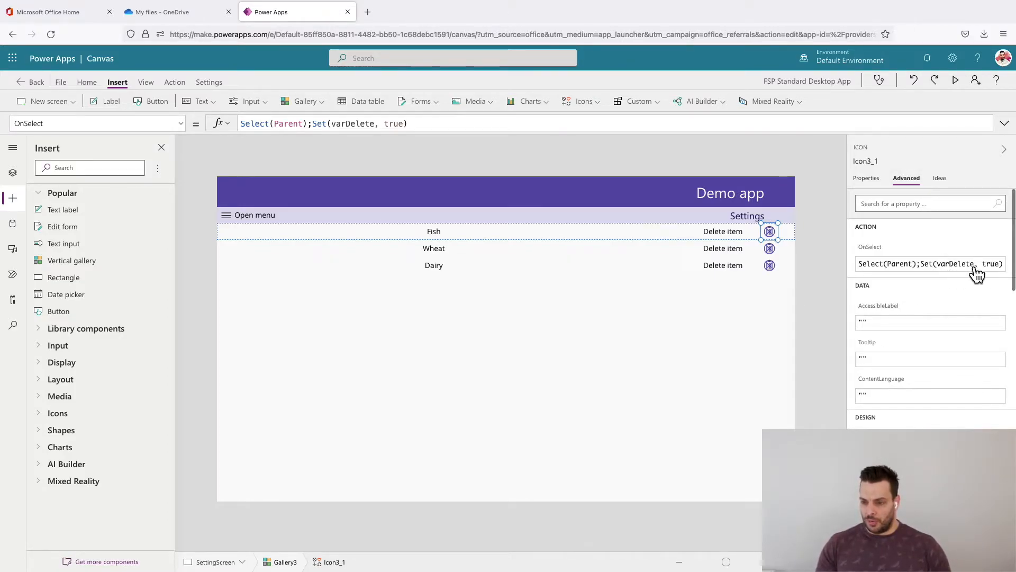
{"action": "left_click", "coordinate": [871, 178]}
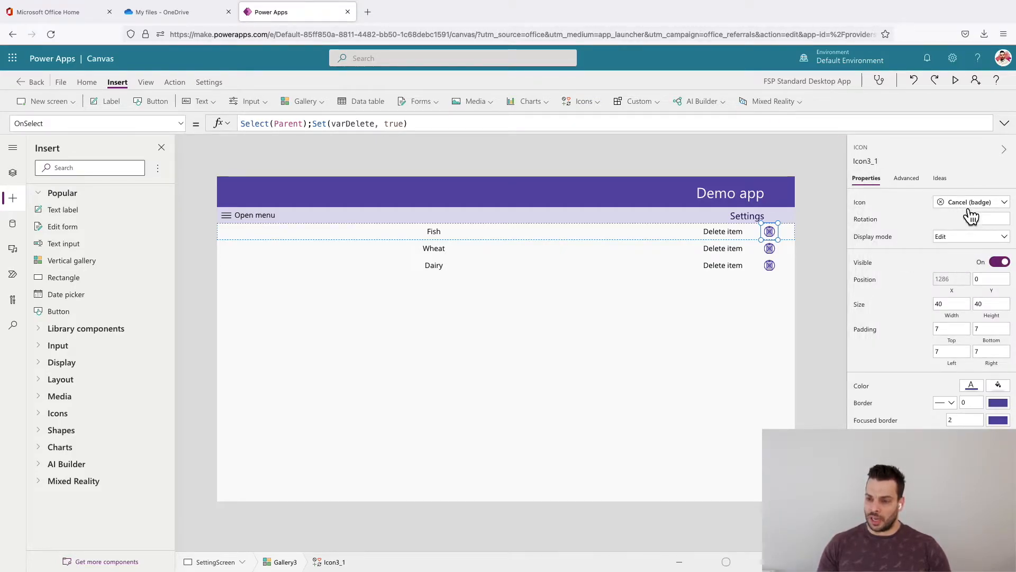
{"action": "left_click", "coordinate": [869, 270]}
{"action": "left_click", "coordinate": [274, 122]}
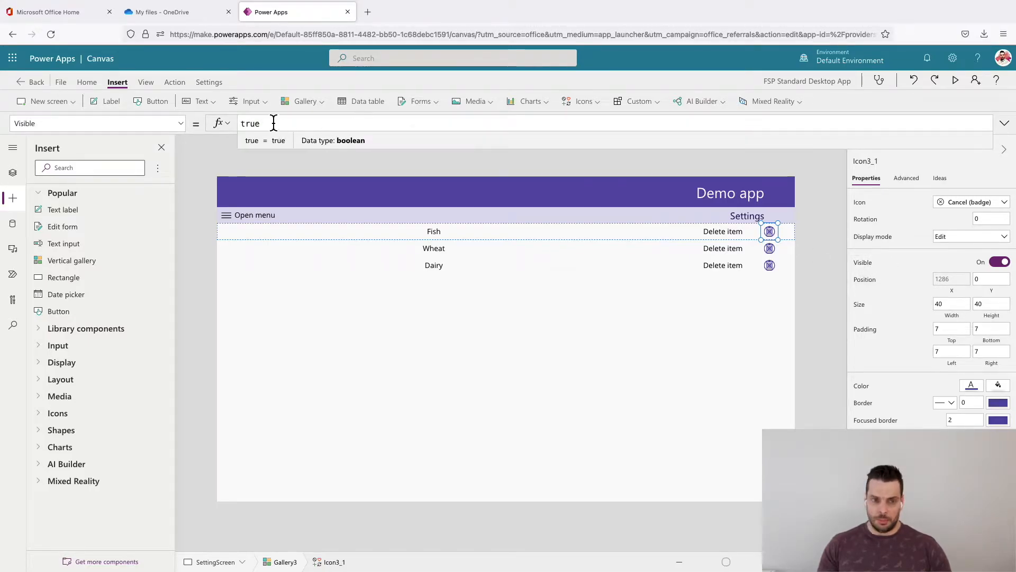
{"action": "left_click_drag", "start_coordinate": [271, 124], "coordinate": [208, 117]}
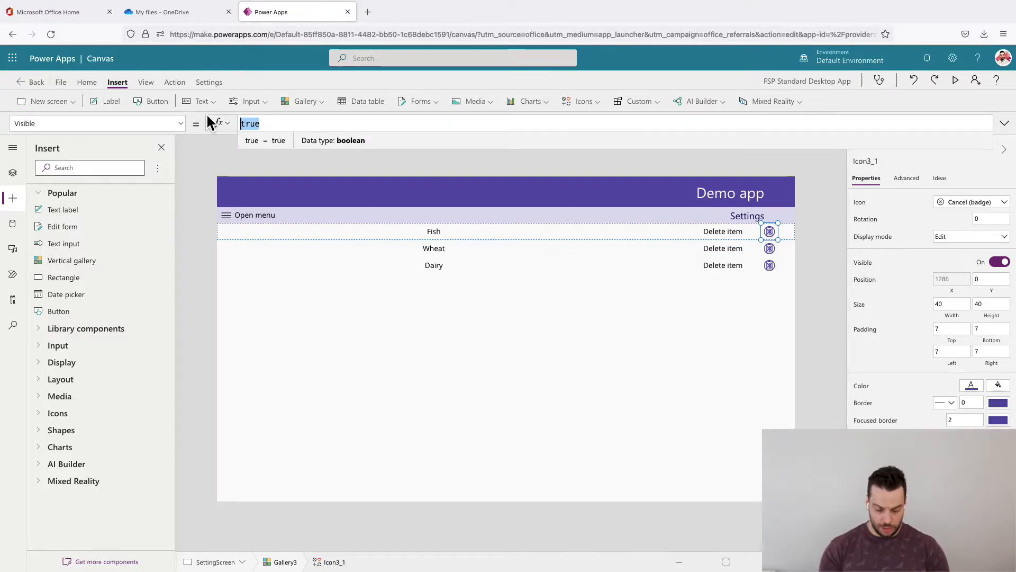
{"action": "type", "text": "var"}
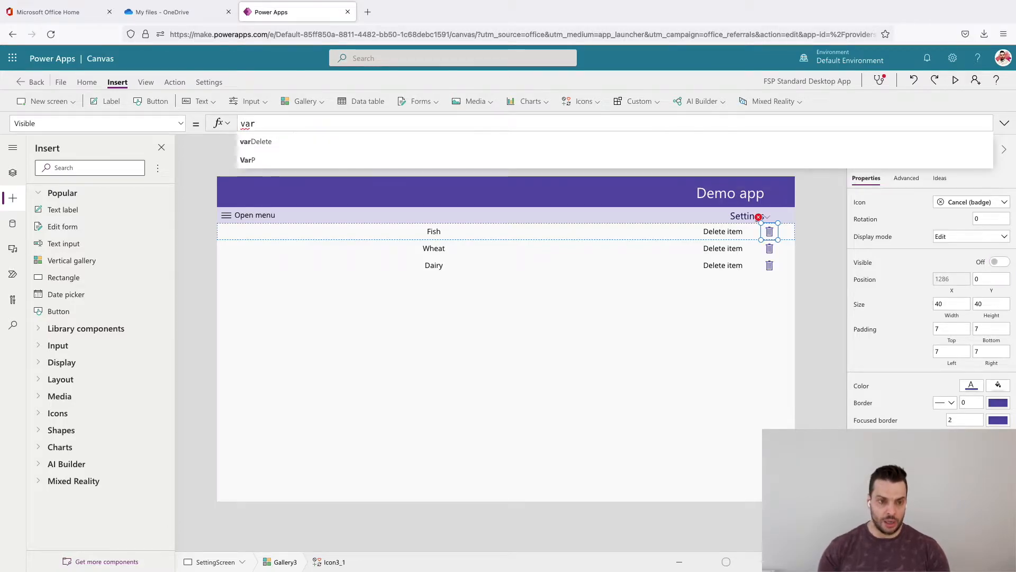
{"action": "key", "text": "Tab"}
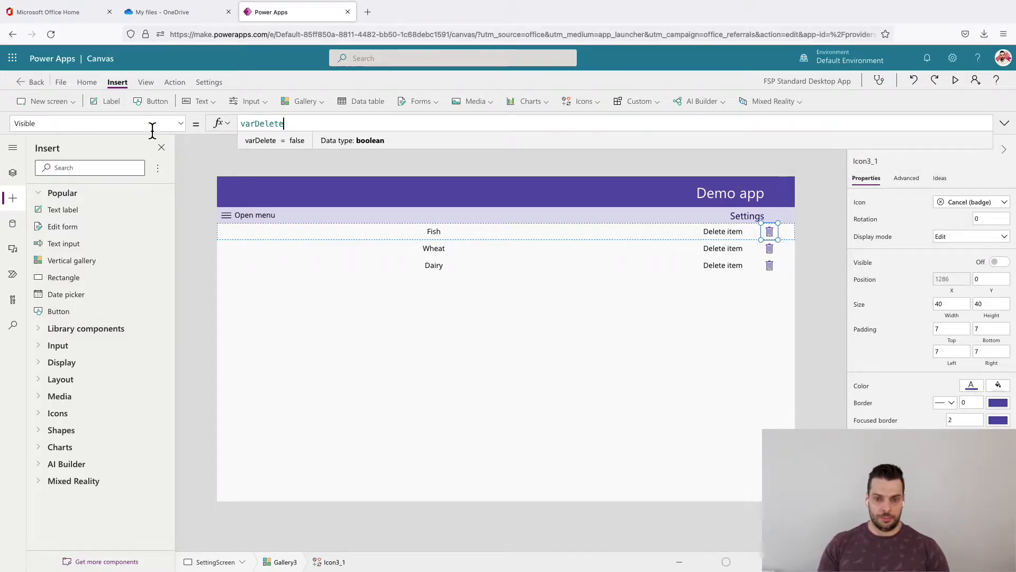
- Rewrite the Cancel (badge) icon's Visible formula as If(varDelete = true, true,false)
{"action": "left_click_drag", "start_coordinate": [244, 126], "coordinate": [317, 133]}
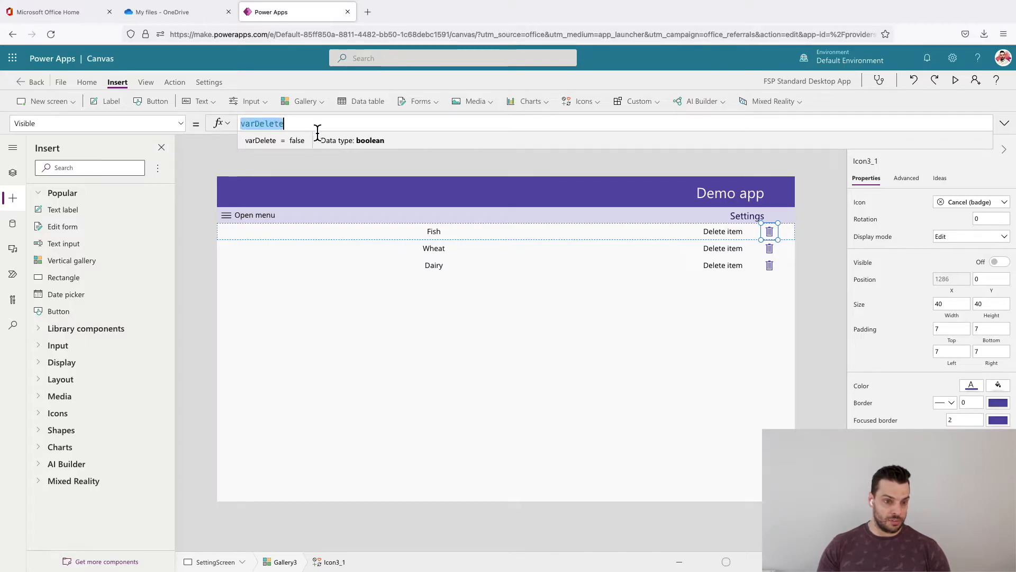
{"action": "left_click", "coordinate": [305, 125]}
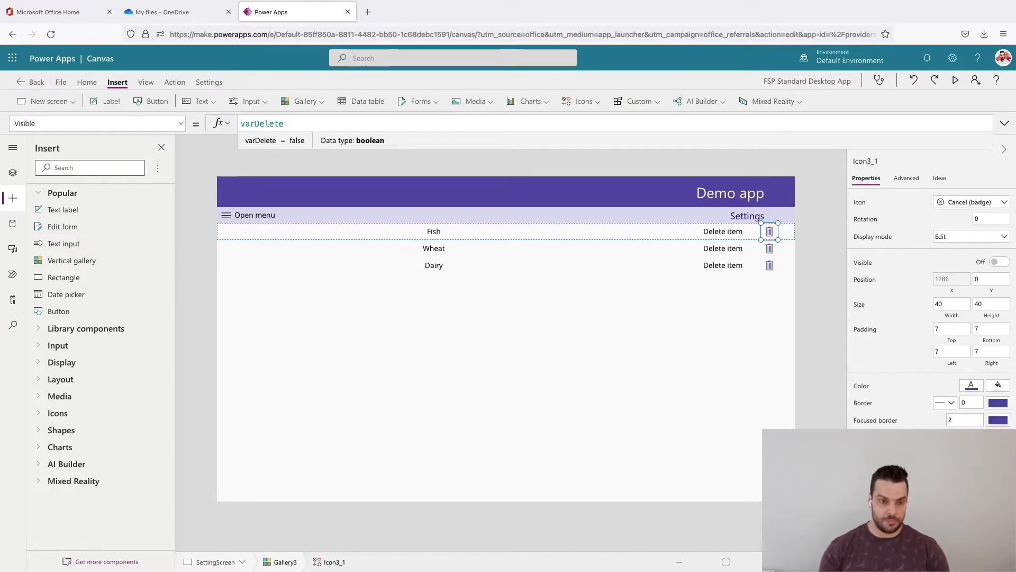
{"action": "type", "text": "If"}
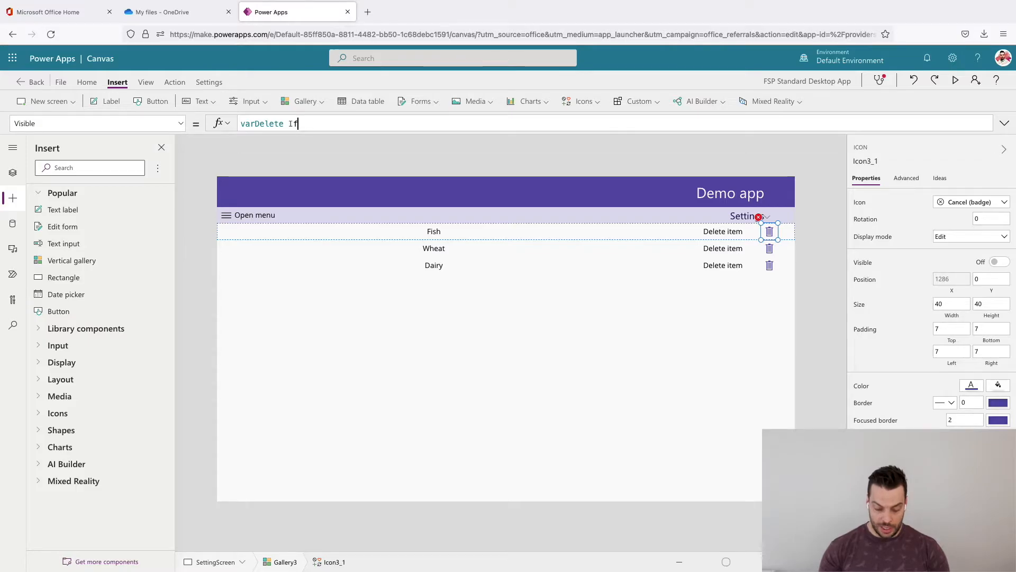
{"action": "type", "text": "("}
{"action": "key", "text": "BackSpace"}
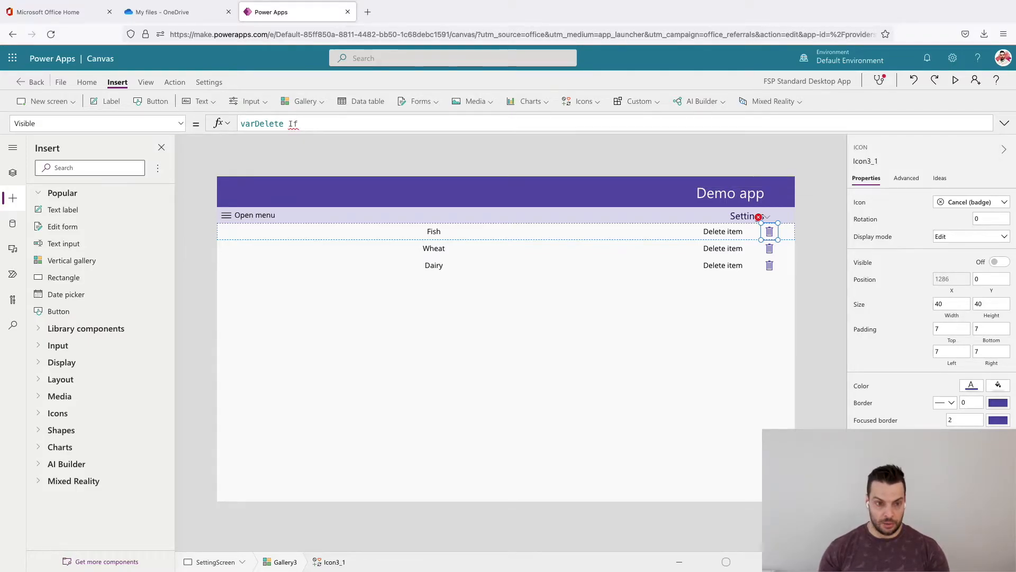
{"action": "type", "text": "(varDelete"}
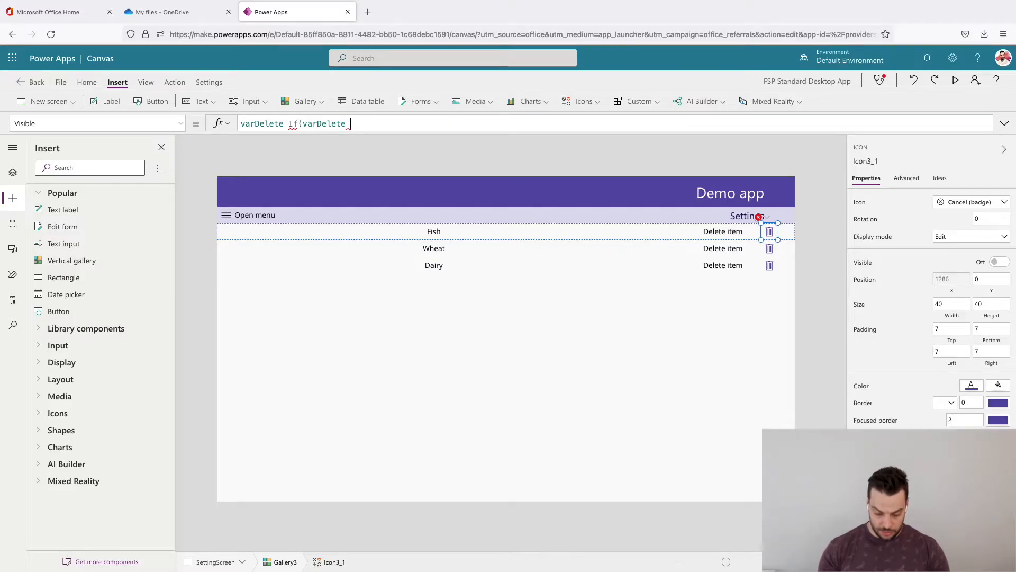
{"action": "type", "text": " = tu"}
{"action": "key", "text": "BackSpace"}
{"action": "type", "text": "rue"}
{"action": "key", "text": "BackSpace"}
{"action": "key", "text": "BackSpace"}
{"action": "type", "text": "ue,"}
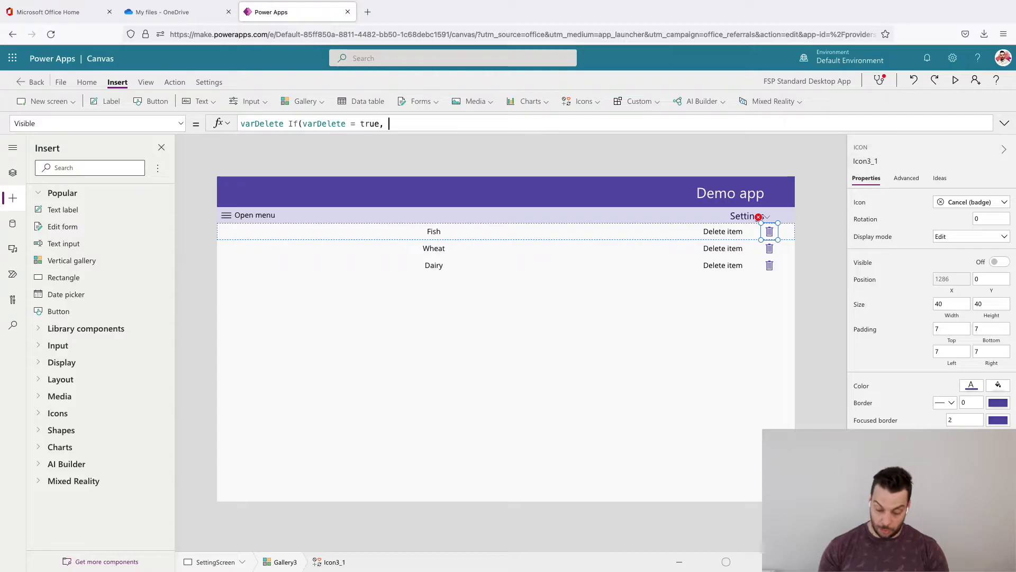
{"action": "type", "text": " true,false)"}
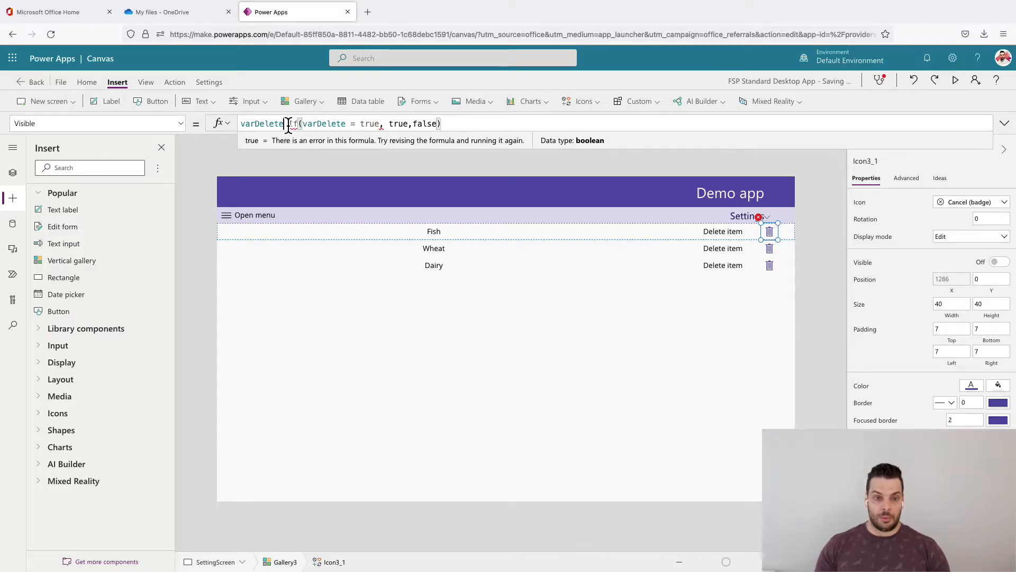
{"action": "left_click_drag", "start_coordinate": [284, 124], "coordinate": [231, 130]}
{"action": "key", "text": "Delete"}
{"action": "key", "text": "Delete"}
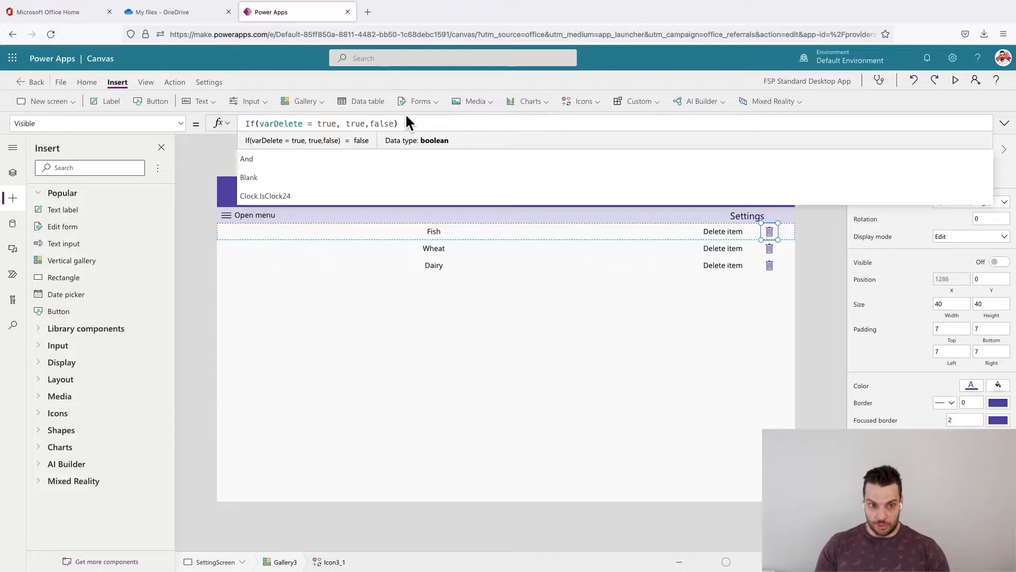
- Strip the If function and its true and false results from the Visible formula, leaving only varDelete
{"action": "key", "text": "Right"}
{"action": "key", "text": "Right"}
{"action": "key", "text": "Right"}
{"action": "key", "text": "BackSpace"}
{"action": "key", "text": "BackSpace"}
{"action": "key", "text": "BackSpace"}
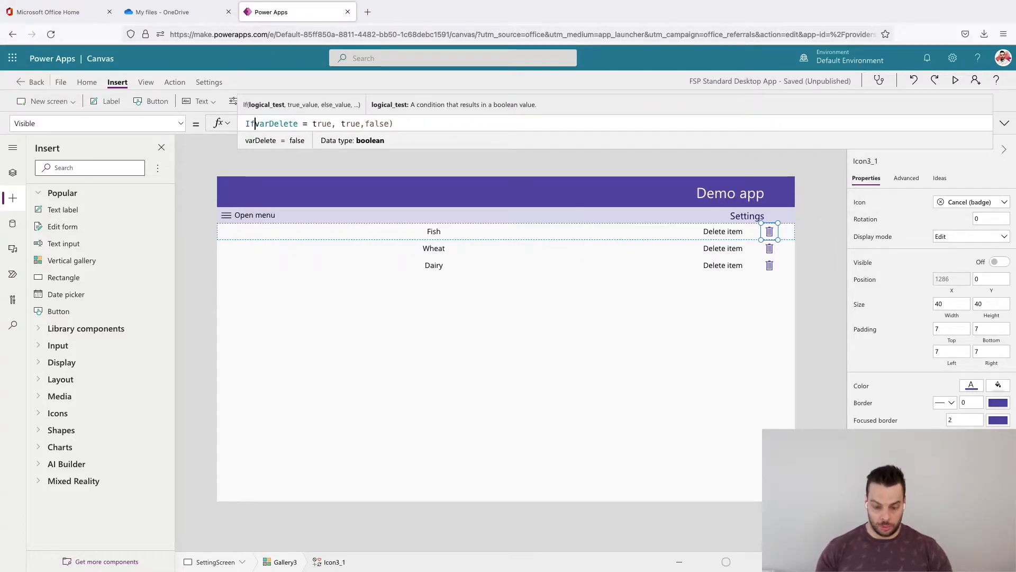
{"action": "key", "text": "End"}
{"action": "key", "text": "BackSpace"}
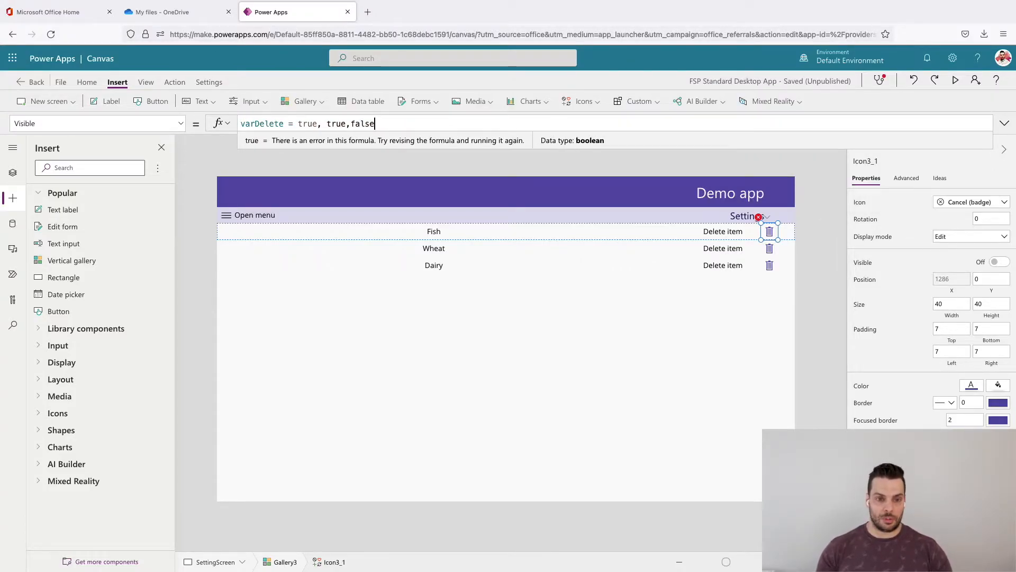
{"action": "key", "text": "BackSpace"}
{"action": "key", "text": "BackSpace"}
{"action": "key", "text": "BackSpace"}
{"action": "key", "text": "BackSpace"}
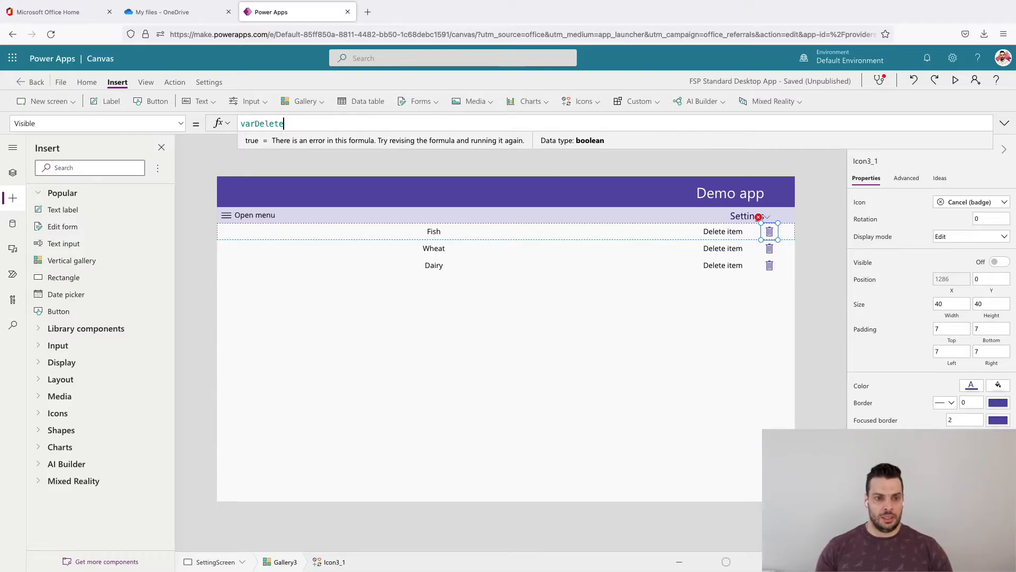
- Try negating the Cancel (badge) icon's Visible formula as !varDelete and remove the negation again
{"action": "key", "text": "shift+Home"}
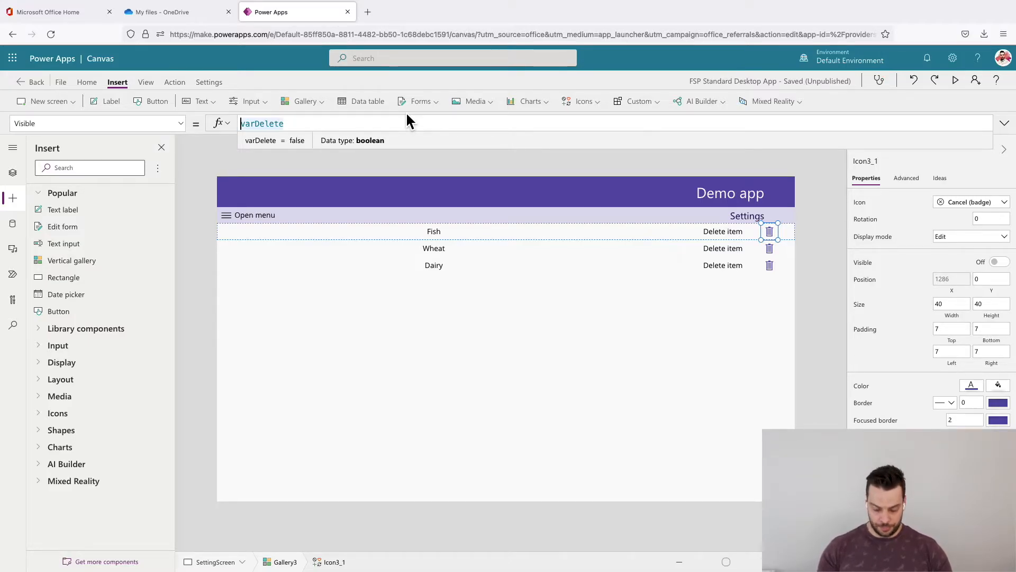
{"action": "type", "text": "!"}
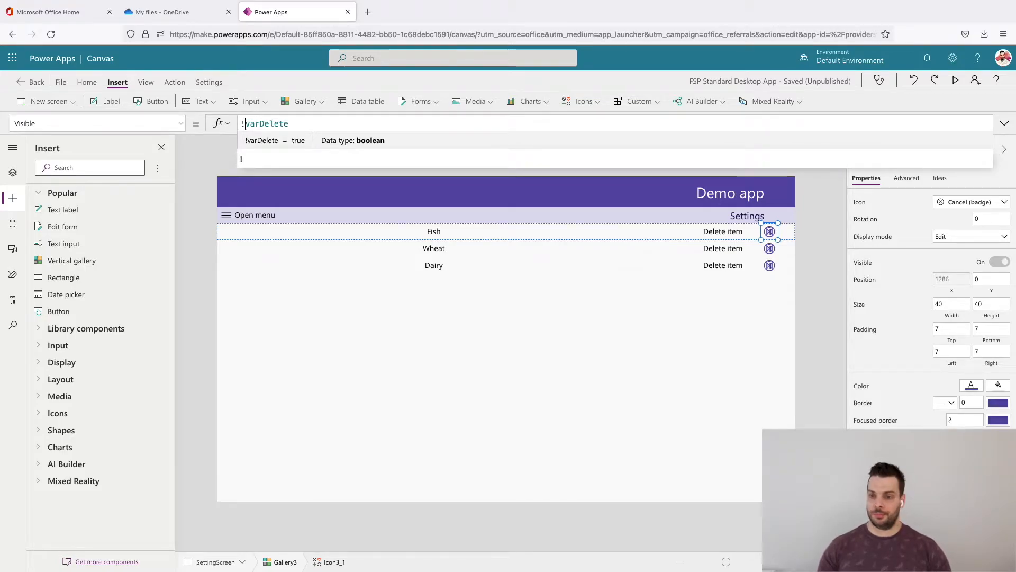
{"action": "key", "text": "BackSpace"}
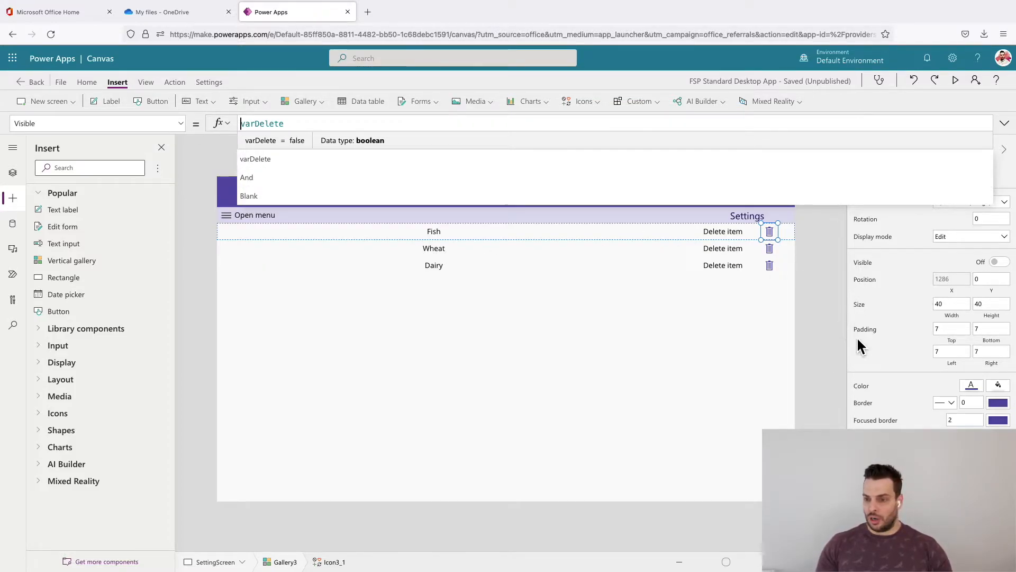
- Select the trash icon in the gallery template and set its Visible property to !varDelete
{"action": "left_click", "coordinate": [823, 241]}
{"action": "left_click", "coordinate": [772, 236]}
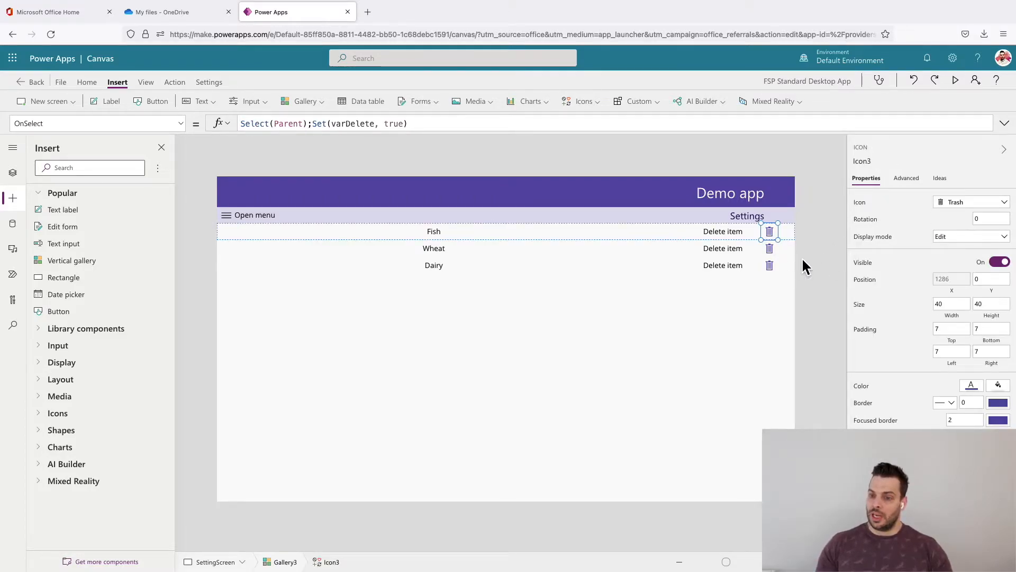
{"action": "left_click", "coordinate": [862, 264]}
{"action": "left_click", "coordinate": [265, 129]}
{"action": "double_click", "coordinate": [262, 125]}
{"action": "type", "text": "!"}
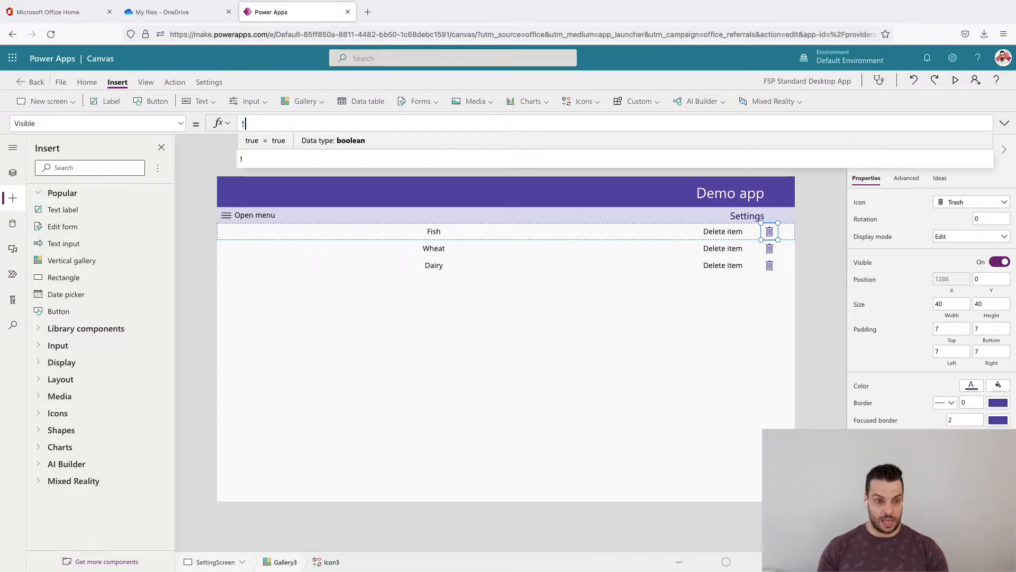
{"action": "type", "text": "varDelete"}
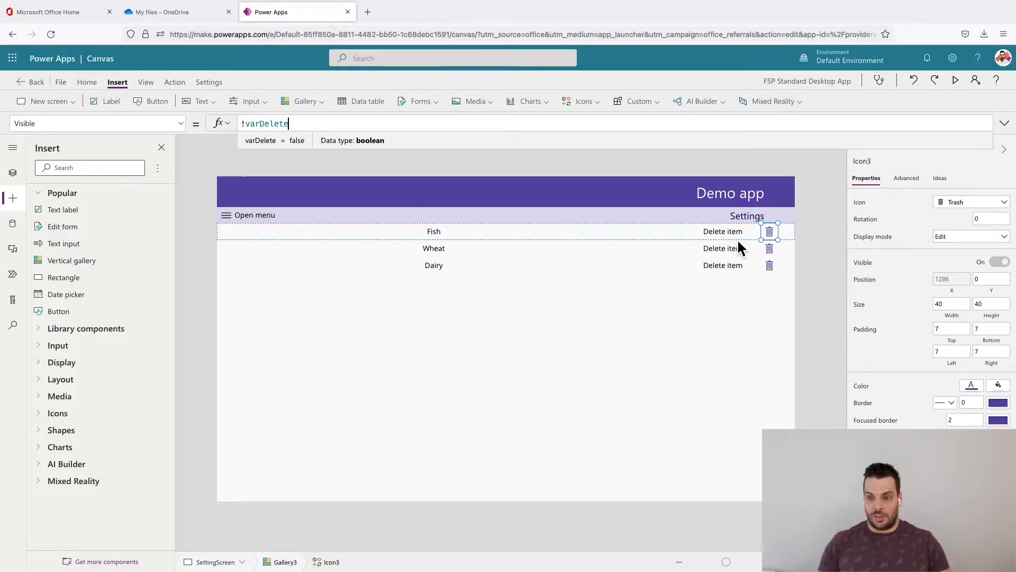
{"action": "left_click", "coordinate": [824, 266]}
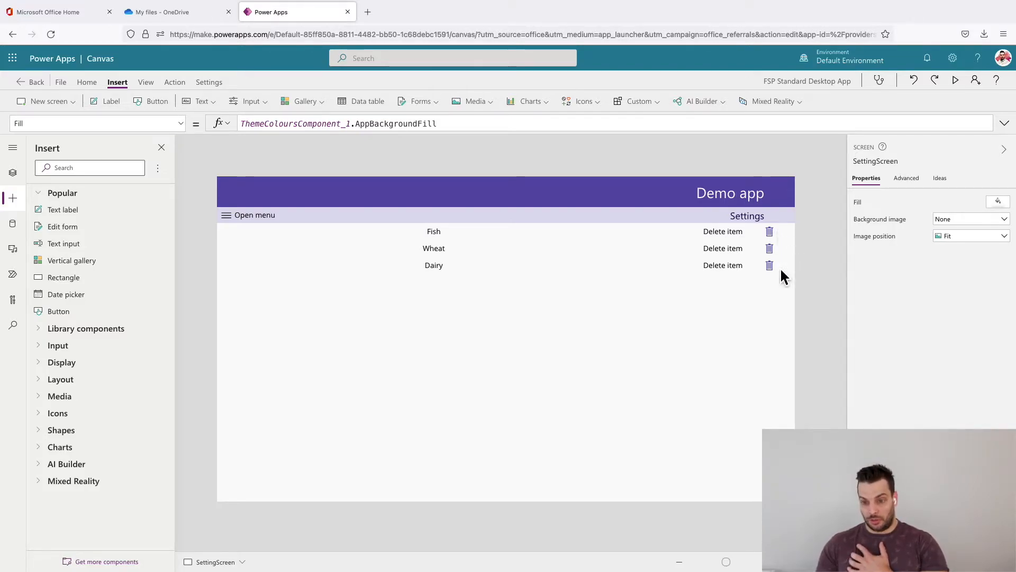
- Change the Cancel (badge) icon's OnSelect formula to Select(Parent);Set(varDelete, false)
{"action": "left_click", "coordinate": [775, 236]}
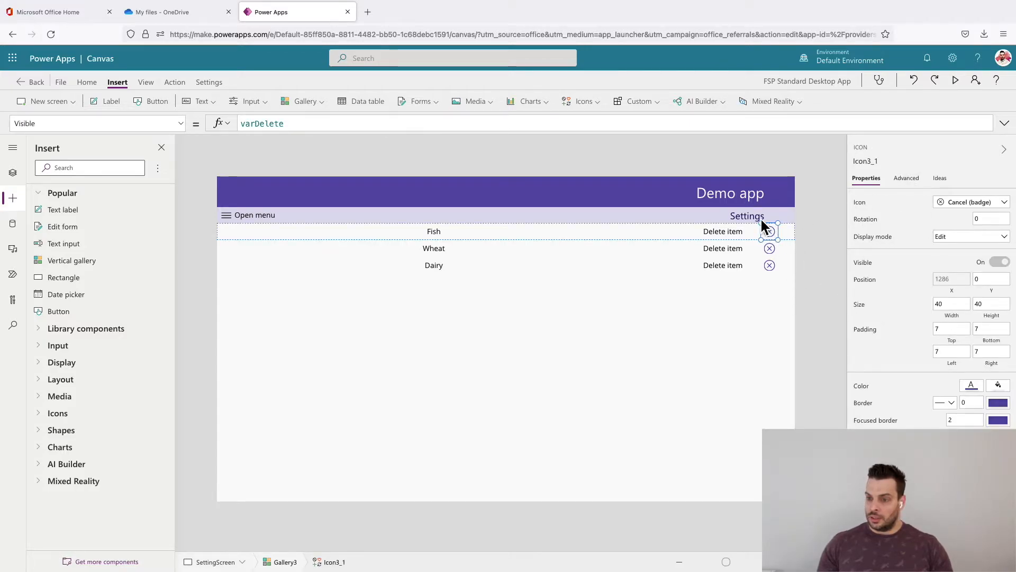
{"action": "left_click", "coordinate": [907, 179]}
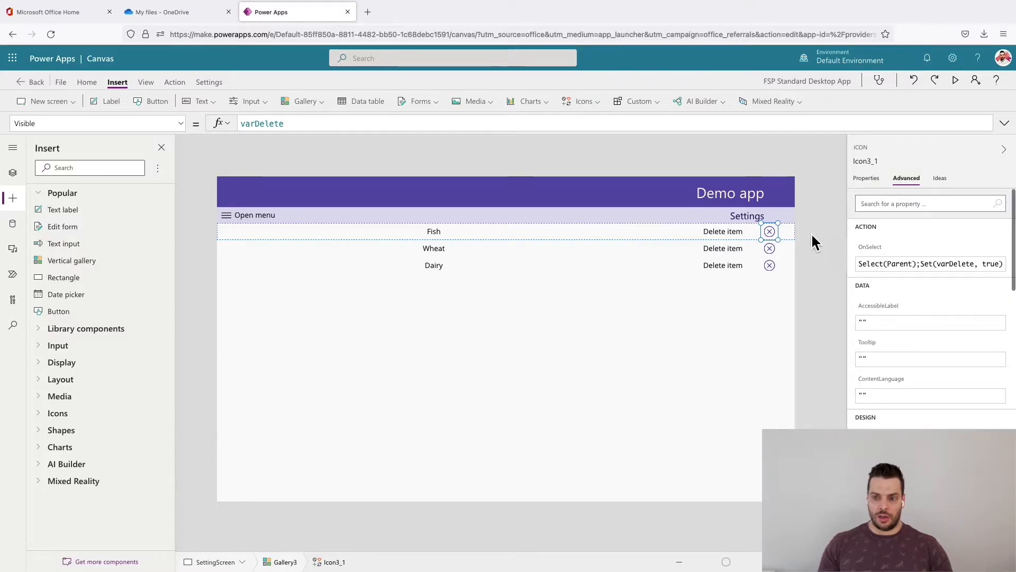
{"action": "left_click", "coordinate": [974, 266]}
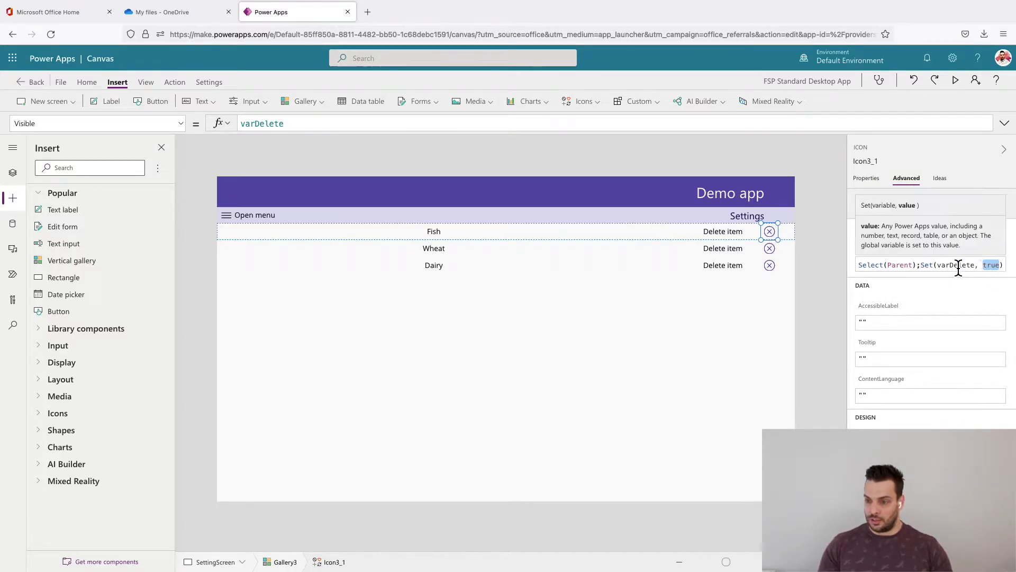
{"action": "type", "text": "false"}
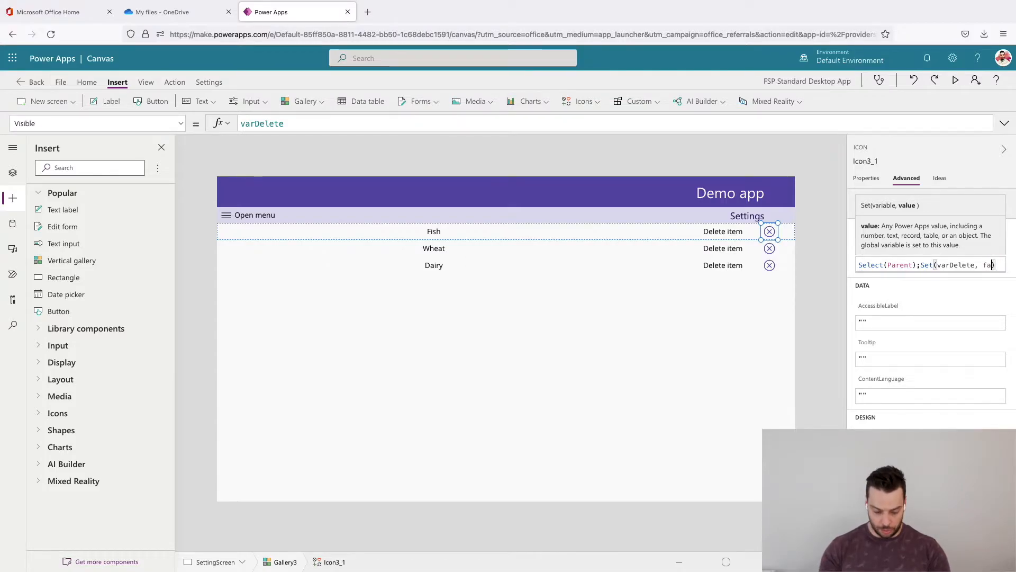
{"action": "left_click", "coordinate": [823, 298]}
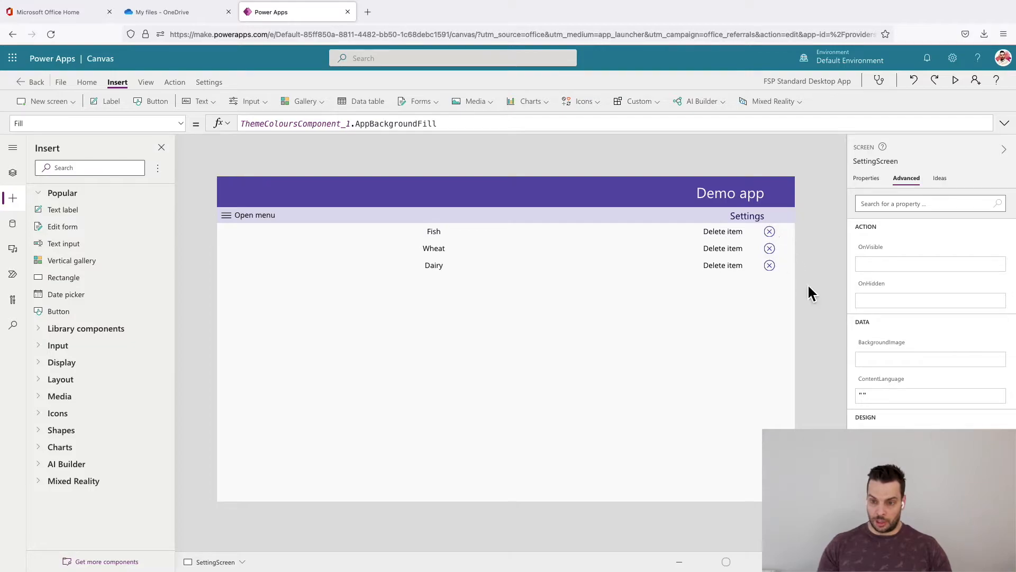
- Test switching between the trash and cancel icons by activating them repeatedly in the Fish row
{"action": "left_click", "coordinate": [780, 238], "text": "alt"}
{"action": "left_click", "coordinate": [775, 233], "text": "alt"}
{"action": "left_click", "coordinate": [775, 232], "text": "alt"}
{"action": "left_click", "coordinate": [778, 239], "text": "alt"}
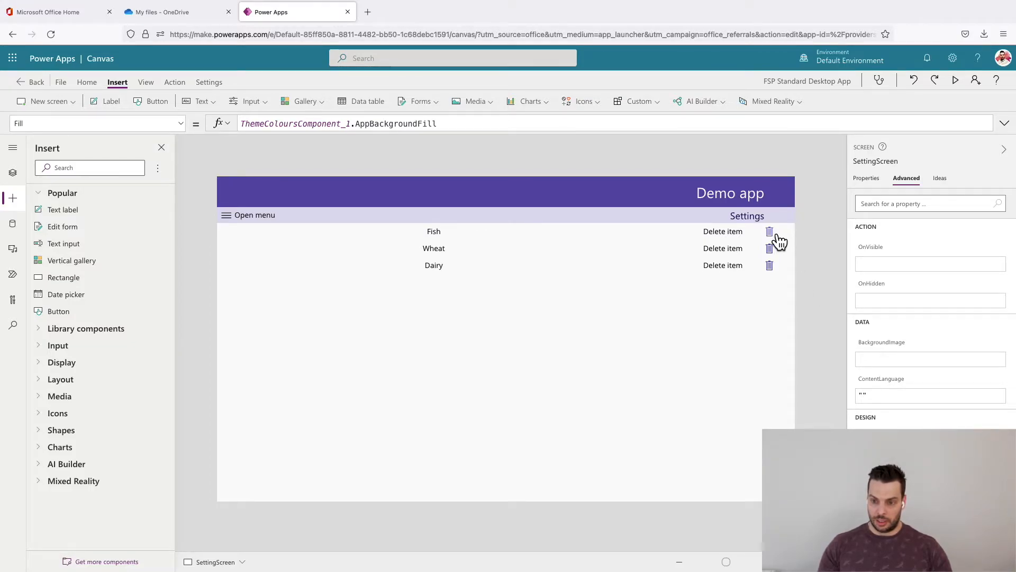
{"action": "left_click", "coordinate": [778, 239], "text": "alt"}
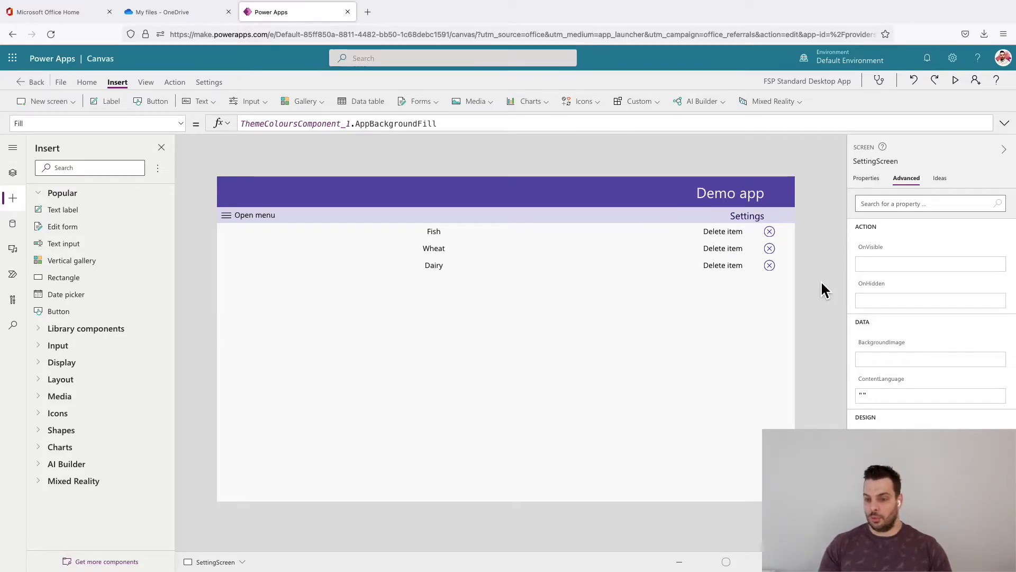
- Duplicate the Cancel (badge) icon in the same place in the gallery template and change the copy's icon to Check (badge)
{"action": "left_click", "coordinate": [770, 231]}
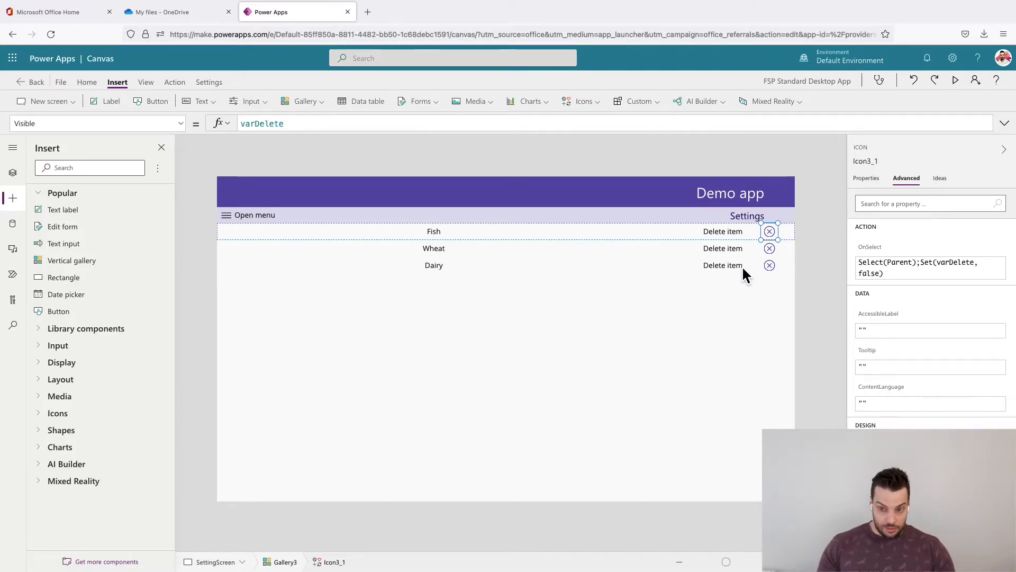
{"action": "key", "text": "ctrl+v"}
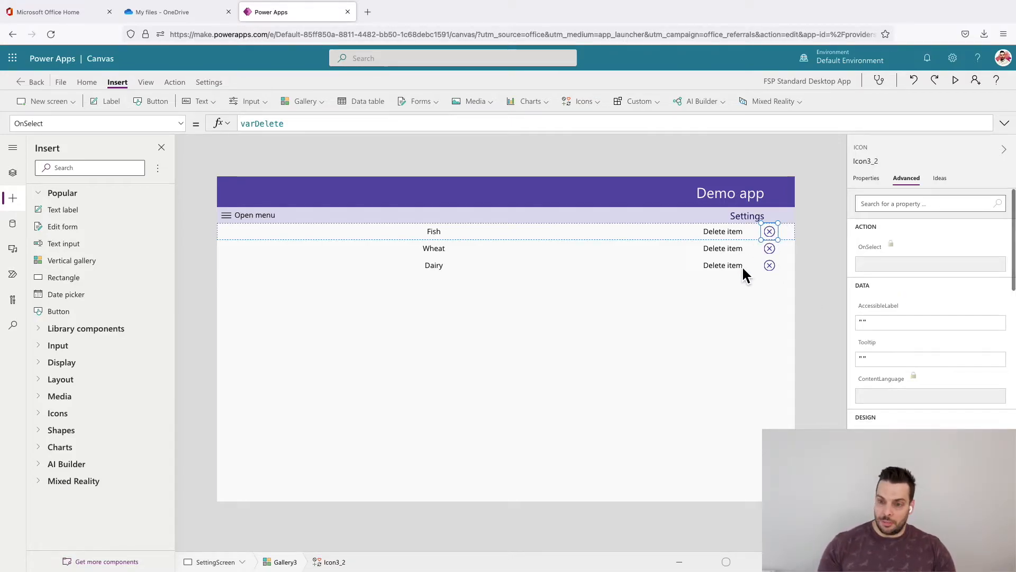
{"action": "left_click", "coordinate": [870, 180]}
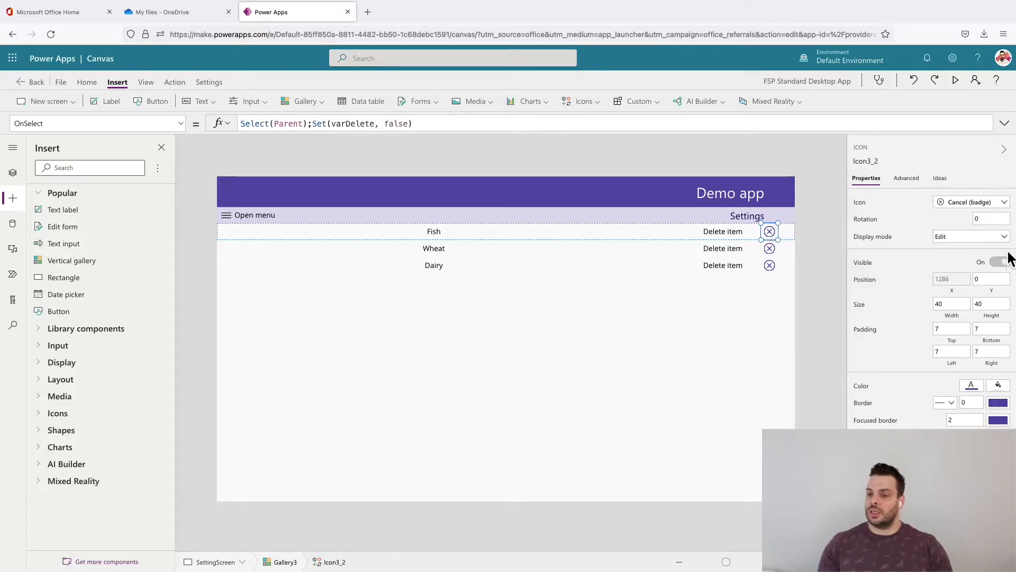
{"action": "left_click", "coordinate": [973, 203]}
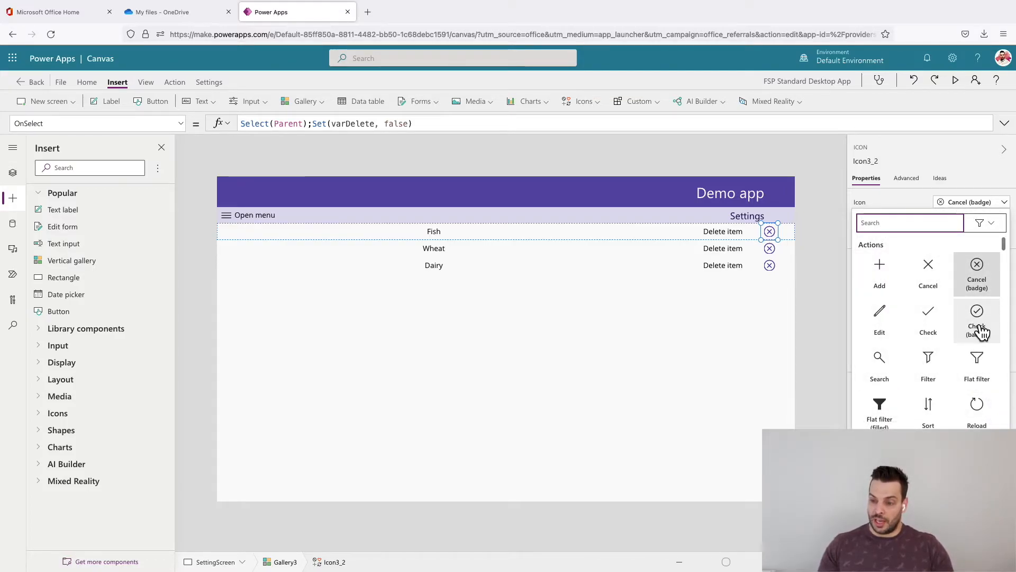
{"action": "left_click", "coordinate": [986, 320]}
{"action": "left_click", "coordinate": [987, 324]}
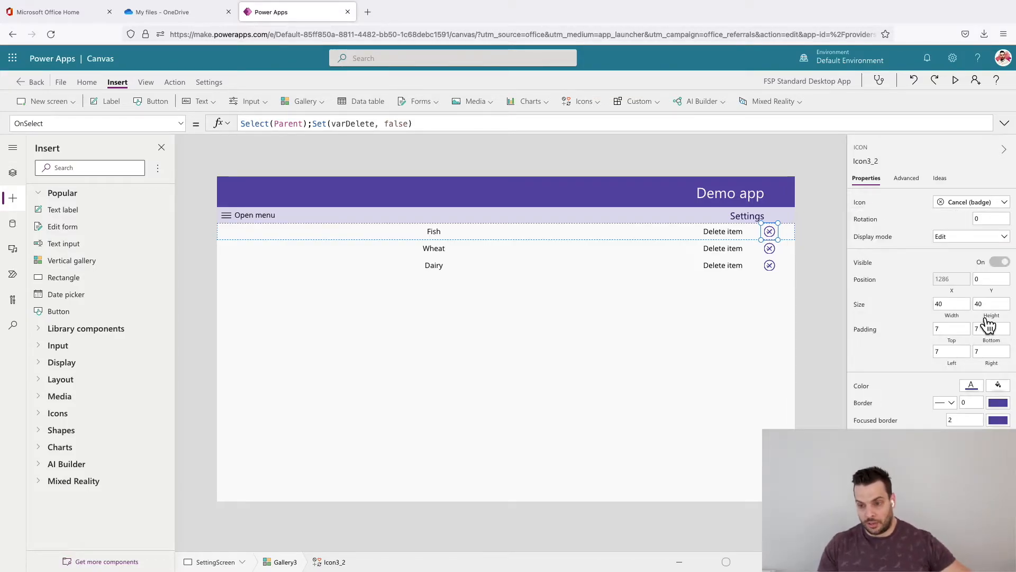
- Look up the control name of the Delete item label, returning to the Check (badge) icon's X position
{"action": "left_click", "coordinate": [953, 288]}
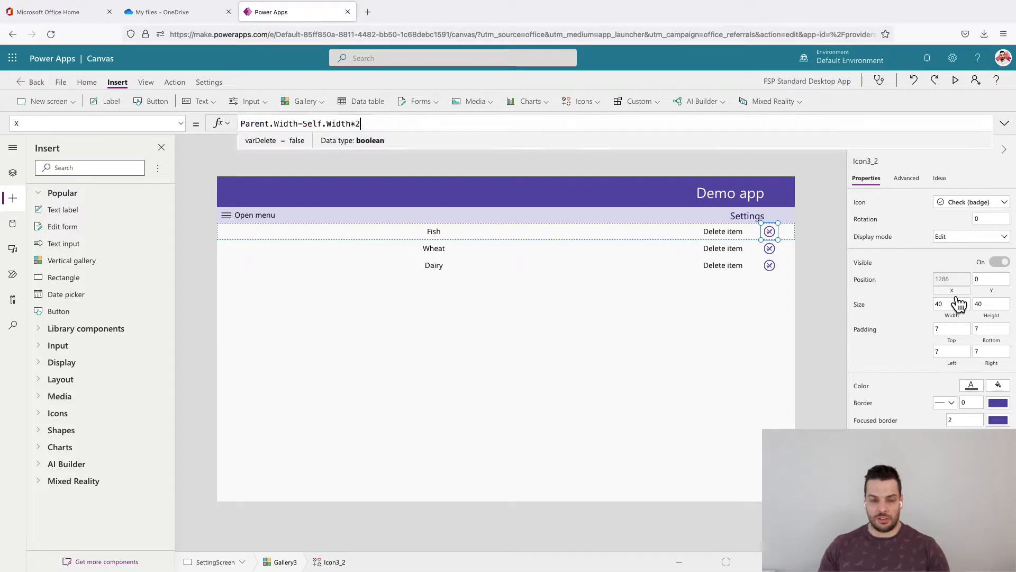
{"action": "left_click", "coordinate": [700, 232]}
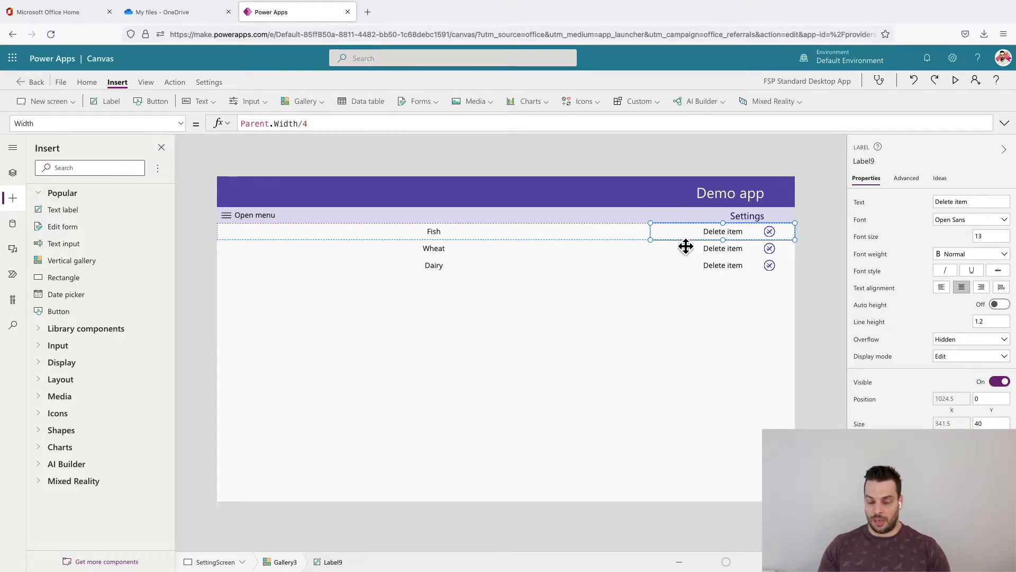
{"action": "left_click", "coordinate": [862, 163]}
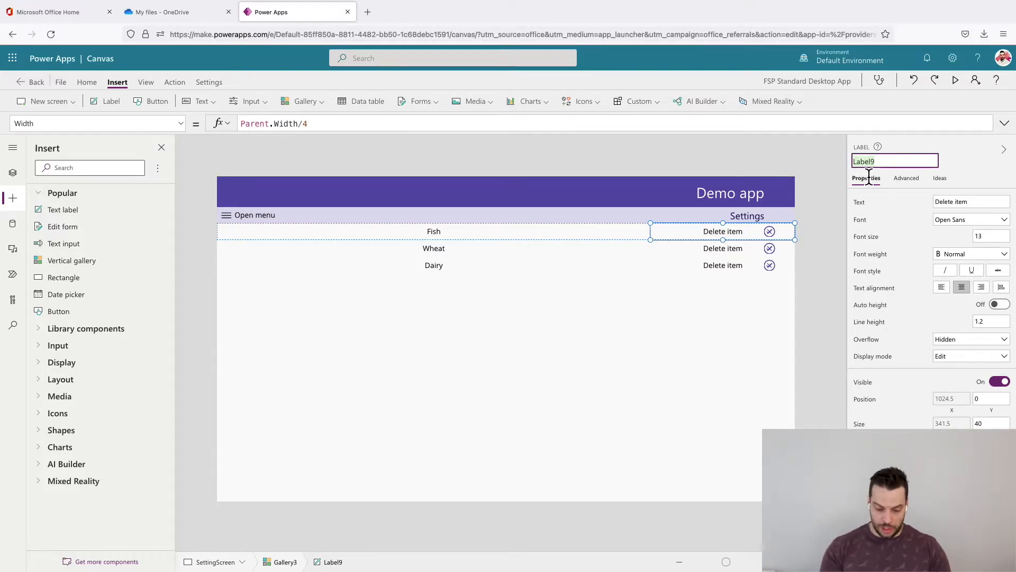
{"action": "left_click", "coordinate": [770, 231]}
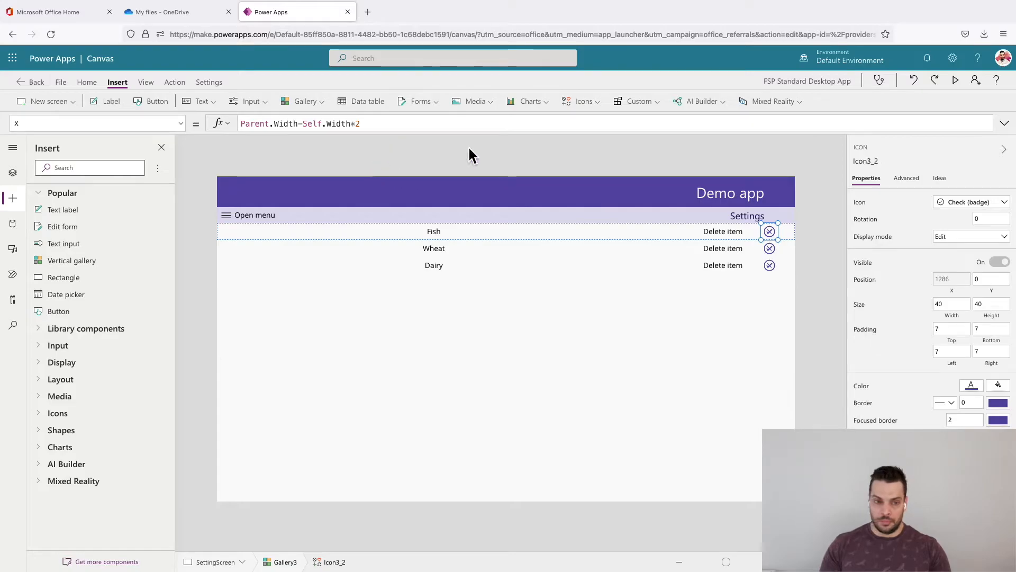
- Set the Check (badge) icon's X property to Label9.X+Self.Width
{"action": "left_click", "coordinate": [949, 280]}
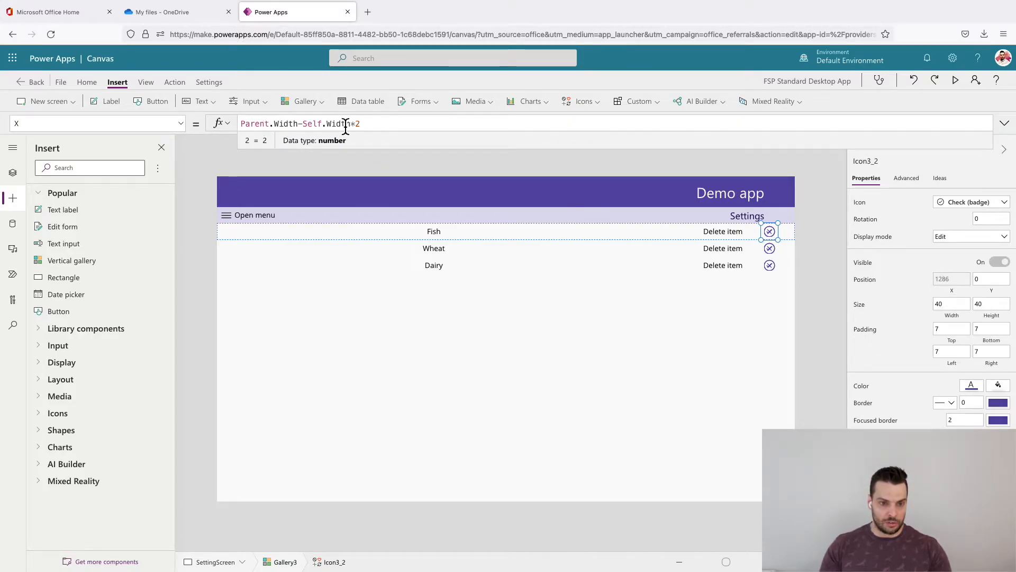
{"action": "left_click_drag", "start_coordinate": [361, 124], "coordinate": [233, 129]}
{"action": "type", "text": "Label9"}
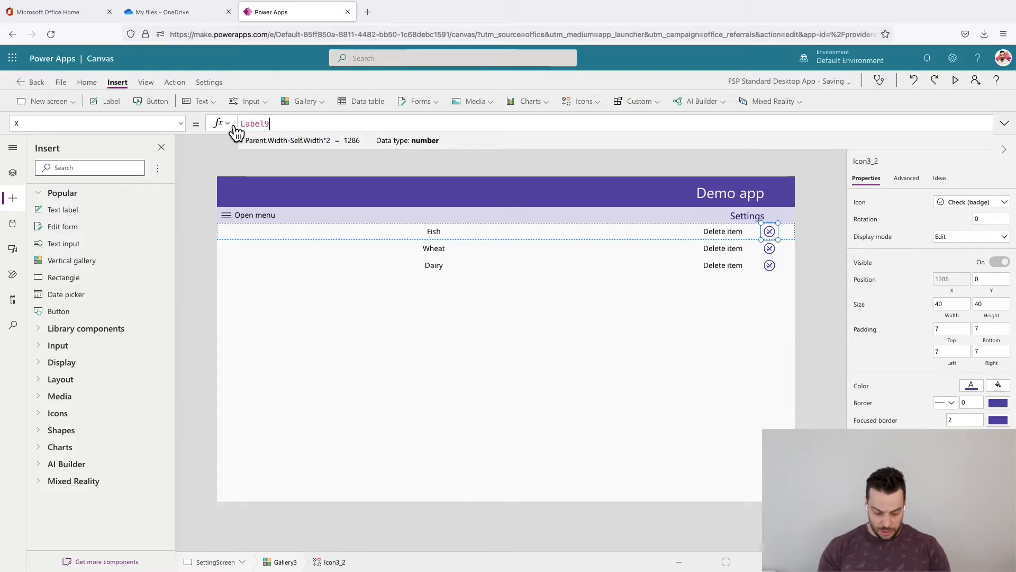
{"action": "type", "text": ".X"}
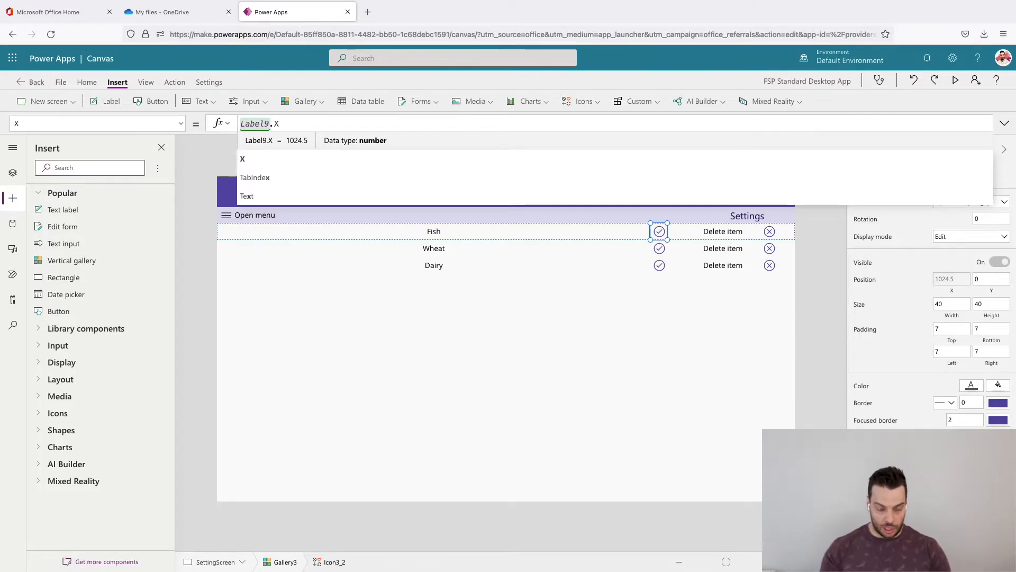
{"action": "type", "text": "+S"}
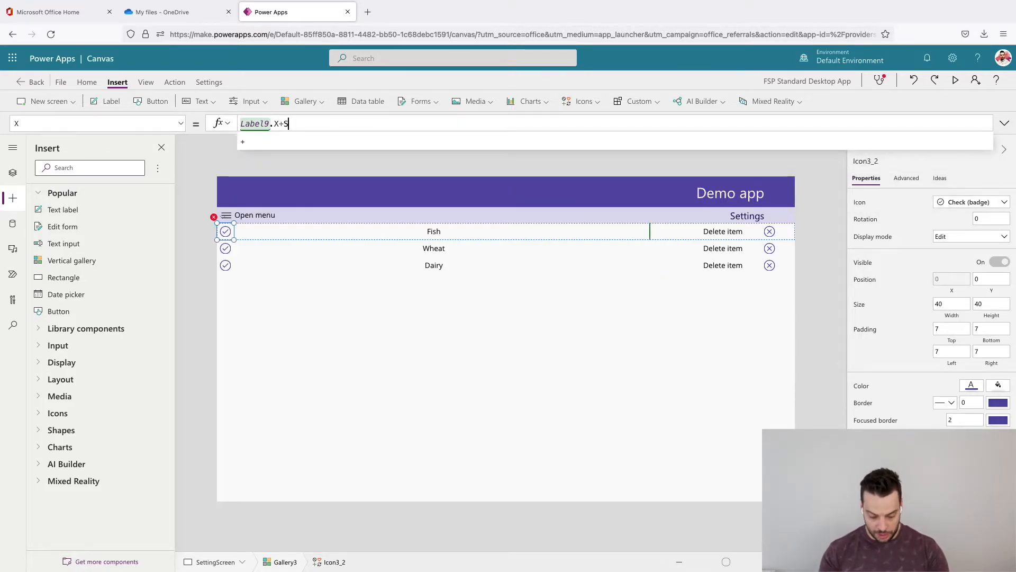
{"action": "type", "text": "lef.W"}
{"action": "key", "text": "BackSpace"}
{"action": "key", "text": "BackSpace"}
{"action": "key", "text": "BackSpace"}
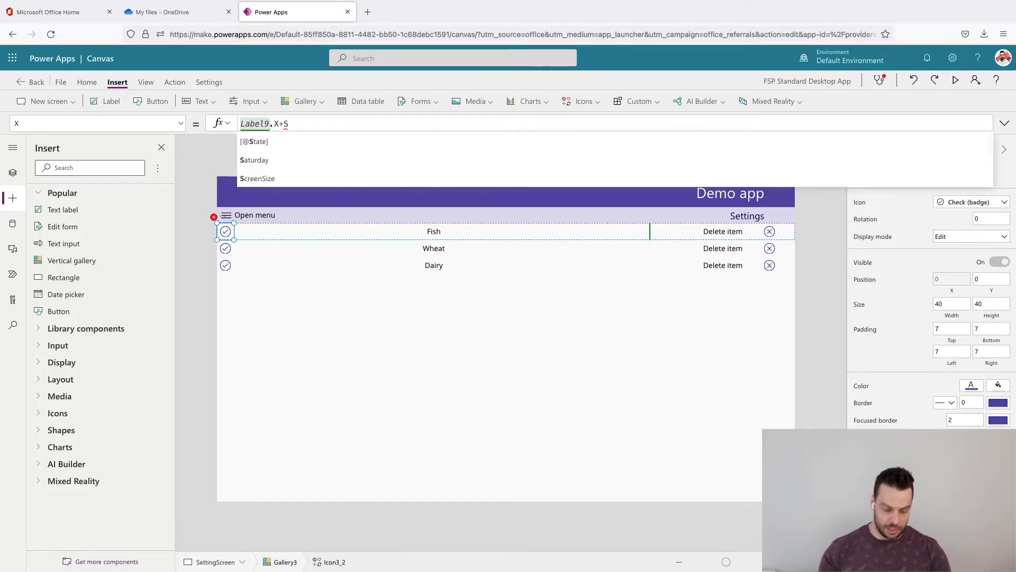
{"action": "type", "text": "elf.Width"}
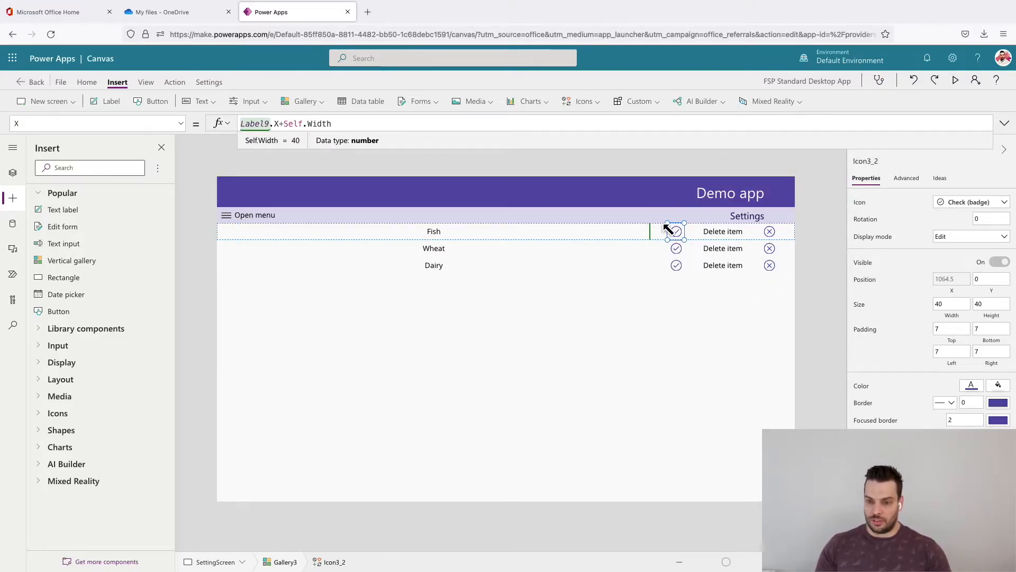
{"action": "left_click", "coordinate": [810, 275]}
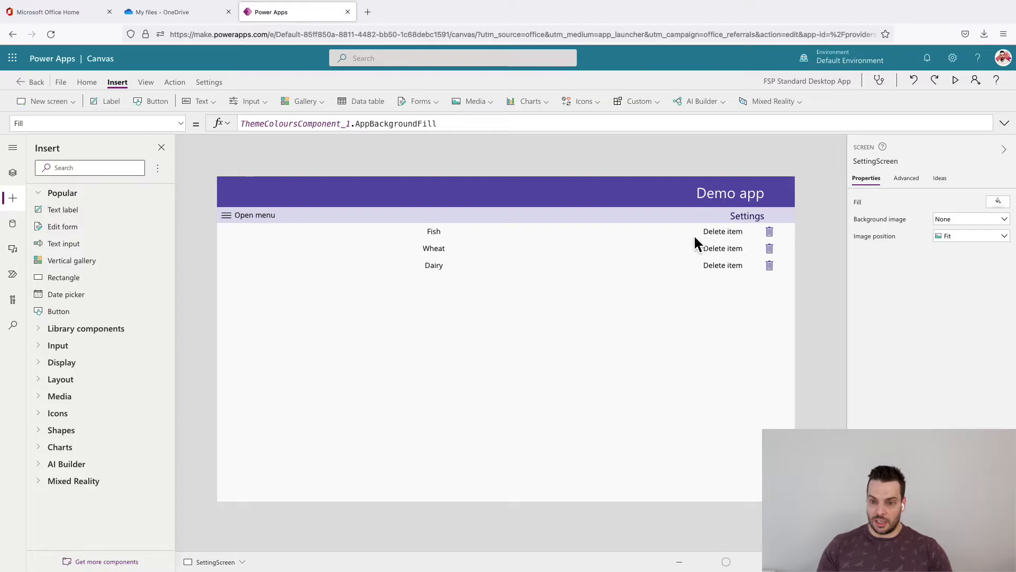
- Test the trash, cancel and check icons in the Fish row by activating them in turn
{"action": "left_click", "coordinate": [772, 234], "text": "alt"}
{"action": "left_click", "coordinate": [773, 235], "text": "alt"}
{"action": "left_click", "coordinate": [774, 233], "text": "alt"}
{"action": "left_click", "coordinate": [681, 233], "text": "alt"}
{"action": "left_click", "coordinate": [776, 239], "text": "alt"}
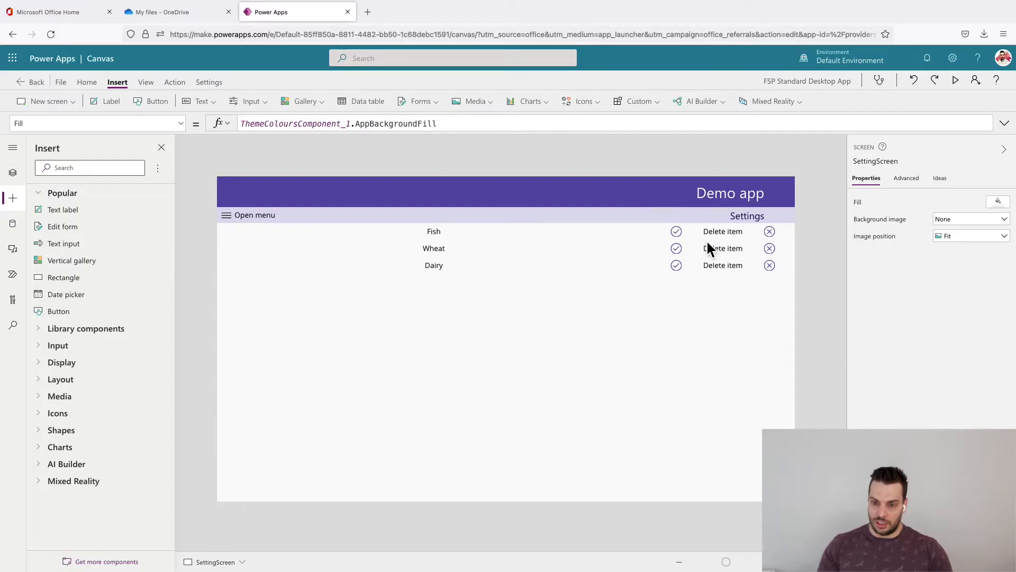
{"action": "left_click", "coordinate": [770, 241], "text": "alt"}
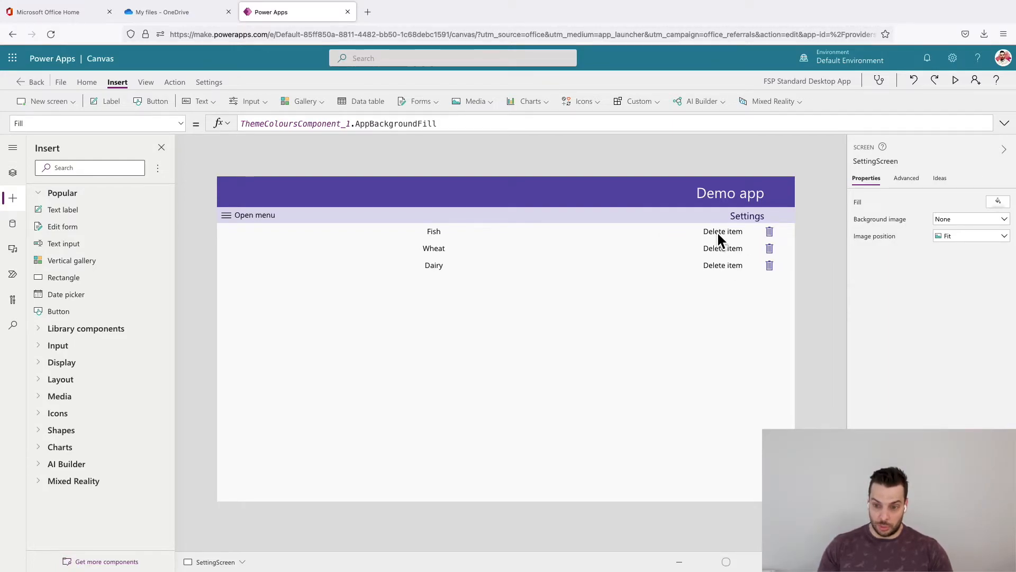
- Duplicate the Delete item label in the same place in the gallery template and set the copy's text to "are you sure?"
{"action": "left_click", "coordinate": [719, 238]}
{"action": "left_click", "coordinate": [869, 212]}
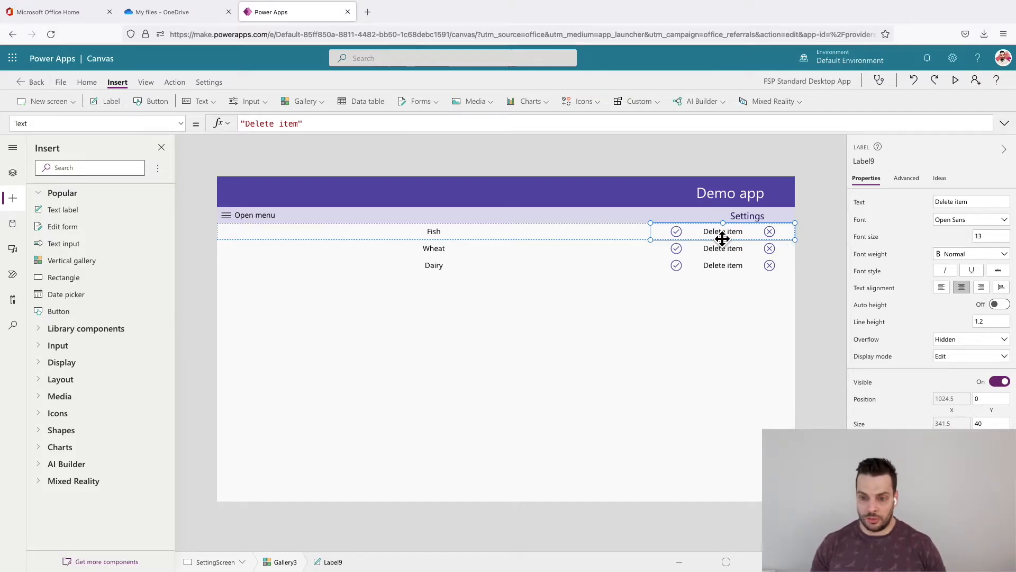
{"action": "key", "text": "ctrl+v"}
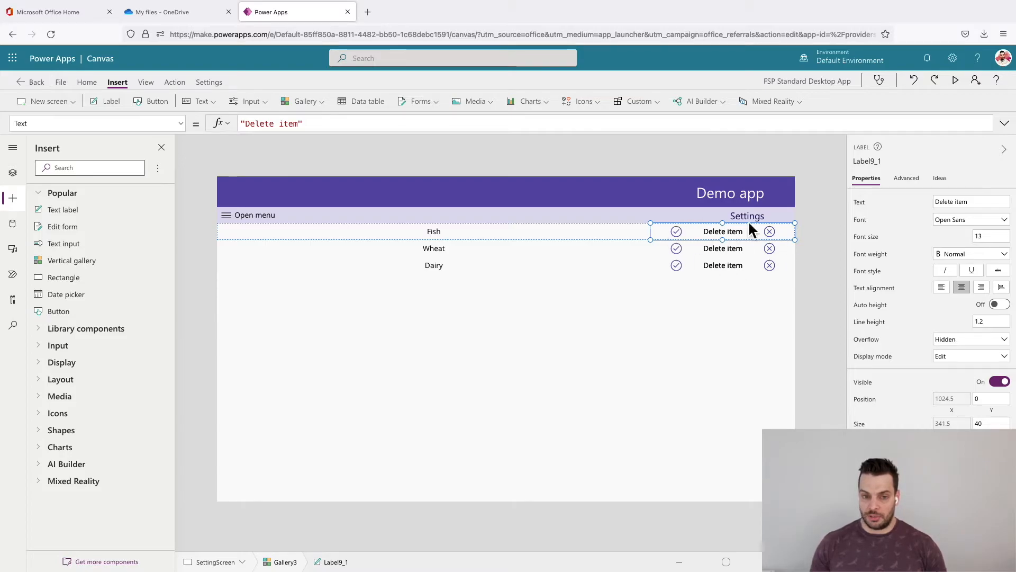
{"action": "left_click_drag", "start_coordinate": [299, 125], "coordinate": [243, 126]}
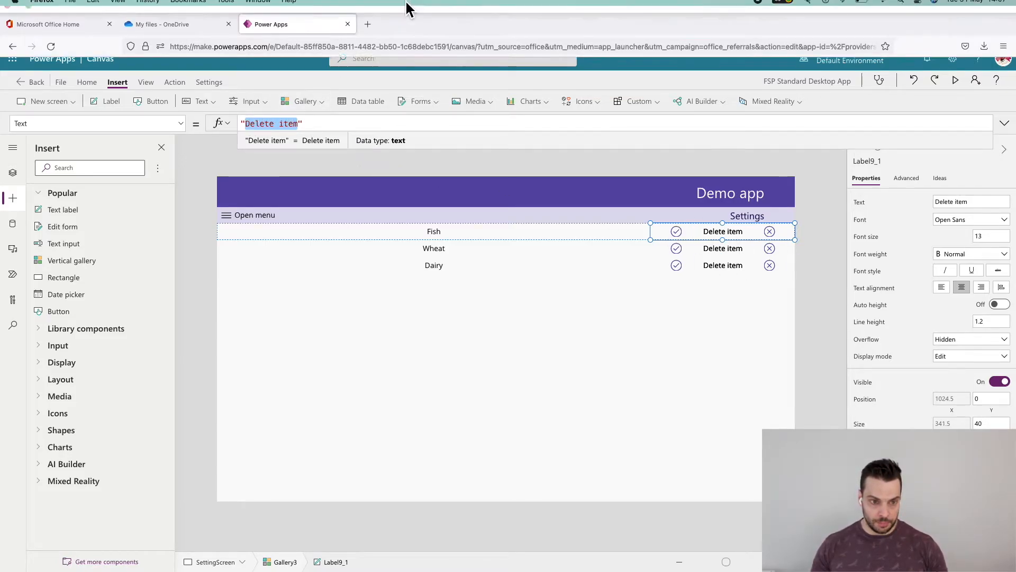
{"action": "type", "text": "are you "}
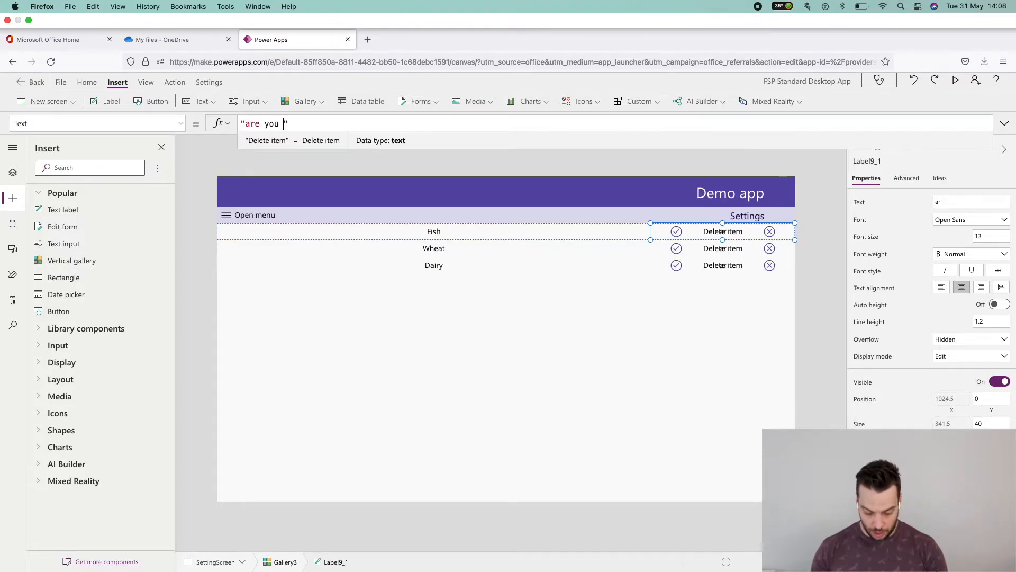
{"action": "type", "text": "sure?"}
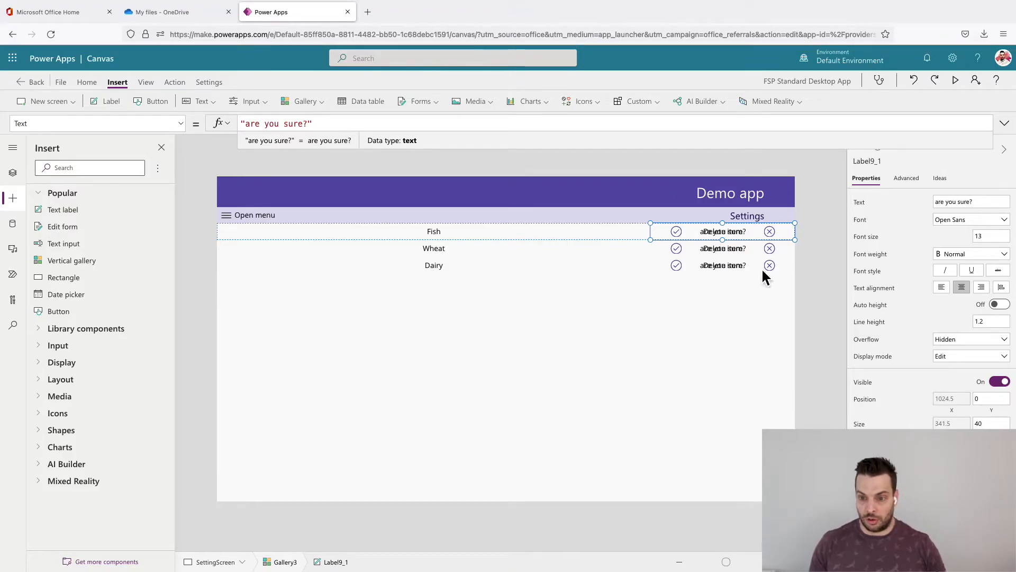
- Set the Visible property of the "are you sure?" label to varDelete
{"action": "left_click", "coordinate": [867, 384]}
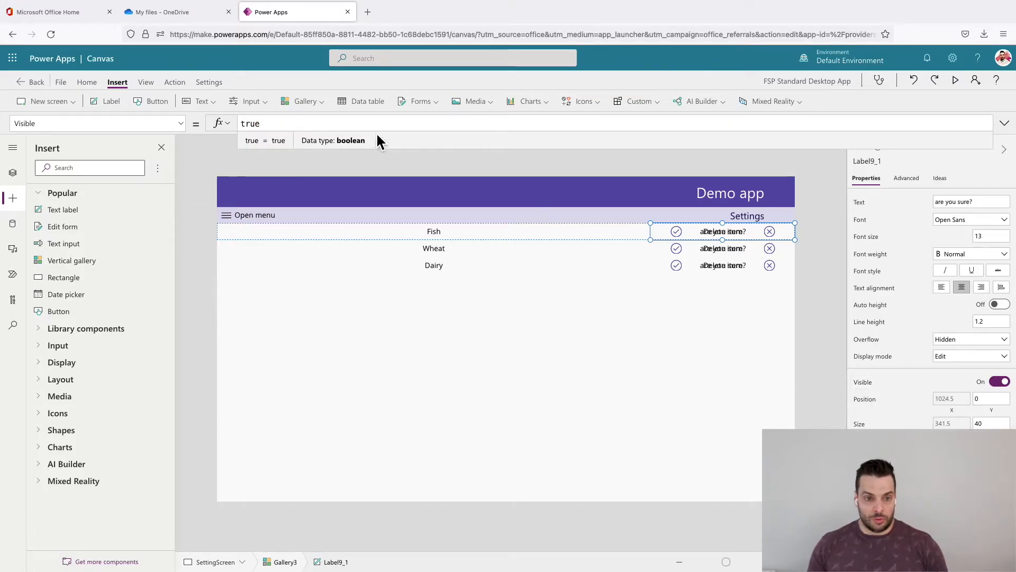
{"action": "left_click_drag", "start_coordinate": [265, 127], "coordinate": [237, 125]}
{"action": "type", "text": "v"}
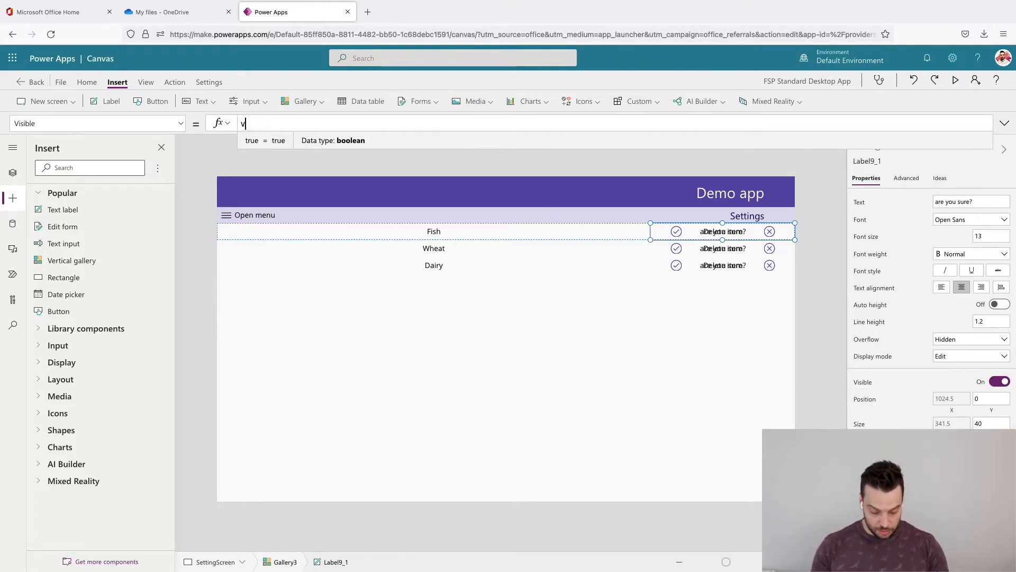
{"action": "type", "text": "arDelete"}
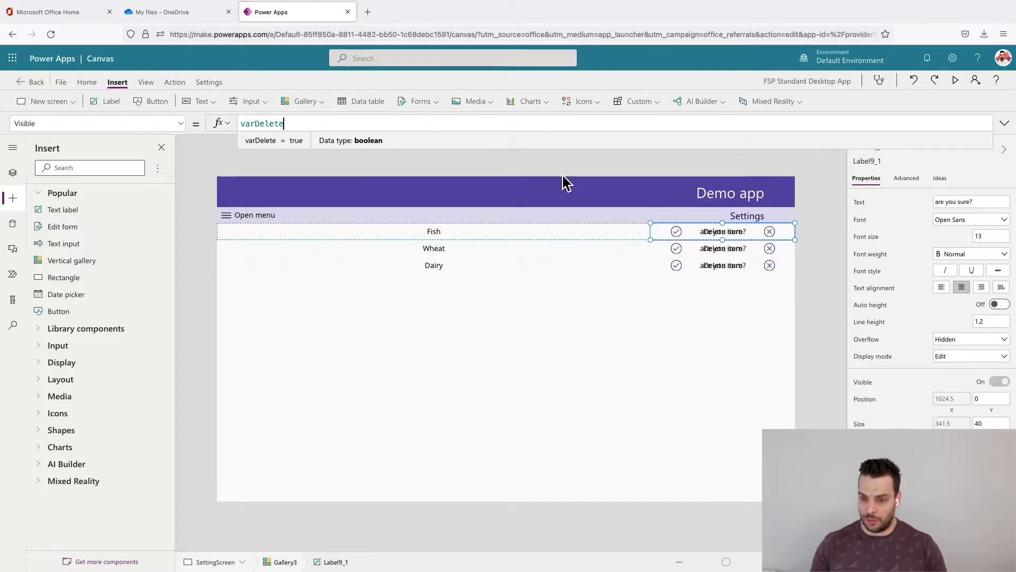
- Send the "are you sure?" label to the back of the gallery template's stacking order
{"action": "right_click", "coordinate": [743, 233]}
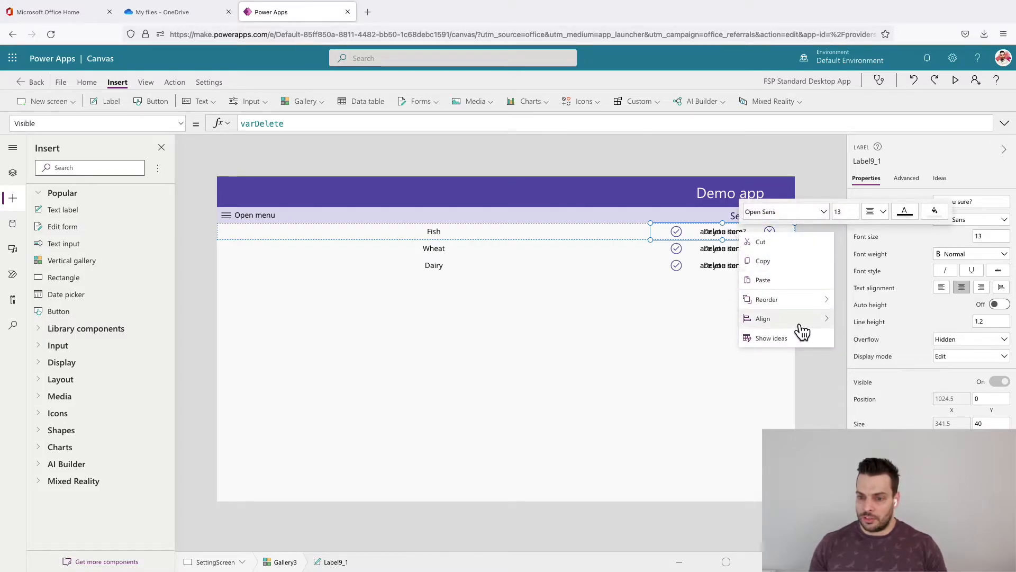
{"action": "mouse_move", "coordinate": [804, 309]}
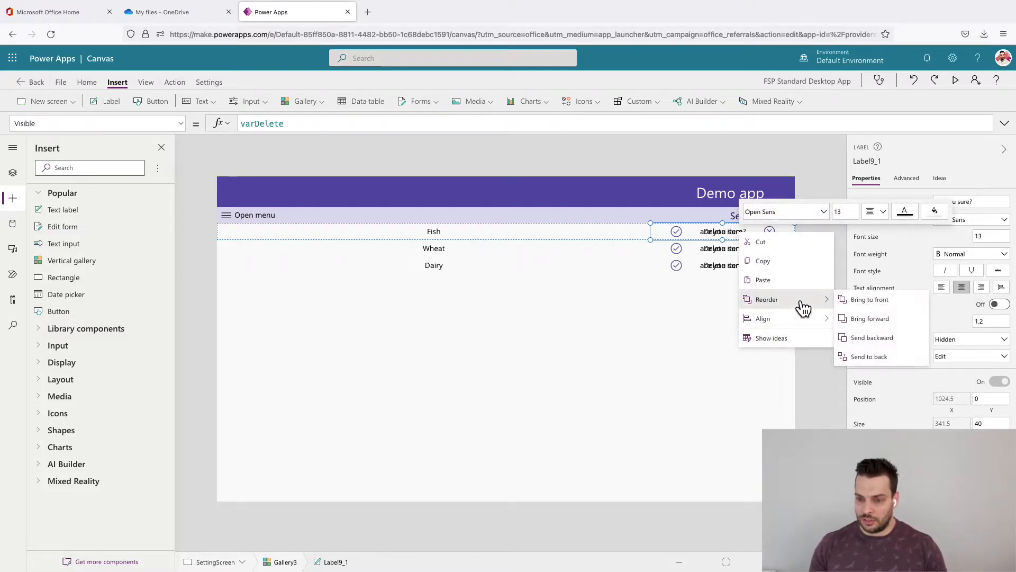
{"action": "left_click", "coordinate": [896, 358]}
{"action": "left_click", "coordinate": [837, 312]}
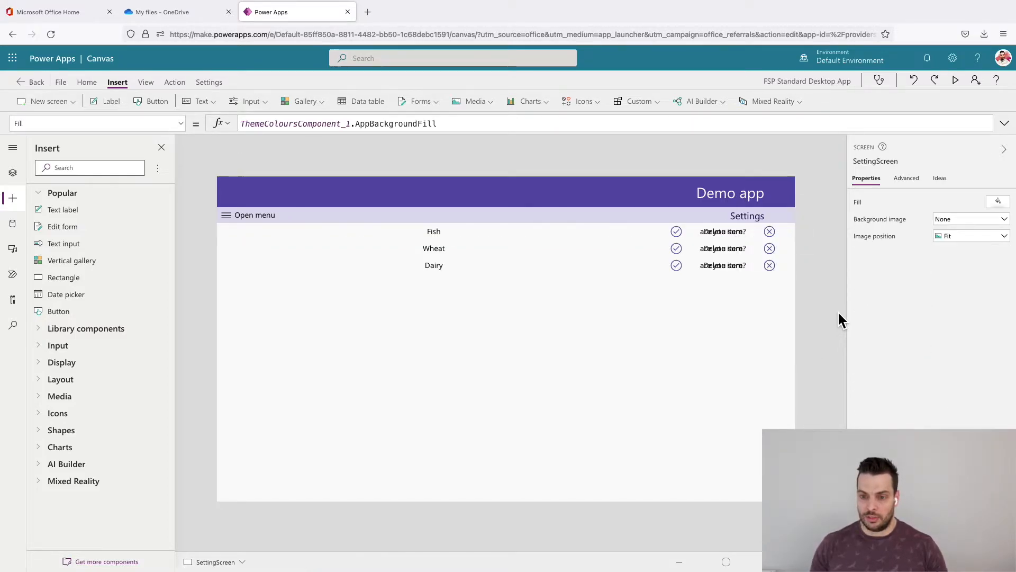
- Set the Visible property of the Delete item label to !varDelete
{"action": "left_click", "coordinate": [731, 240]}
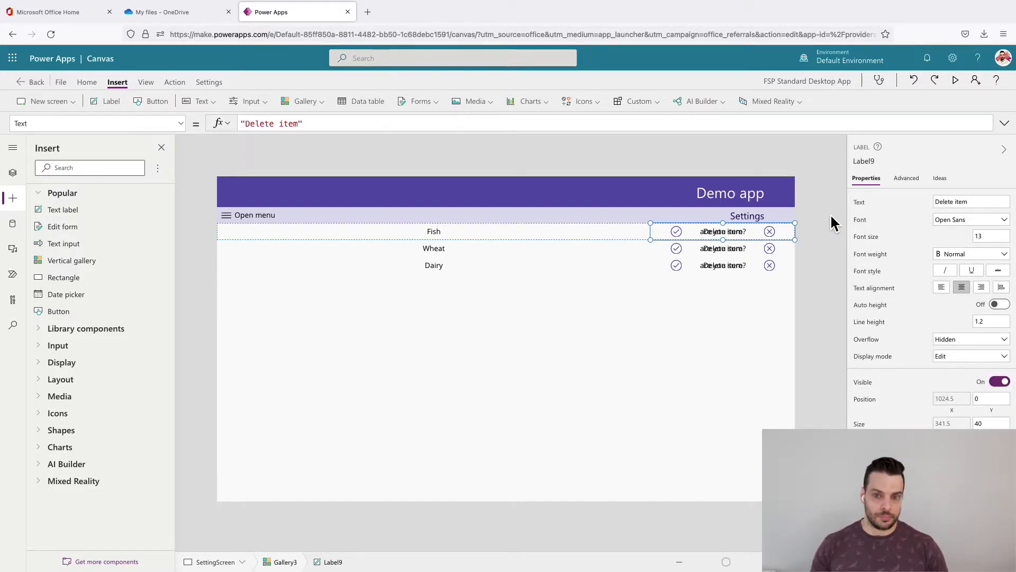
{"action": "left_click", "coordinate": [868, 383]}
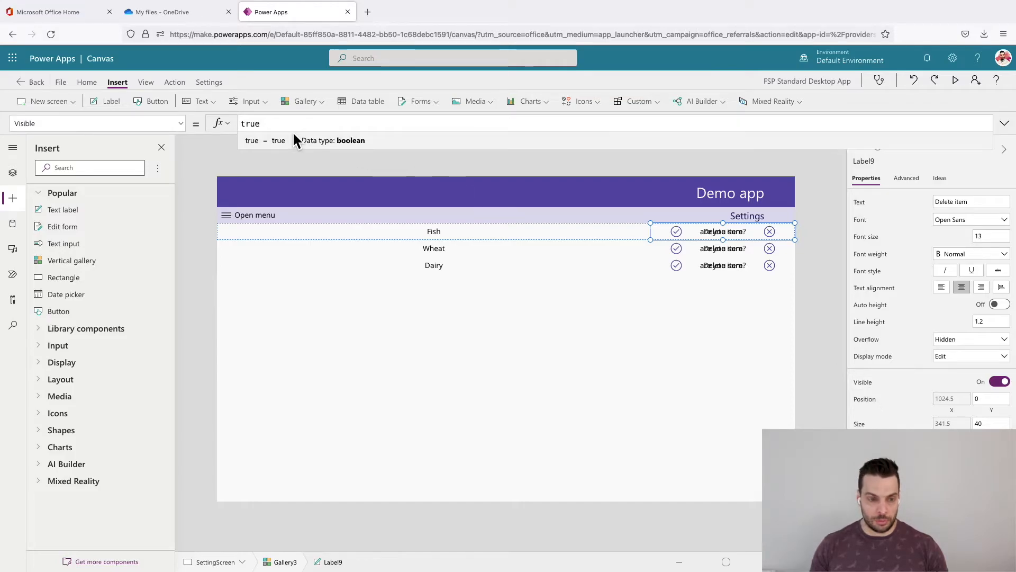
{"action": "double_click", "coordinate": [292, 131]}
{"action": "type", "text": "!varDelete"}
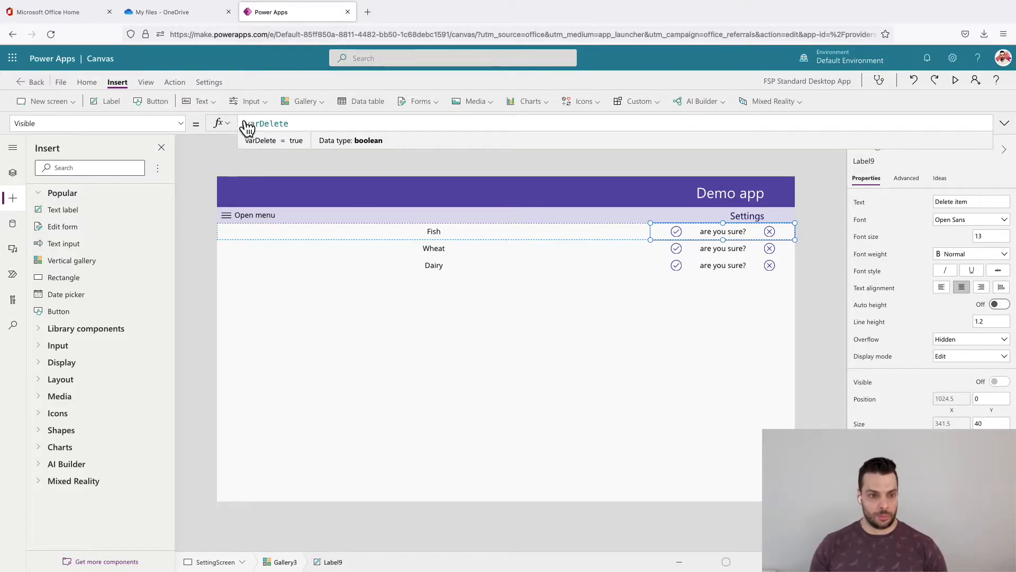
{"action": "left_click", "coordinate": [820, 279]}
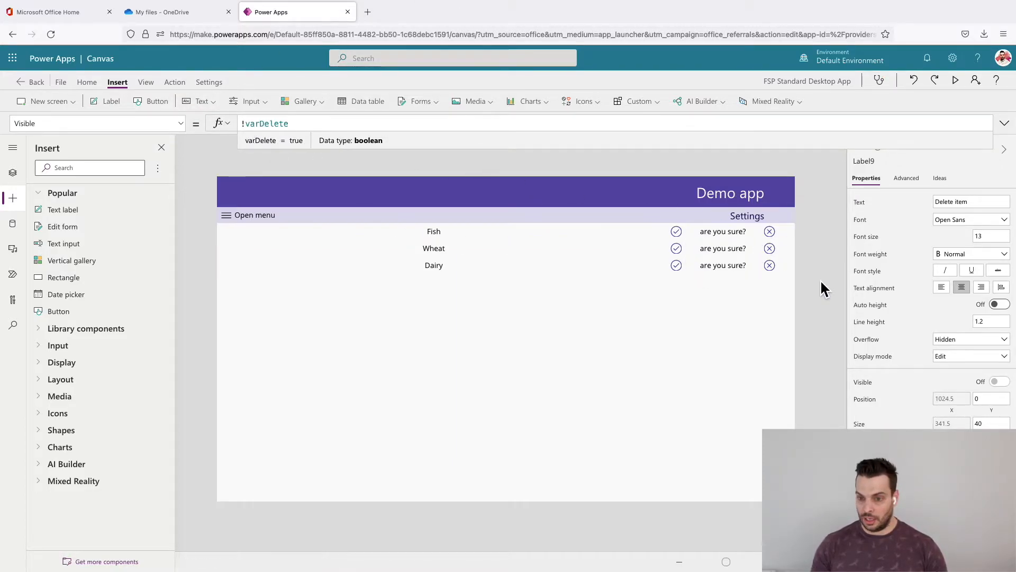
- Test switching between the Delete item and "are you sure?" states with the Fish row's trash, cancel and check icons
{"action": "left_click", "coordinate": [772, 244], "text": "alt"}
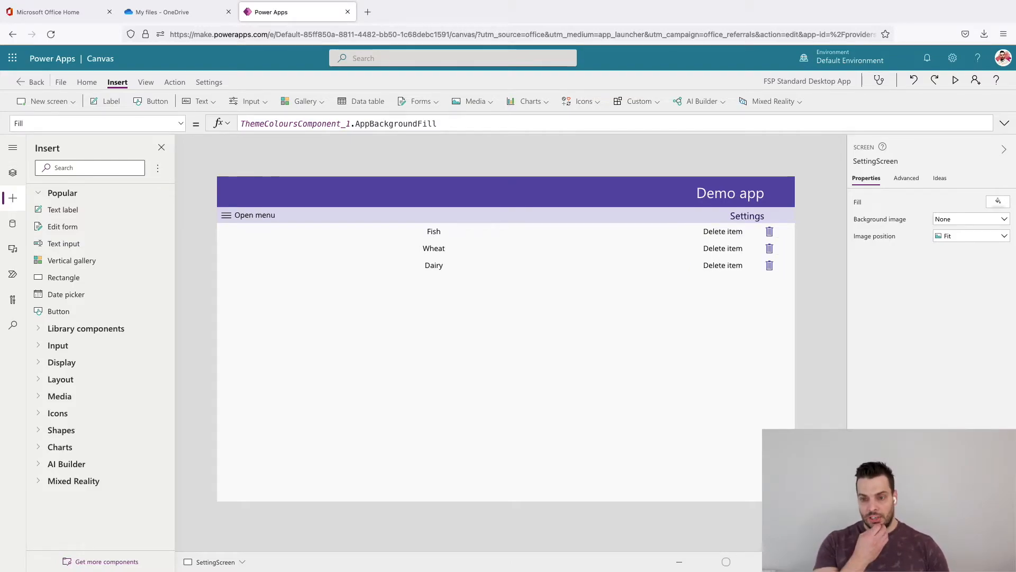
{"action": "left_click", "coordinate": [771, 244], "text": "alt"}
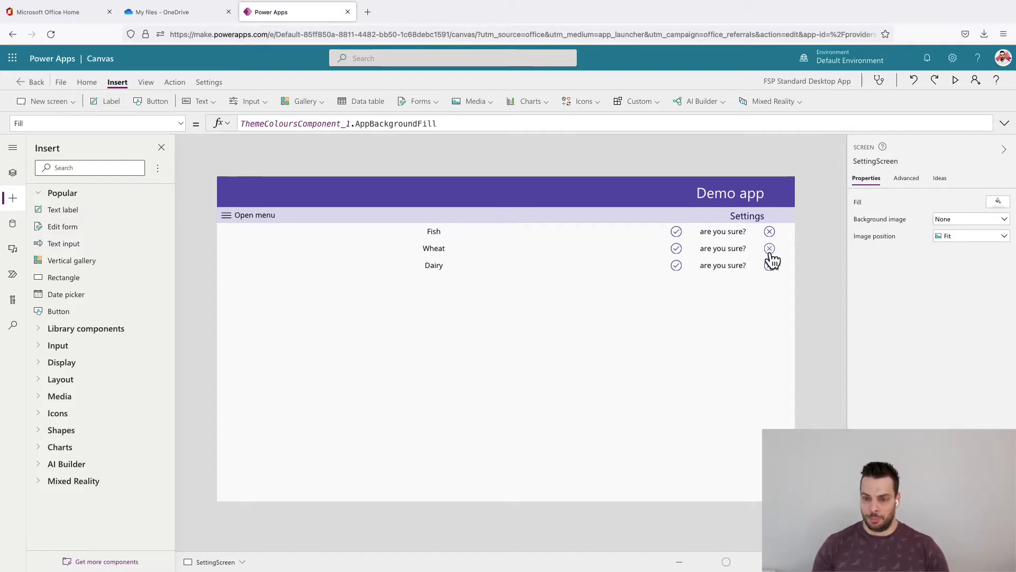
{"action": "left_click", "coordinate": [682, 234], "text": "alt"}
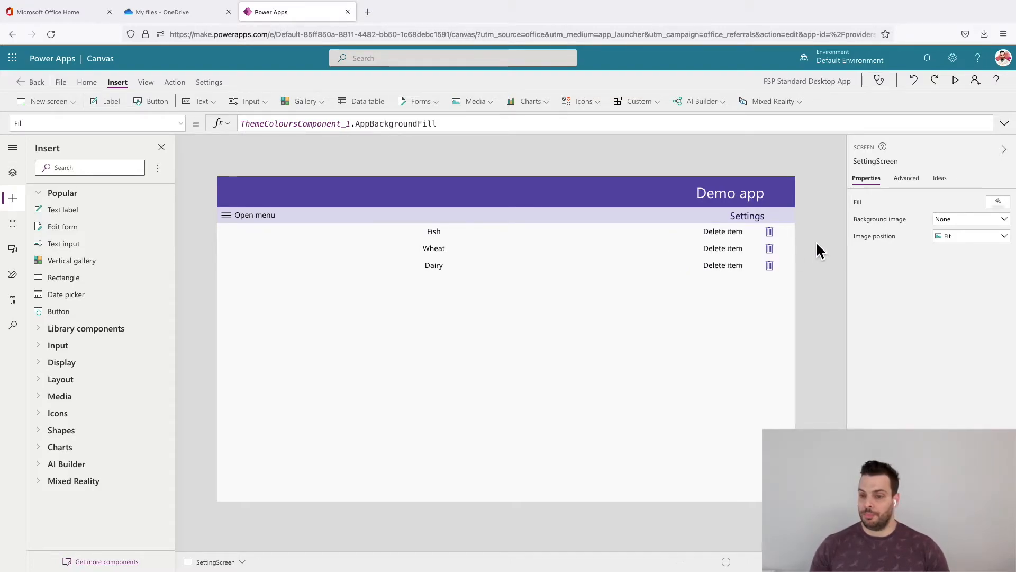
{"action": "left_click", "coordinate": [770, 241], "text": "alt"}
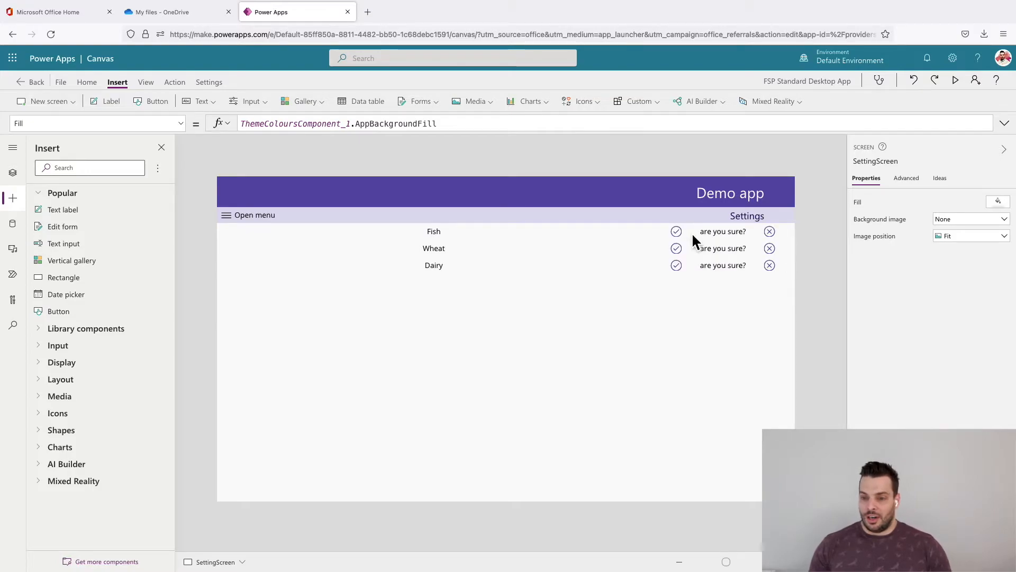
{"action": "left_click", "coordinate": [679, 233], "text": "alt"}
{"action": "left_click", "coordinate": [771, 242], "text": "alt"}
{"action": "left_click", "coordinate": [674, 233], "text": "alt"}
{"action": "left_click", "coordinate": [771, 233], "text": "alt"}
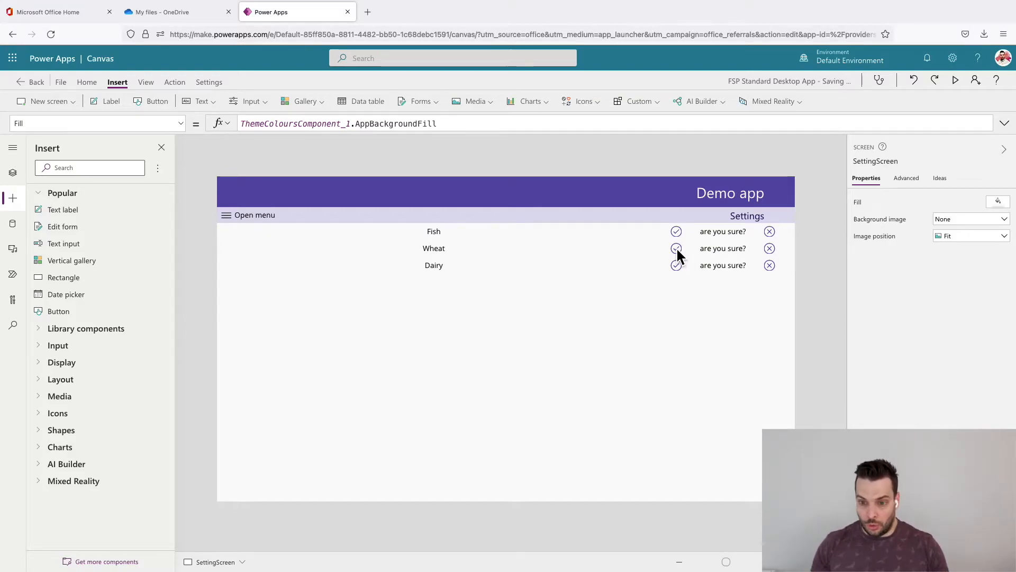
- Set the Visible property of the check icon, cancel icon and "are you sure?" label to varDelete && ThisItem.IsSelected
{"action": "left_click", "coordinate": [772, 233]}
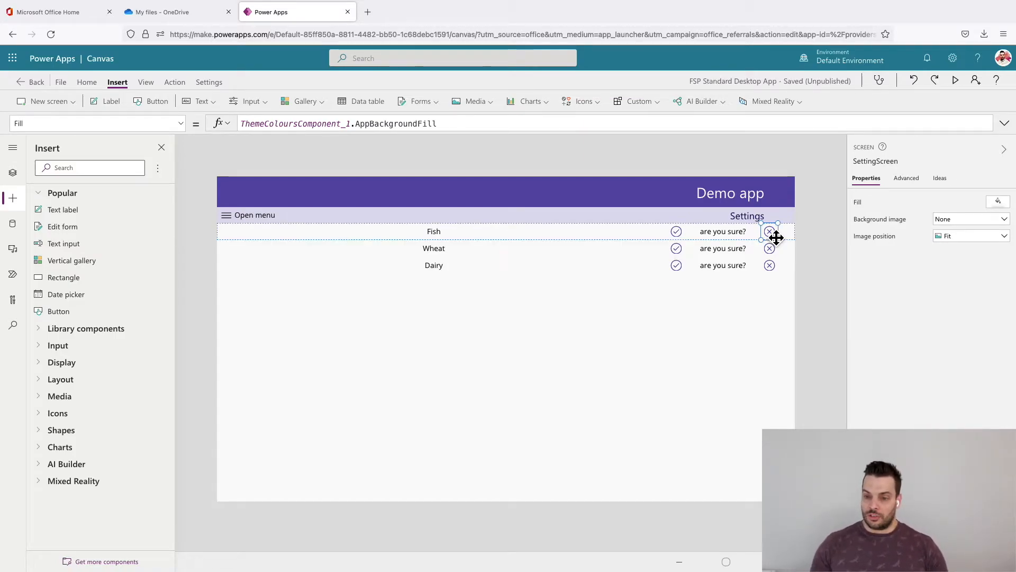
{"action": "left_click", "coordinate": [677, 233], "text": "shift"}
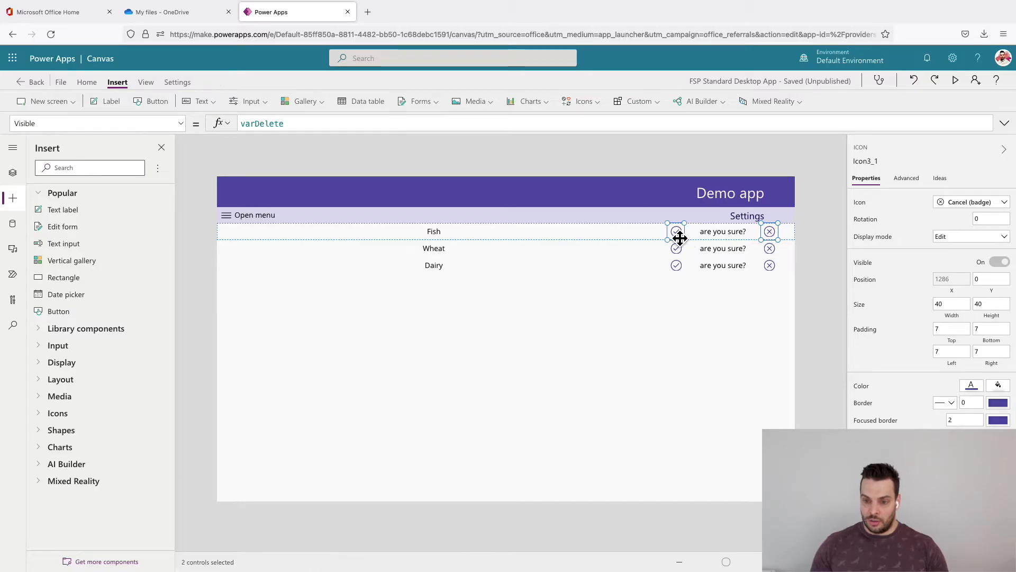
{"action": "left_click", "coordinate": [717, 230], "text": "shift"}
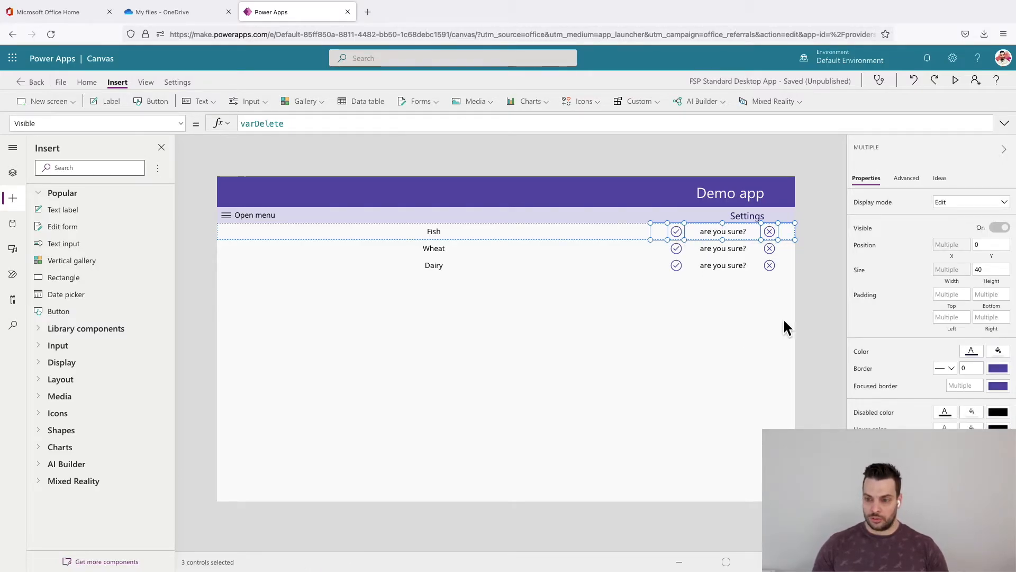
{"action": "left_click", "coordinate": [874, 232]}
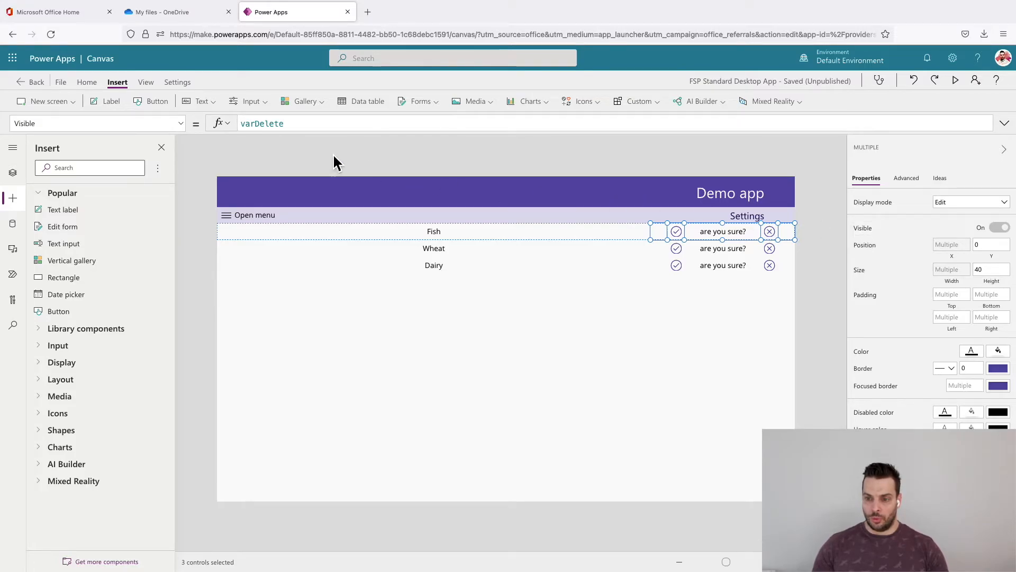
{"action": "left_click", "coordinate": [286, 125]}
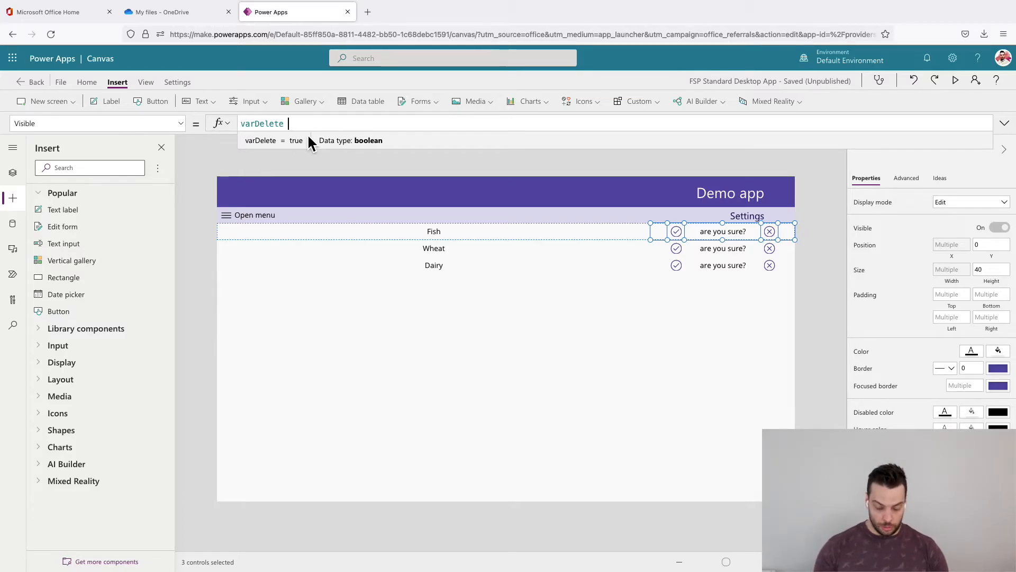
{"action": "type", "text": "&& "}
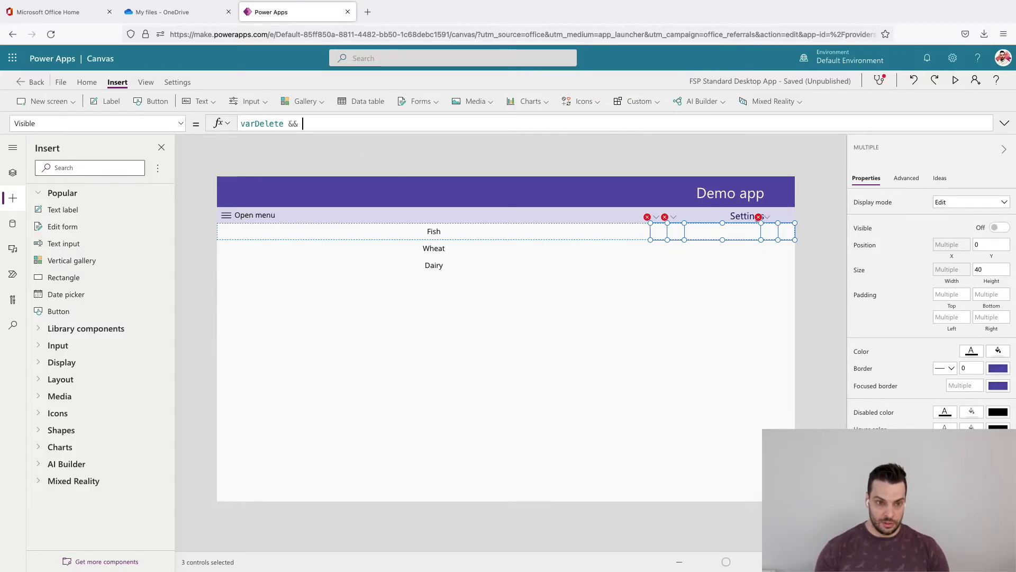
{"action": "type", "text": "This"}
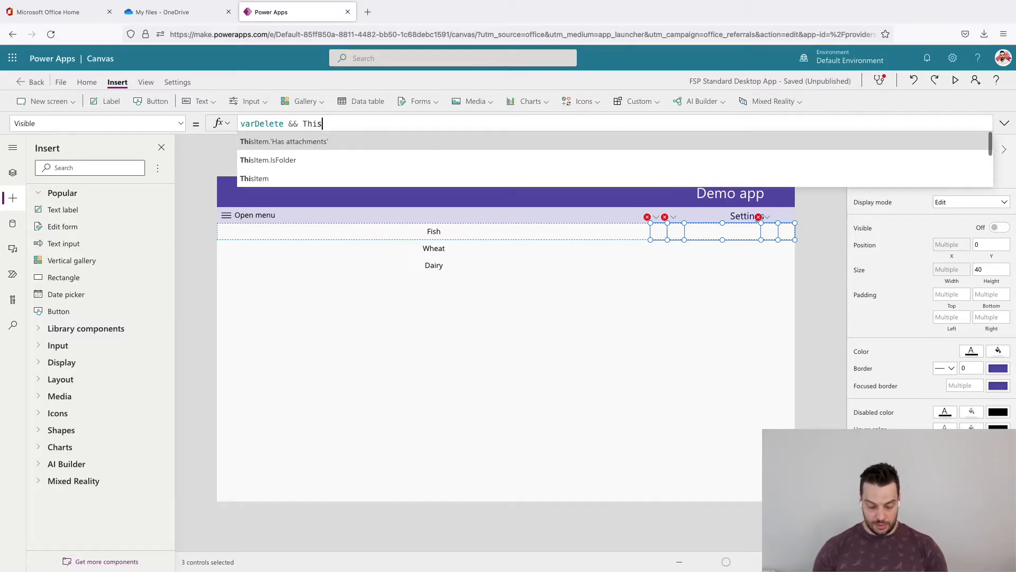
{"action": "type", "text": "Item."}
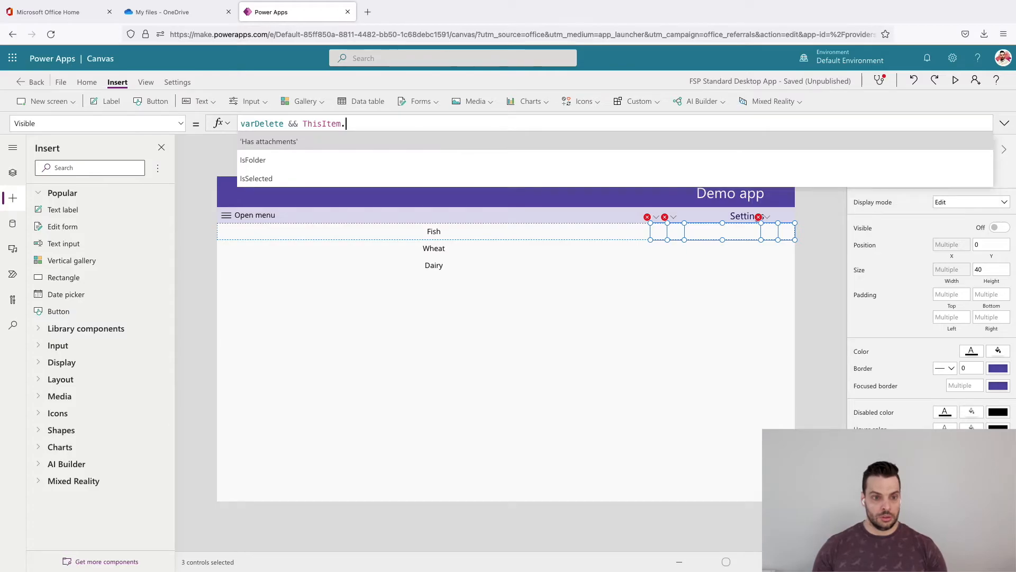
{"action": "key", "text": "Return"}
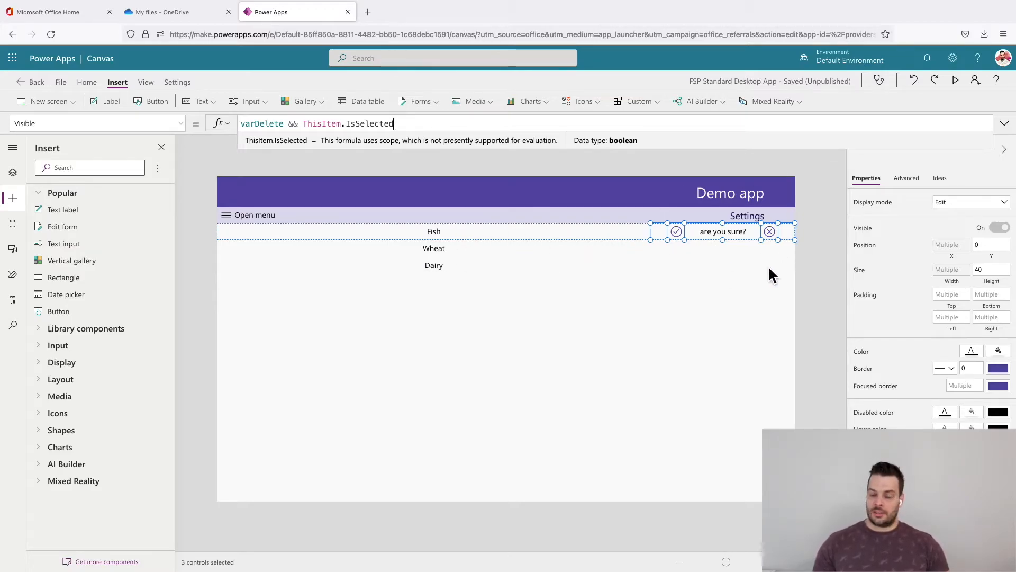
{"action": "left_click", "coordinate": [821, 312]}
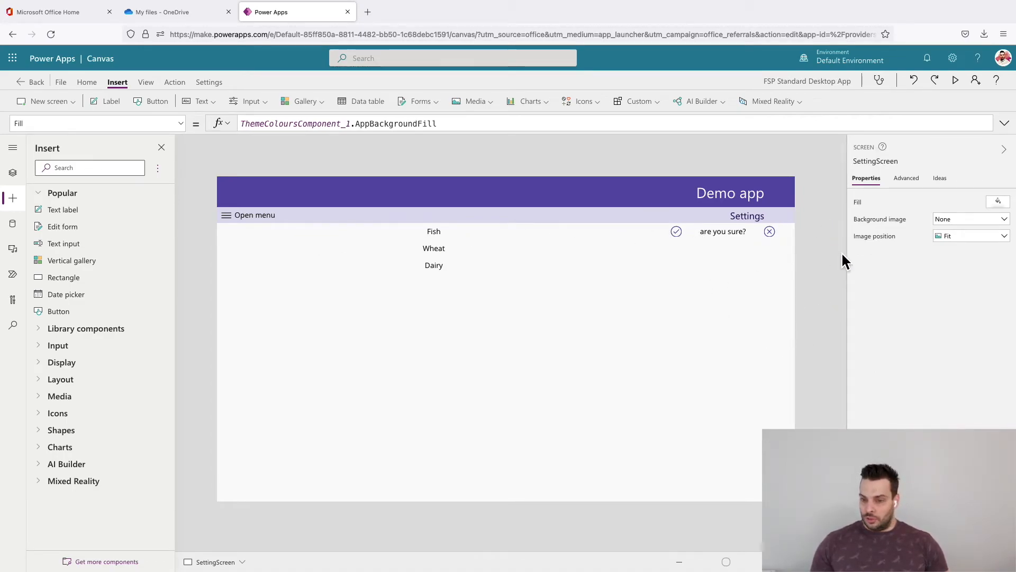
- Test the per-row delete confirmation by cancelling it on the Fish row and triggering and dismissing it on the Dairy row
{"action": "left_click", "coordinate": [778, 236]}
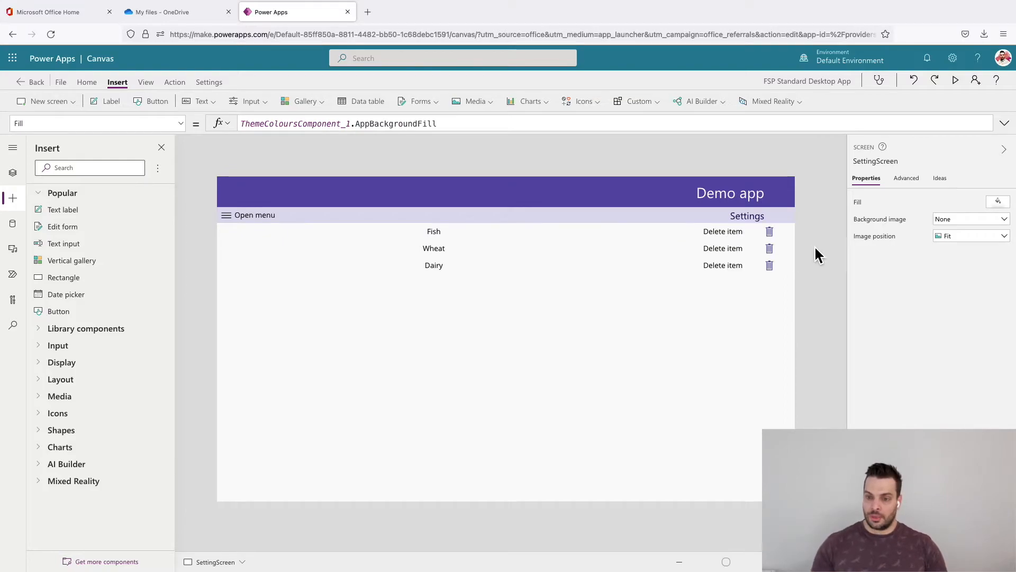
{"action": "left_click", "coordinate": [776, 273]}
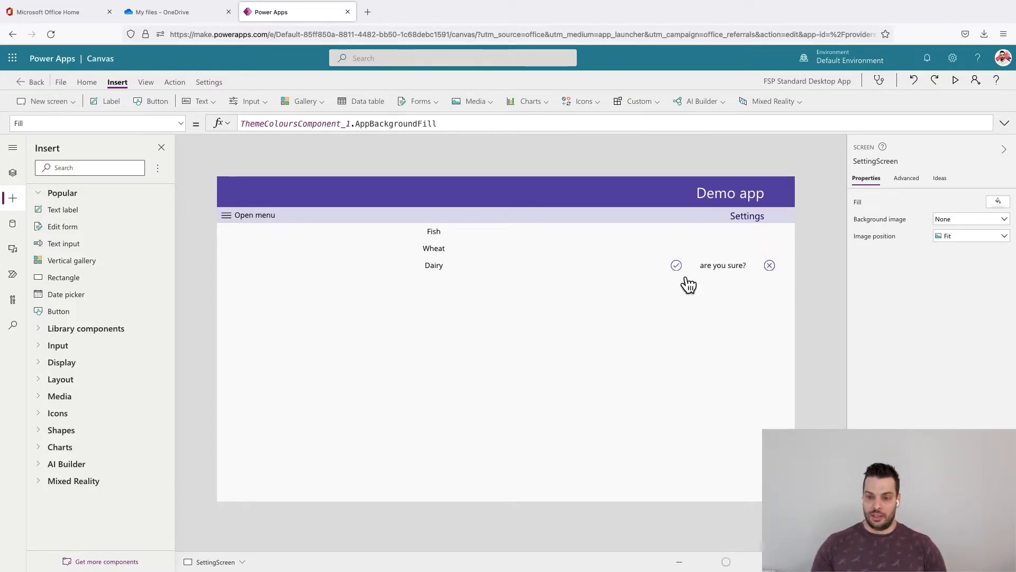
{"action": "left_click", "coordinate": [773, 269]}
{"action": "left_click", "coordinate": [781, 276]}
{"action": "left_click", "coordinate": [677, 267]}
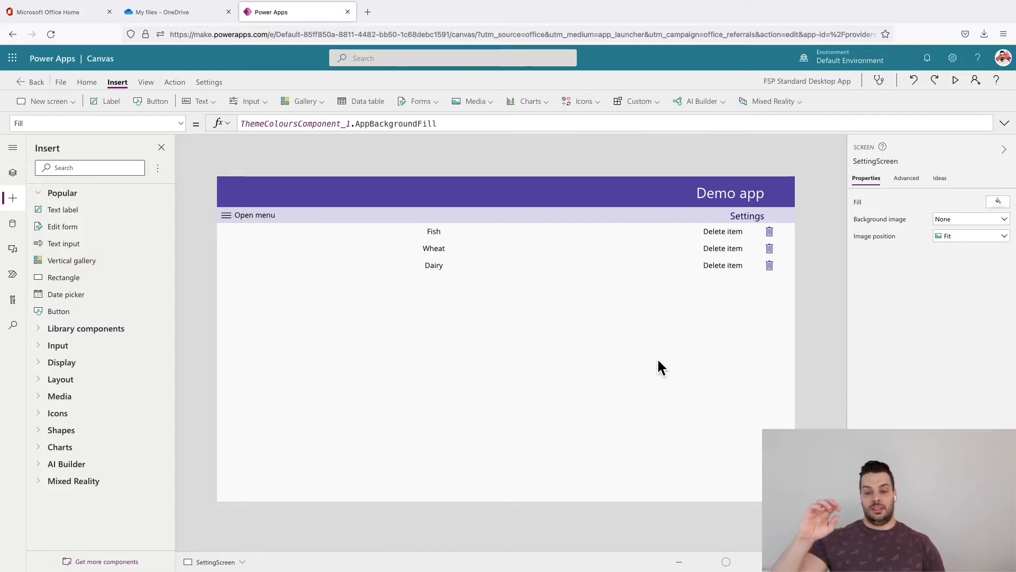
- Insert a Remove() call between Select(Parent) and Set(varDelete, false) in the check icon's OnSelect formula
{"action": "left_click", "coordinate": [483, 280]}
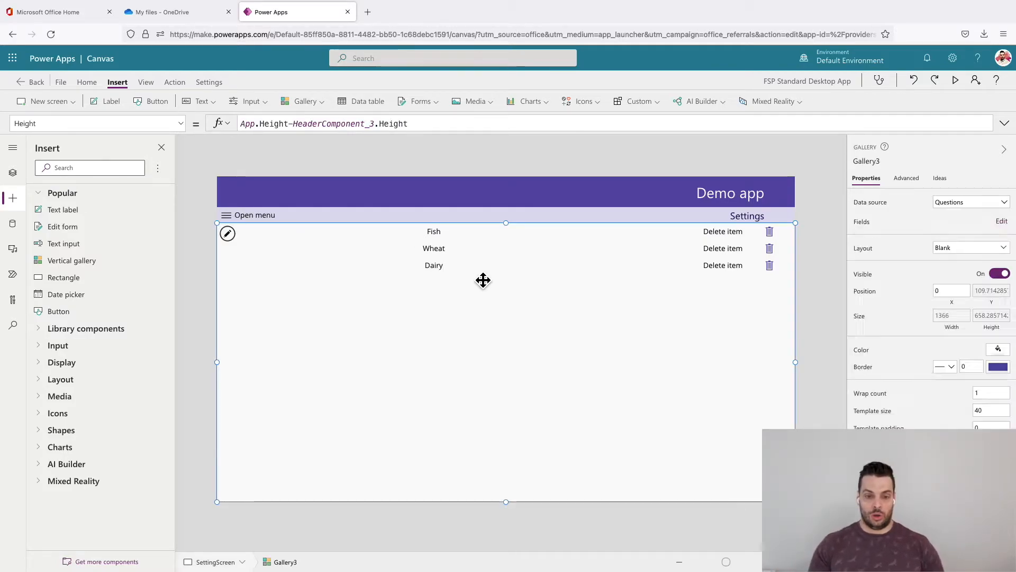
{"action": "left_click", "coordinate": [776, 275]}
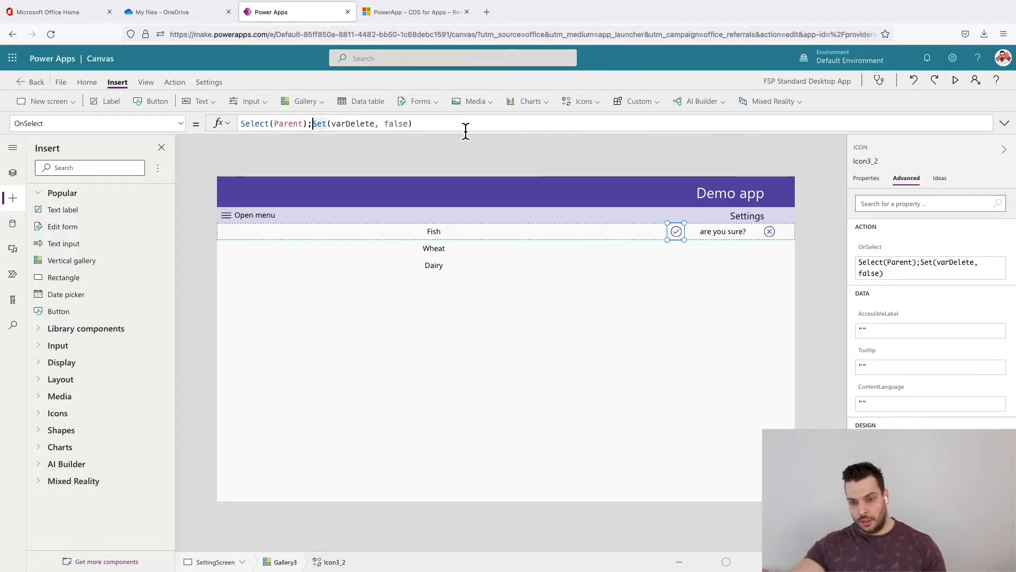
{"action": "type", "text": ";"}
{"action": "type", "text": "Remo"}
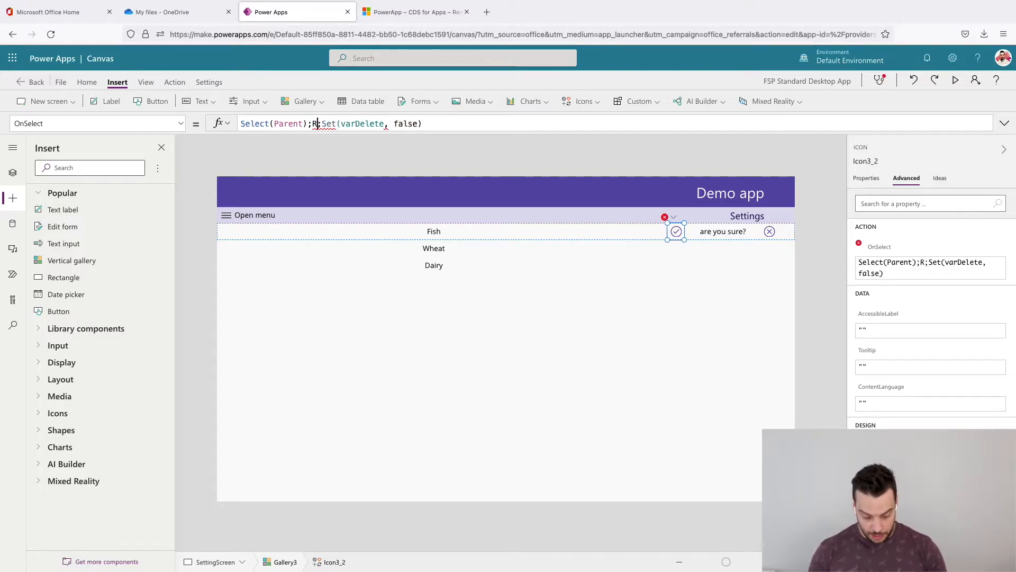
{"action": "type", "text": "ve"}
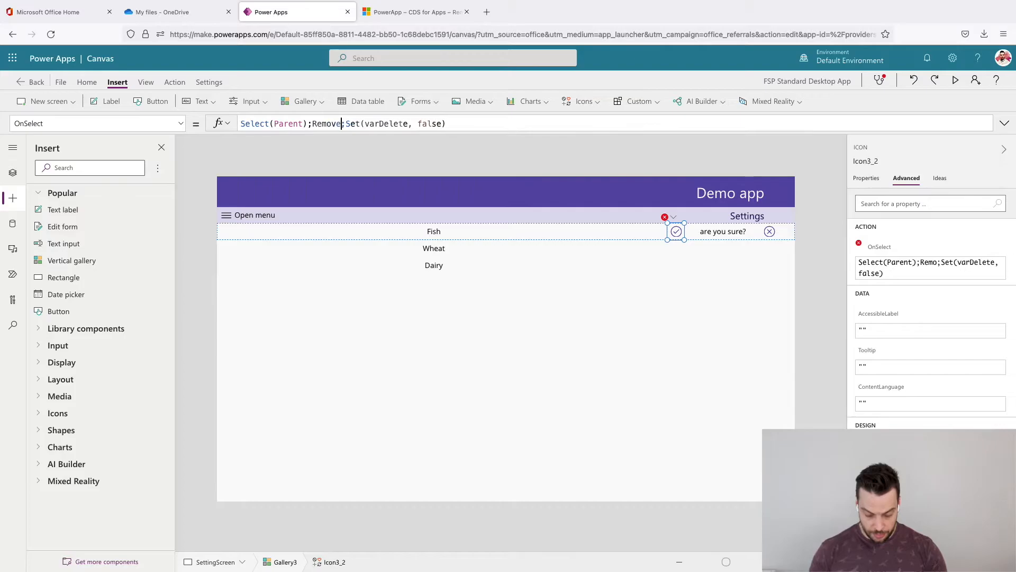
{"action": "type", "text": "("}
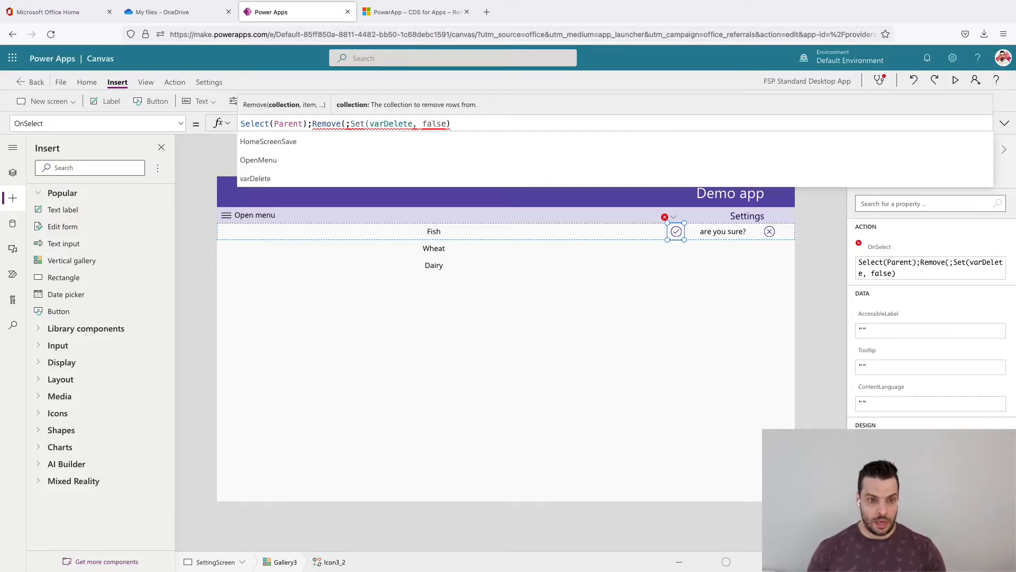
{"action": "type", "text": ")"}
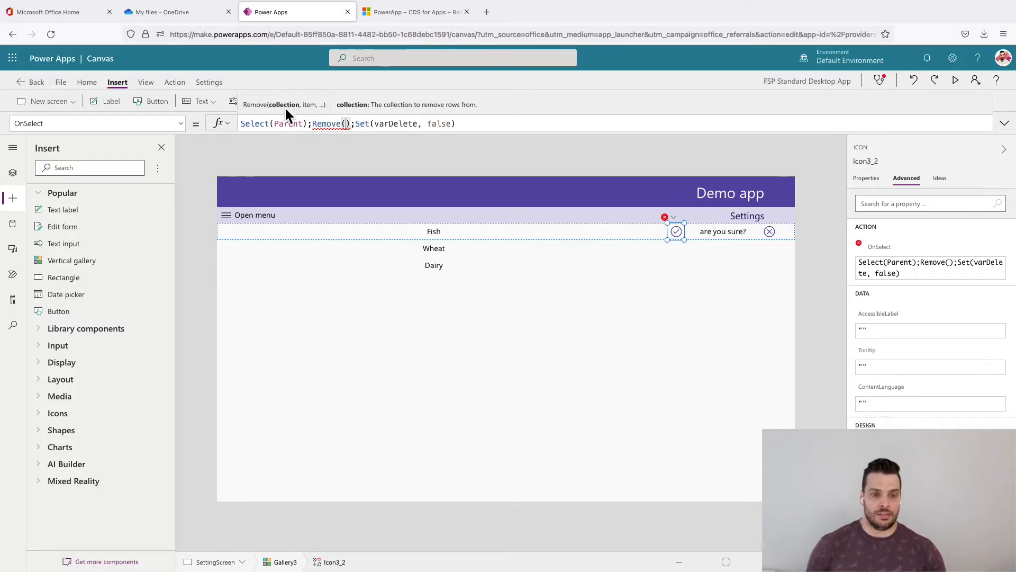
- Look up the connected data sources and complete the check icon's Remove call as Remove(Questions,ThisItem)
{"action": "left_click", "coordinate": [14, 224]}
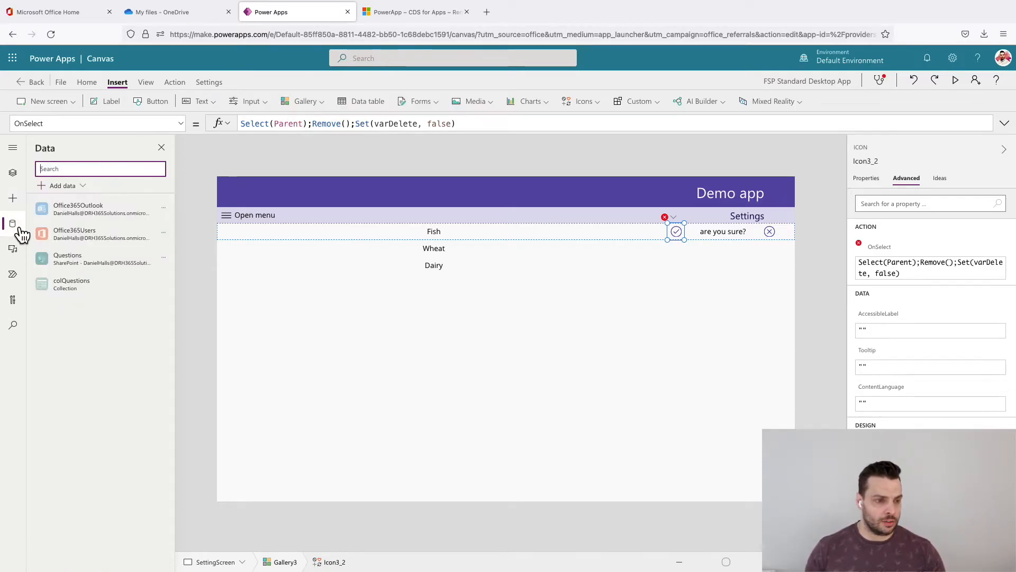
{"action": "mouse_move", "coordinate": [80, 258]}
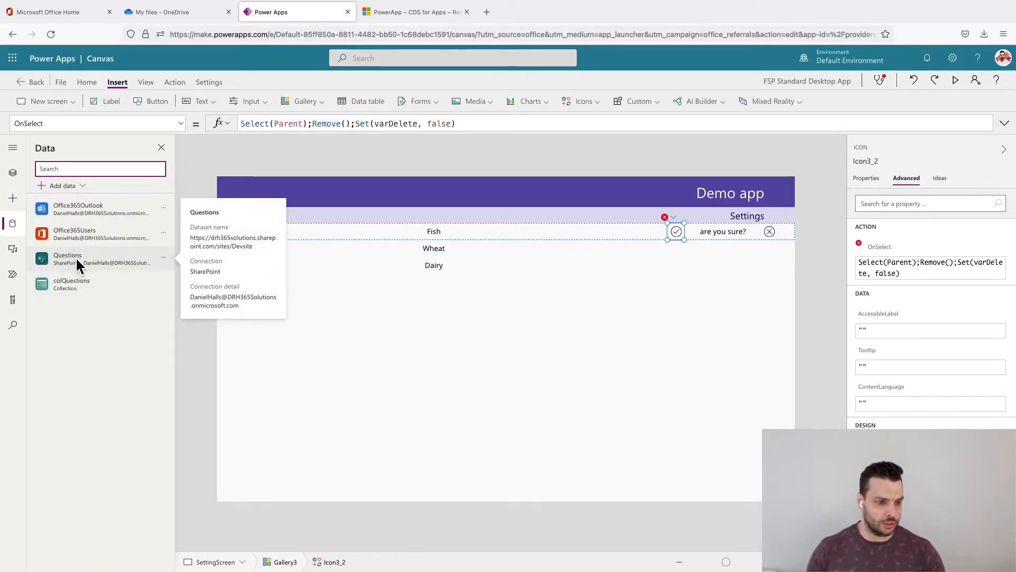
{"action": "left_click", "coordinate": [346, 124]}
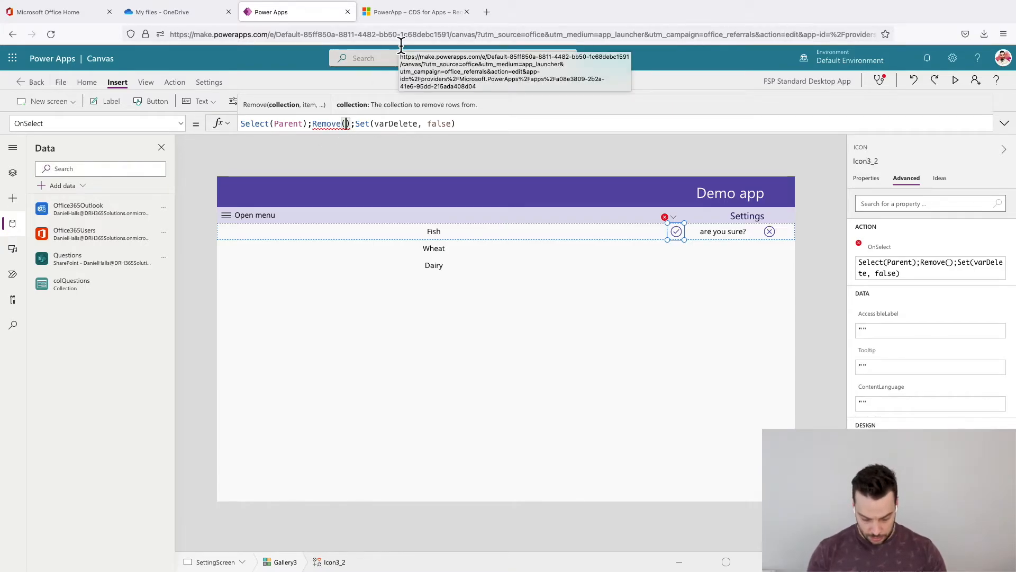
{"action": "type", "text": "Questions"}
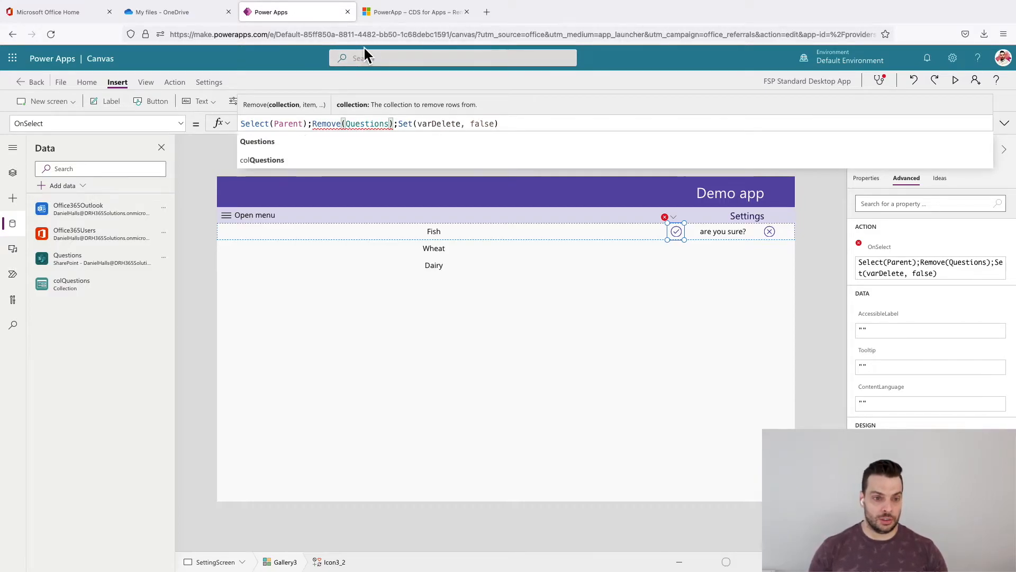
{"action": "type", "text": ","}
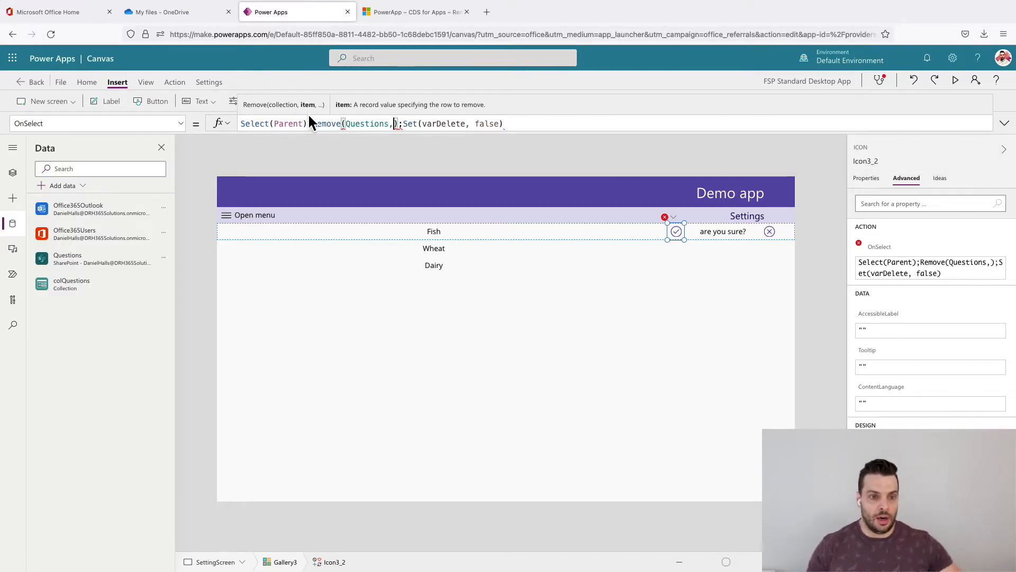
{"action": "type", "text": "This"}
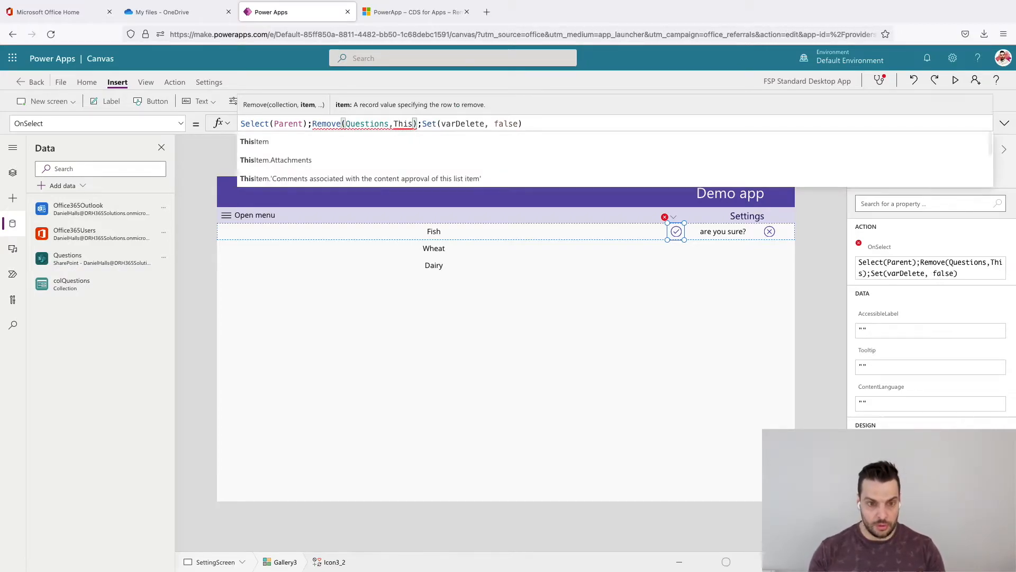
{"action": "left_click", "coordinate": [436, 141]}
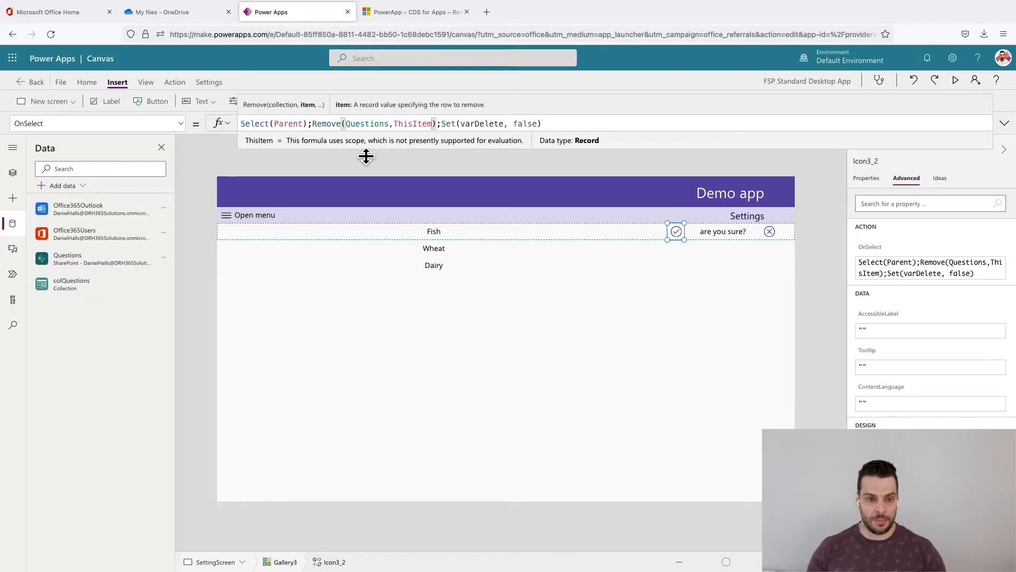
- Format the check icon's OnSelect formula across multiple lines and return to the screen
{"action": "left_click_drag", "start_coordinate": [366, 156], "coordinate": [362, 305]}
{"action": "left_click", "coordinate": [274, 331]}
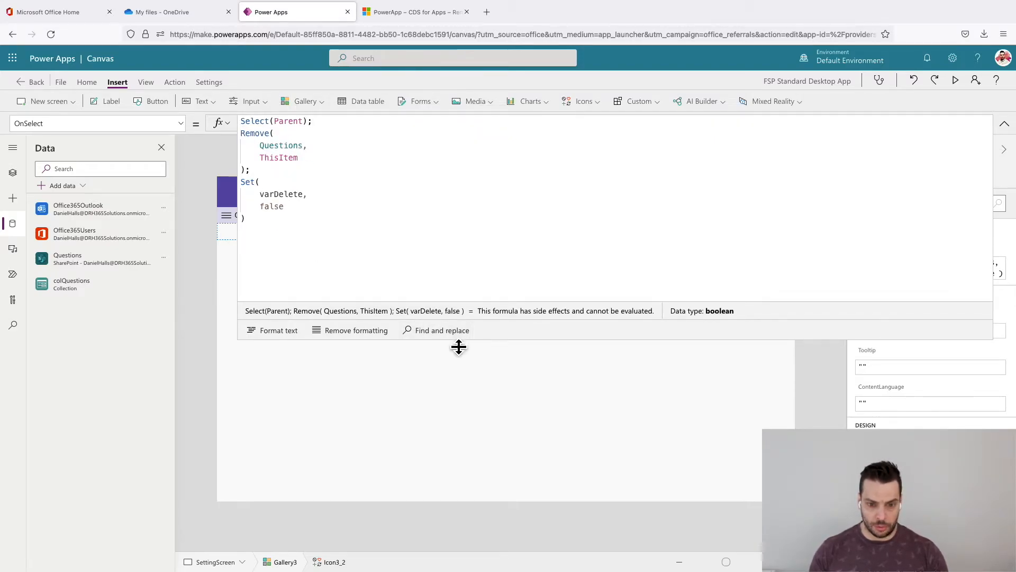
{"action": "left_click_drag", "start_coordinate": [458, 347], "coordinate": [449, 86]}
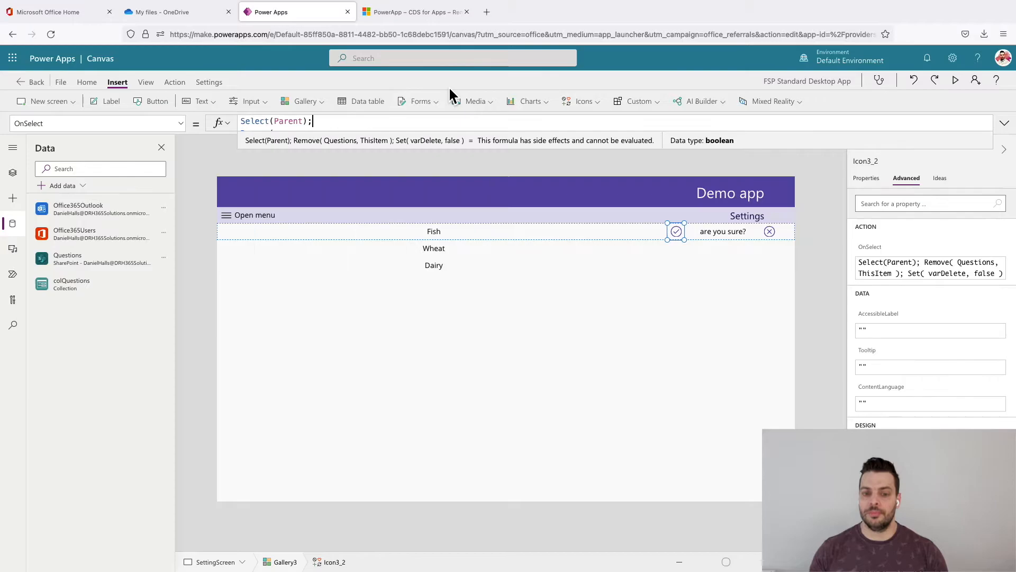
{"action": "left_click", "coordinate": [828, 207]}
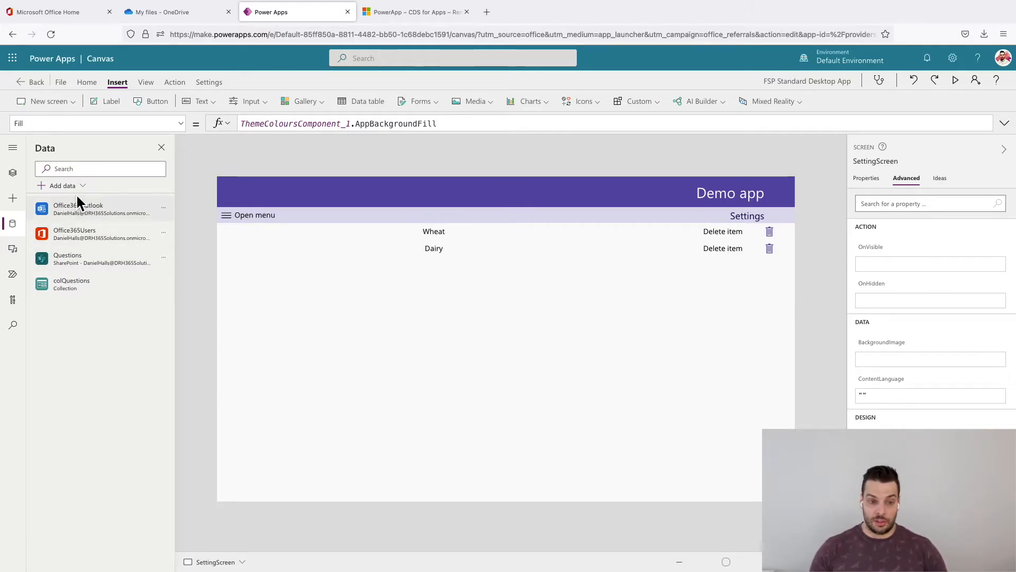
- Open NewScreen from the tree view and test the Wheat and Dairy allergy toggles
{"action": "left_click", "coordinate": [162, 147]}
{"action": "left_click", "coordinate": [13, 172]}
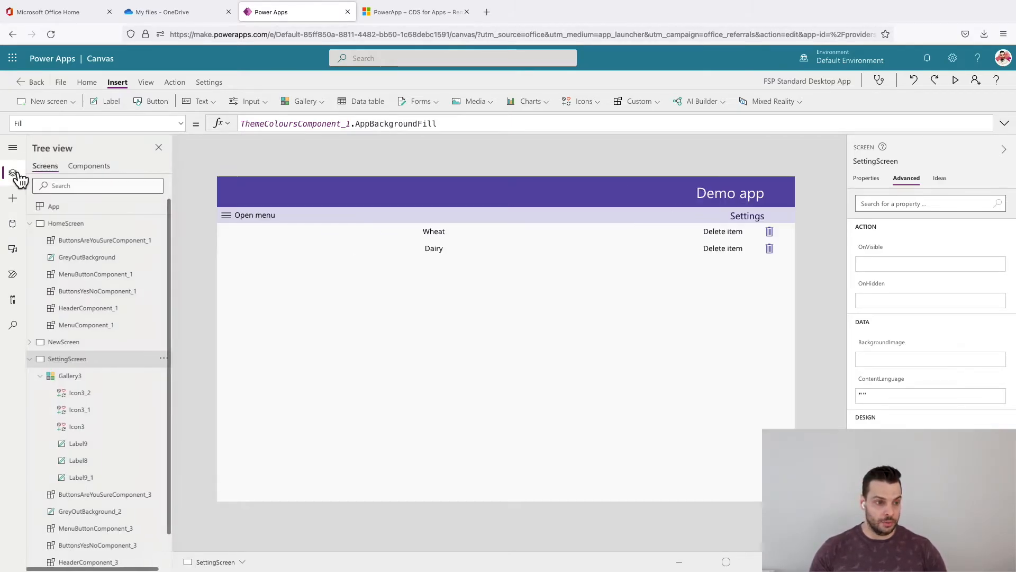
{"action": "left_click", "coordinate": [68, 342]}
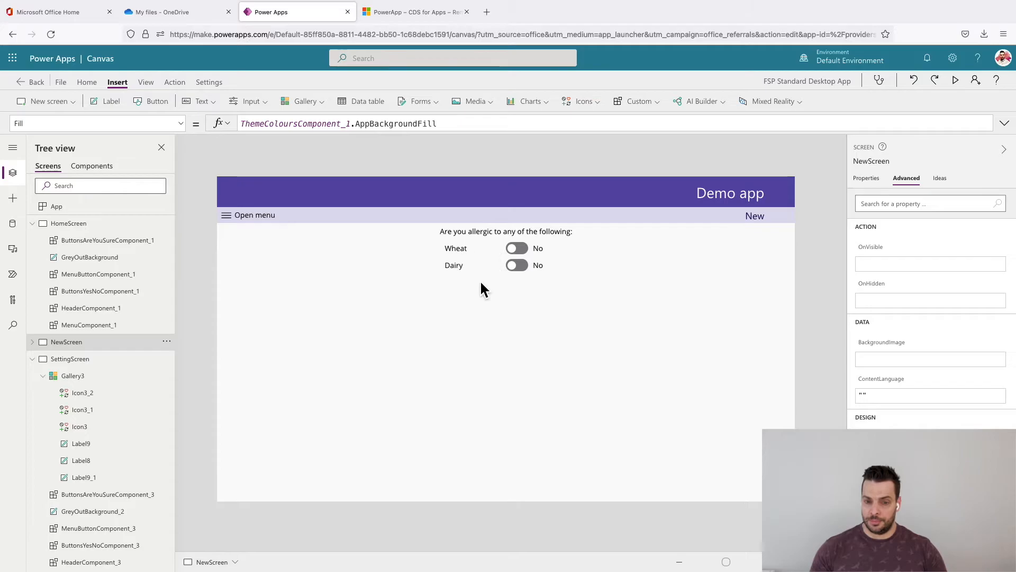
{"action": "left_click", "coordinate": [519, 248]}
{"action": "left_click", "coordinate": [521, 267]}
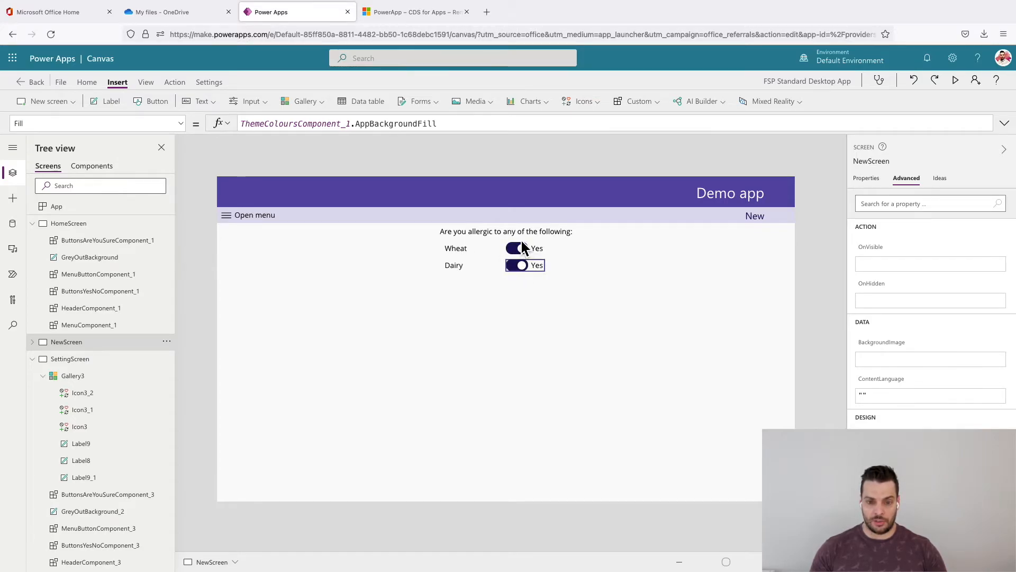
{"action": "left_click", "coordinate": [521, 266]}
{"action": "left_click", "coordinate": [520, 249]}
{"action": "left_click", "coordinate": [520, 263]}
{"action": "left_click", "coordinate": [521, 267]}
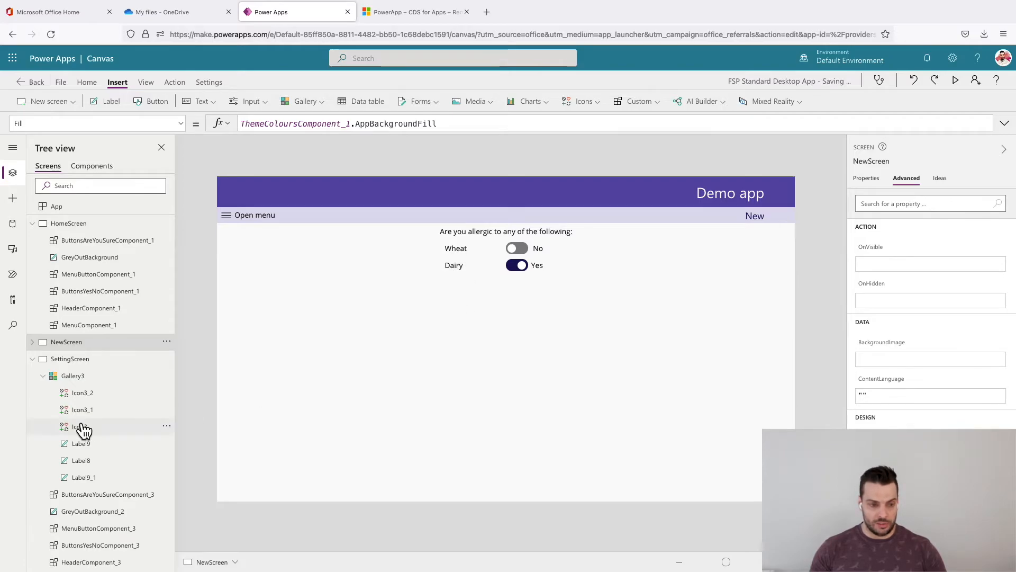
- Insert an edit form on SettingScreen
{"action": "left_click", "coordinate": [90, 360]}
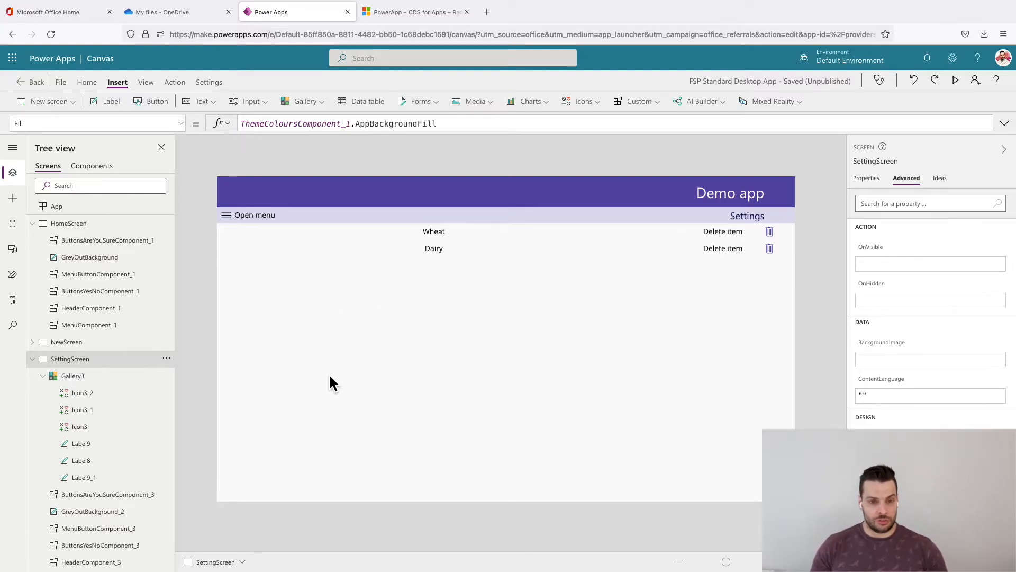
{"action": "left_click", "coordinate": [413, 101]}
{"action": "left_click", "coordinate": [420, 124]}
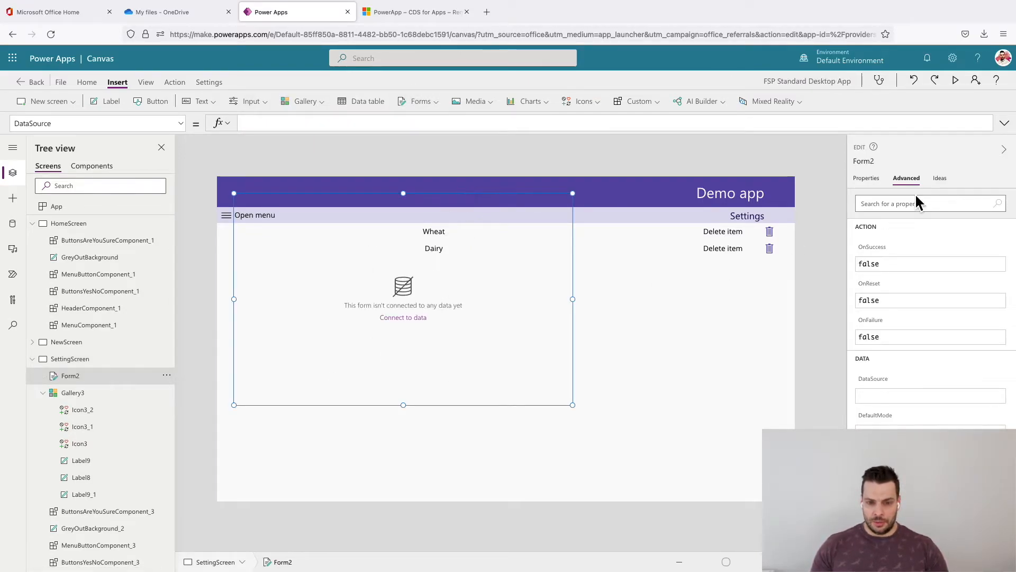
- Connect the new edit form to the Questions data source
{"action": "left_click", "coordinate": [868, 179]}
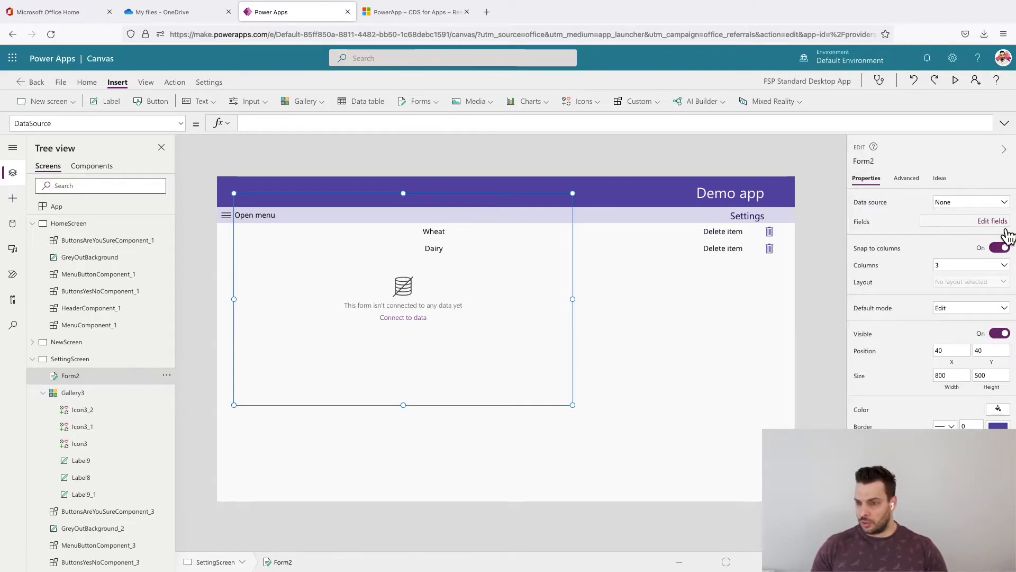
{"action": "left_click", "coordinate": [982, 204]}
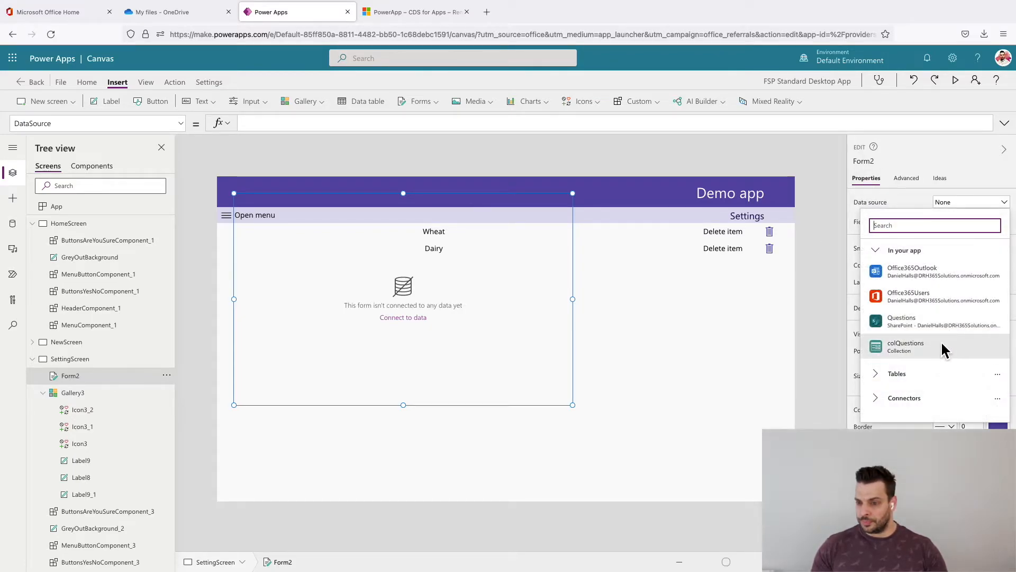
{"action": "left_click", "coordinate": [937, 323]}
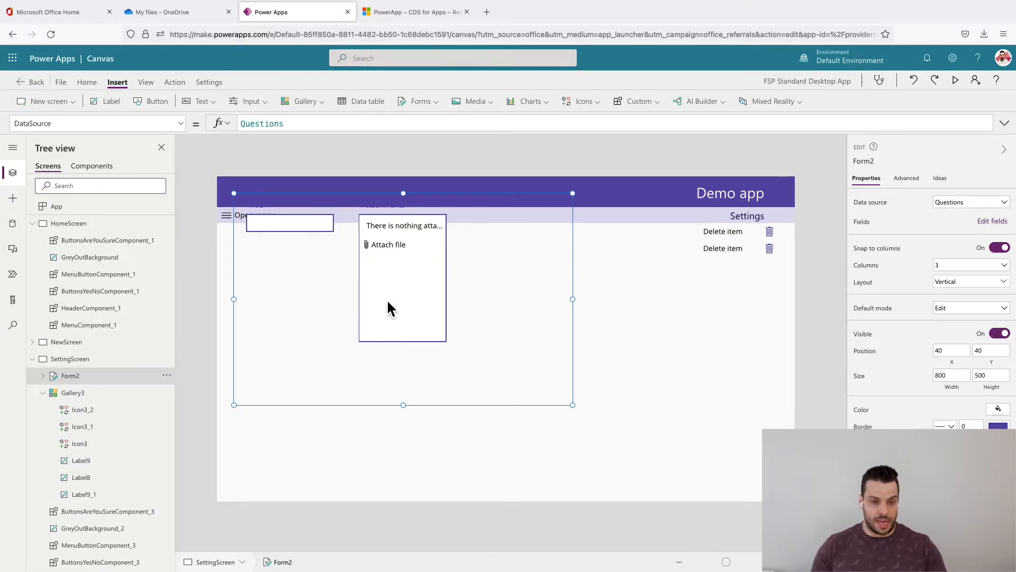
- Move the form down to about X 116, Y 188, below the Dairy row, and delete its Attachments card
{"action": "left_click_drag", "start_coordinate": [429, 196], "coordinate": [465, 261]}
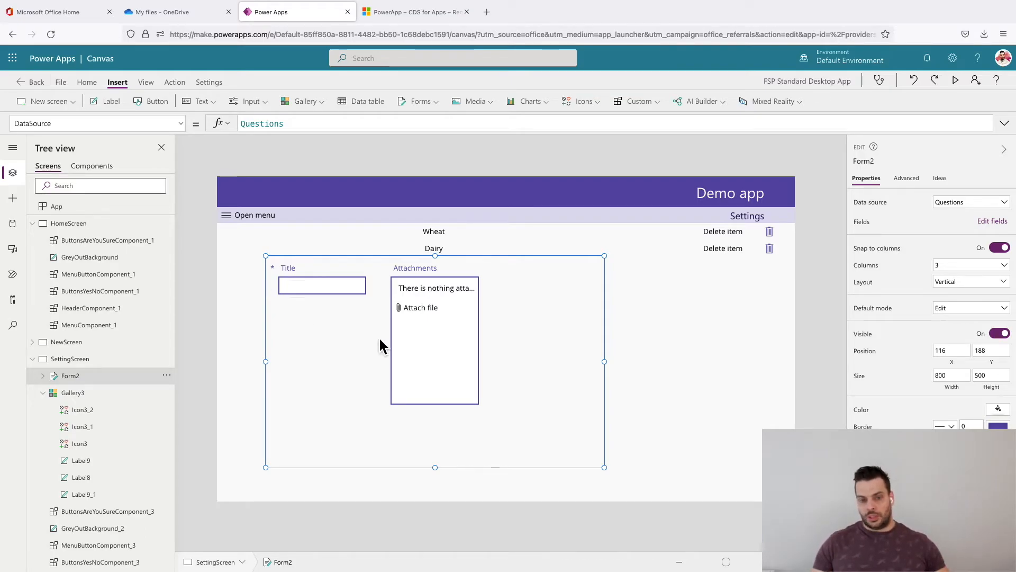
{"action": "left_click", "coordinate": [445, 364]}
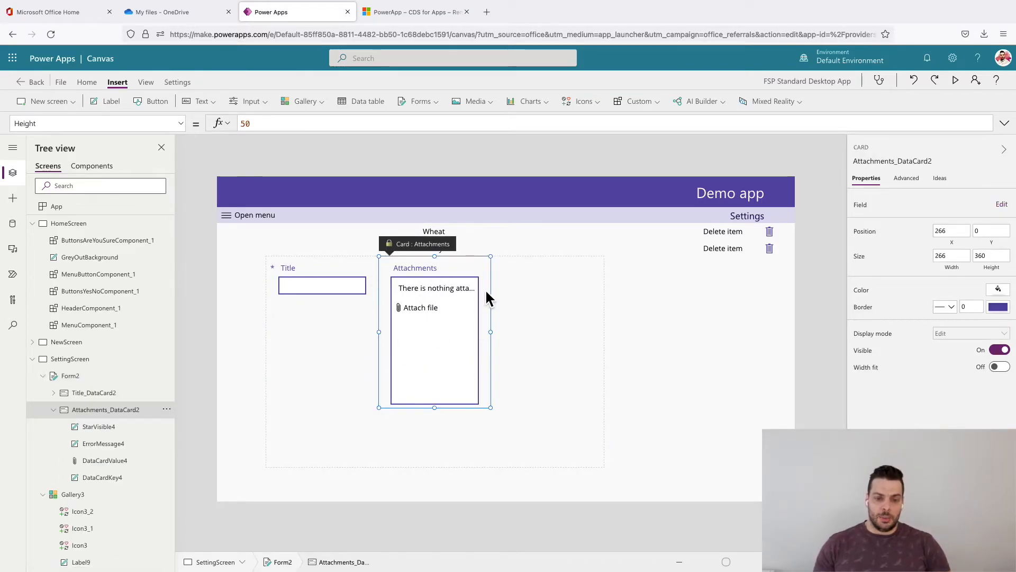
{"action": "key", "text": "Delete"}
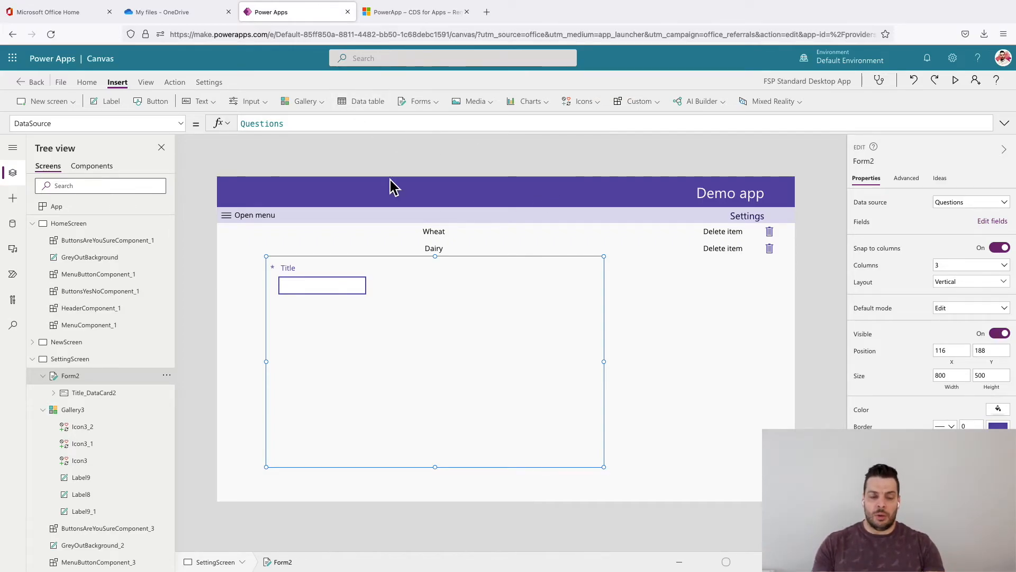
- Set the form's Fill formula to SettingScreen.Fill
{"action": "left_click", "coordinate": [88, 82]}
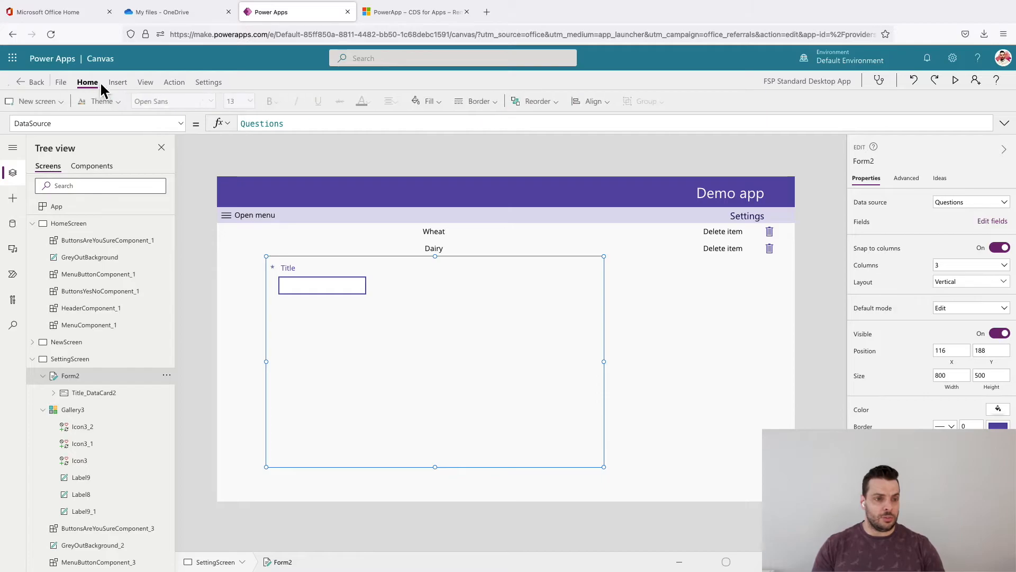
{"action": "left_click", "coordinate": [443, 101]}
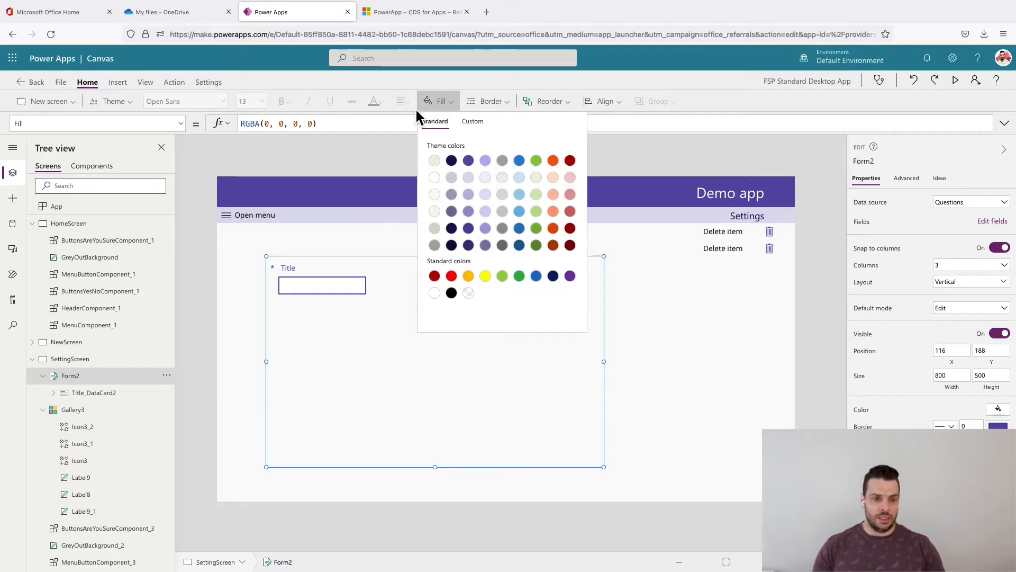
{"action": "left_click", "coordinate": [445, 103]}
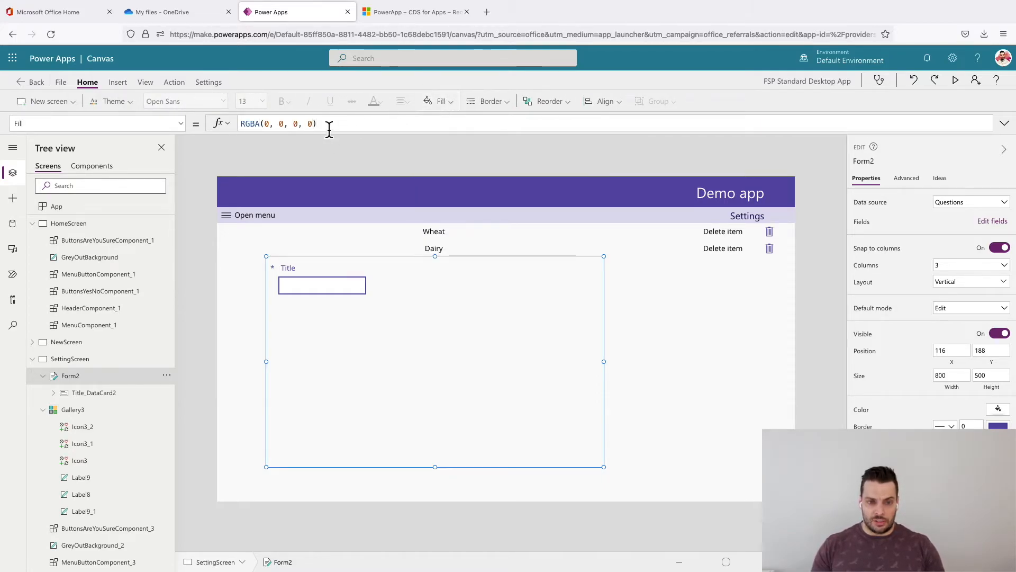
{"action": "left_click_drag", "start_coordinate": [317, 123], "coordinate": [244, 129]}
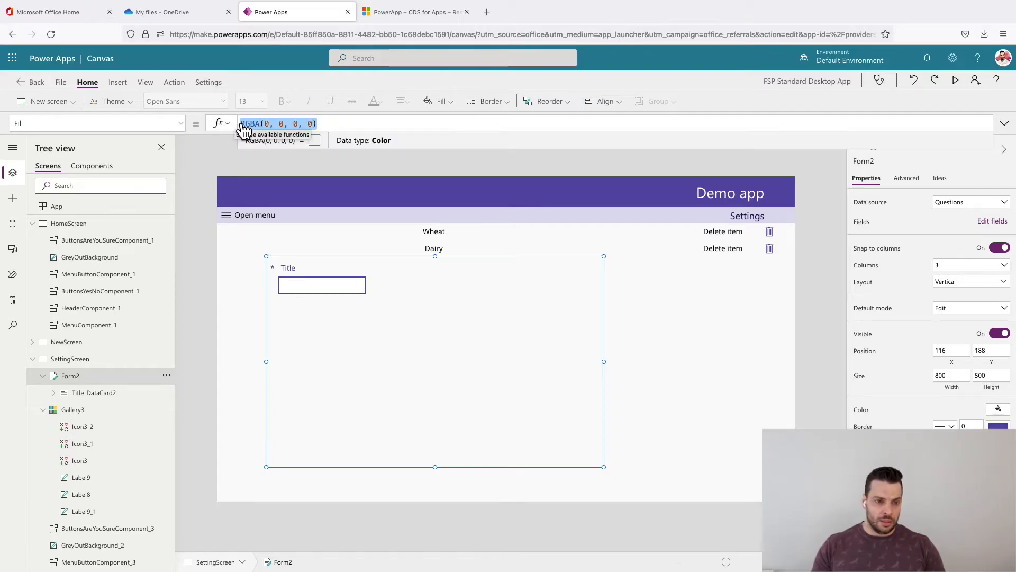
{"action": "type", "text": "Setting"}
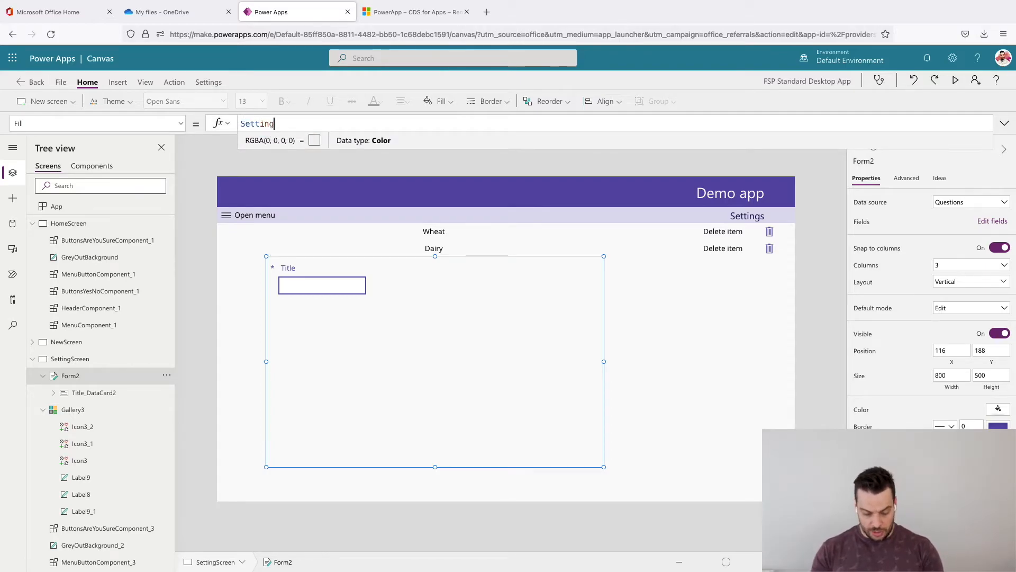
{"action": "type", "text": "Screen.F"}
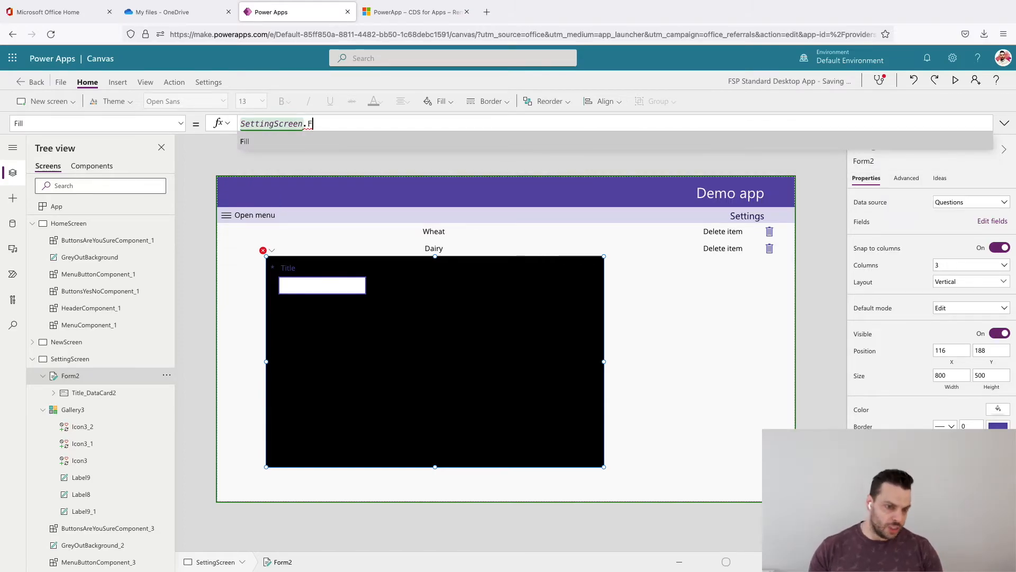
{"action": "type", "text": "ill"}
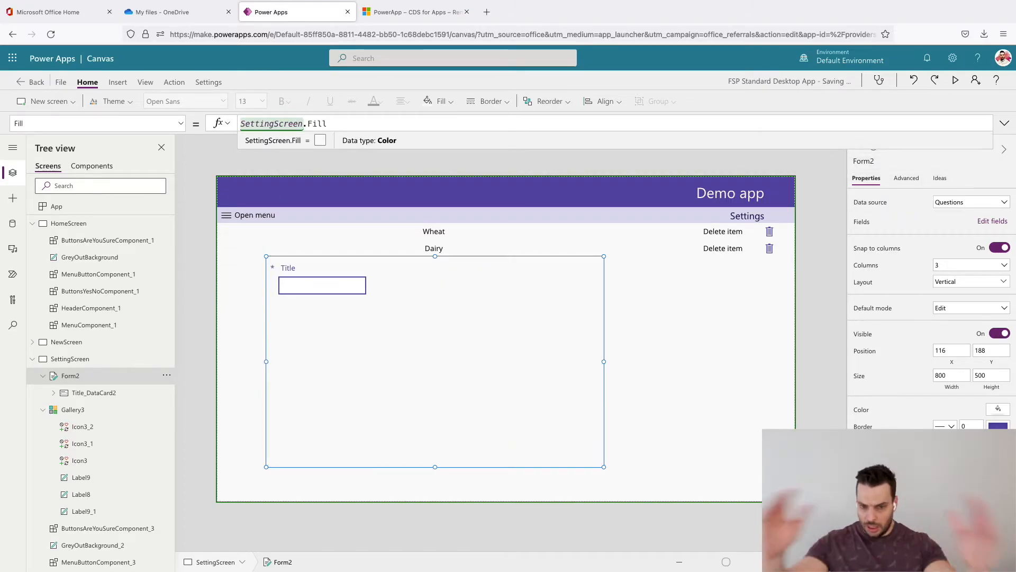
{"action": "left_click", "coordinate": [476, 287]}
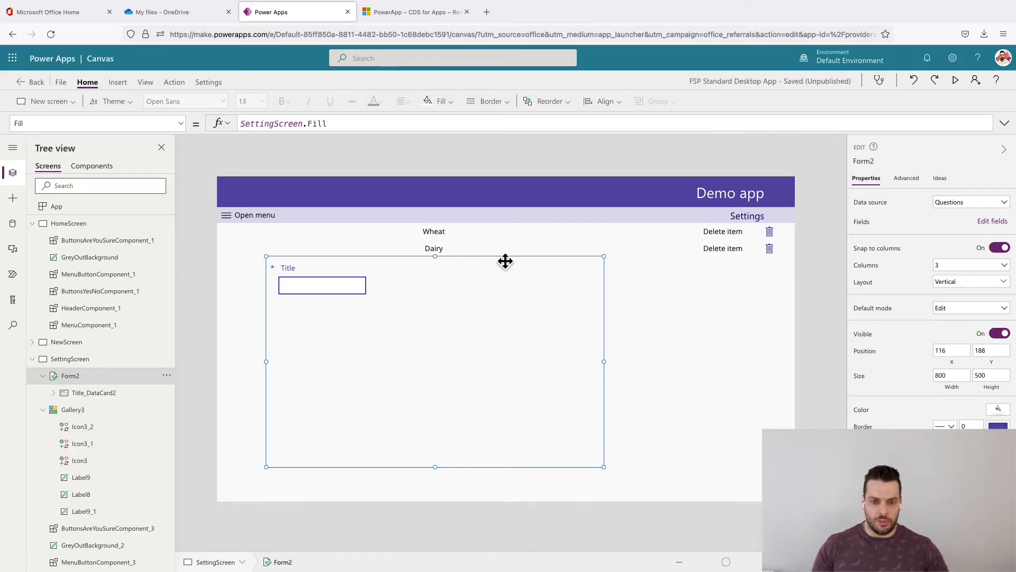
- Align the form with the screen's left edge by setting its X position to 0
{"action": "left_click_drag", "start_coordinate": [477, 260], "coordinate": [501, 259]}
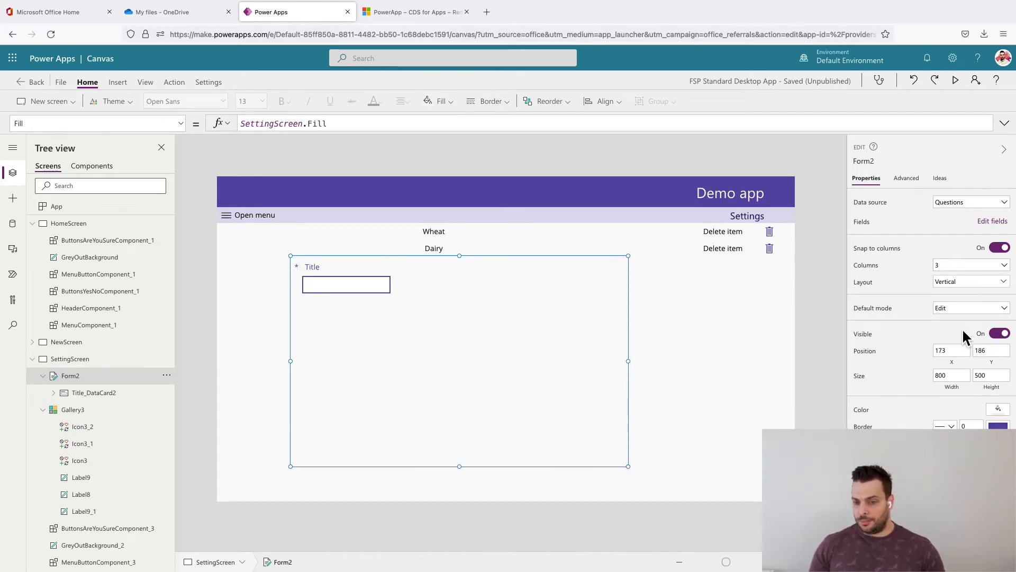
{"action": "left_click", "coordinate": [955, 364]}
{"action": "key", "text": "ctrl+a"}
{"action": "type", "text": "0"}
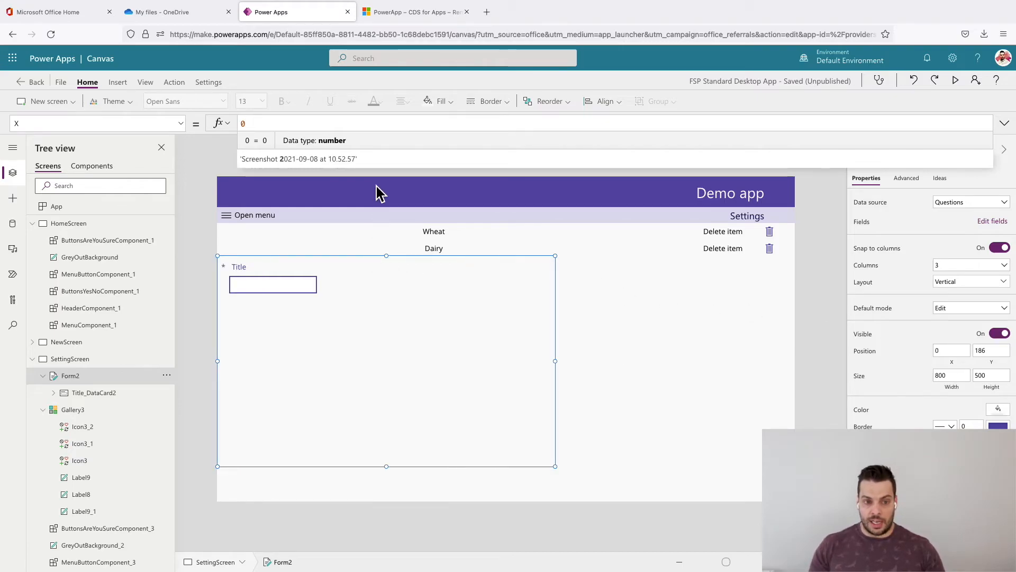
- Set the form's Y position formula to HeaderComponent_3.Height
{"action": "left_click", "coordinate": [996, 366]}
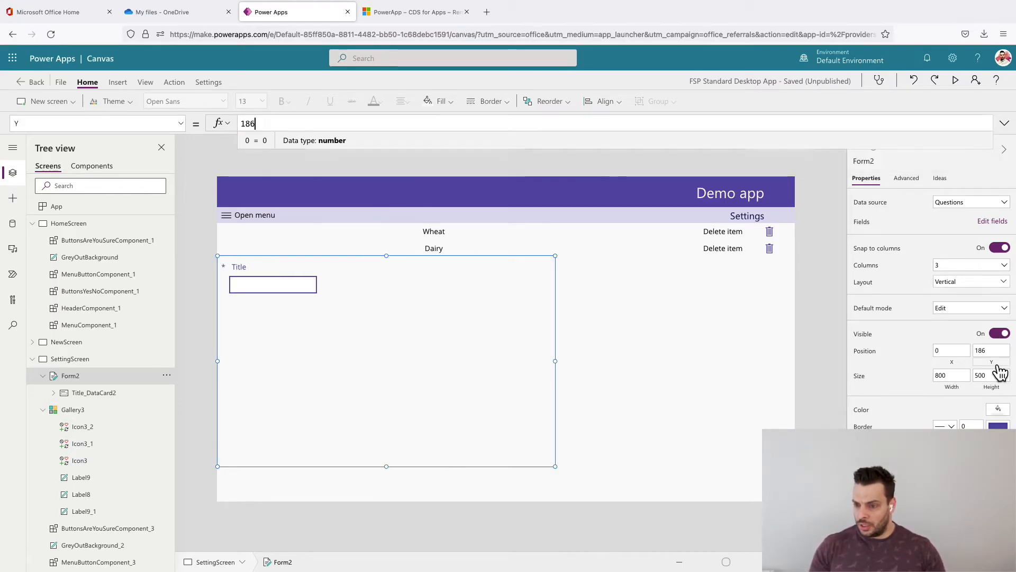
{"action": "type", "text": "He"}
{"action": "key", "text": "Down"}
{"action": "key", "text": "Down"}
{"action": "key", "text": "Down"}
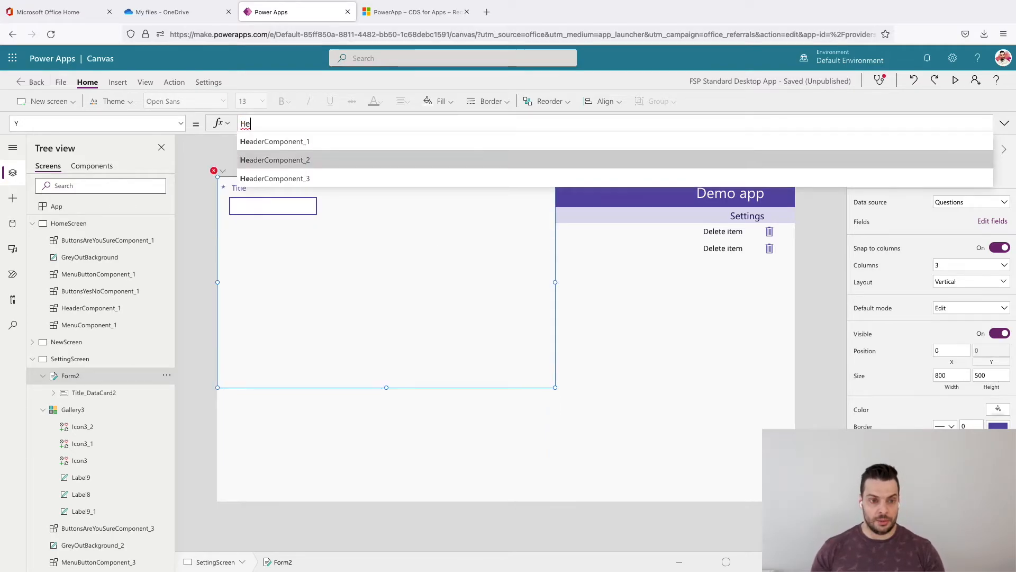
{"action": "key", "text": "Return"}
{"action": "type", "text": "."}
{"action": "key", "text": "Down"}
{"action": "key", "text": "Return"}
{"action": "key", "text": "BackSpace"}
{"action": "key", "text": "BackSpace"}
{"action": "key", "text": "BackSpace"}
{"action": "key", "text": "BackSpace"}
{"action": "key", "text": "BackSpace"}
{"action": "key", "text": "BackSpace"}
{"action": "key", "text": "BackSpace"}
{"action": "key", "text": "BackSpace"}
{"action": "key", "text": "BackSpace"}
{"action": "key", "text": "BackSpace"}
{"action": "key", "text": "BackSpace"}
{"action": "key", "text": "BackSpace"}
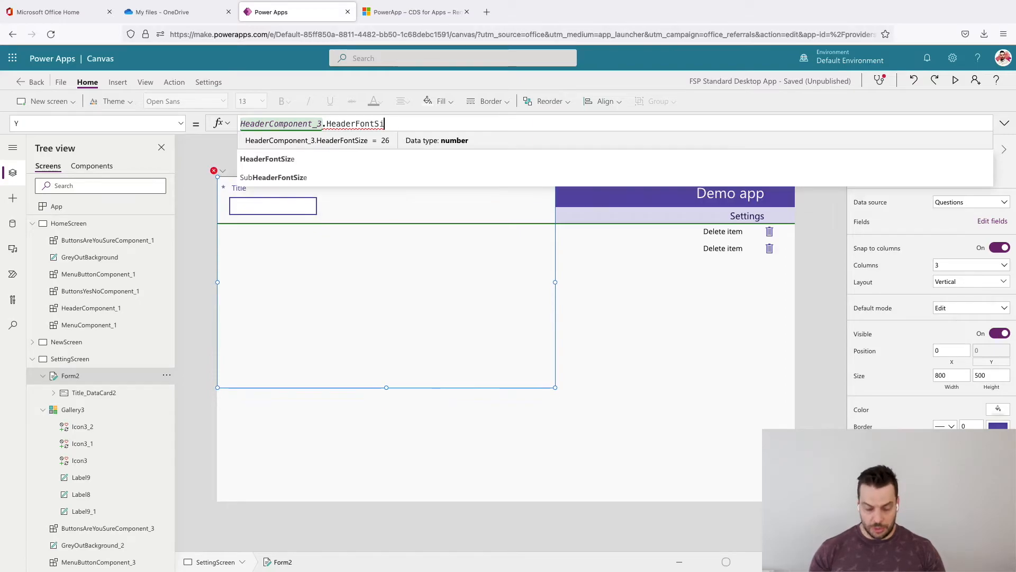
{"action": "key", "text": "Down"}
{"action": "key", "text": "Return"}
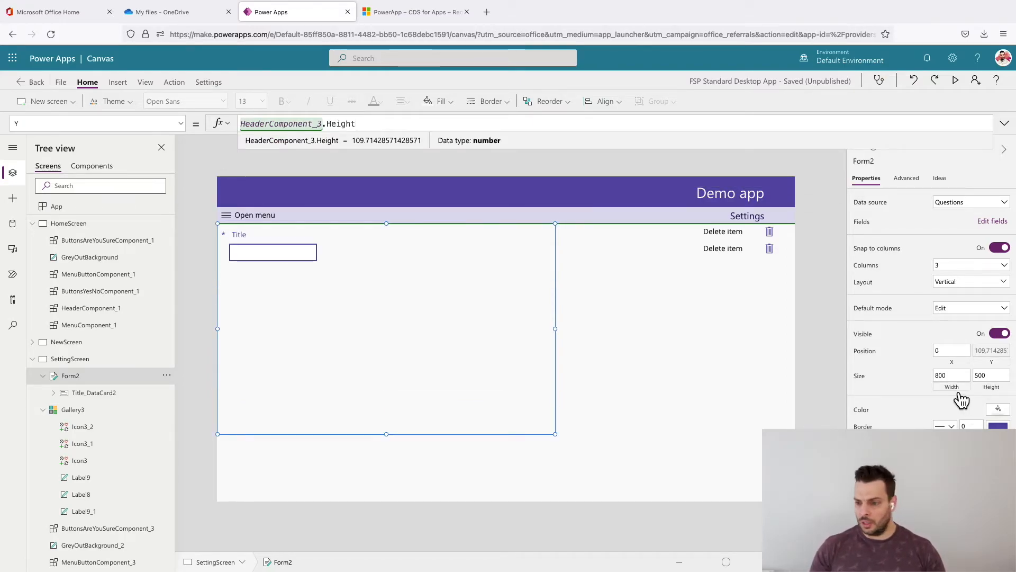
- Set the form's Width formula to App.Width
{"action": "left_click", "coordinate": [957, 389]}
{"action": "type", "text": "App"}
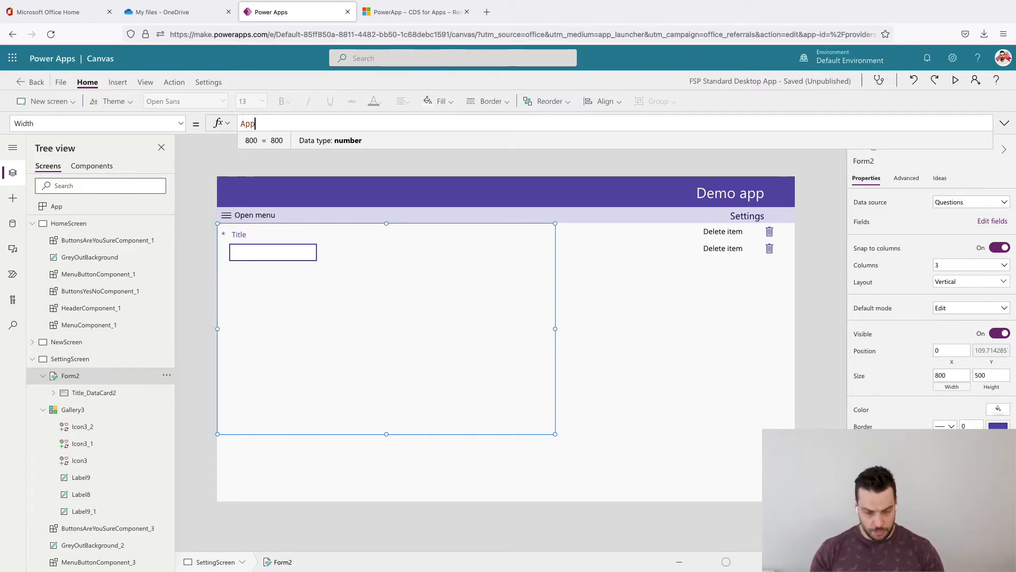
{"action": "type", "text": ".Width"}
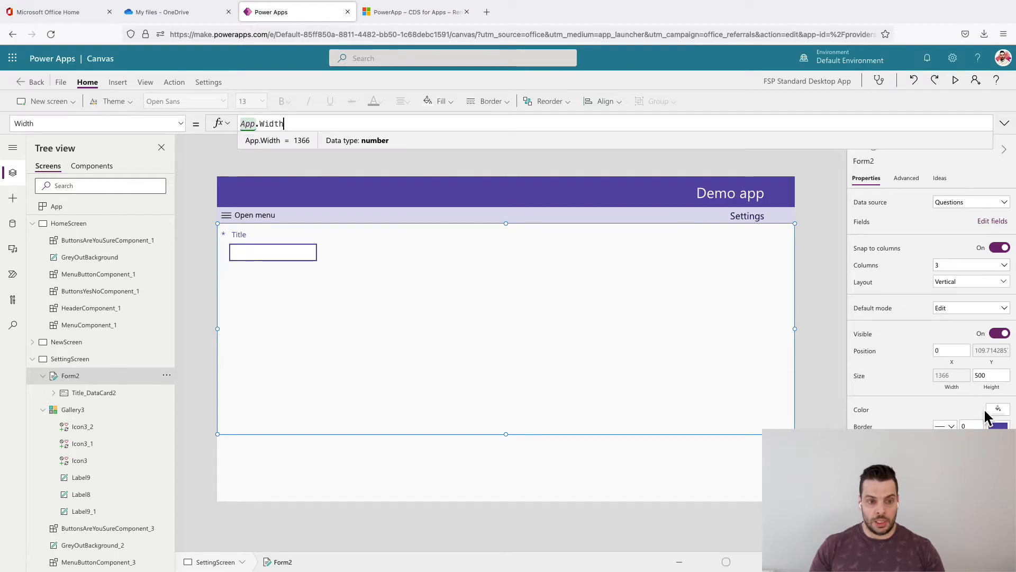
- Set the form's Height formula to App.Height-HeaderComponent_3.Height
{"action": "left_click", "coordinate": [991, 387]}
{"action": "type", "text": "App.H"}
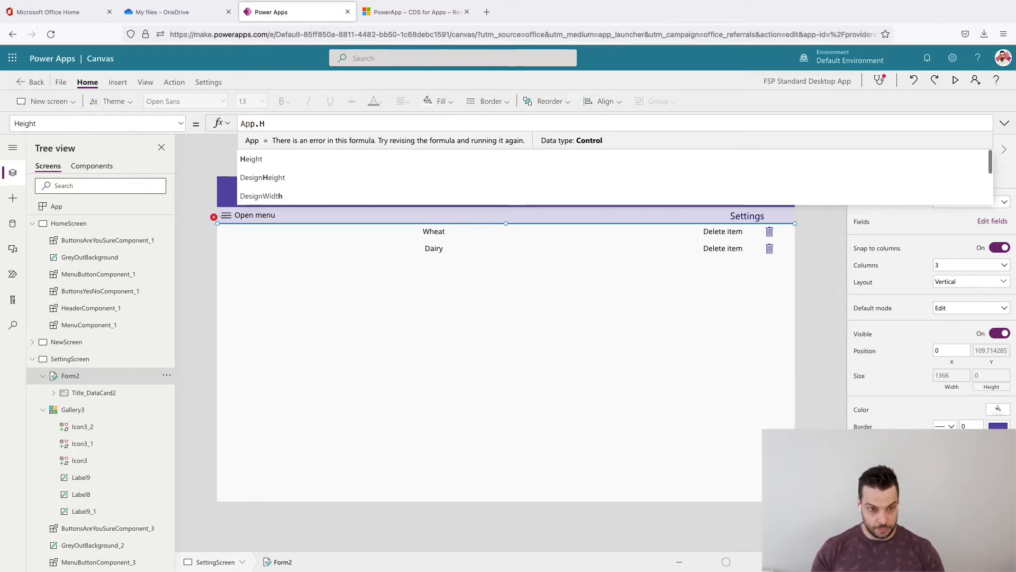
{"action": "type", "text": "eight-Head"}
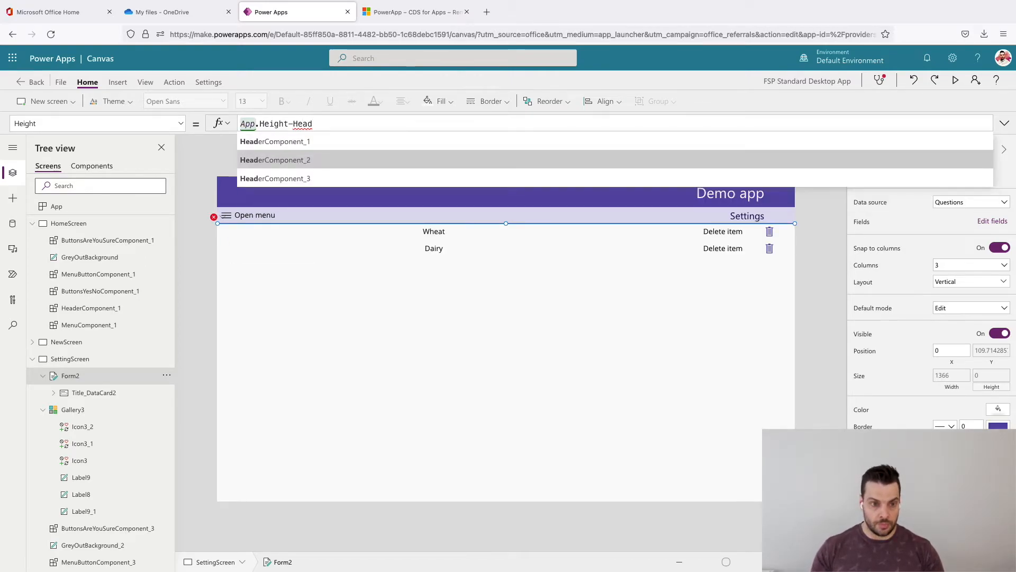
{"action": "key", "text": "Tab"}
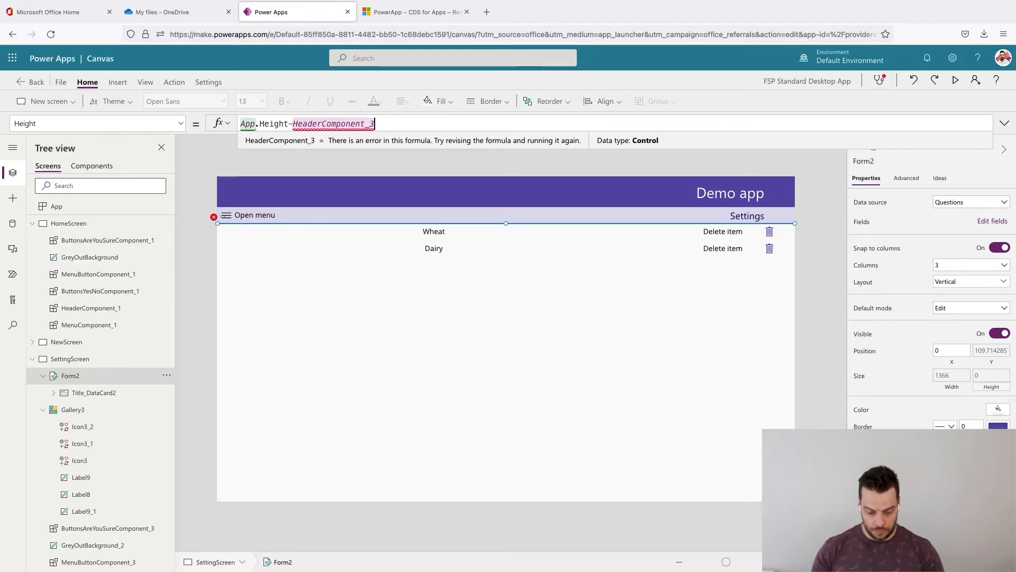
{"action": "type", "text": ".Height"}
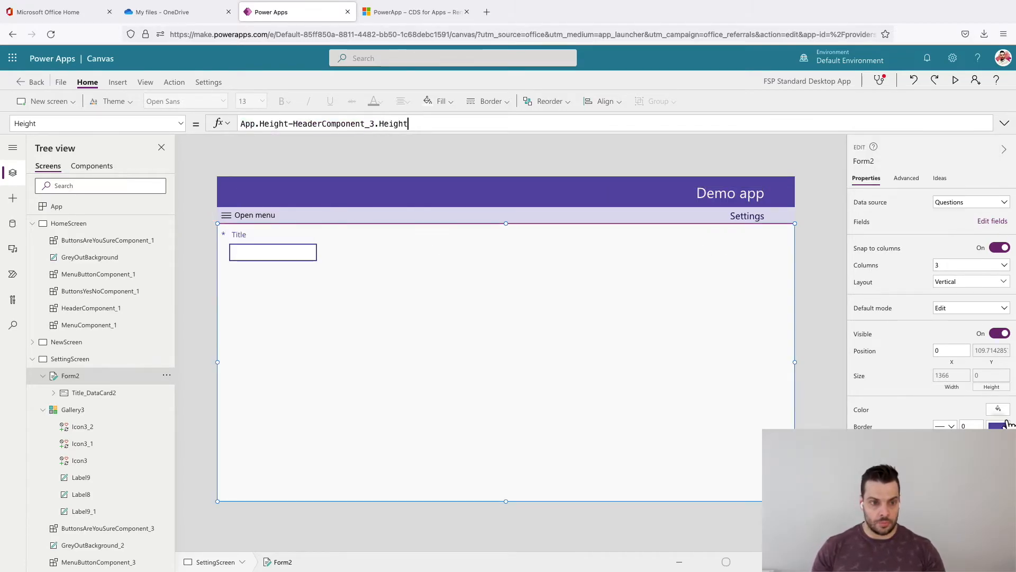
{"action": "left_click", "coordinate": [834, 331]}
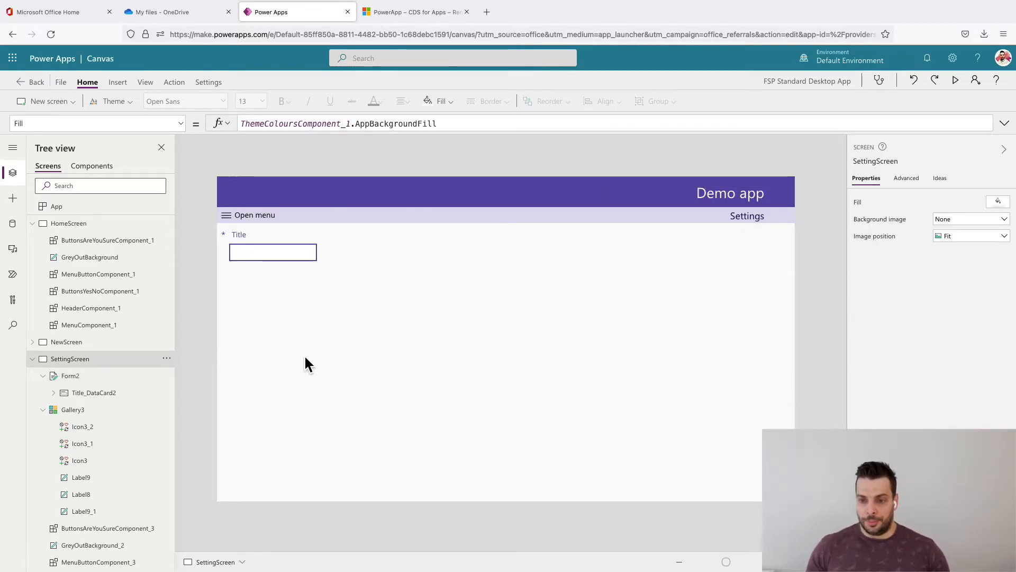
- Insert a text label on SettingScreen and place it in the subheader bar beside Open menu, at about X 236, Y 73
{"action": "left_click", "coordinate": [367, 388]}
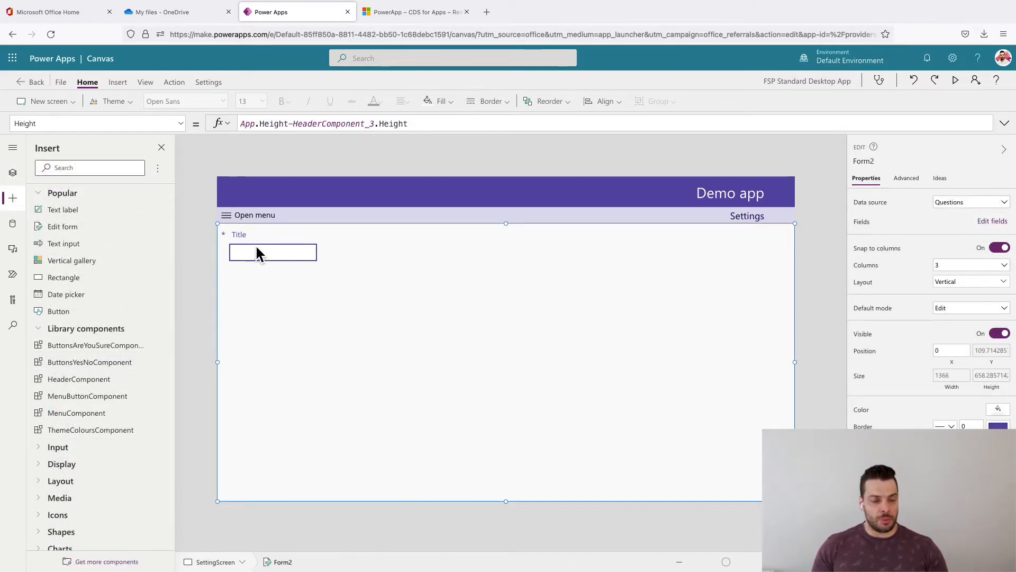
{"action": "left_click", "coordinate": [197, 272]}
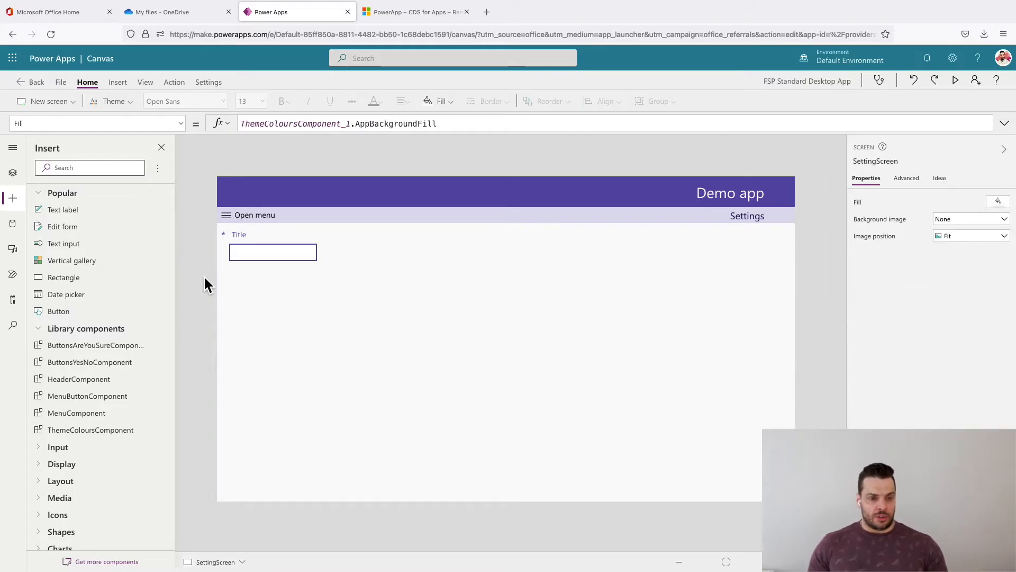
{"action": "left_click", "coordinate": [116, 86]}
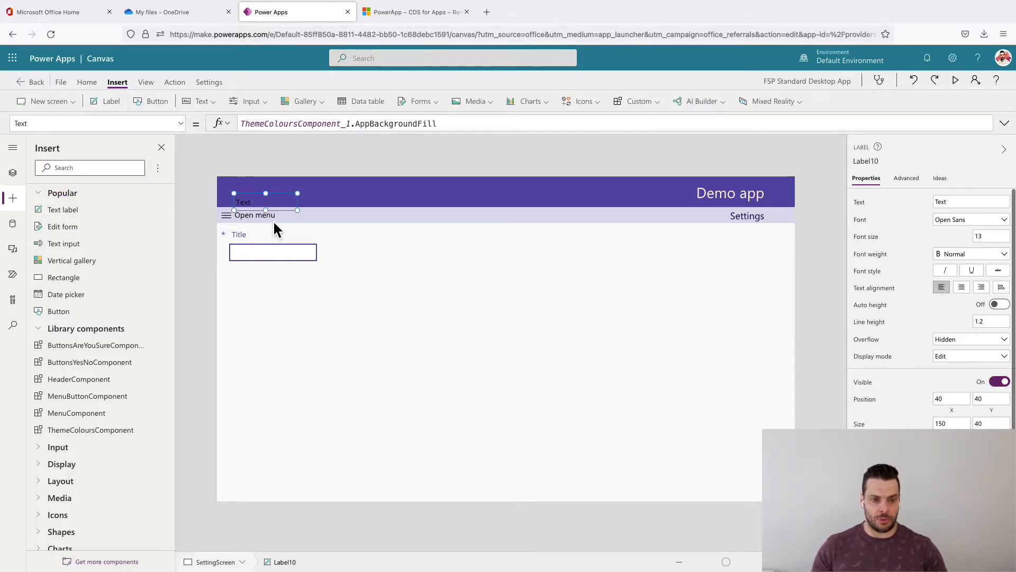
{"action": "left_click_drag", "start_coordinate": [275, 209], "coordinate": [358, 223]}
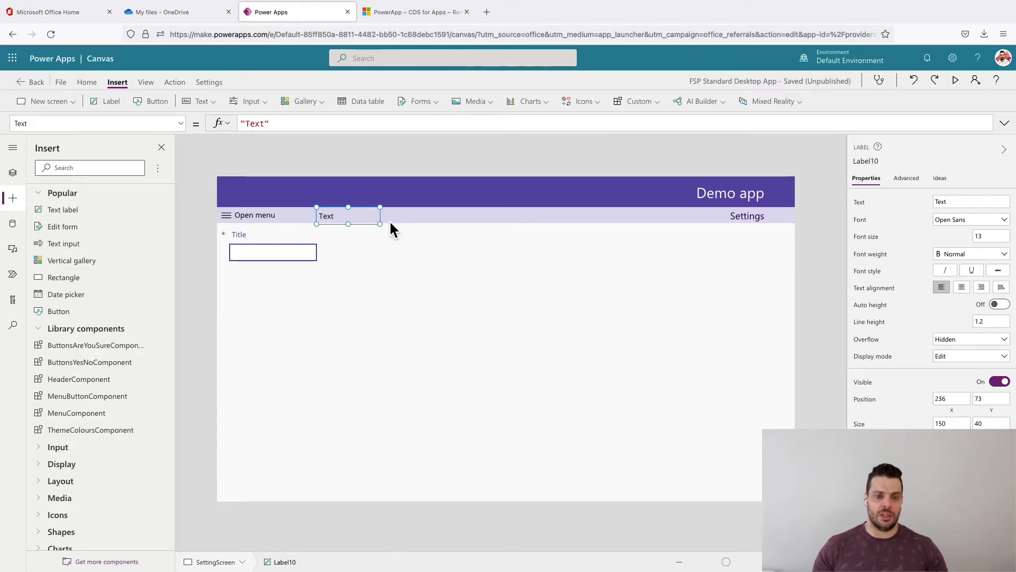
- Set the new subheader label's X position formula to MenuButtonComponent_3.Width
{"action": "left_click", "coordinate": [281, 220]}
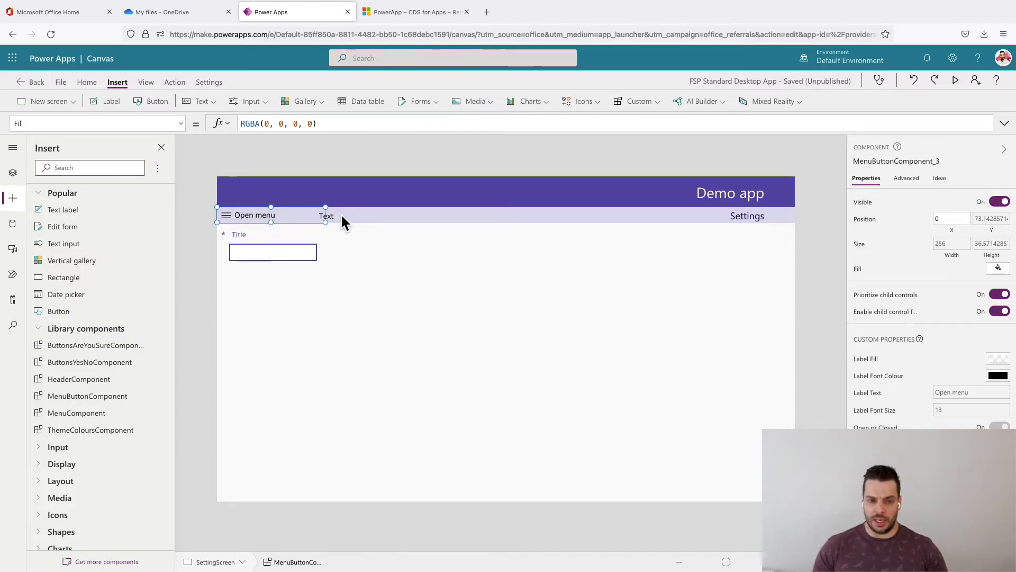
{"action": "left_click", "coordinate": [917, 162]}
{"action": "key", "text": "ctrl+c"}
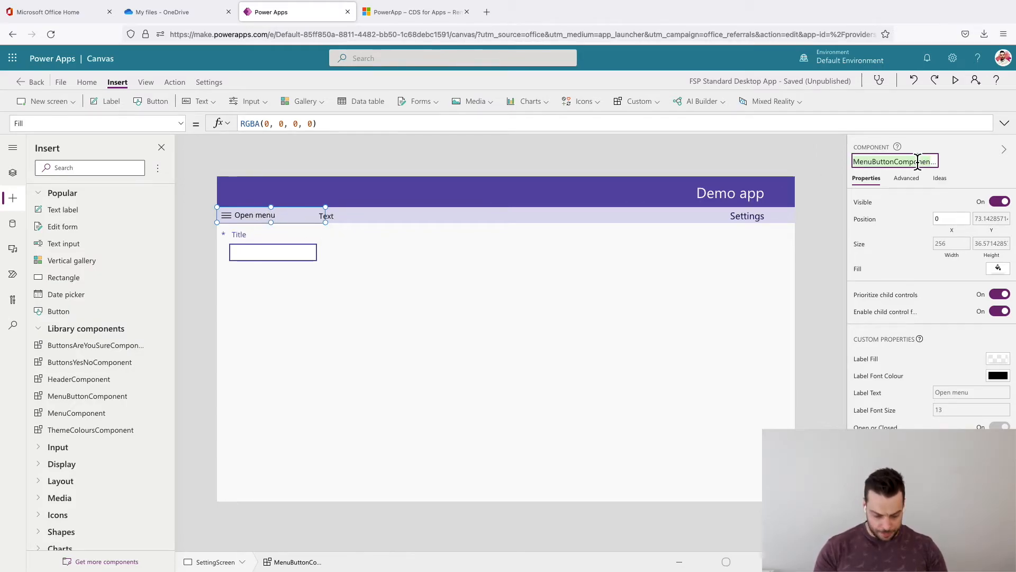
{"action": "left_click", "coordinate": [348, 214]}
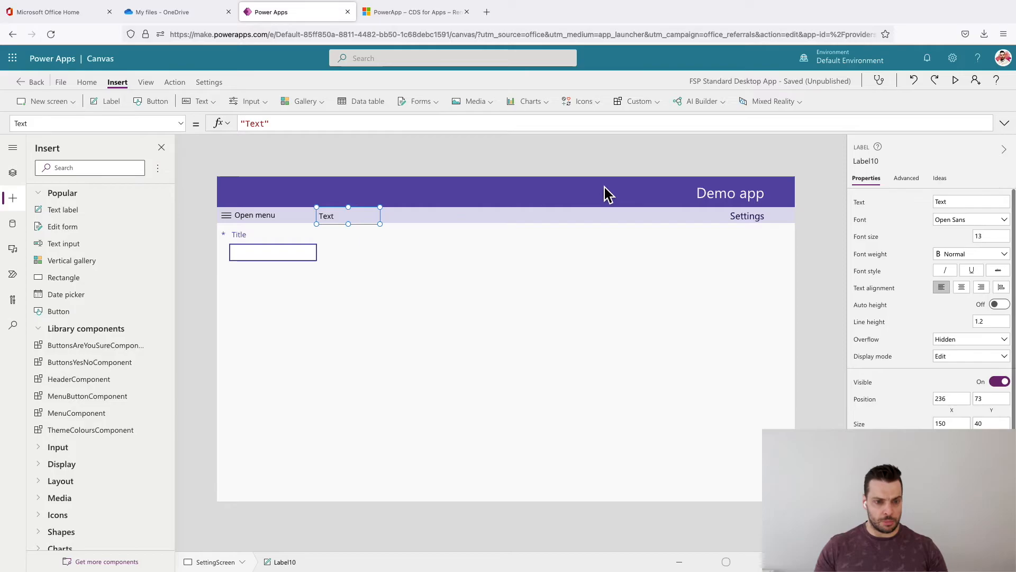
{"action": "left_click", "coordinate": [958, 413]}
{"action": "key", "text": "ctrl+a"}
{"action": "key", "text": "ctrl+v"}
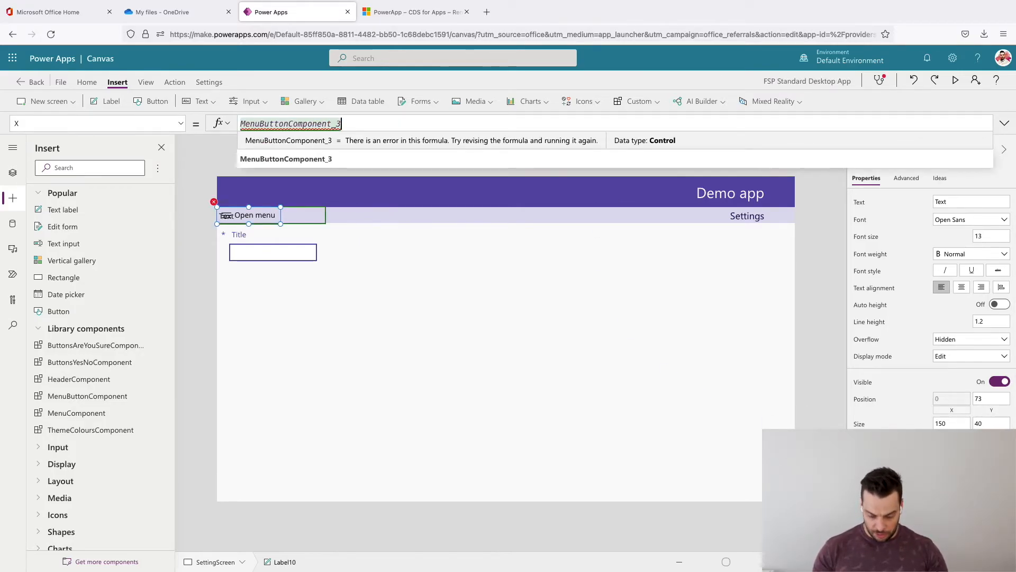
{"action": "type", "text": ".w"}
{"action": "key", "text": "Tab"}
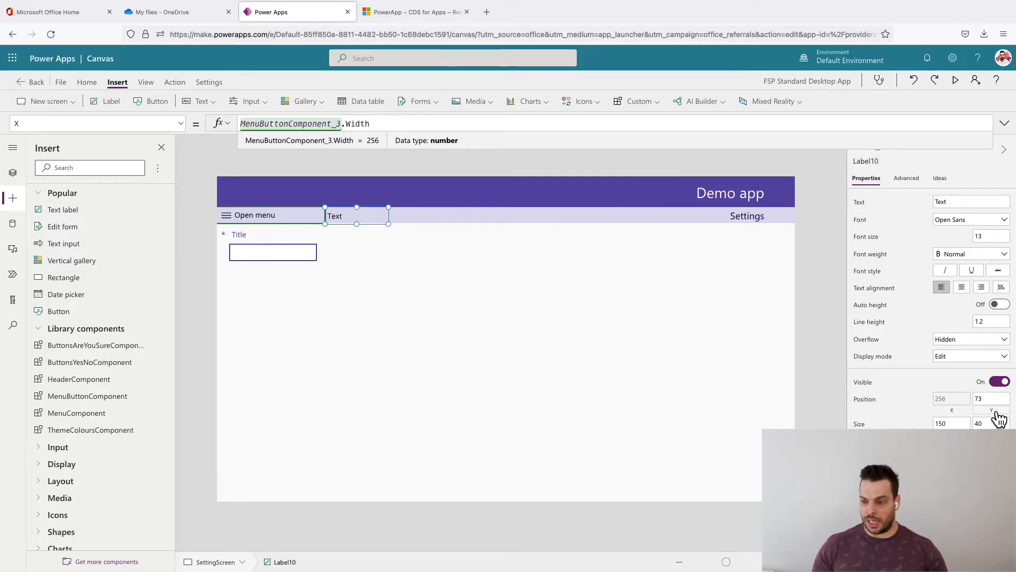
- Set the subheader label's Y position formula to MenuButtonComponent_3.Y
{"action": "left_click", "coordinate": [996, 414]}
{"action": "key", "text": "ctrl+v"}
{"action": "type", "text": "."}
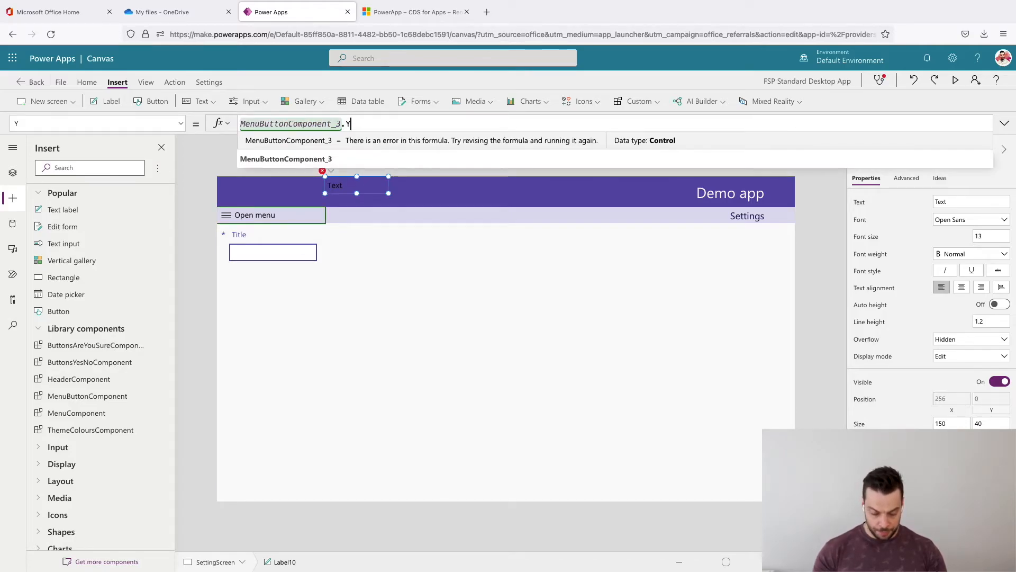
{"action": "type", "text": "Y"}
- Set the subheader label's Width formula to MenuButtonComponent_3.Width
{"action": "left_click", "coordinate": [952, 435]}
{"action": "key", "text": "ctrl+v"}
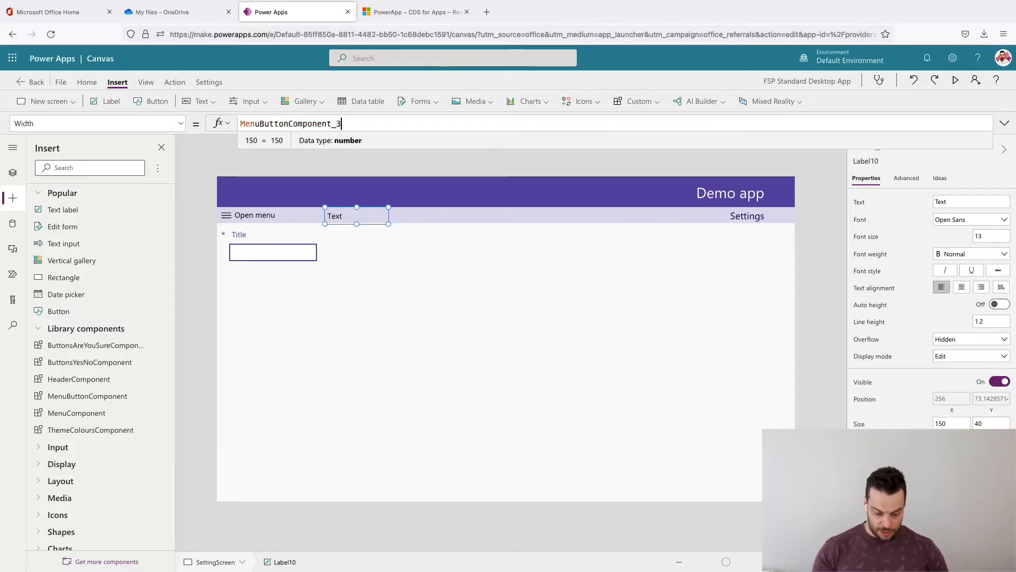
{"action": "type", "text": ".Width"}
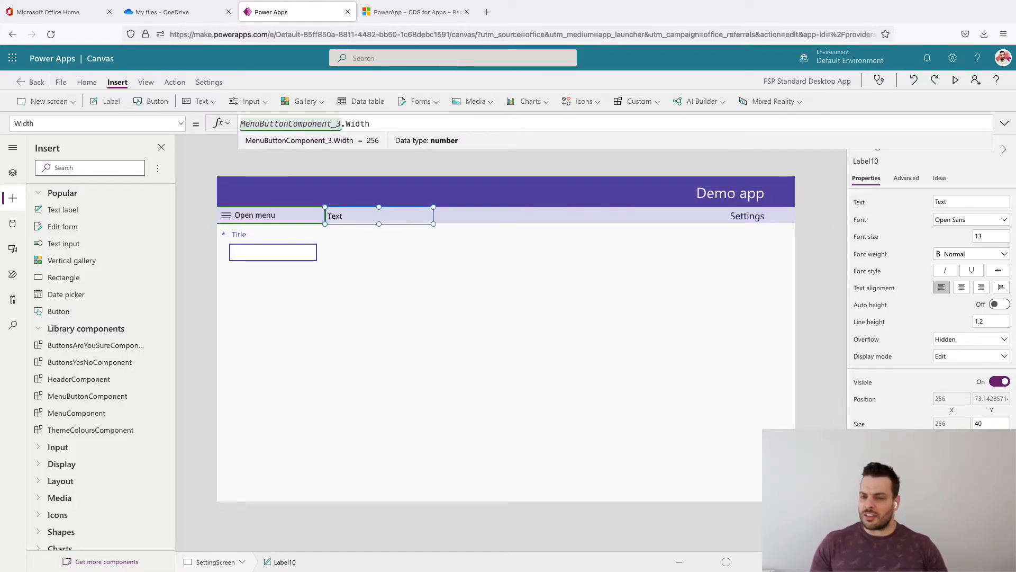
- Set the subheader label's Height formula to MenuButtonComponent_3.Height
{"action": "left_click", "coordinate": [992, 435]}
{"action": "key", "text": "ctrl+v"}
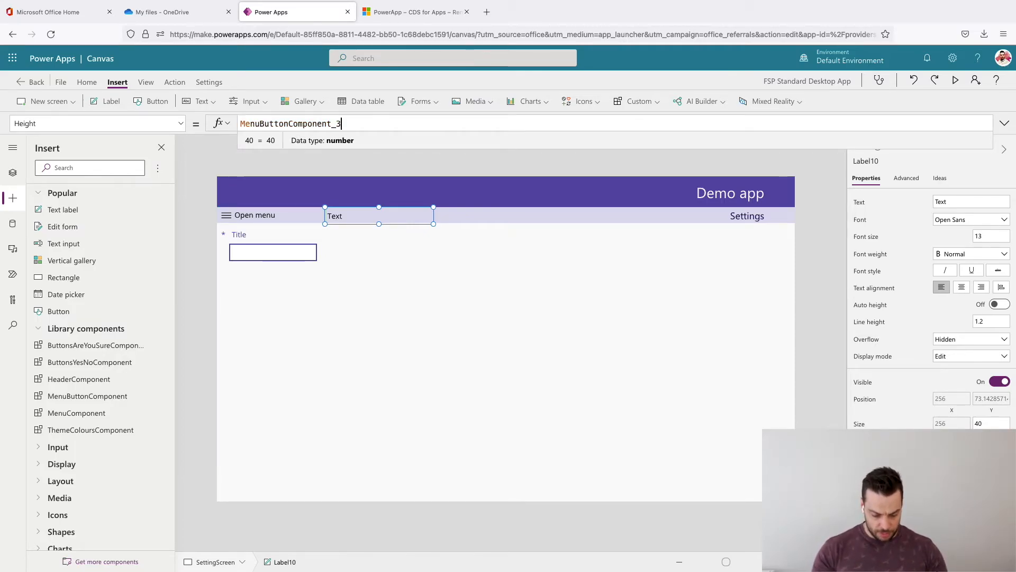
{"action": "type", "text": ".H"}
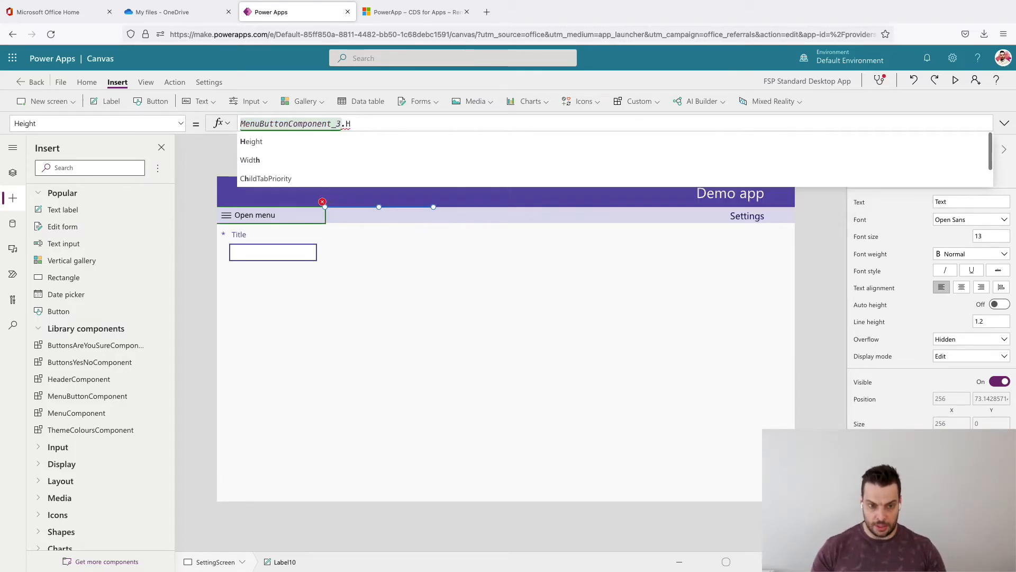
{"action": "type", "text": "eight"}
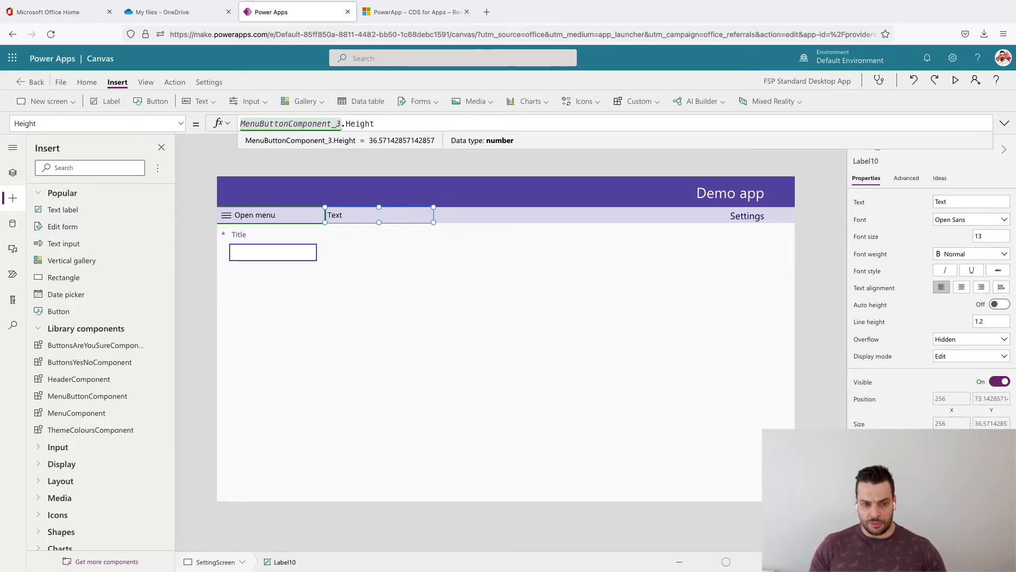
{"action": "key", "text": "Return"}
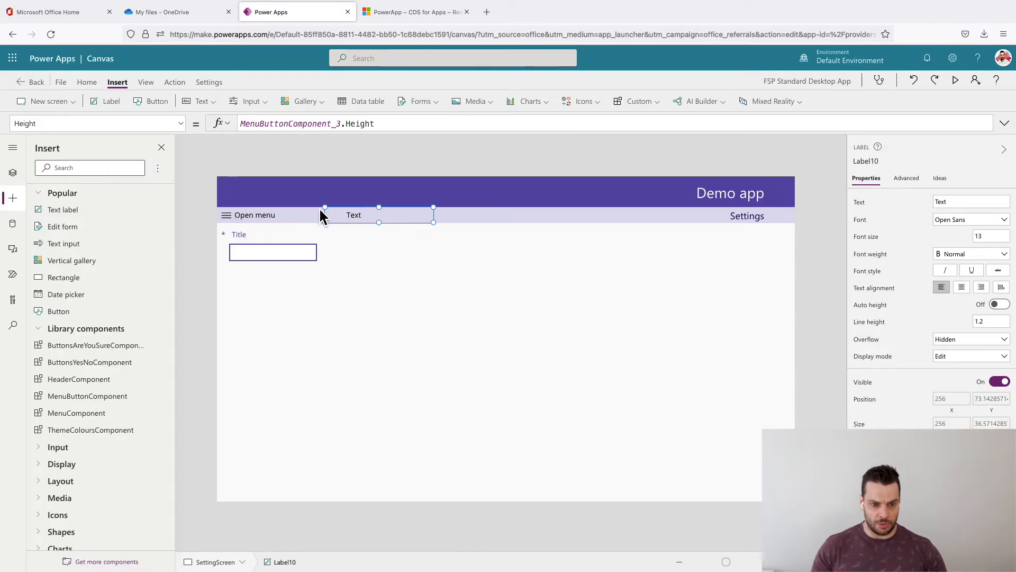
- Change the subheader label's text to "Add new question"
{"action": "left_click", "coordinate": [948, 203]}
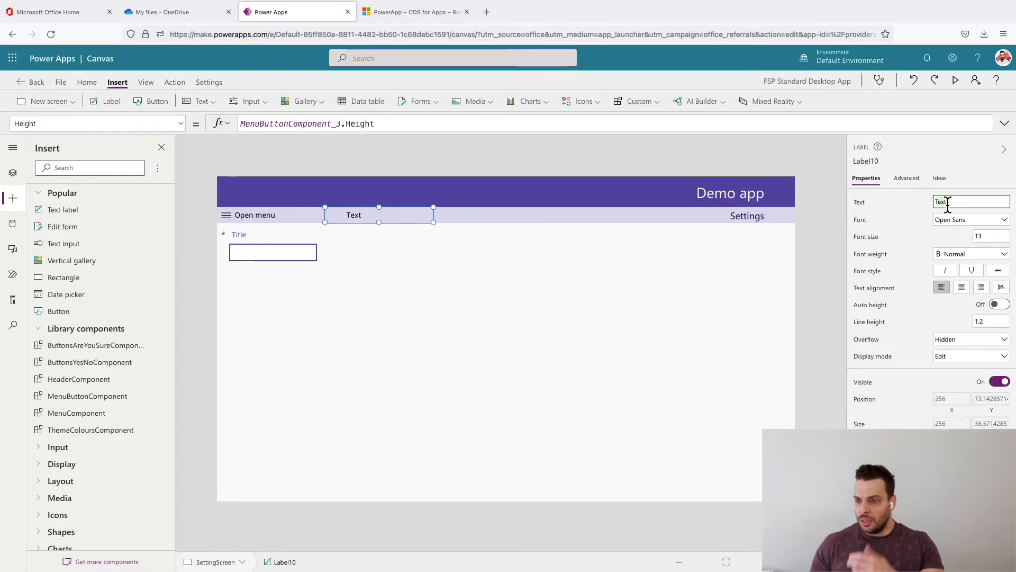
{"action": "type", "text": "Add"}
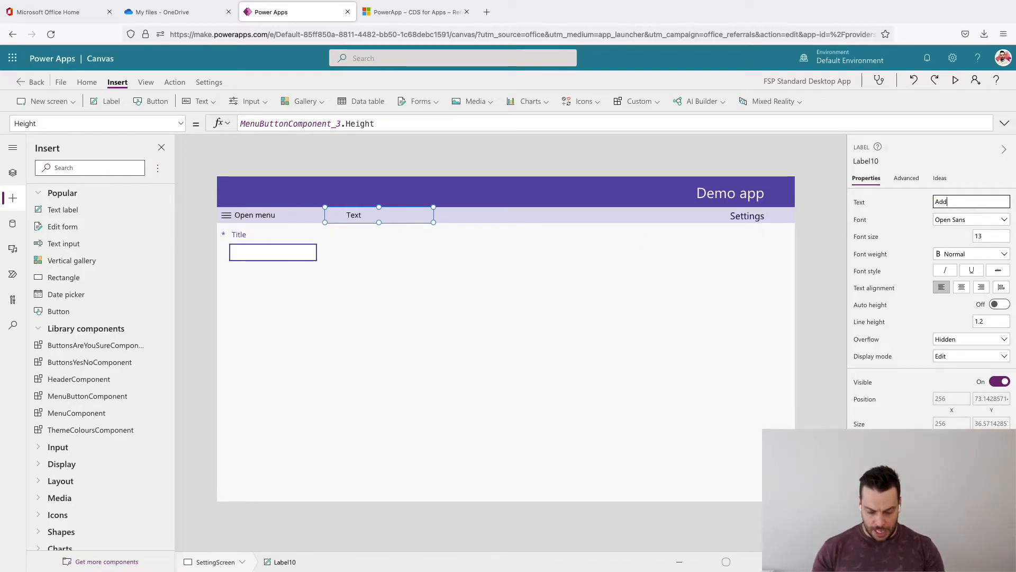
{"action": "type", "text": " new "}
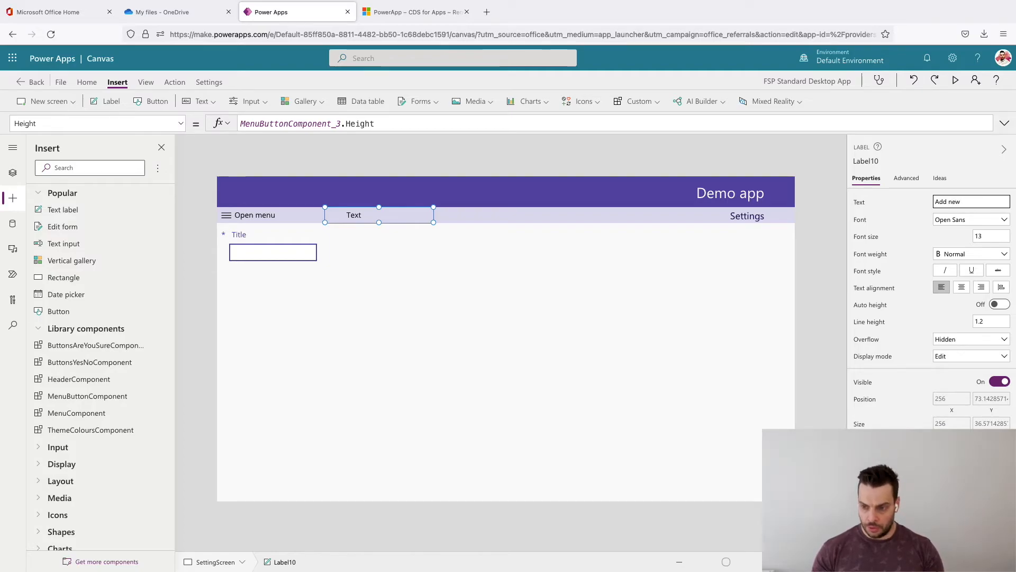
{"action": "type", "text": "question"}
{"action": "key", "text": "BackSpace"}
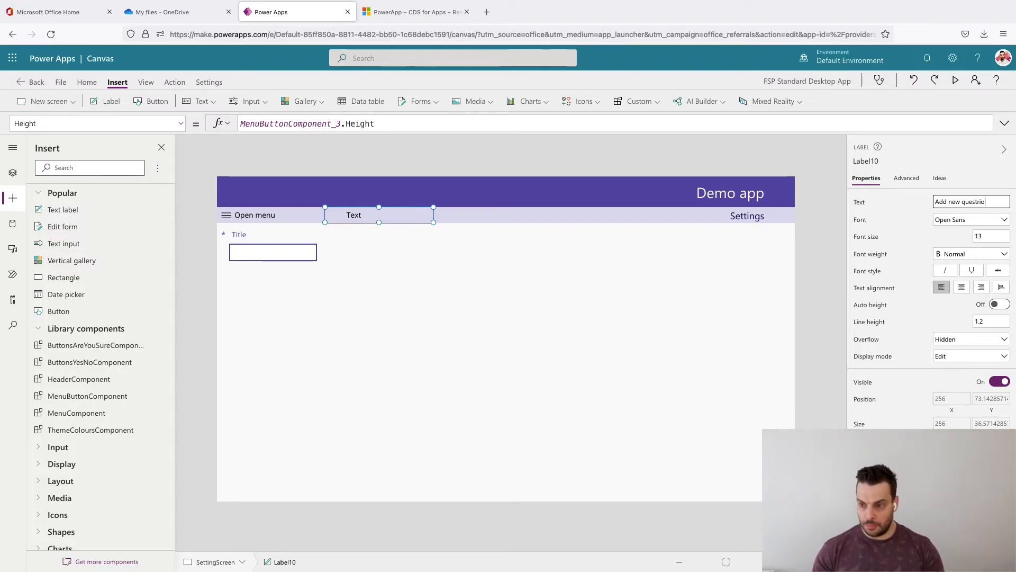
{"action": "type", "text": "ti"}
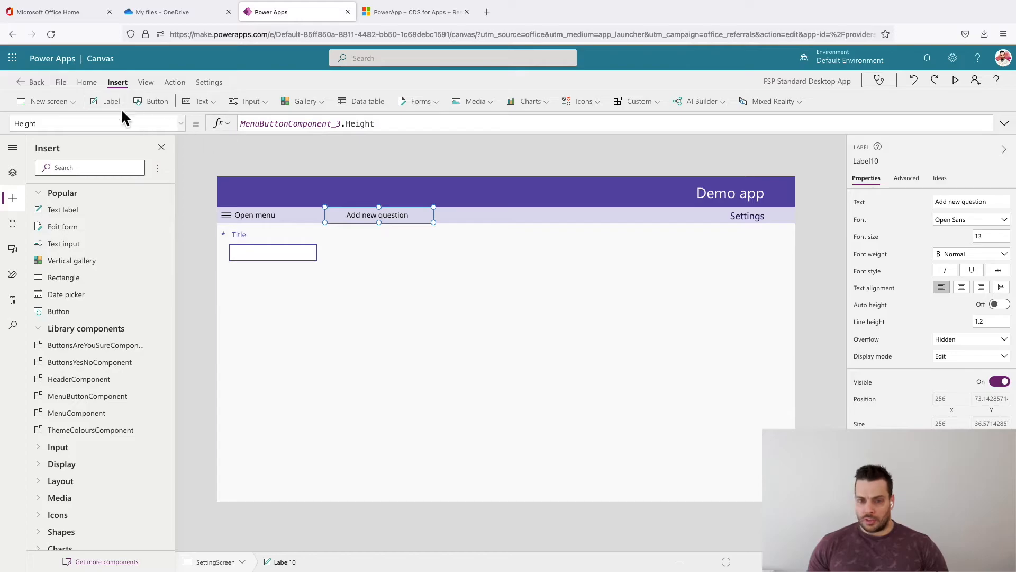
- Insert an Add icon and place it at the start of the Add new question label, at about X 245, Y 73
{"action": "left_click", "coordinate": [597, 101]}
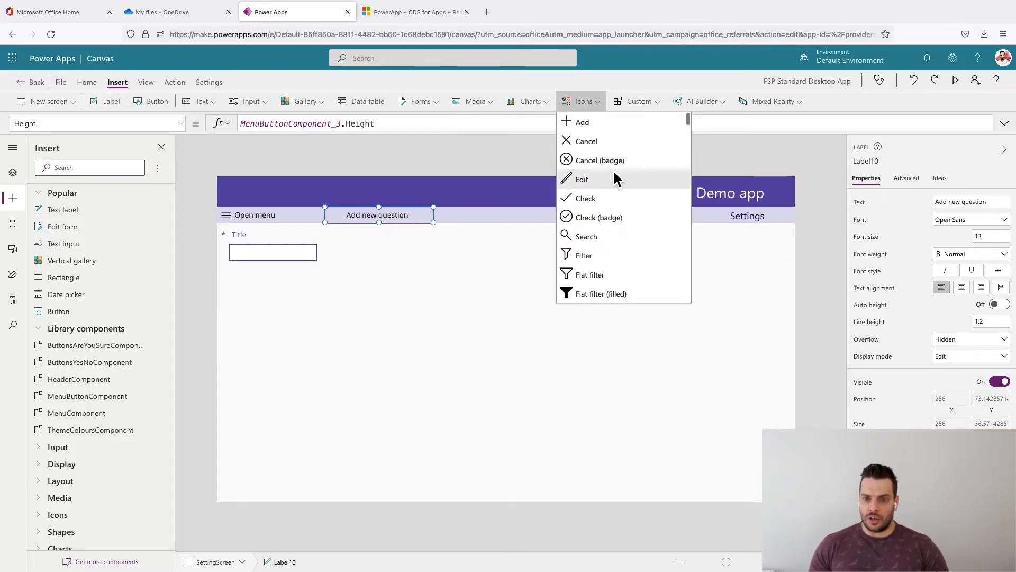
{"action": "left_click", "coordinate": [600, 125]}
{"action": "left_click_drag", "start_coordinate": [249, 209], "coordinate": [340, 226]}
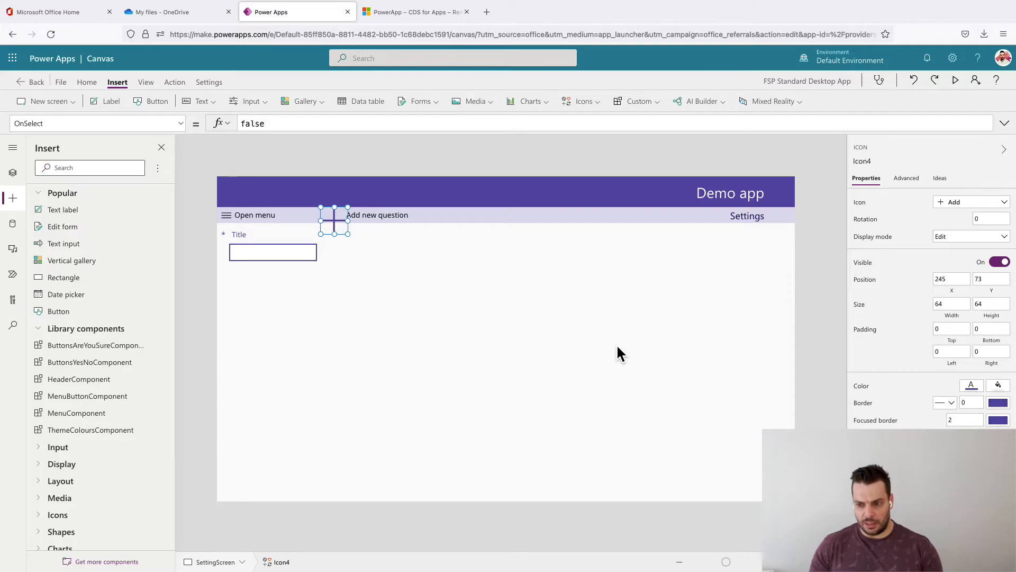
- Set the Add icon's X position formula to Label10.X, using the name of the Add new question label
{"action": "left_click", "coordinate": [400, 220]}
{"action": "left_click", "coordinate": [869, 162]}
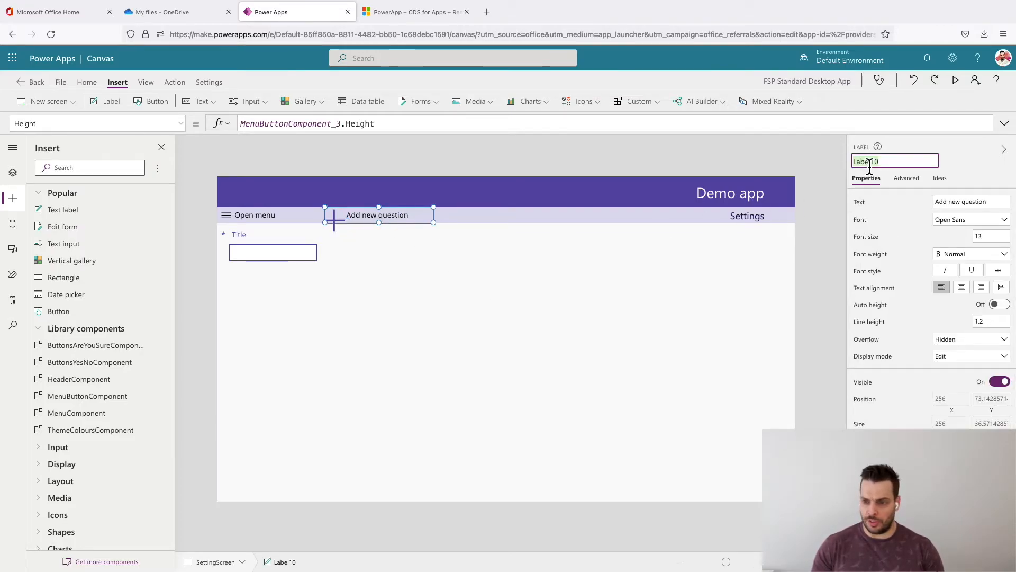
{"action": "left_click", "coordinate": [374, 170]}
{"action": "left_click", "coordinate": [334, 218]}
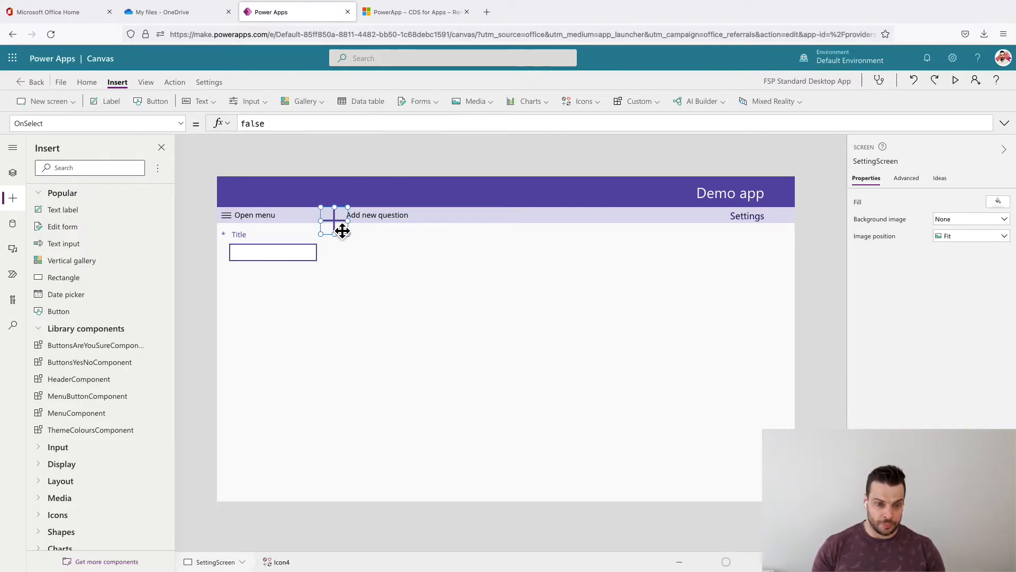
{"action": "left_click", "coordinate": [958, 294]}
{"action": "type", "text": "Label10.X"}
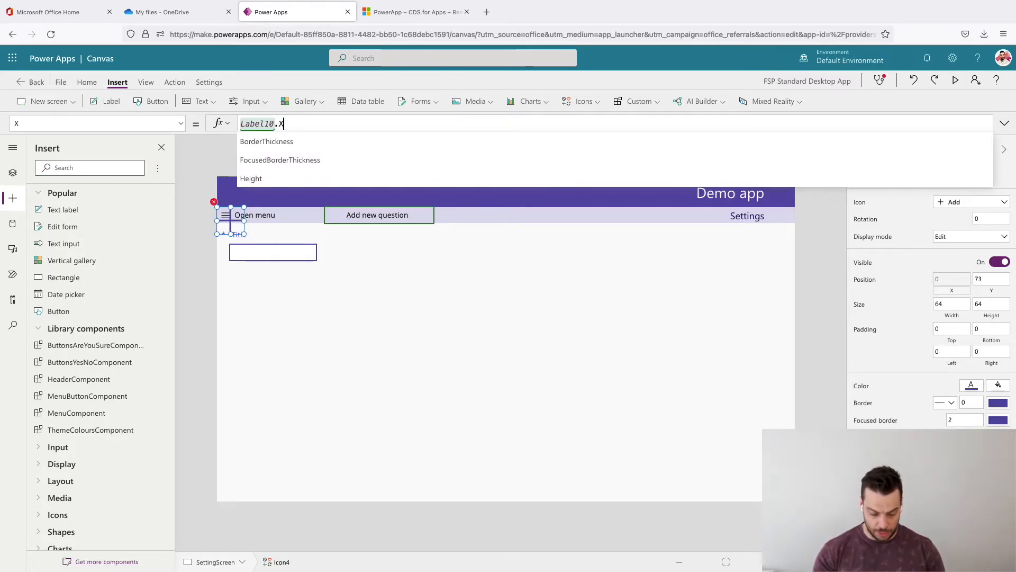
- Set the Add icon's Y position formula to Label10.Y
{"action": "left_click", "coordinate": [1002, 297]}
{"action": "type", "text": "Label10"}
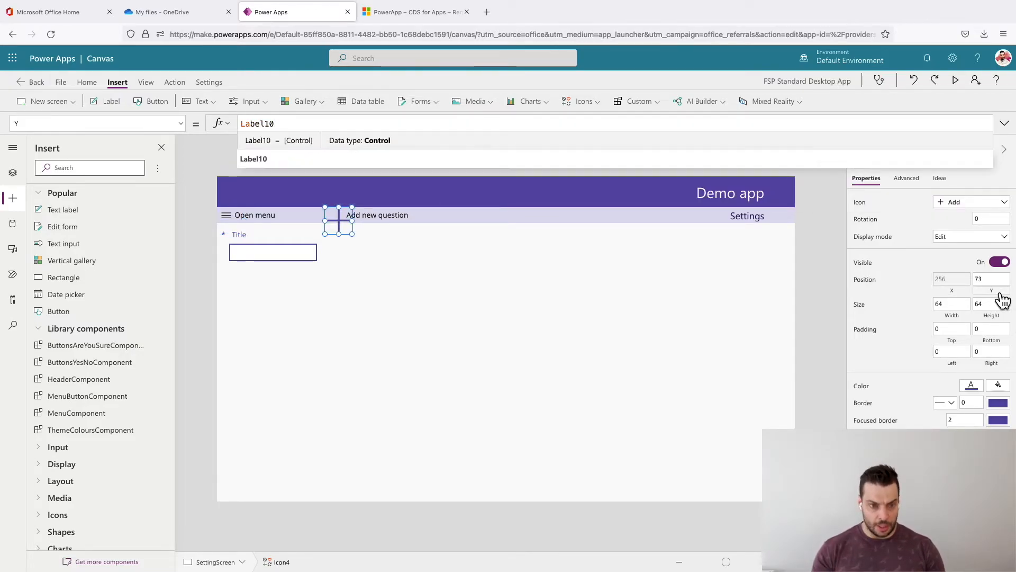
{"action": "type", "text": ".Y"}
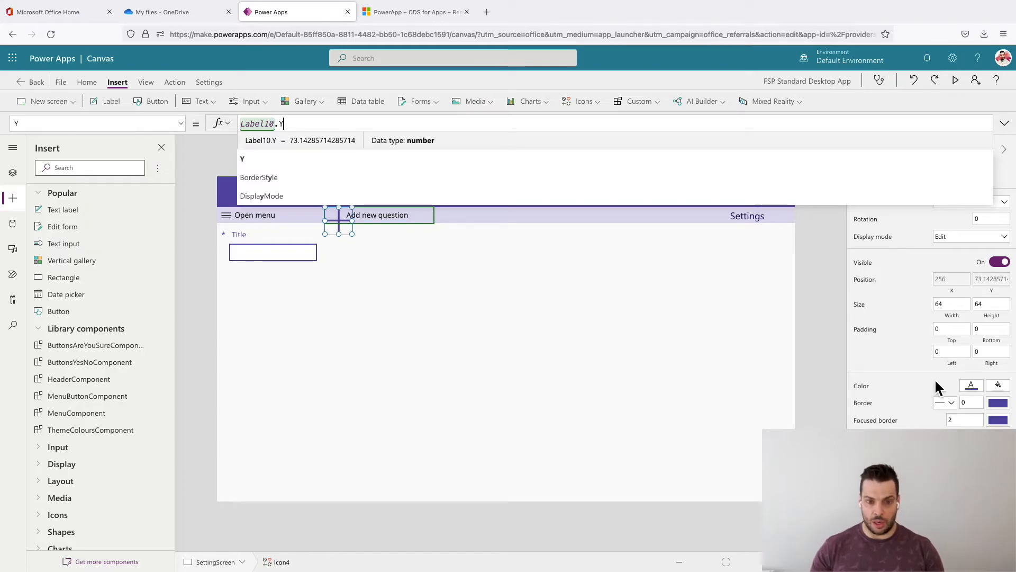
- Set the Add icon's Width formula to Label10.Width
{"action": "left_click", "coordinate": [959, 319]}
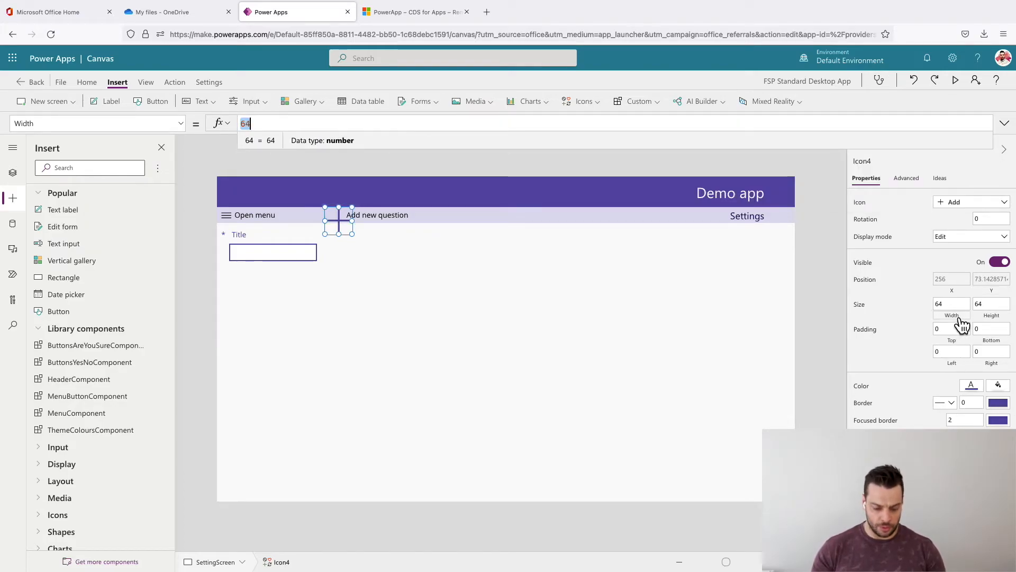
{"action": "type", "text": "Label10"}
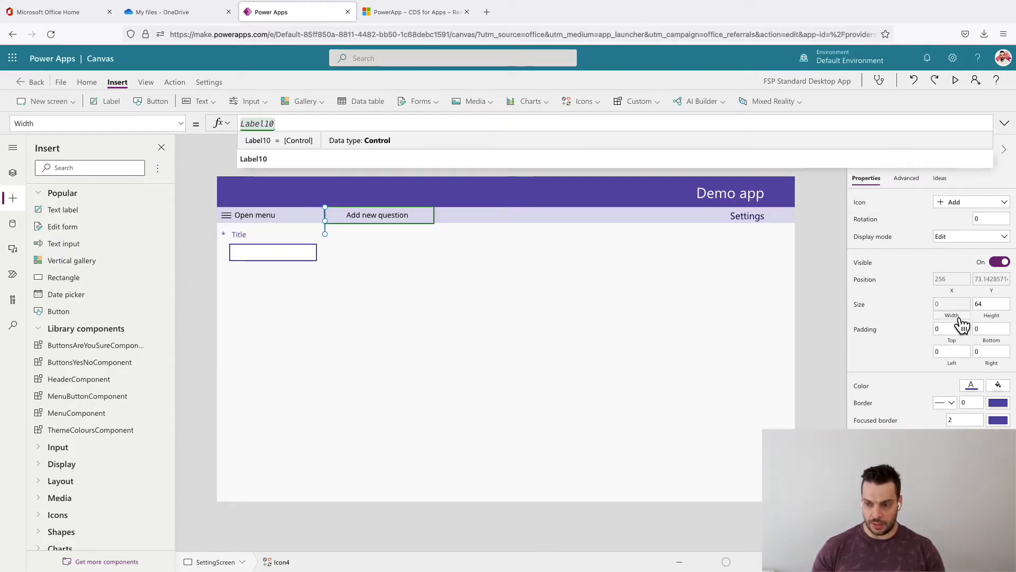
{"action": "type", "text": ".Height"}
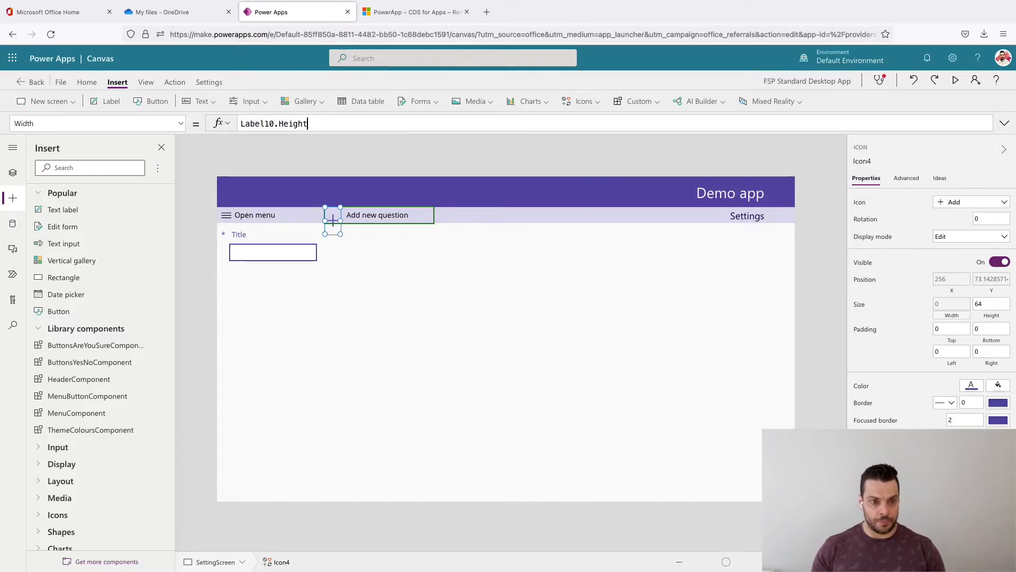
{"action": "key", "text": "BackSpace"}
{"action": "key", "text": "BackSpace"}
{"action": "key", "text": "BackSpace"}
{"action": "key", "text": "BackSpace"}
{"action": "key", "text": "BackSpace"}
{"action": "key", "text": "BackSpace"}
{"action": "type", "text": "Wi"}
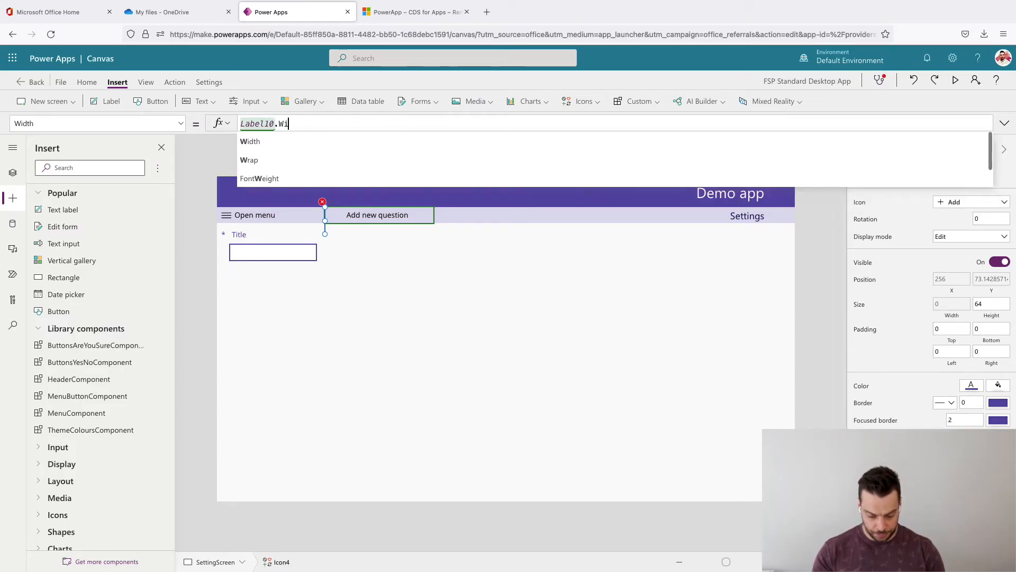
{"action": "type", "text": "dth"}
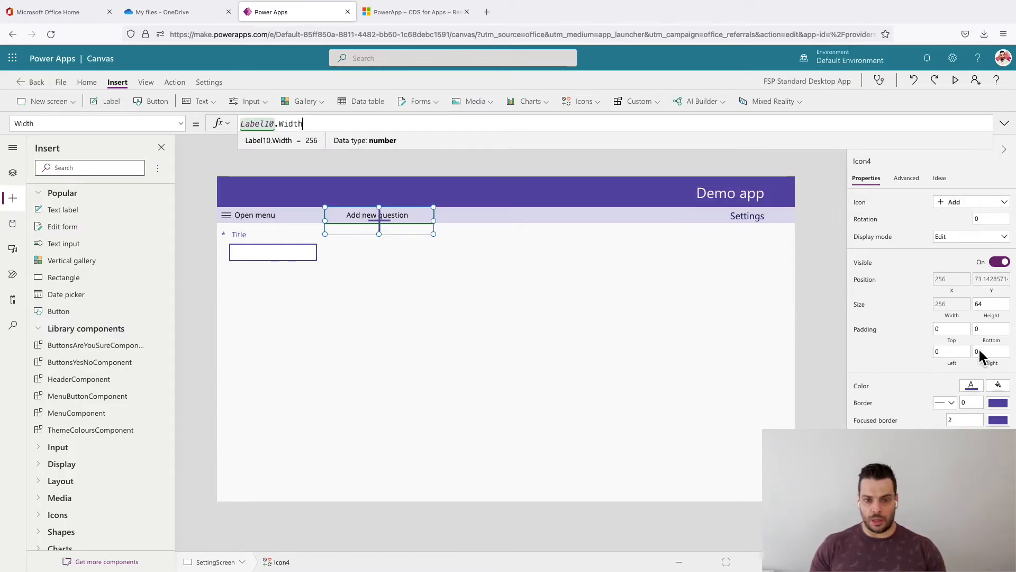
- Set the Add icon's Height formula to Label10.Height
{"action": "left_click", "coordinate": [991, 305]}
{"action": "type", "text": "Label10.H"}
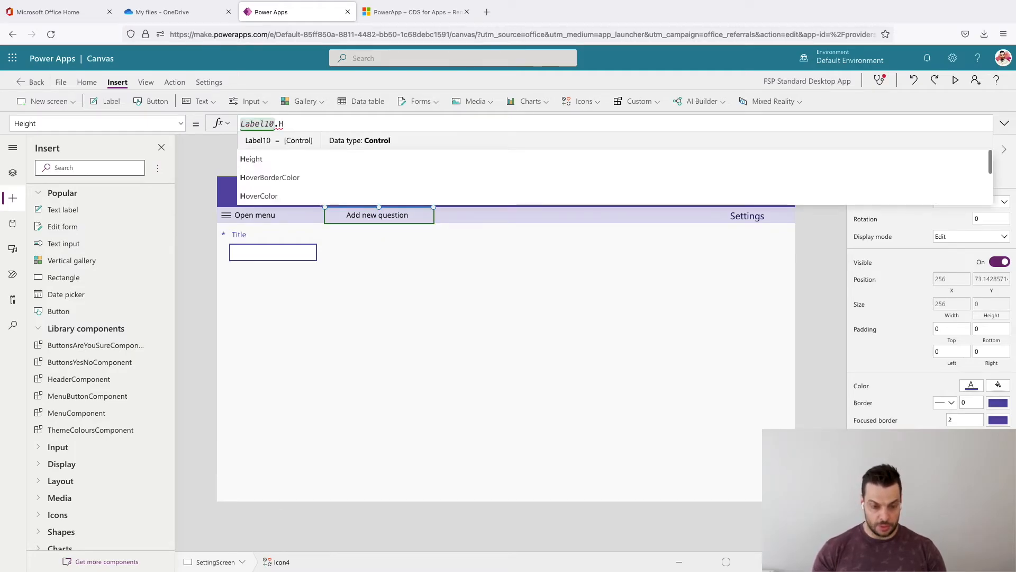
{"action": "type", "text": "eight"}
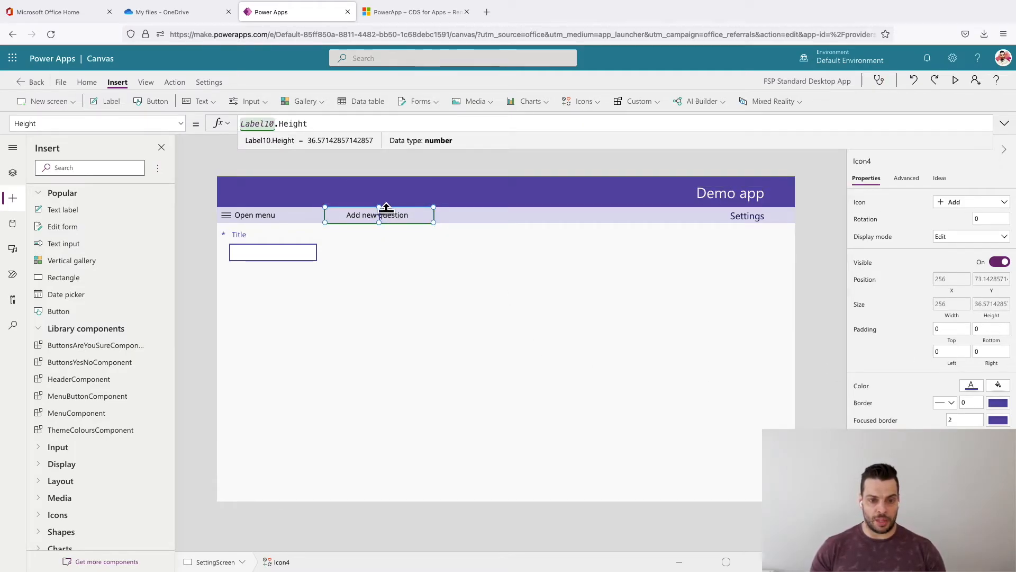
- Set the Add icon's right padding formula to Self.Width-Self.Height
{"action": "left_click", "coordinate": [999, 368]}
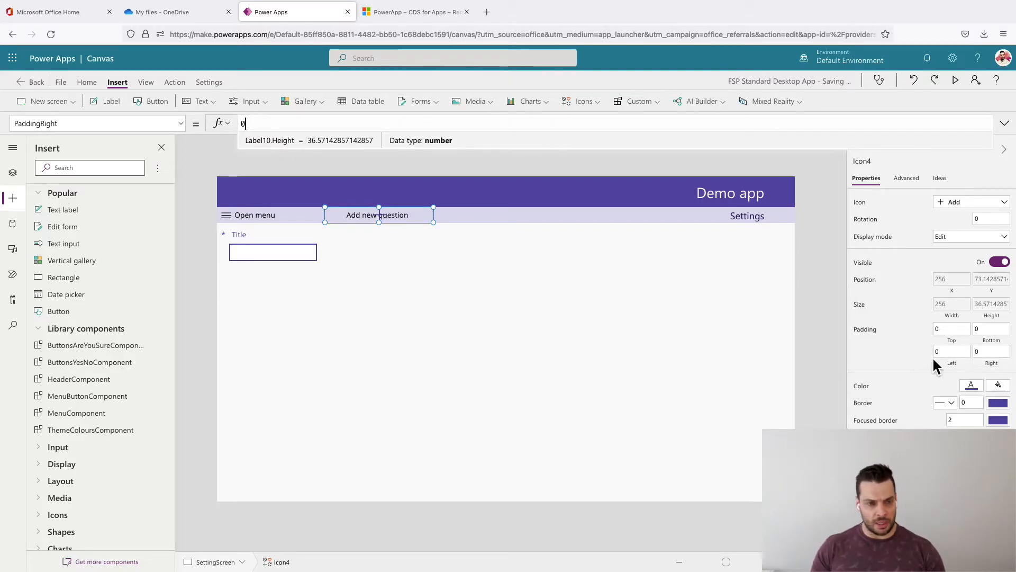
{"action": "type", "text": "Self.Width"}
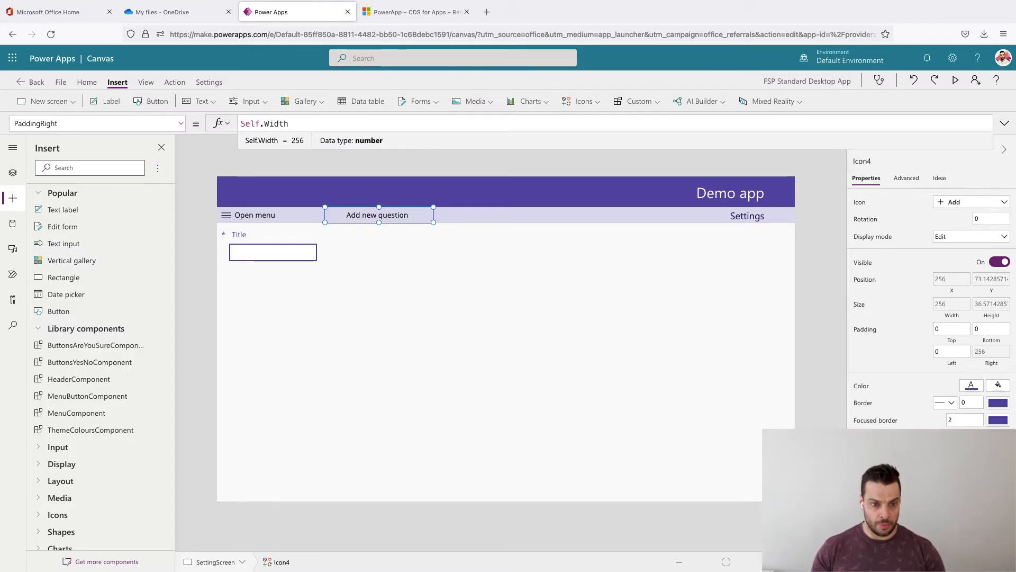
{"action": "type", "text": "-Self.height"}
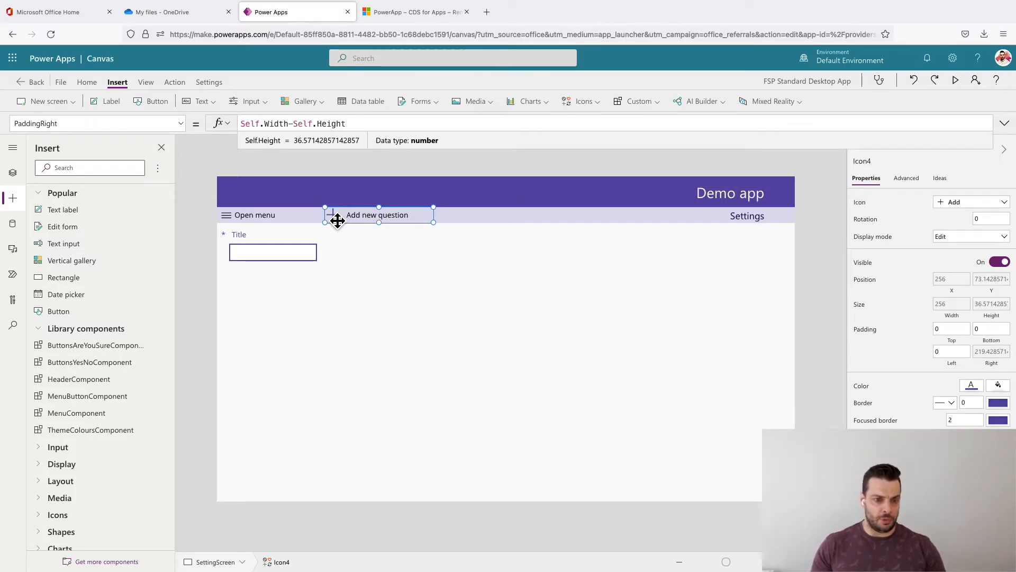
- Set the Add icon's left padding to 10
{"action": "left_click", "coordinate": [936, 352]}
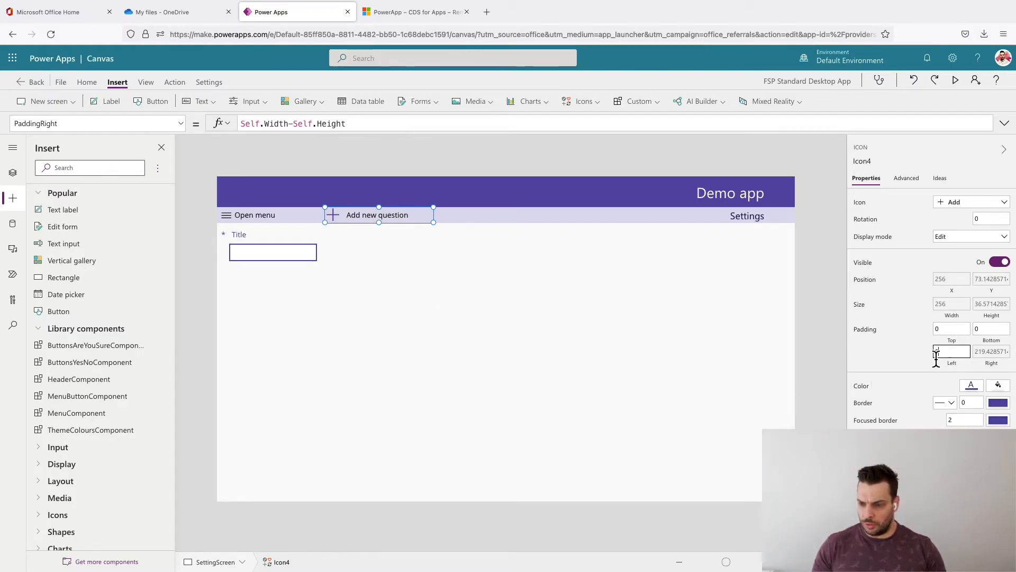
{"action": "type", "text": "10"}
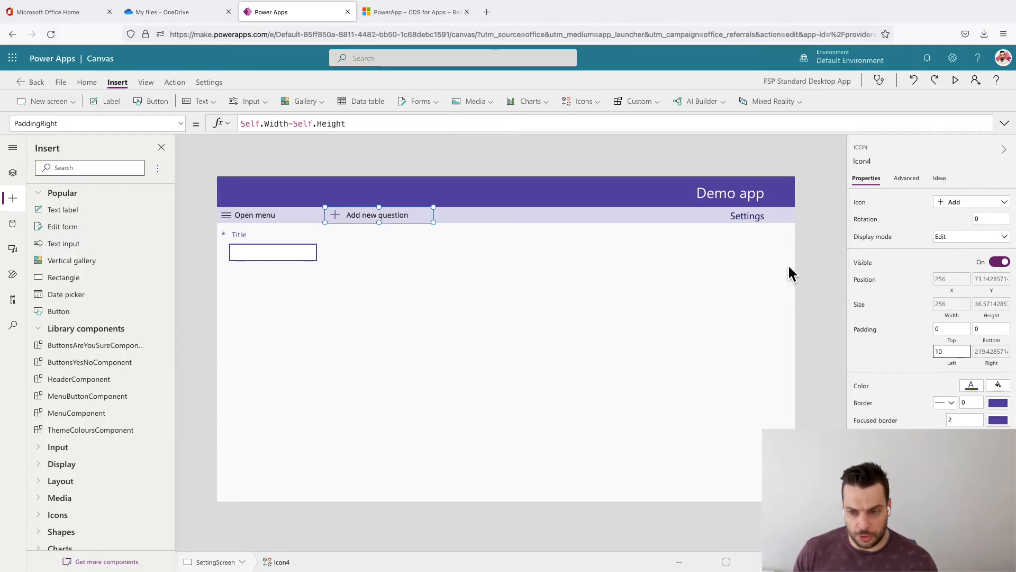
{"action": "left_click", "coordinate": [818, 271]}
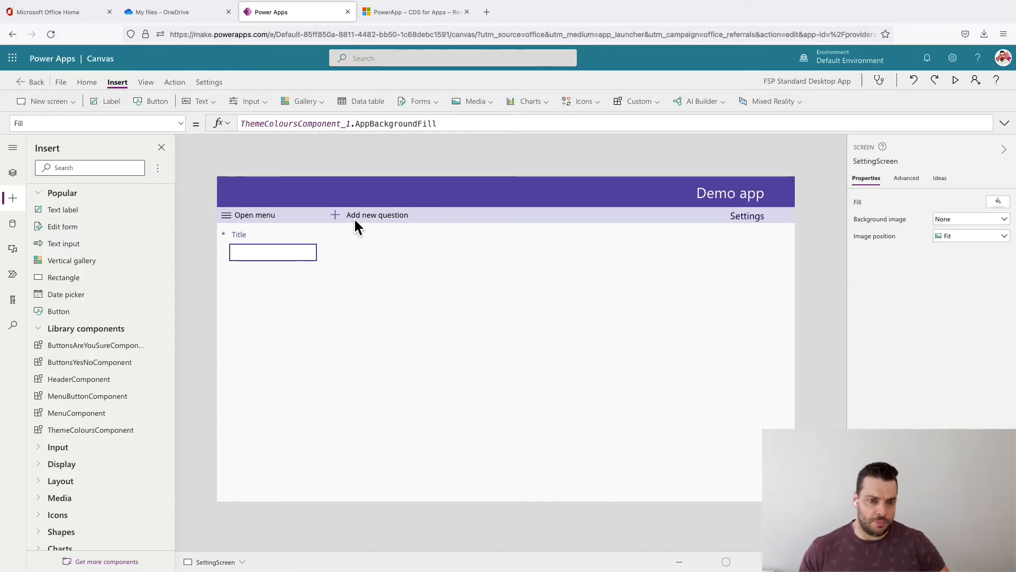
{"action": "left_click", "coordinate": [355, 217]}
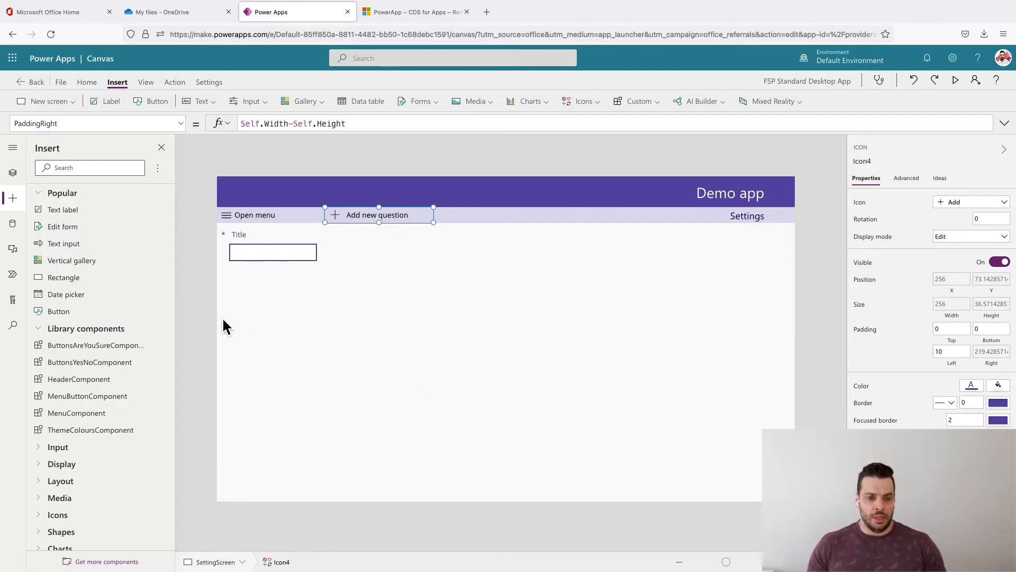
{"action": "left_click", "coordinate": [200, 307]}
- Group the Add icon (Icon4) with Label10 on SettingScreen and rename the group NewQIcon
{"action": "left_click", "coordinate": [377, 221]}
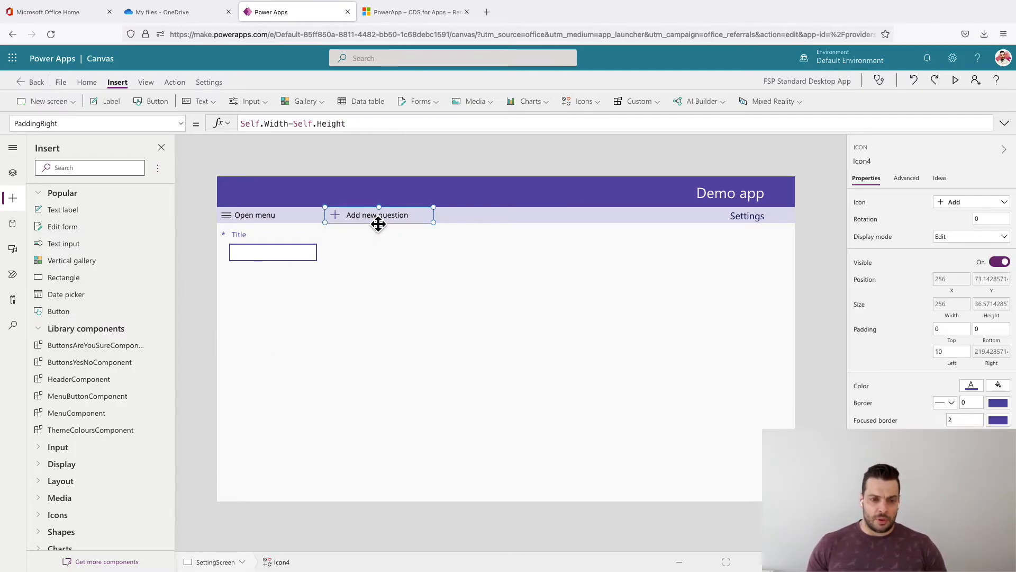
{"action": "left_click", "coordinate": [13, 173]}
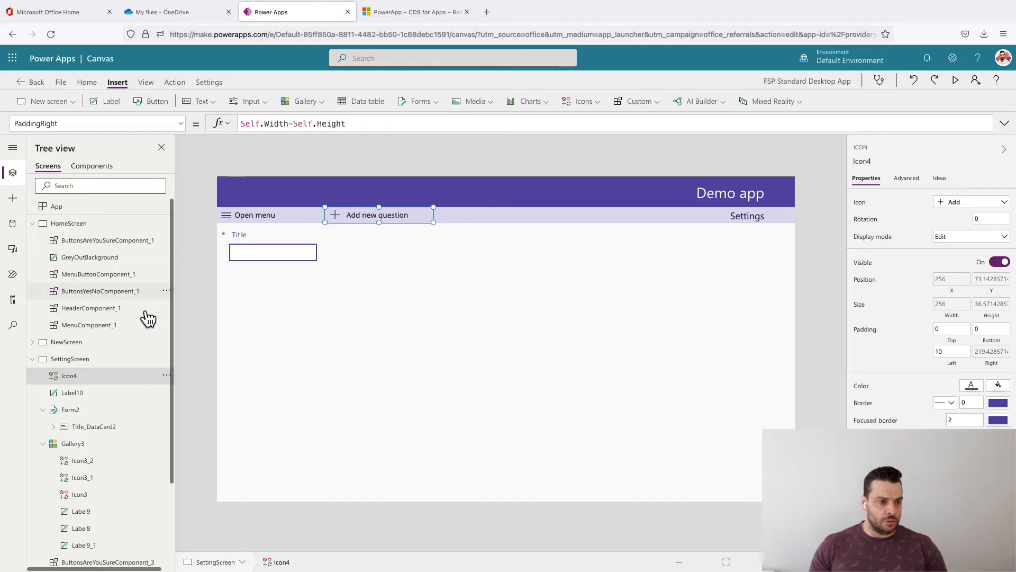
{"action": "left_click", "coordinate": [91, 396], "text": "ctrl"}
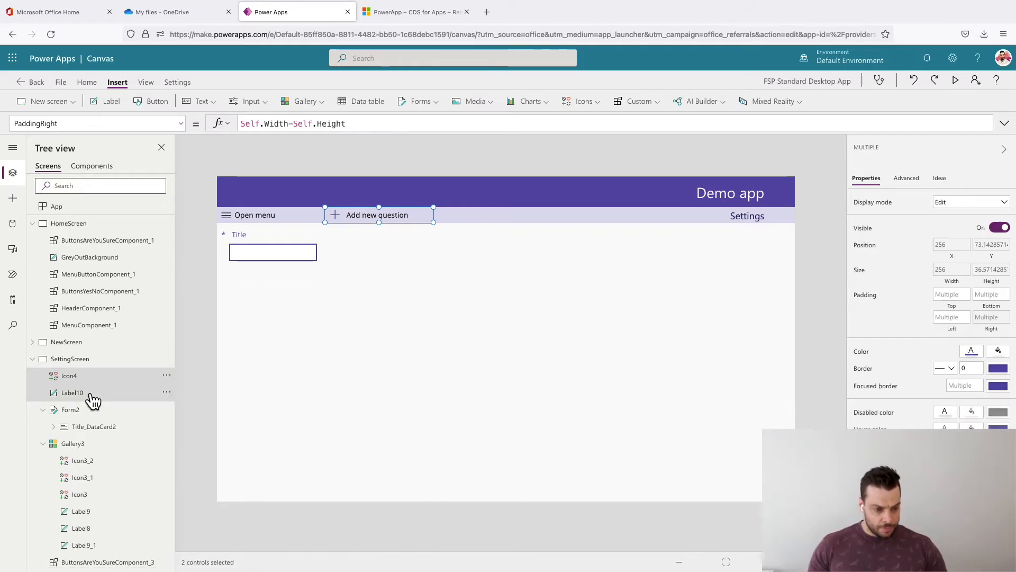
{"action": "right_click", "coordinate": [113, 400]}
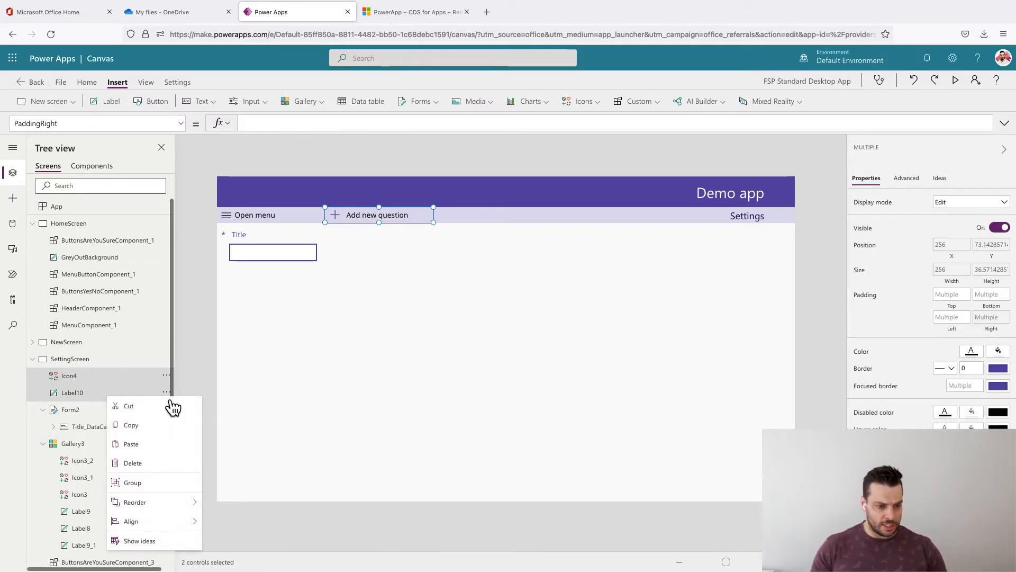
{"action": "left_click", "coordinate": [174, 491]}
{"action": "double_click", "coordinate": [97, 377]}
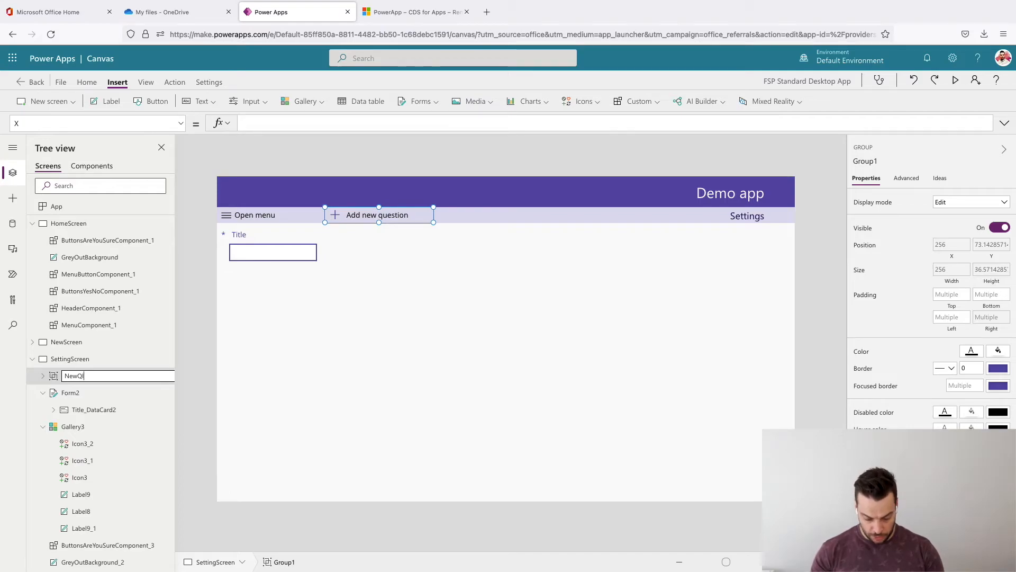
{"action": "key", "text": "Return"}
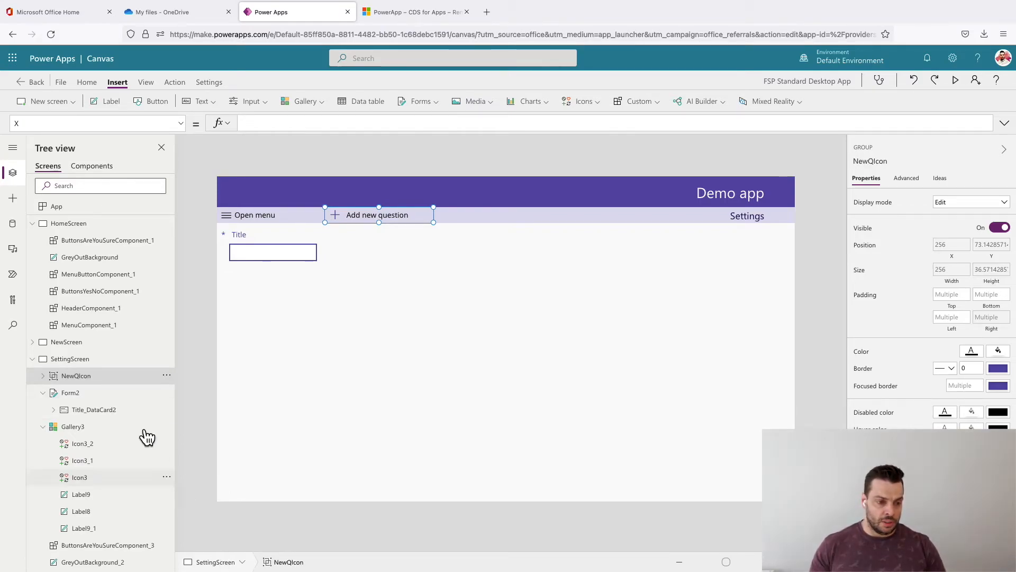
- Replace the OnSelect formula of the Add icon in the NewQIcon group with Set(varNewQuestion,true)
{"action": "left_click", "coordinate": [377, 220]}
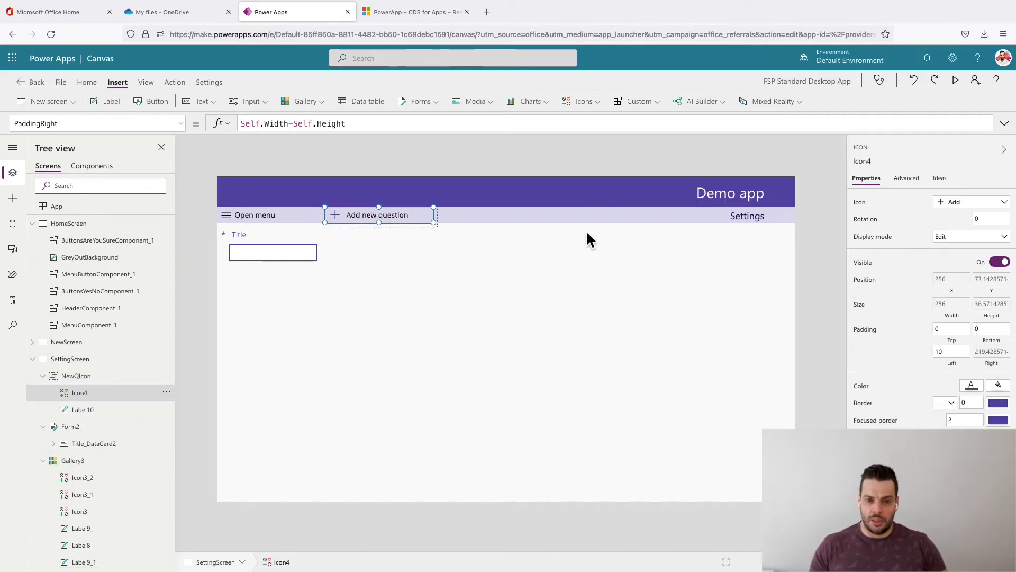
{"action": "left_click", "coordinate": [907, 181]}
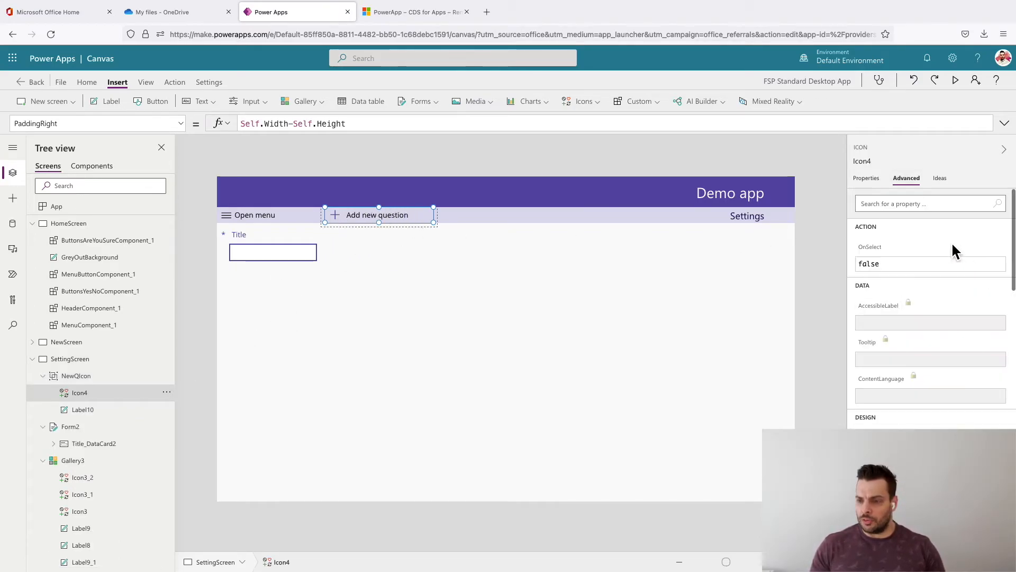
{"action": "left_click", "coordinate": [883, 260]}
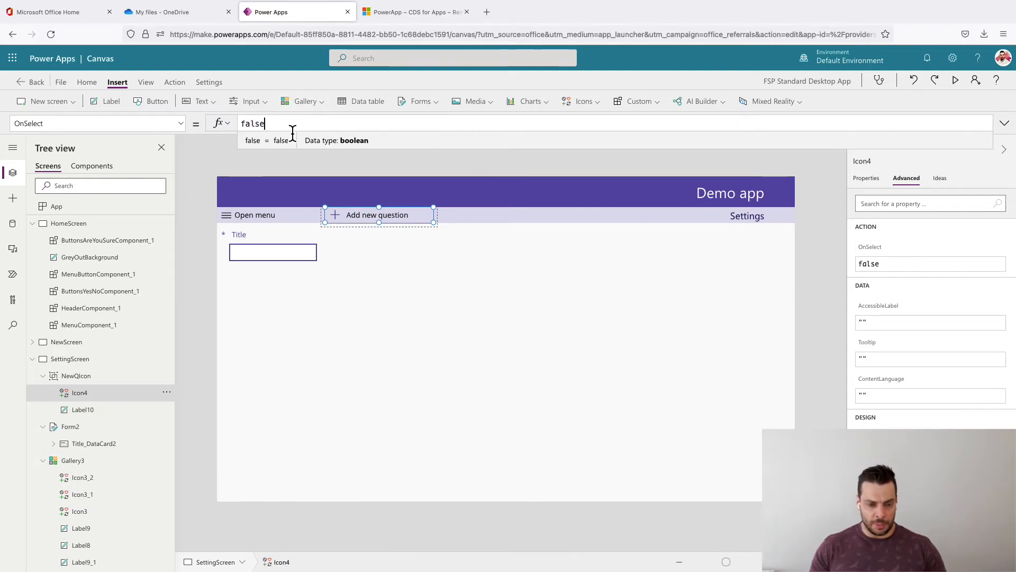
{"action": "double_click", "coordinate": [244, 131]}
{"action": "type", "text": "Set"}
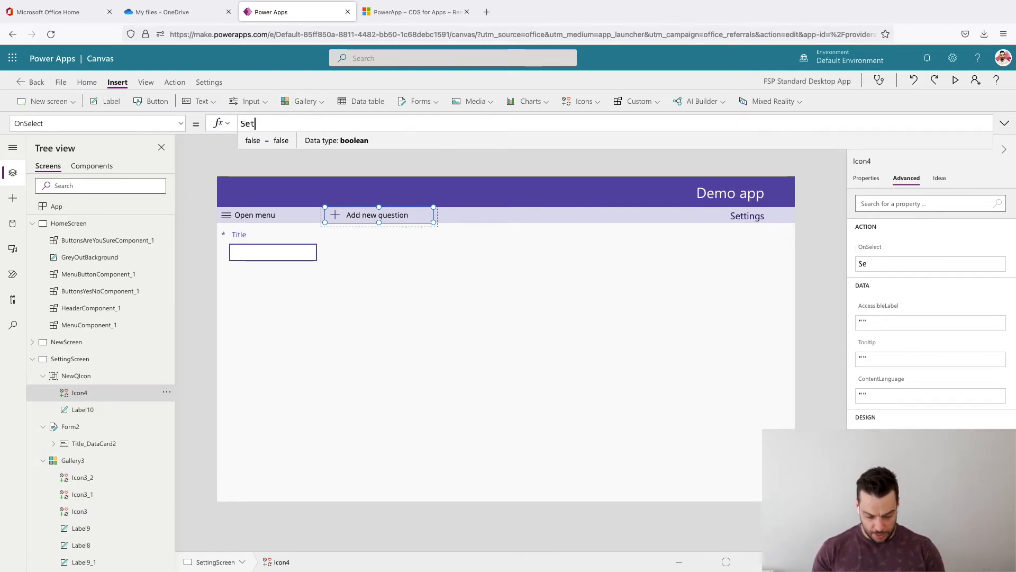
{"action": "type", "text": "(var"}
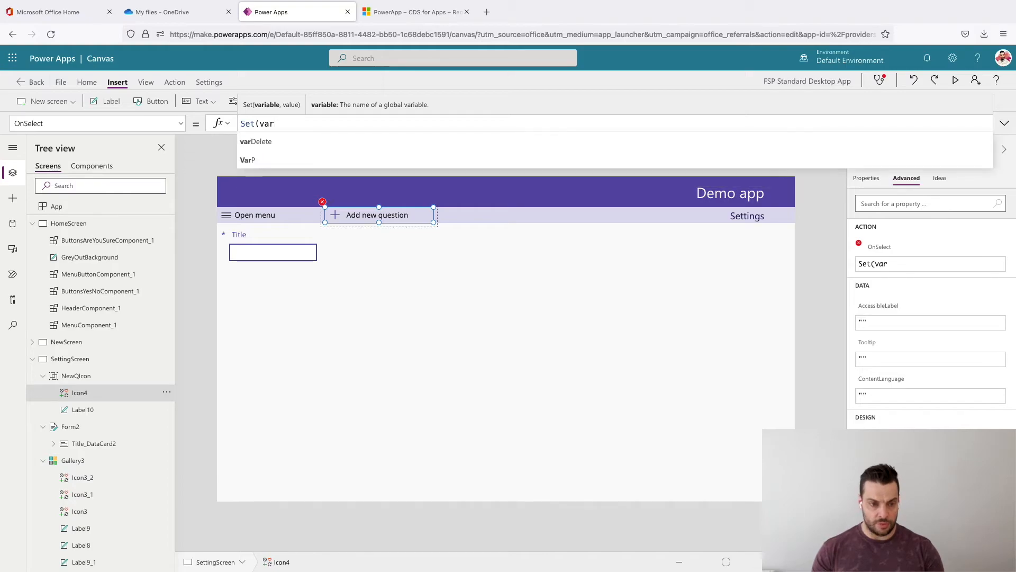
{"action": "type", "text": "NewQue"}
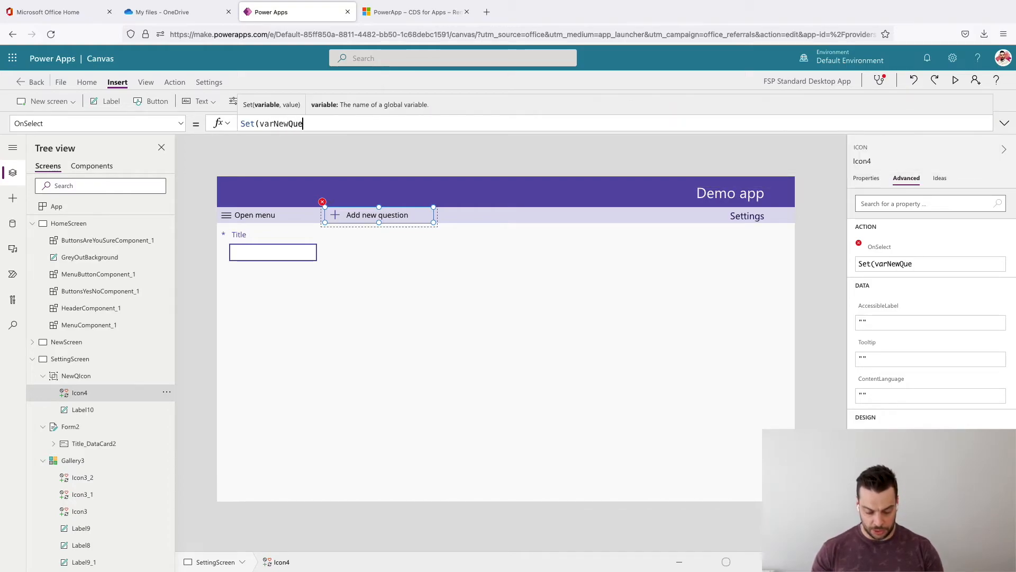
{"action": "type", "text": "stion,true"}
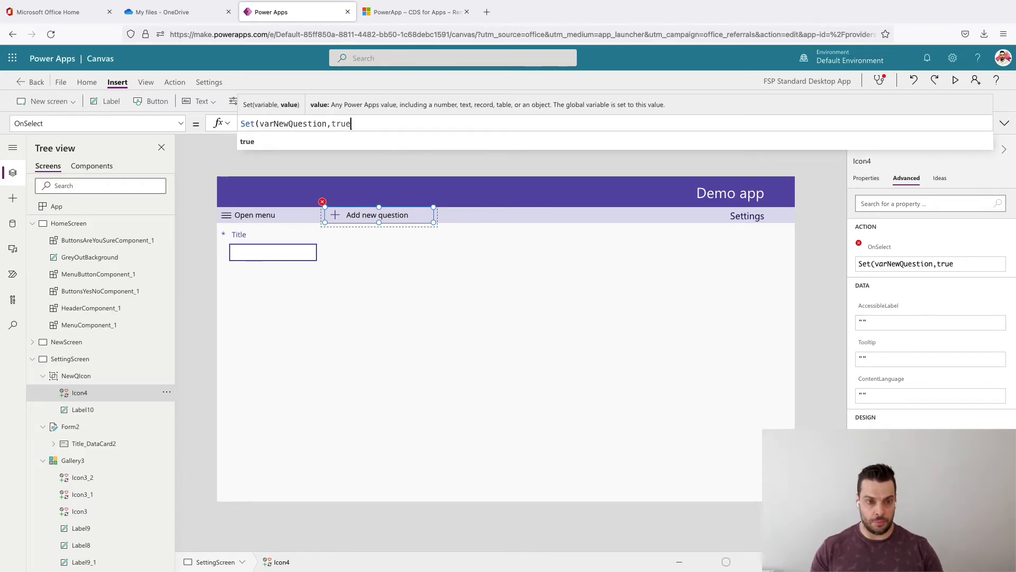
{"action": "type", "text": "0"}
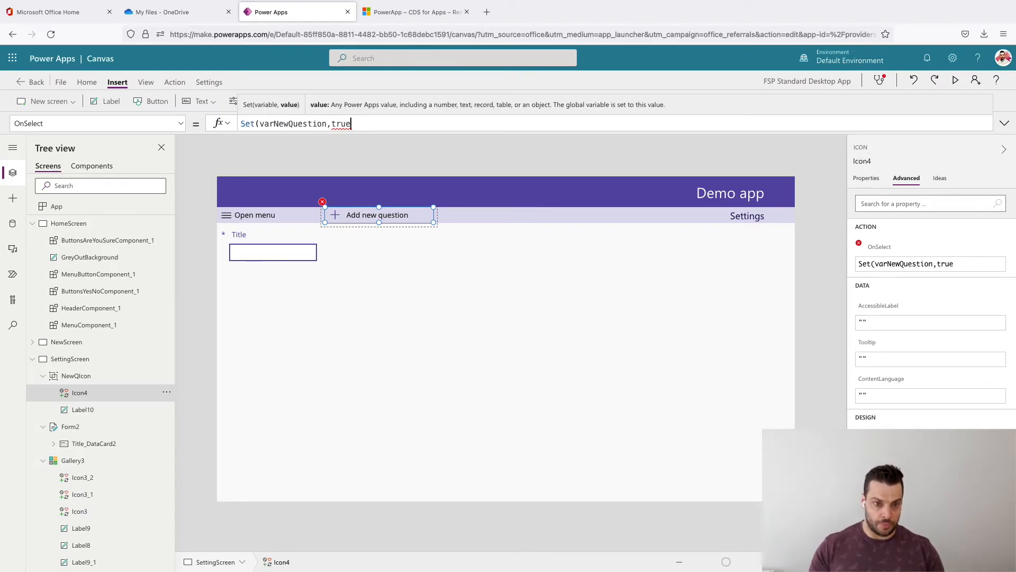
{"action": "type", "text": "0"}
{"action": "key", "text": "BackSpace"}
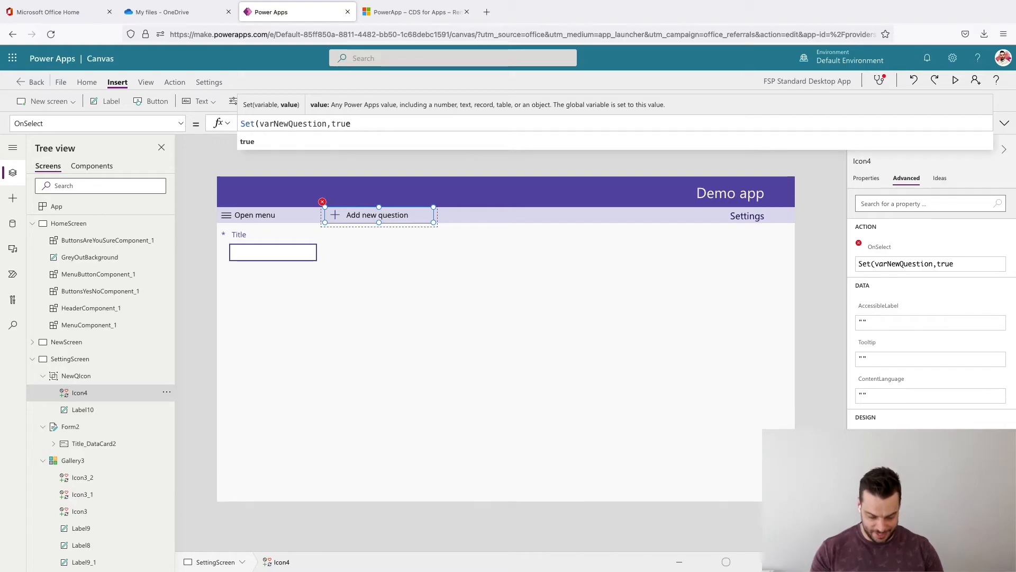
{"action": "type", "text": ");NewForm(Form2"}
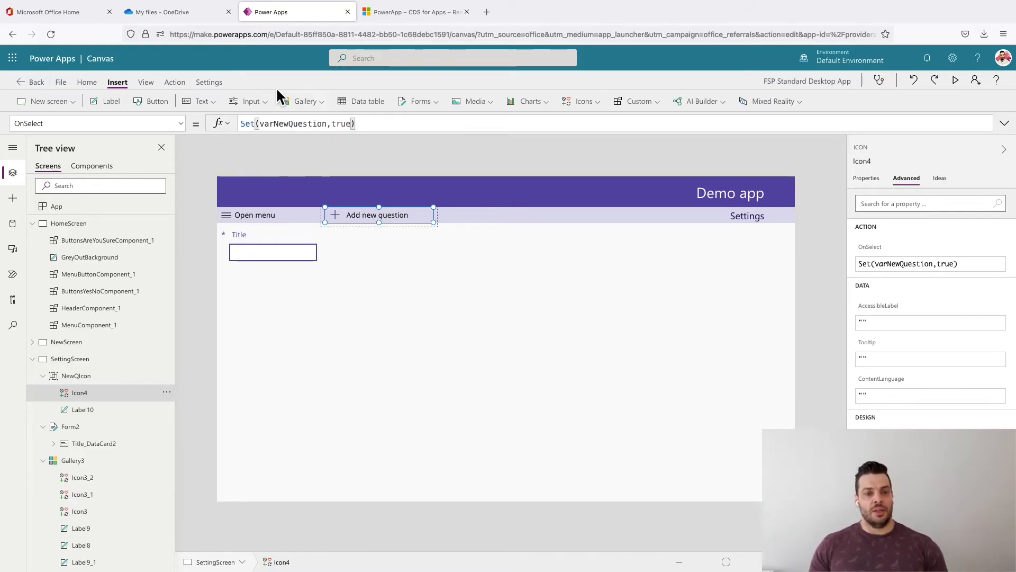
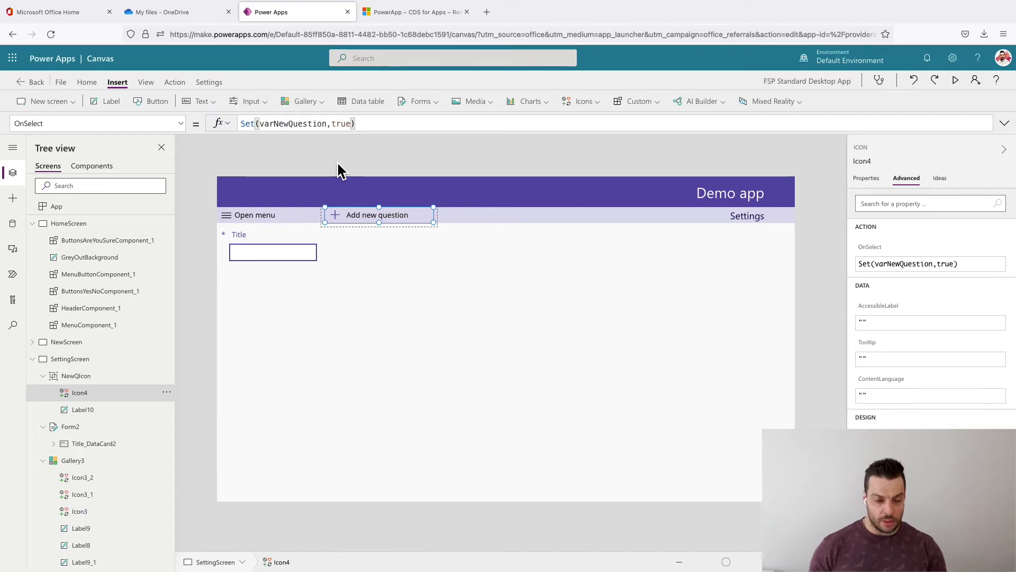
- Append ;NewForm(Form2) to the OnSelect formula of the Add icon (Icon4) after Set(varNewQuestion,true)
{"action": "type", "text": ";NewForm("}
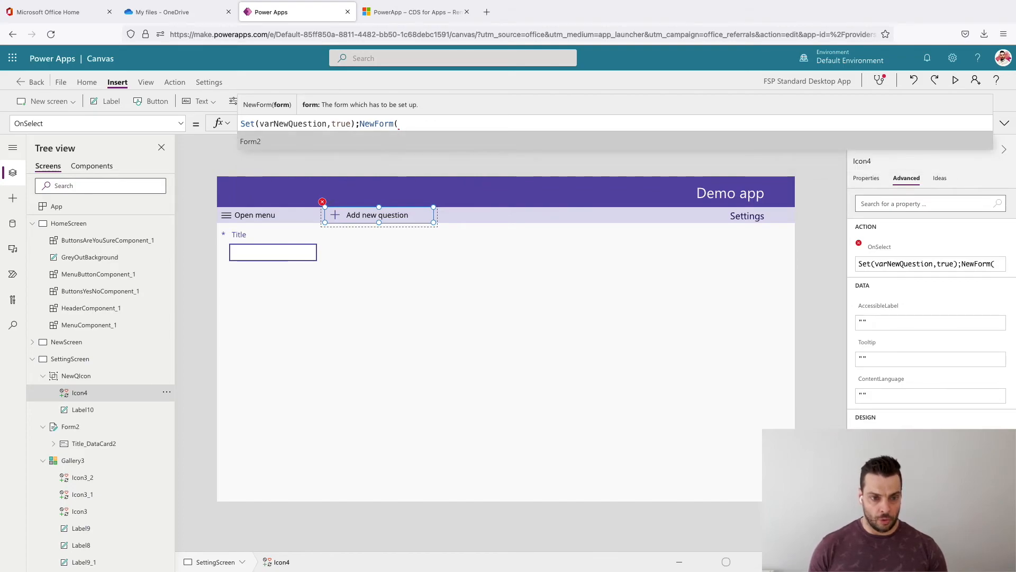
{"action": "type", "text": "Form2)"}
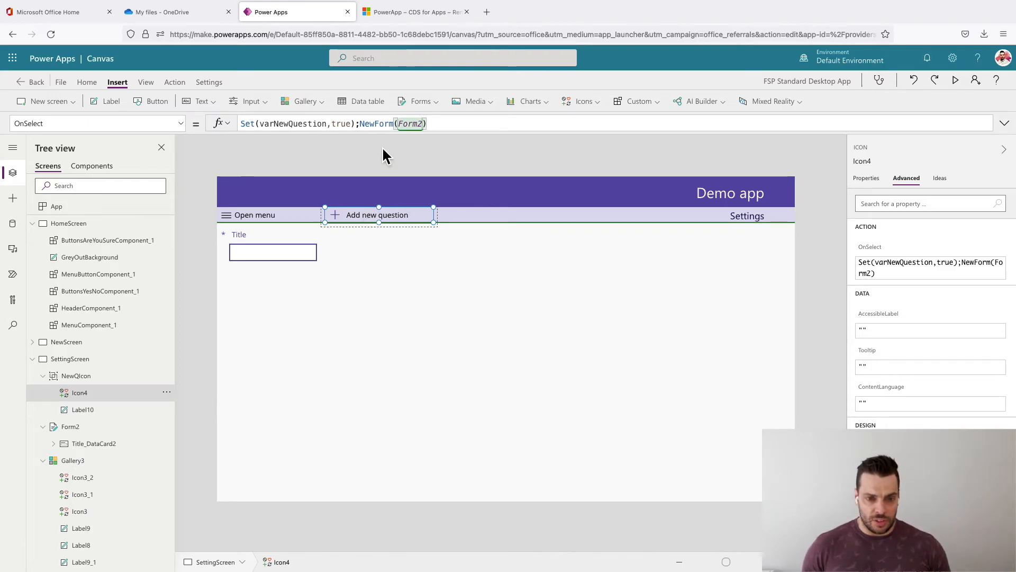
- Set the Visible property of the NewQIcon group to !varNewQuestion, reusing the variable name from the icon's OnSelect formula
{"action": "double_click", "coordinate": [300, 125]}
{"action": "key", "text": "ctrl+c"}
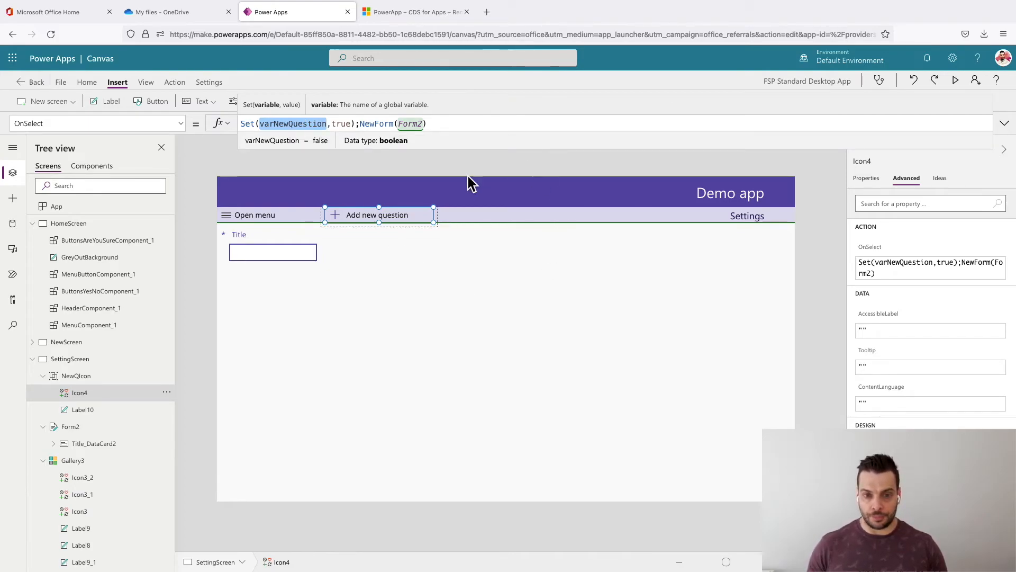
{"action": "left_click", "coordinate": [375, 219]}
{"action": "left_click", "coordinate": [97, 377]}
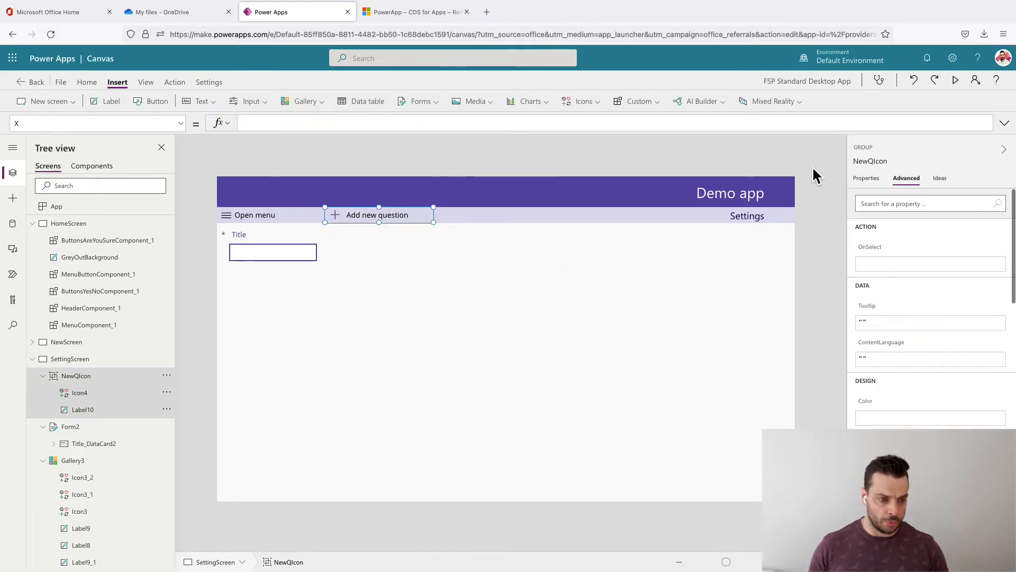
{"action": "left_click", "coordinate": [866, 179]}
{"action": "left_click", "coordinate": [871, 233]}
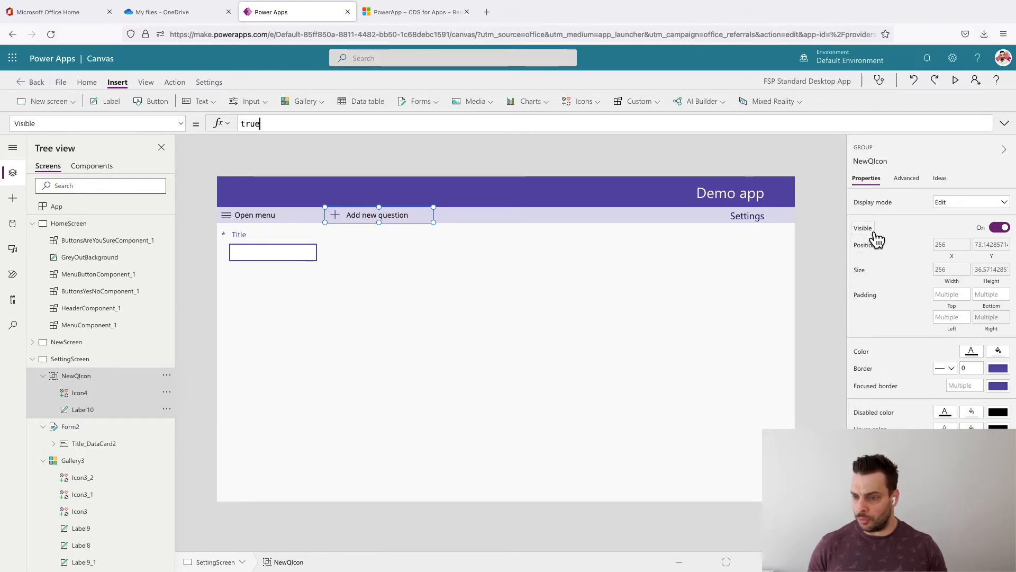
{"action": "double_click", "coordinate": [253, 125]}
{"action": "key", "text": "ctrl+v"}
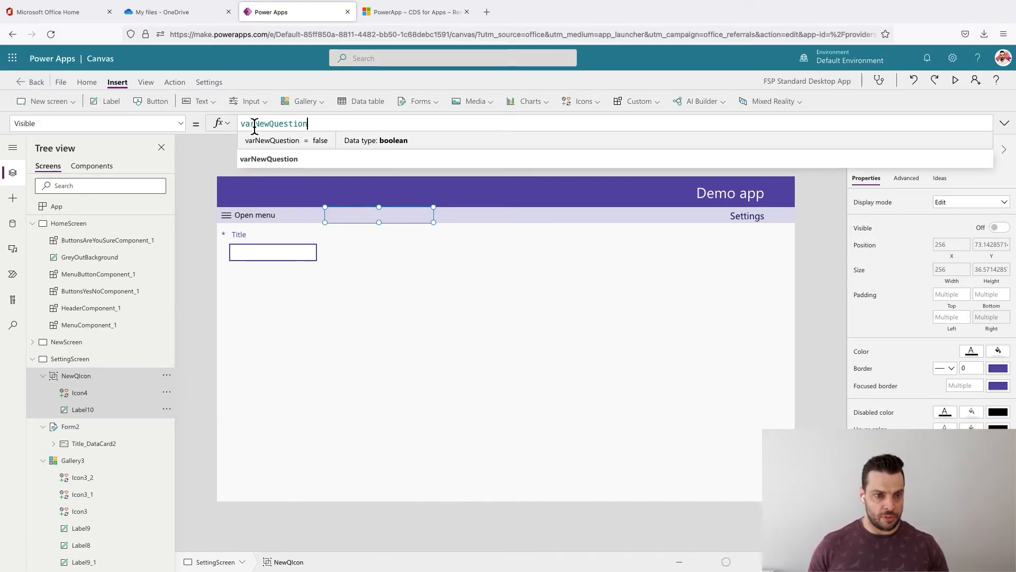
{"action": "key", "text": "Home"}
{"action": "type", "text": "!"}
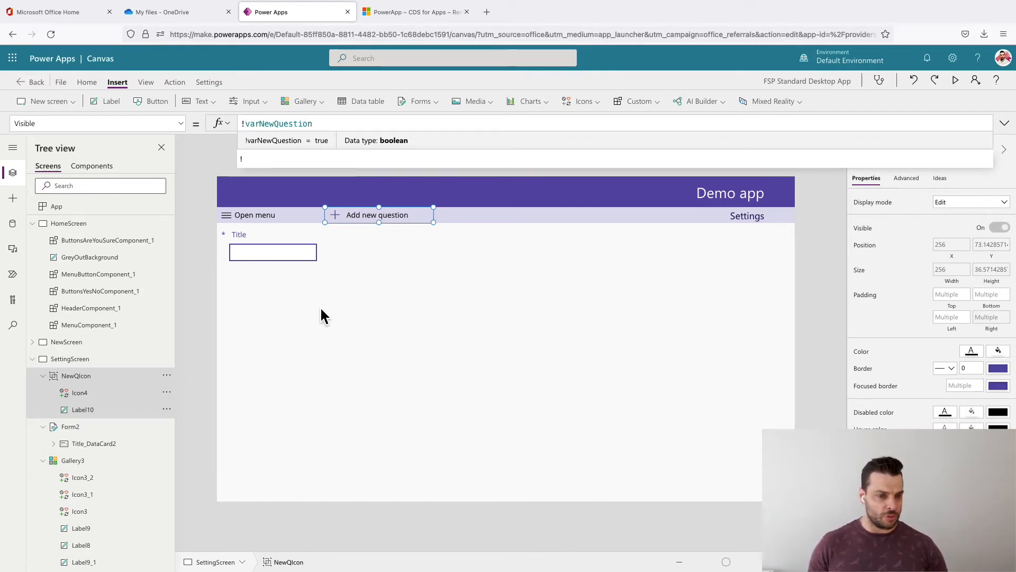
- Set the Visible property of Form2 on SettingScreen to varNewQuestion
{"action": "left_click", "coordinate": [294, 356]}
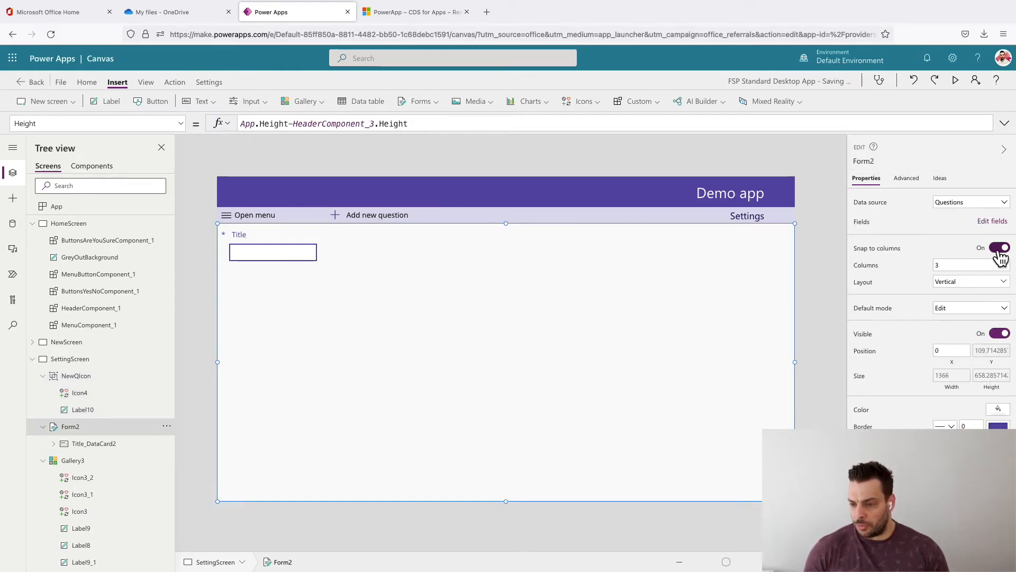
{"action": "left_click", "coordinate": [869, 335]}
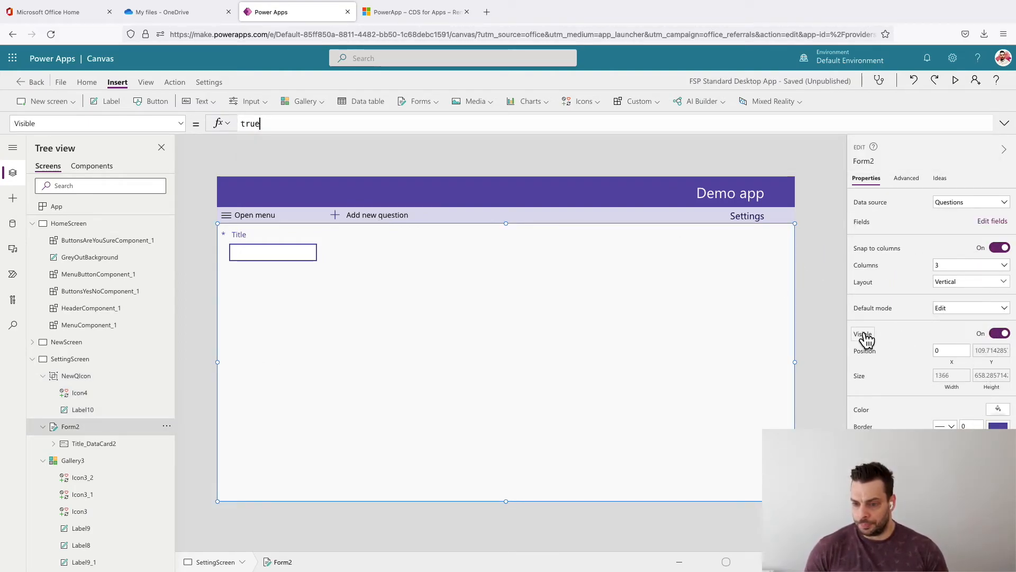
{"action": "type", "text": "varNewQuestion"}
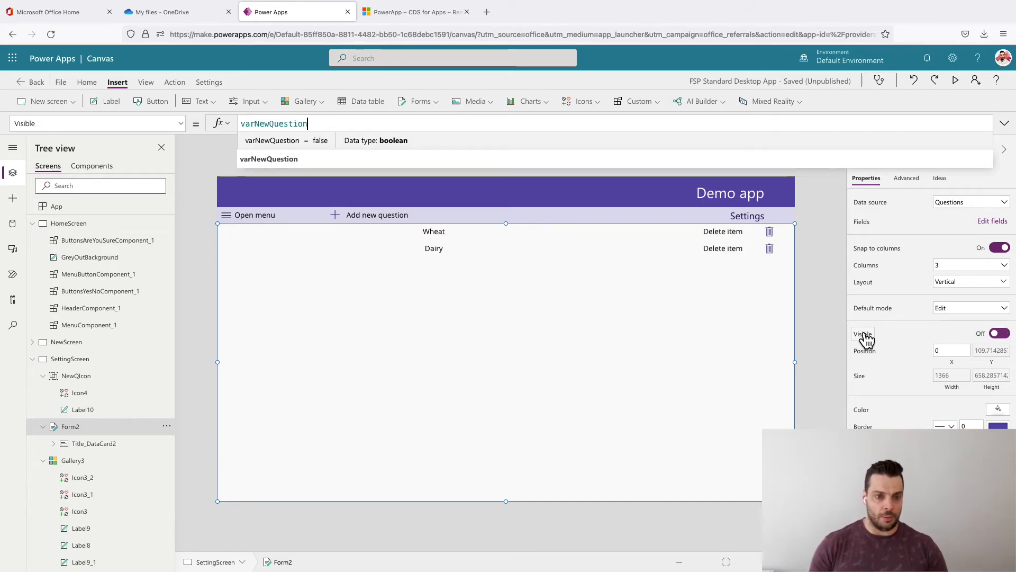
- Duplicate the NewQIcon group on SettingScreen, keeping the copy directly over the original in the subheader
{"action": "left_click", "coordinate": [373, 217]}
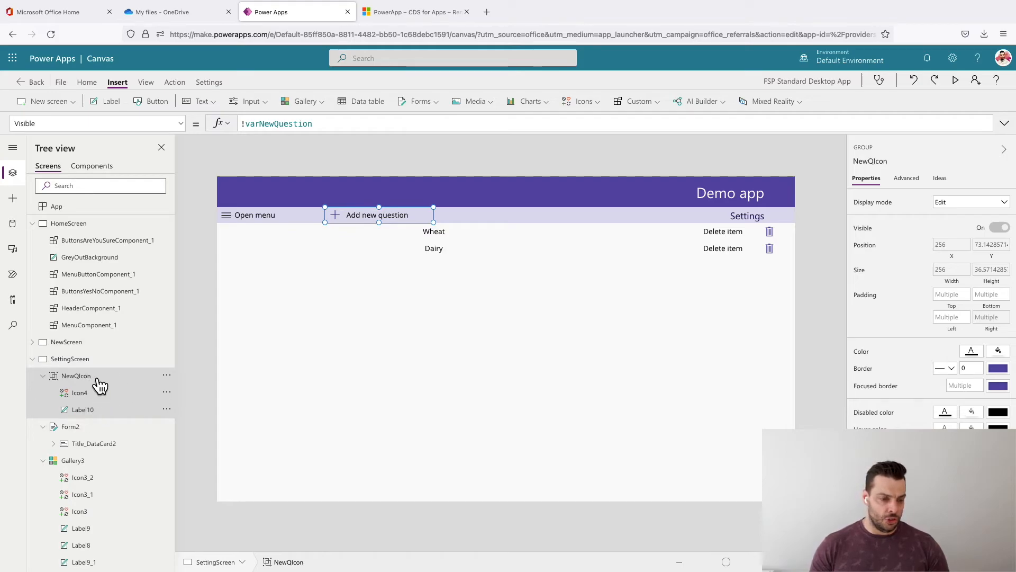
{"action": "key", "text": "ctrl+c"}
{"action": "key", "text": "ctrl+v"}
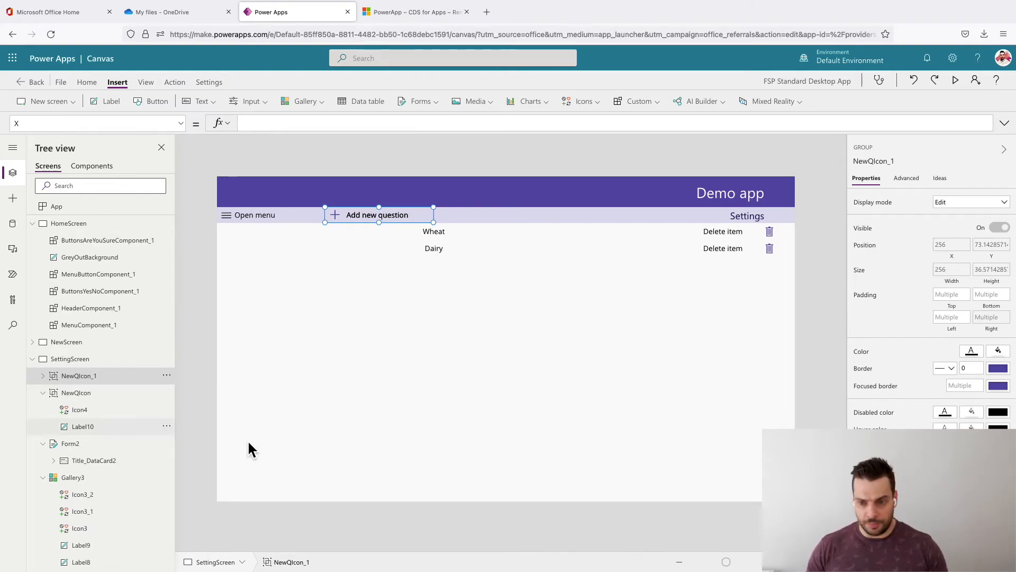
{"action": "left_click", "coordinate": [373, 171]}
{"action": "left_click", "coordinate": [355, 212]}
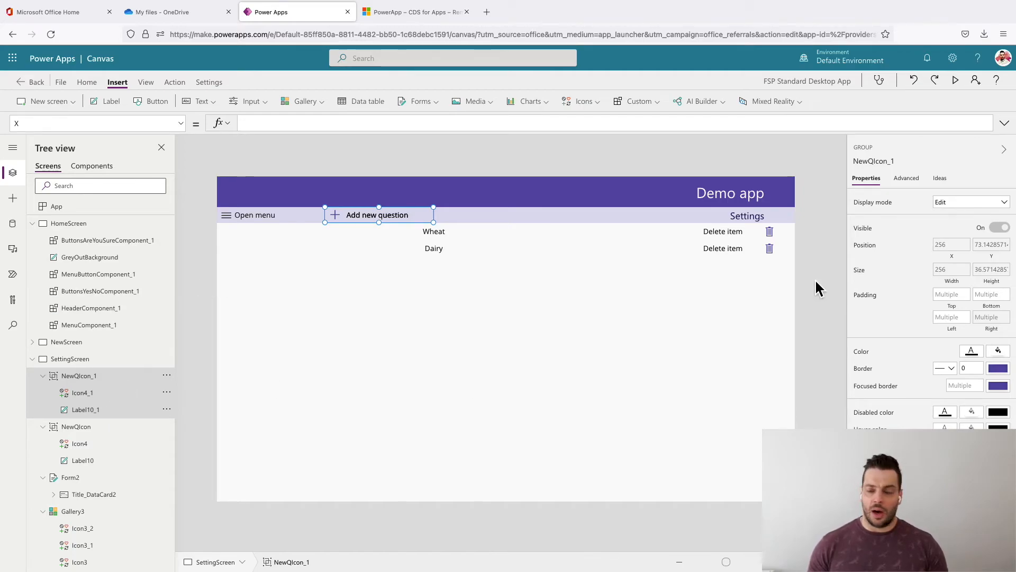
- Change the OnSelect formula of the copied icon (Icon4_1) to SubmitForm(Form2), cutting out the Set(varNewQuestion,true); part for reuse
{"action": "left_click", "coordinate": [87, 394]}
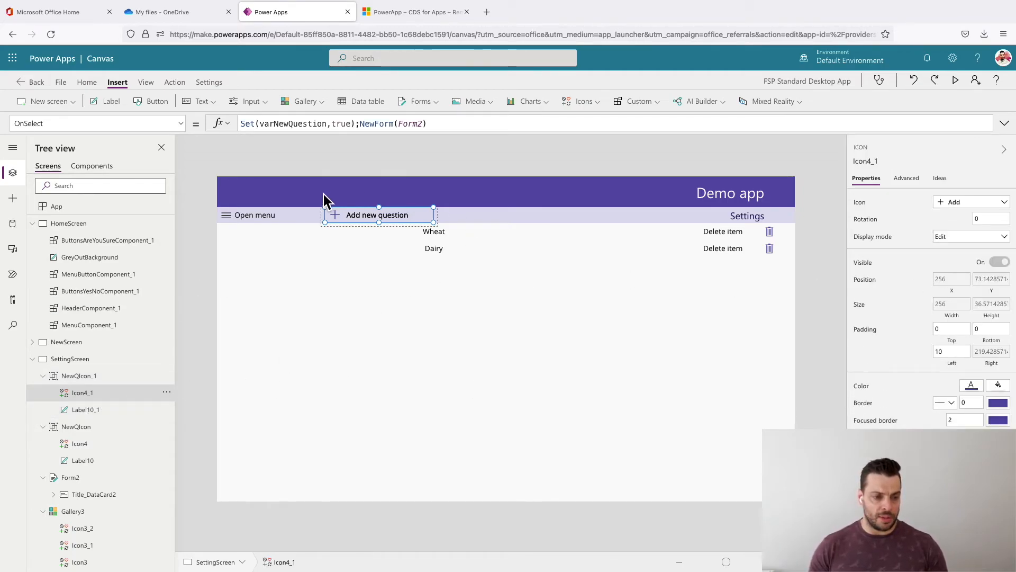
{"action": "left_click_drag", "start_coordinate": [375, 125], "coordinate": [360, 123]}
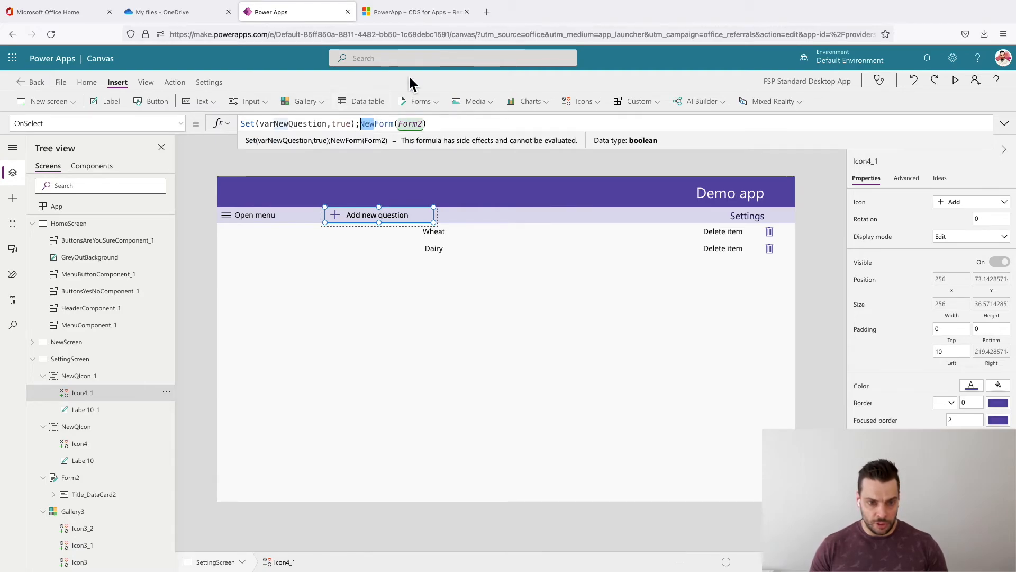
{"action": "type", "text": "Sub"}
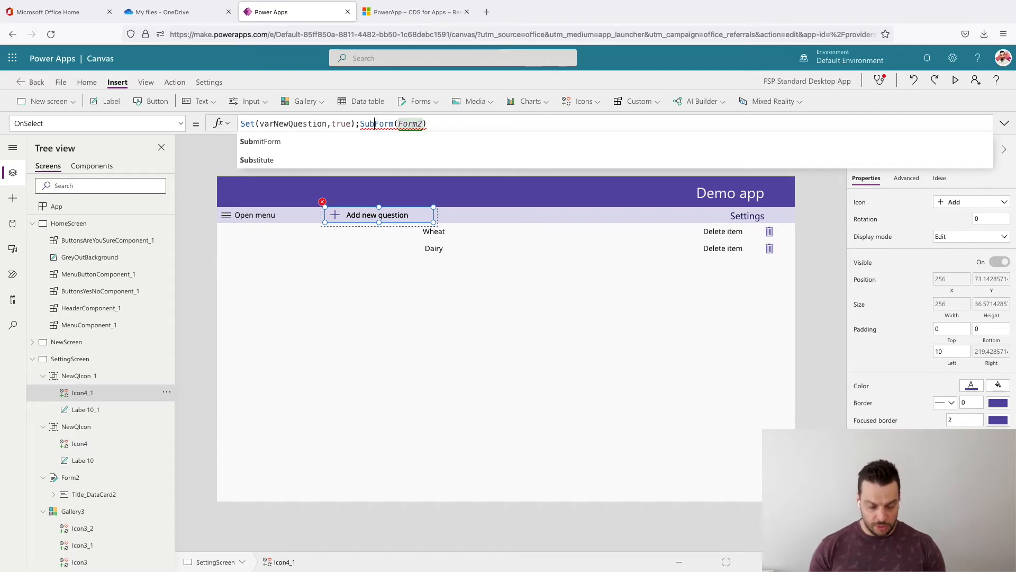
{"action": "type", "text": "mit"}
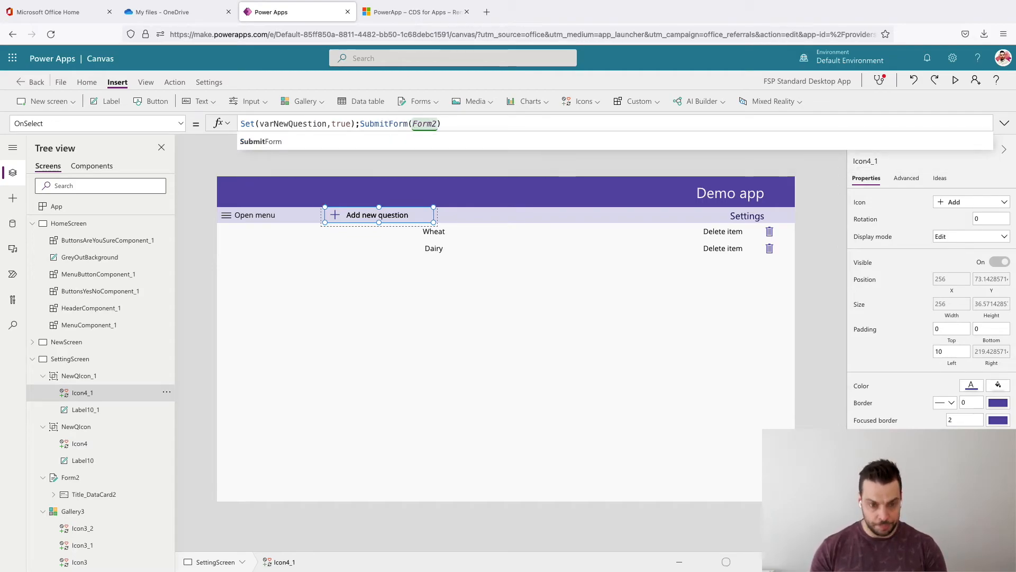
{"action": "left_click", "coordinate": [359, 127]}
{"action": "type", "text": ";"}
{"action": "left_click_drag", "start_coordinate": [360, 128], "coordinate": [242, 125]}
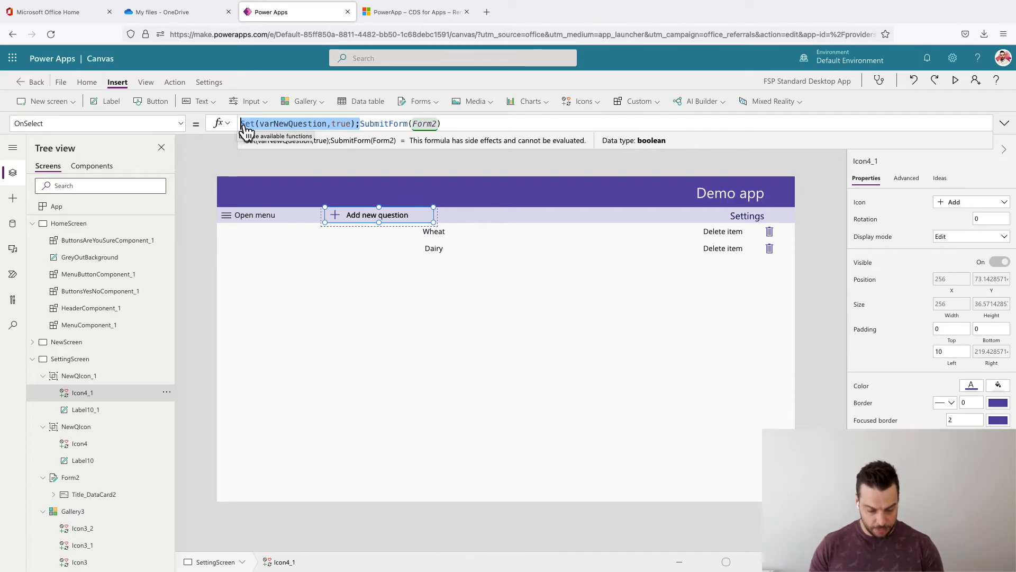
{"action": "key", "text": "ctrl+x"}
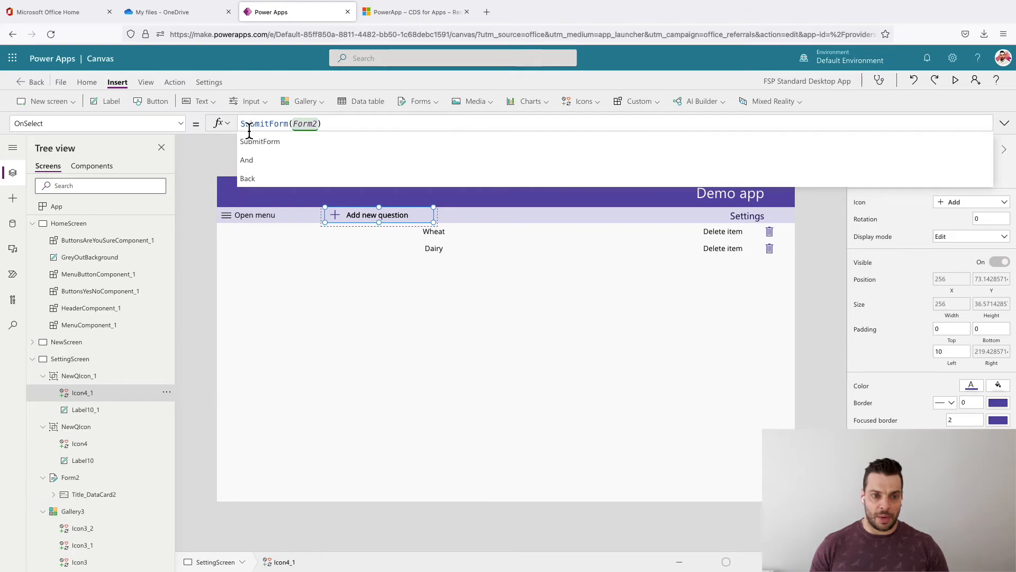
- Change the text of the copied label (Label10_1) to "Save question"
{"action": "left_click", "coordinate": [94, 416]}
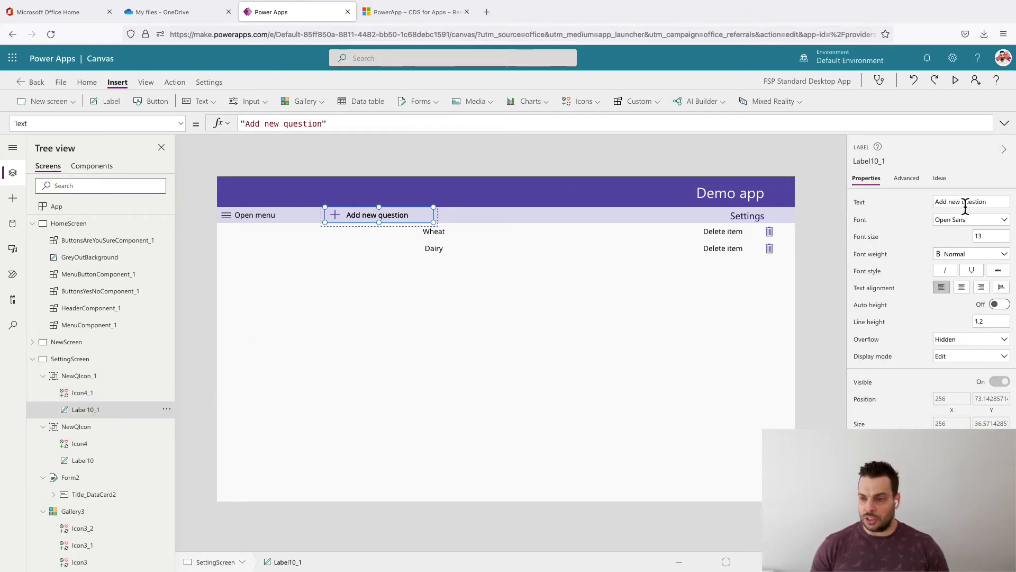
{"action": "left_click_drag", "start_coordinate": [997, 203], "coordinate": [930, 202]}
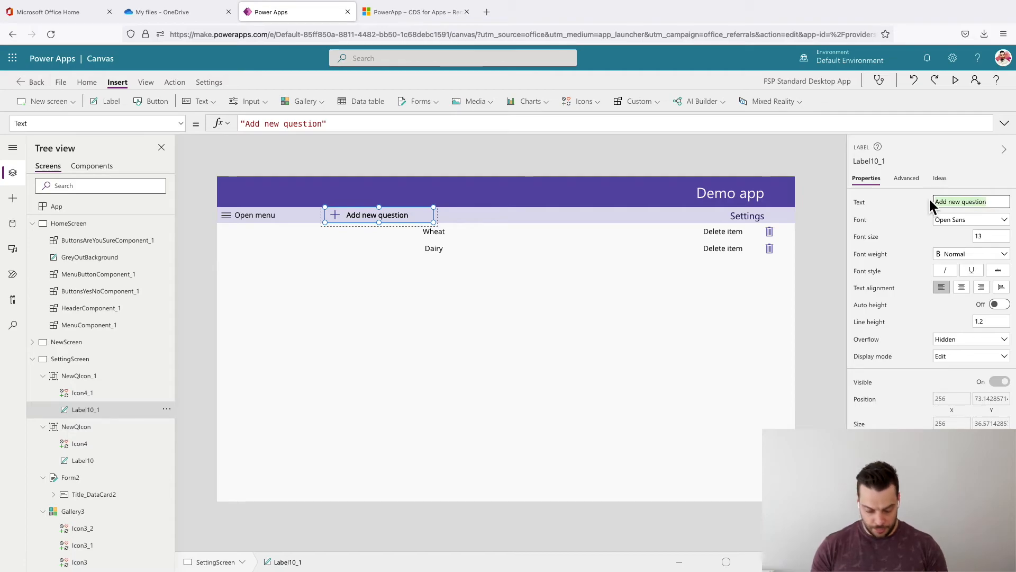
{"action": "type", "text": "Sav"}
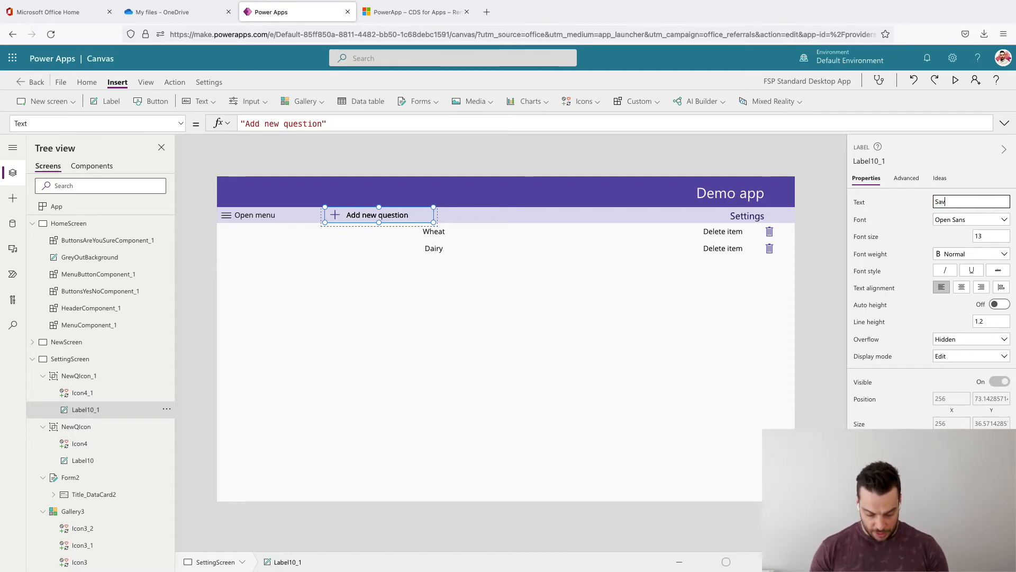
{"action": "type", "text": "e question"}
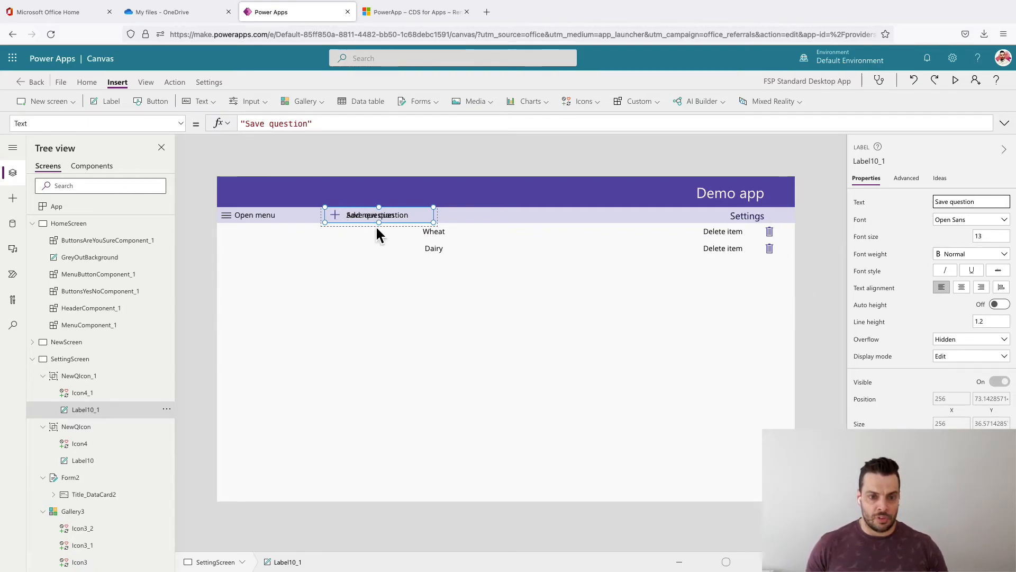
- Set the Visible property of the NewQIcon_1 group to varNewQuestion
{"action": "left_click", "coordinate": [108, 378]}
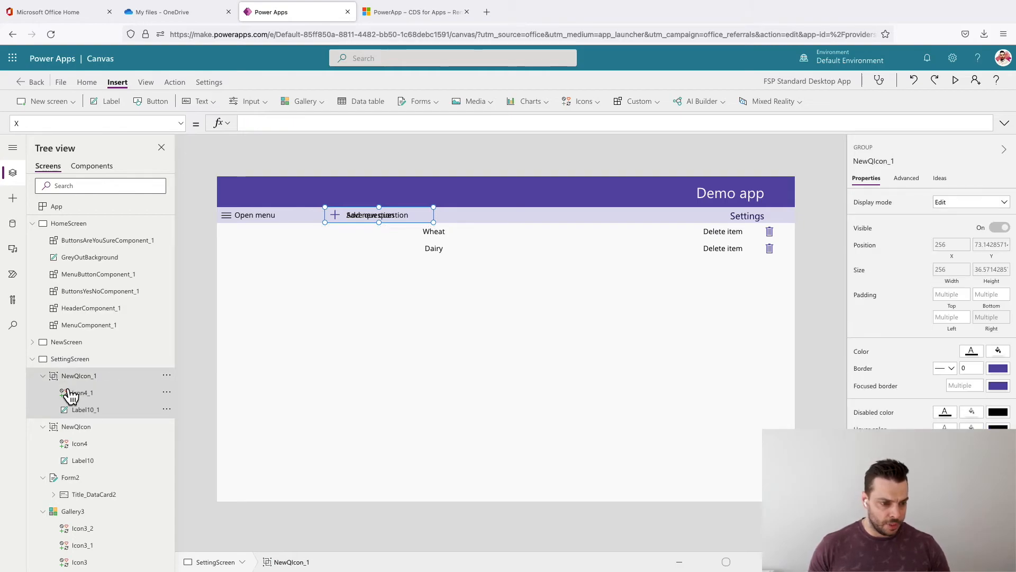
{"action": "left_click", "coordinate": [872, 233]}
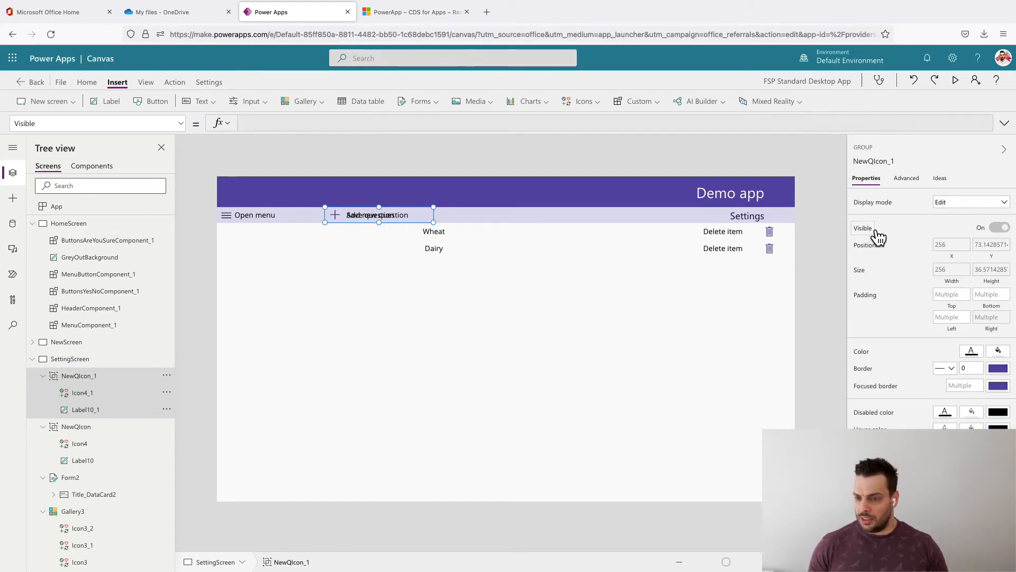
{"action": "left_click", "coordinate": [244, 124]}
{"action": "key", "text": "BackSpace"}
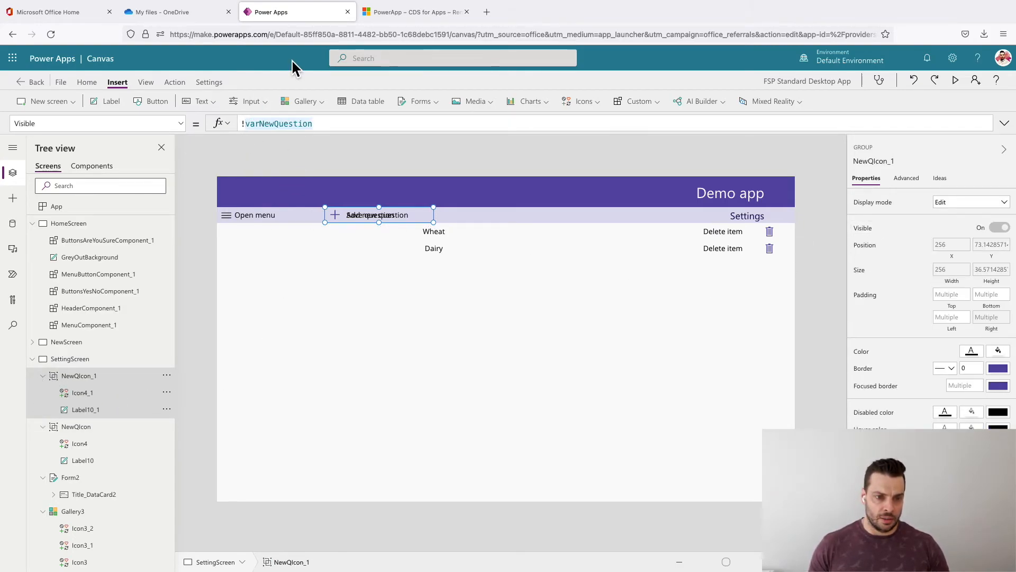
{"action": "left_click", "coordinate": [358, 139]}
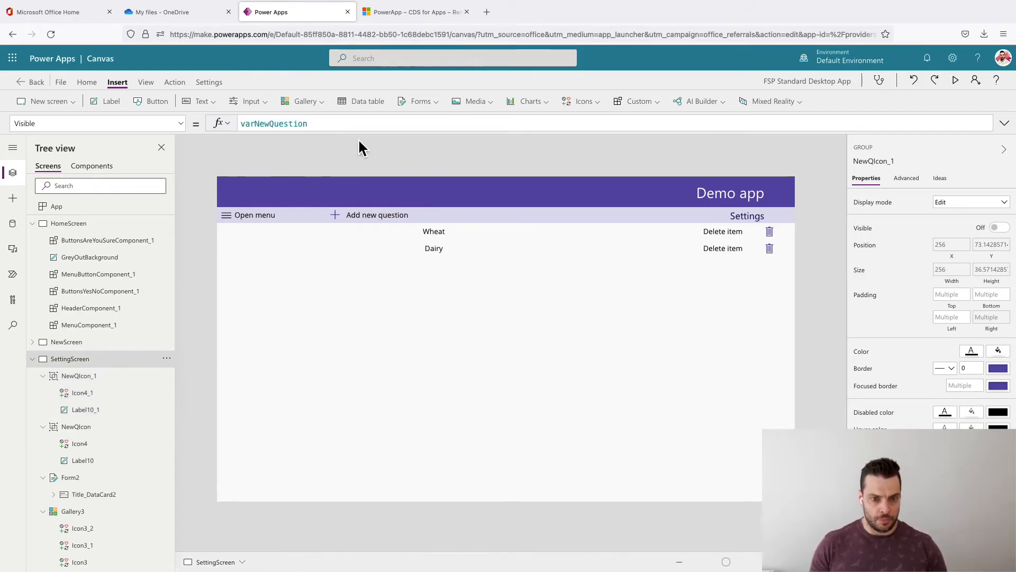
- Run the "Add new question" button and change the icon beside "Save question" (Icon4_1) to Save
{"action": "left_click", "coordinate": [349, 228], "text": "alt"}
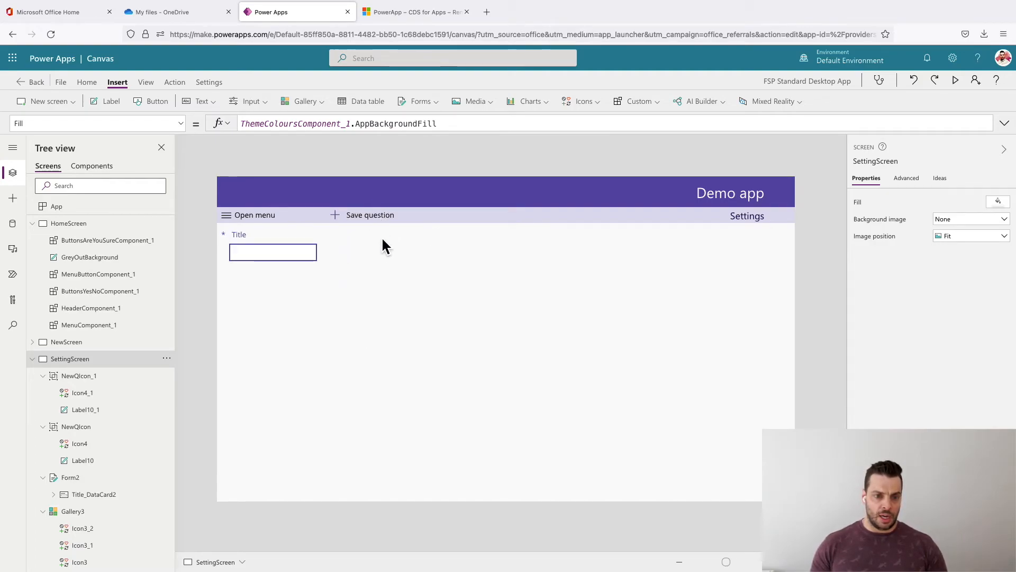
{"action": "left_click", "coordinate": [342, 214]}
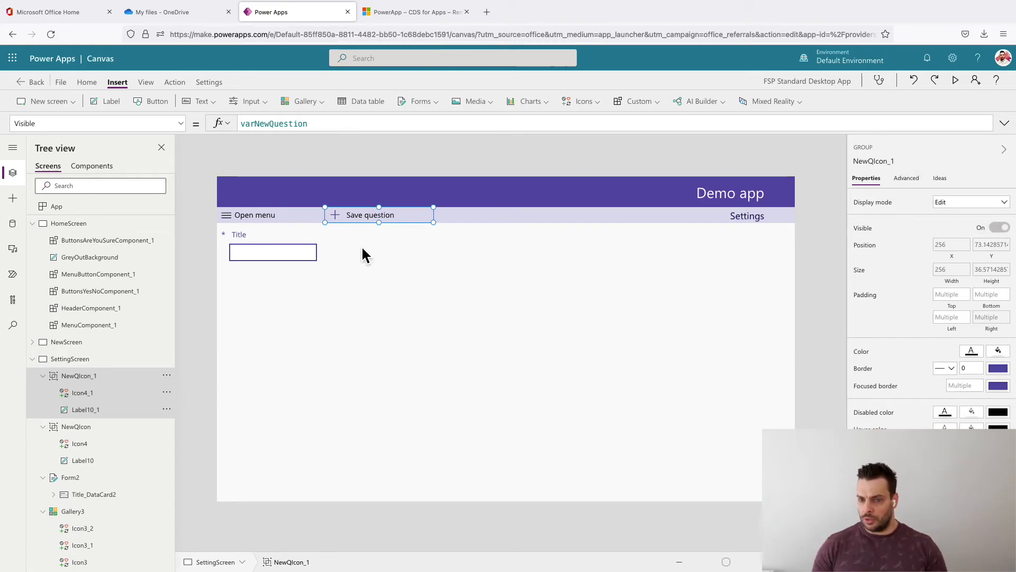
{"action": "left_click", "coordinate": [359, 219]}
{"action": "left_click", "coordinate": [989, 206]}
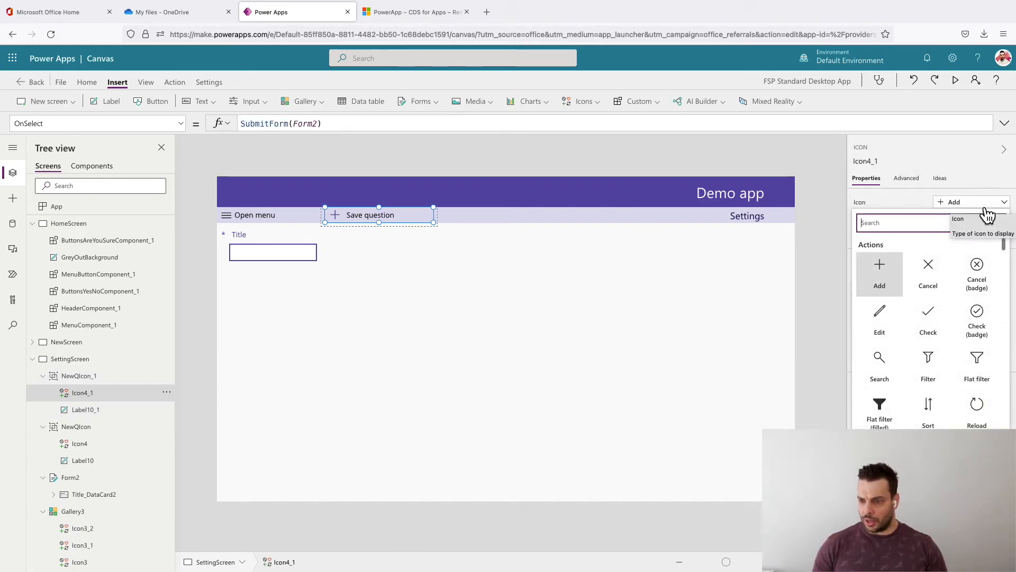
{"action": "scroll", "coordinate": [907, 352], "scroll_direction": "down", "scroll_amount": 3}
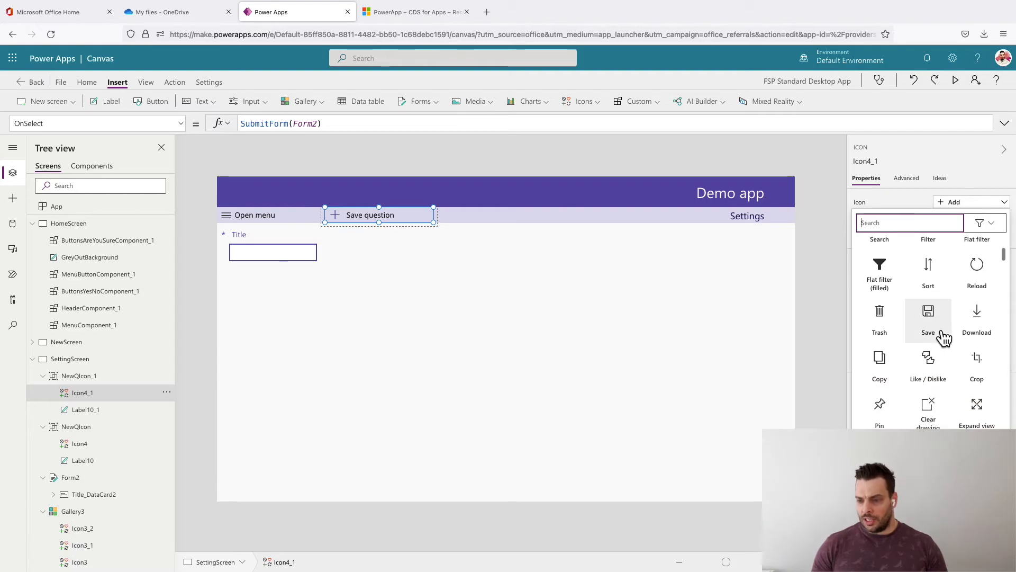
{"action": "left_click", "coordinate": [937, 323]}
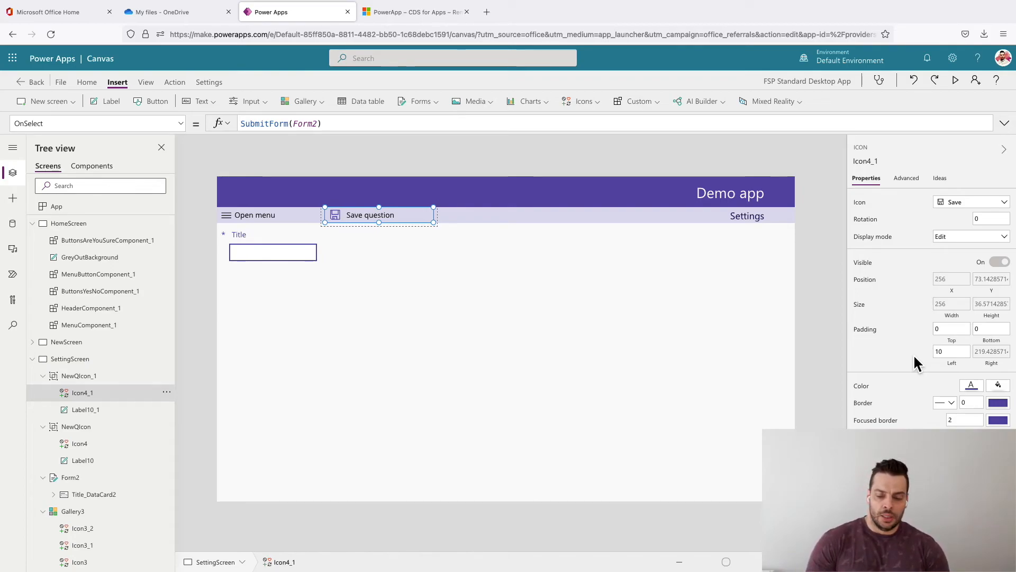
- Set the OnSuccess property of Form2 to Set(varNewQuestion,false); by reusing the cut formula and changing its value to false
{"action": "left_click", "coordinate": [248, 320]}
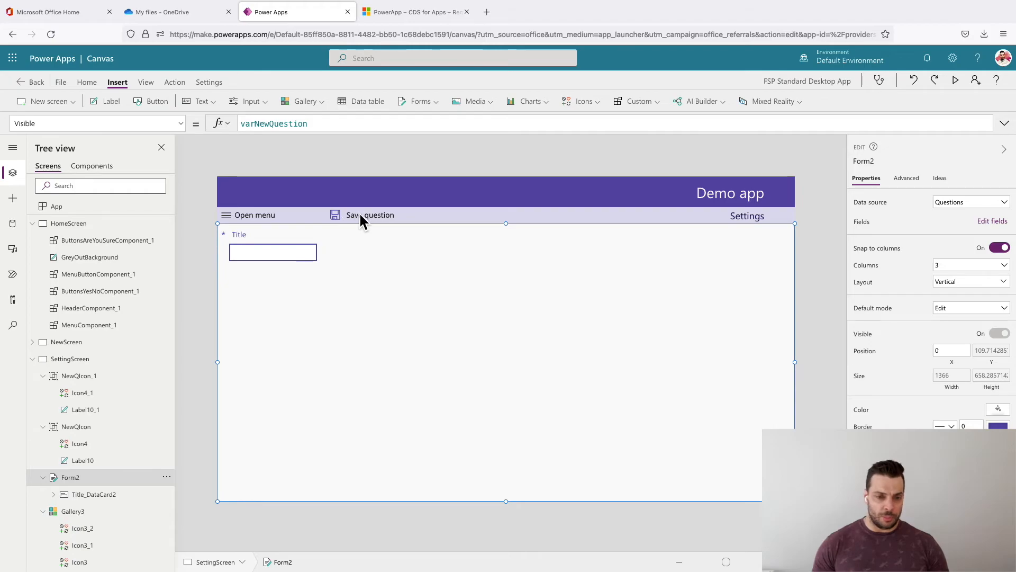
{"action": "left_click", "coordinate": [906, 183]}
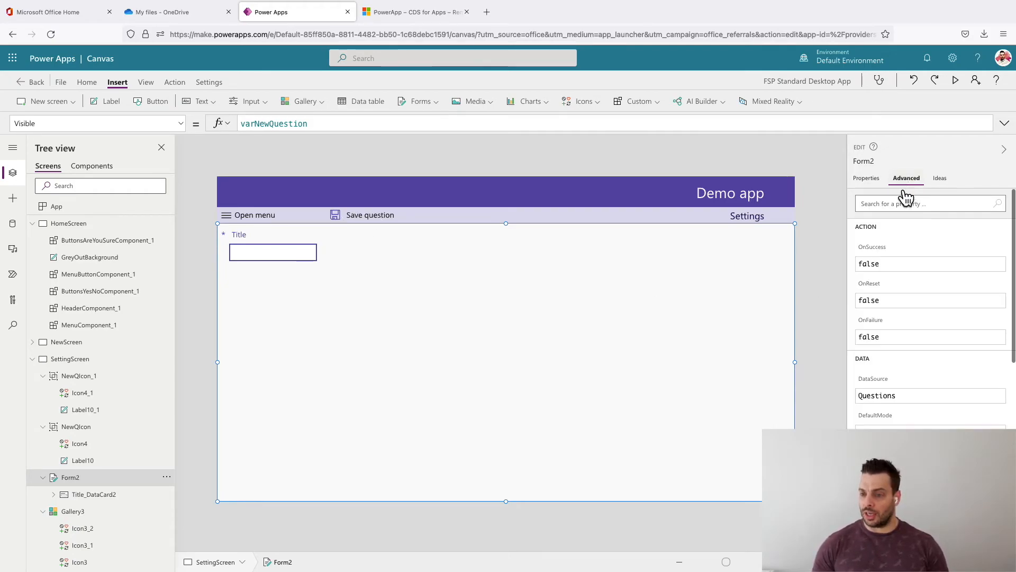
{"action": "double_click", "coordinate": [898, 263]}
{"action": "key", "text": "ctrl+v"}
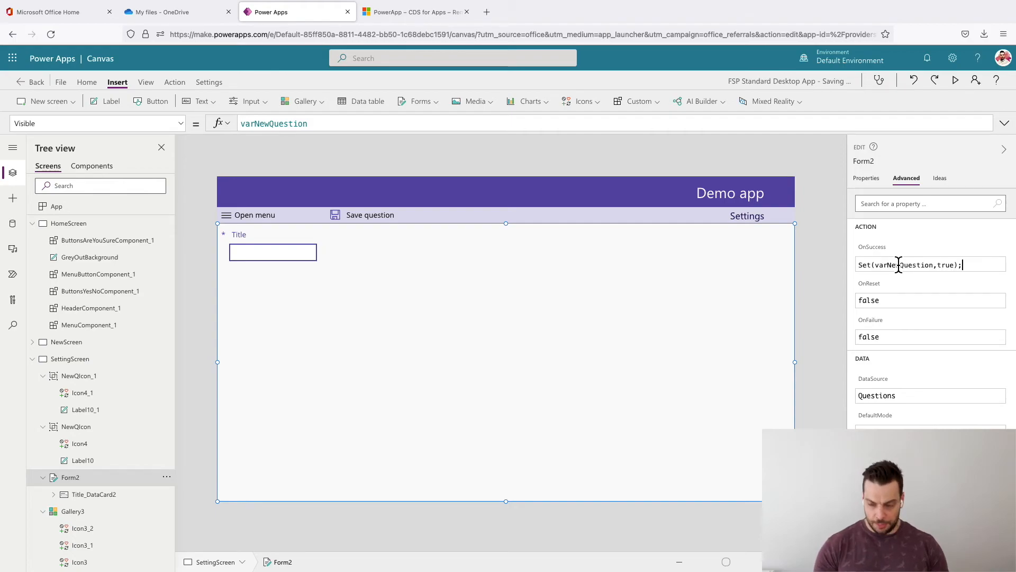
{"action": "double_click", "coordinate": [948, 264]}
{"action": "type", "text": "fa"}
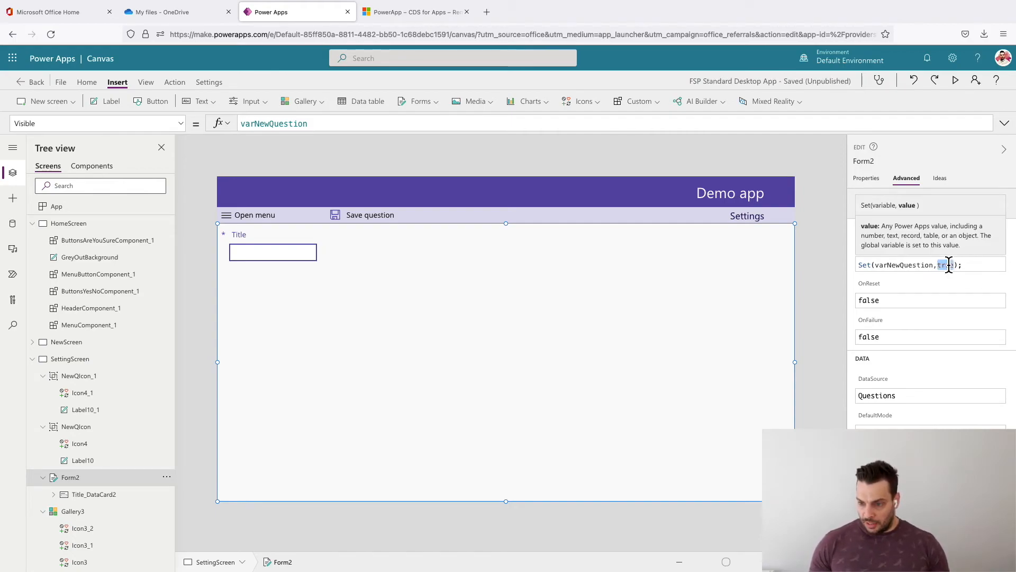
{"action": "type", "text": "lse"}
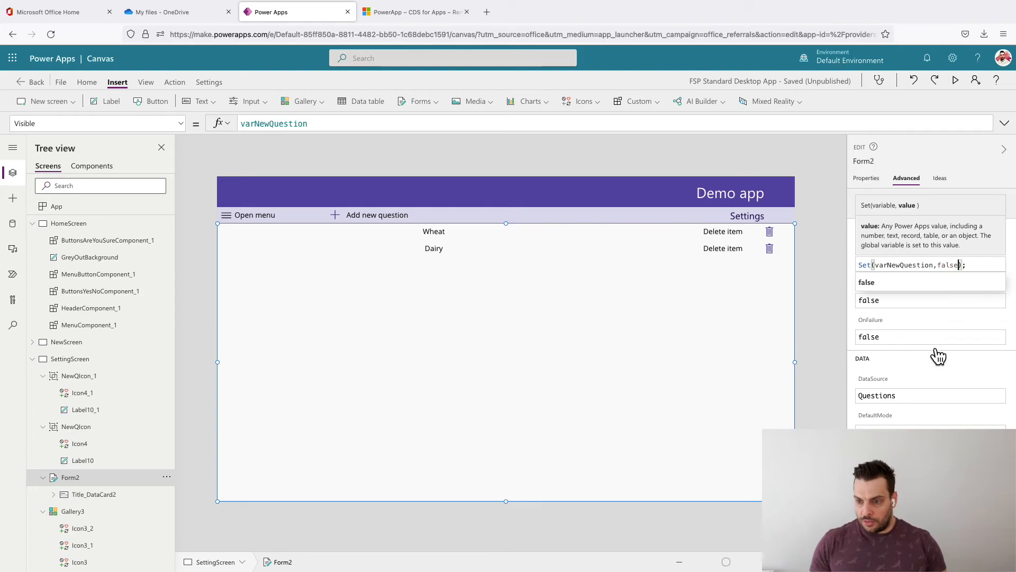
{"action": "left_click", "coordinate": [959, 373]}
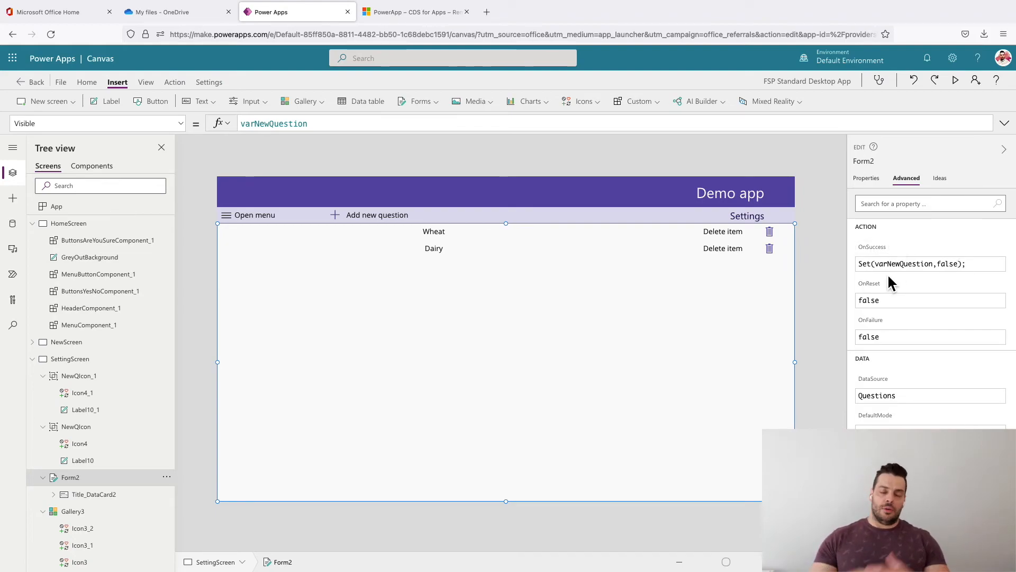
- Run the "Add new question" button and set the width of the Title card in Form2 to App.Width
{"action": "left_click", "coordinate": [335, 215], "text": "alt"}
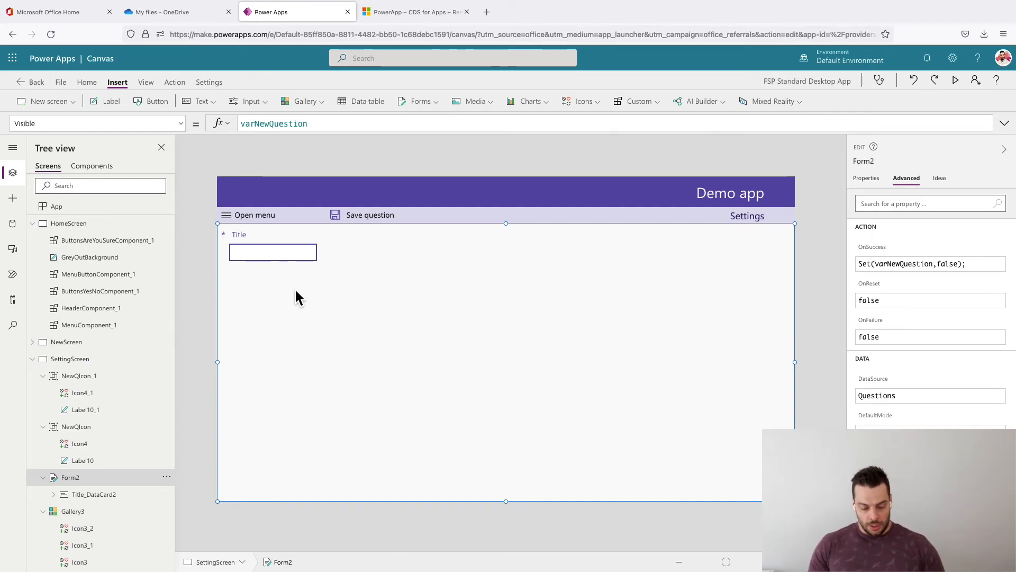
{"action": "left_click", "coordinate": [244, 240]}
{"action": "left_click", "coordinate": [305, 296]}
{"action": "left_click", "coordinate": [302, 242]}
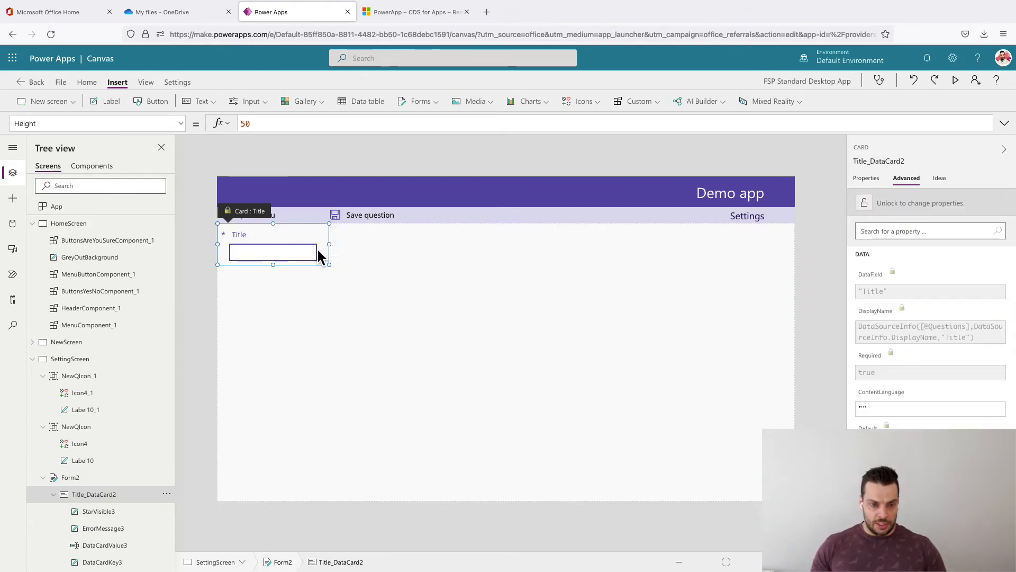
{"action": "left_click", "coordinate": [867, 179]}
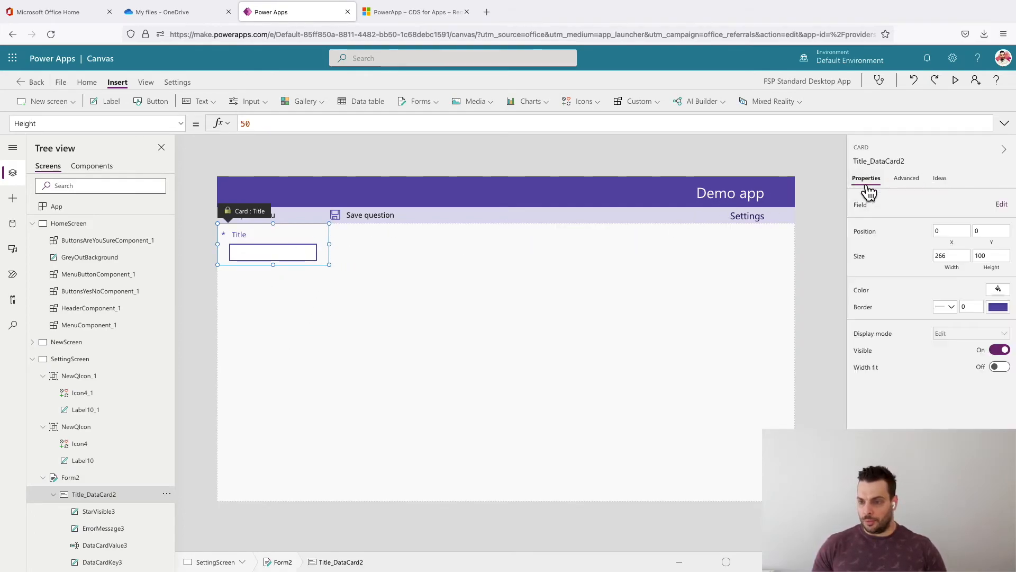
{"action": "left_click", "coordinate": [899, 181]}
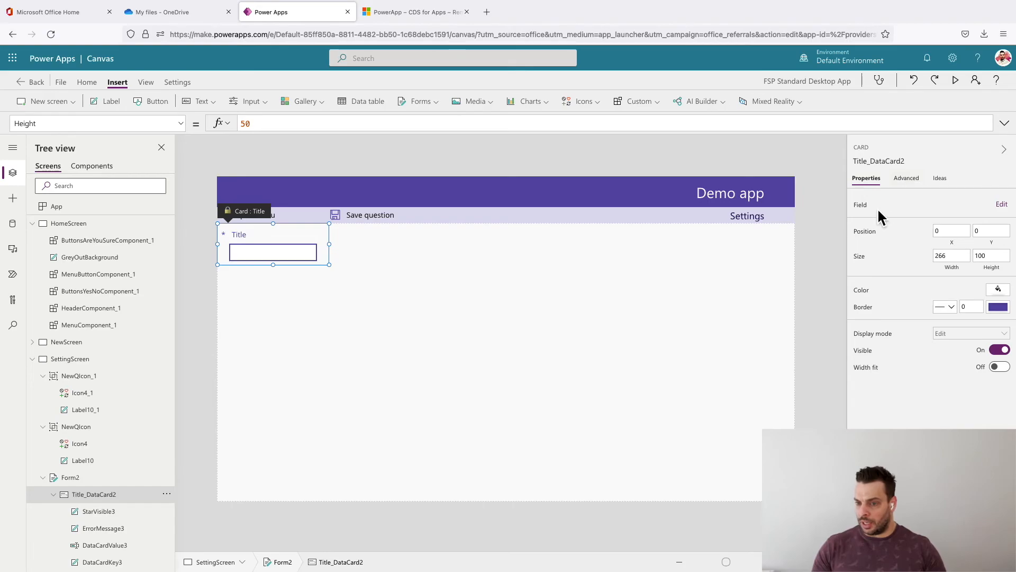
{"action": "left_click", "coordinate": [868, 180]}
{"action": "left_click", "coordinate": [956, 270]}
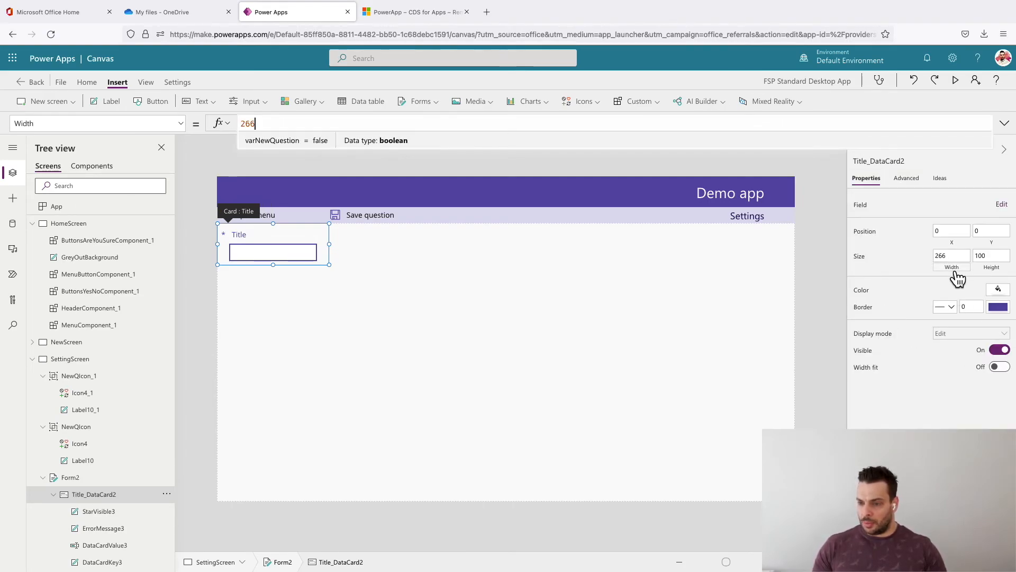
{"action": "type", "text": "AppWidth"}
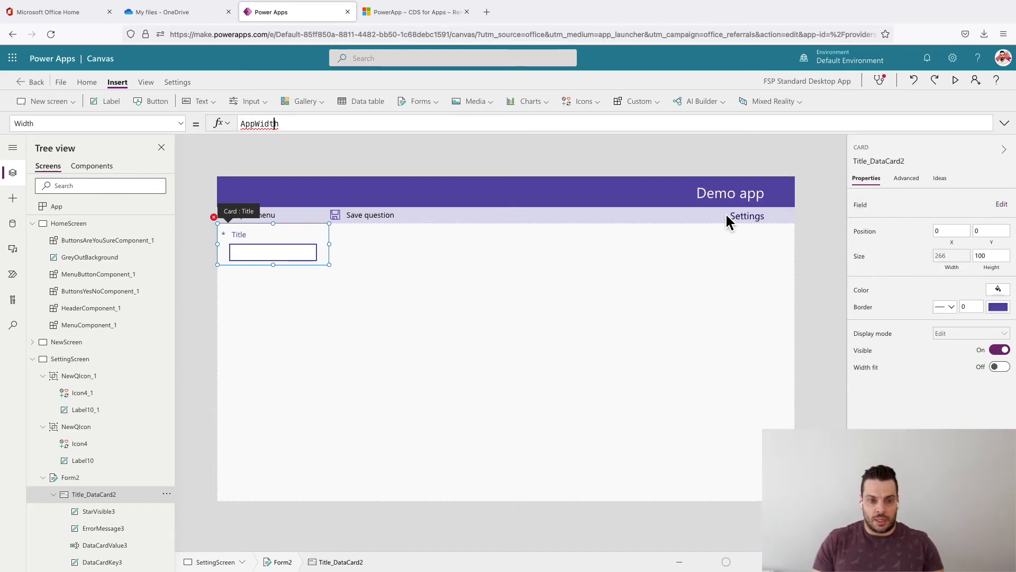
{"action": "type", "text": "."}
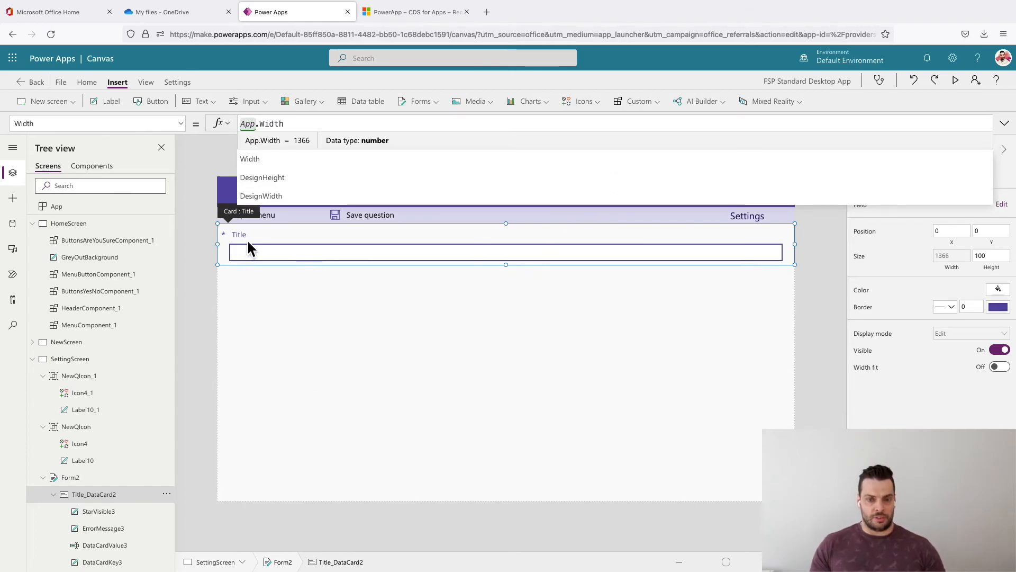
- Change the text of the Title card's label (DataCardKey3) to "Type your question below"
{"action": "left_click", "coordinate": [249, 242]}
{"action": "left_click", "coordinate": [493, 118]}
{"action": "key", "text": "ctrl+a"}
{"action": "type", "text": "\""}
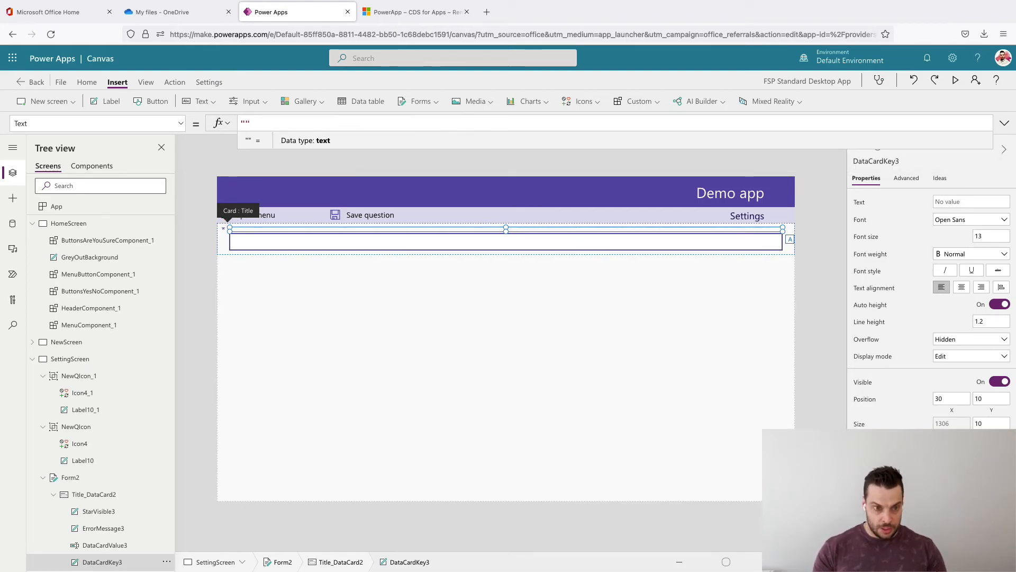
{"action": "type", "text": "Plaes"}
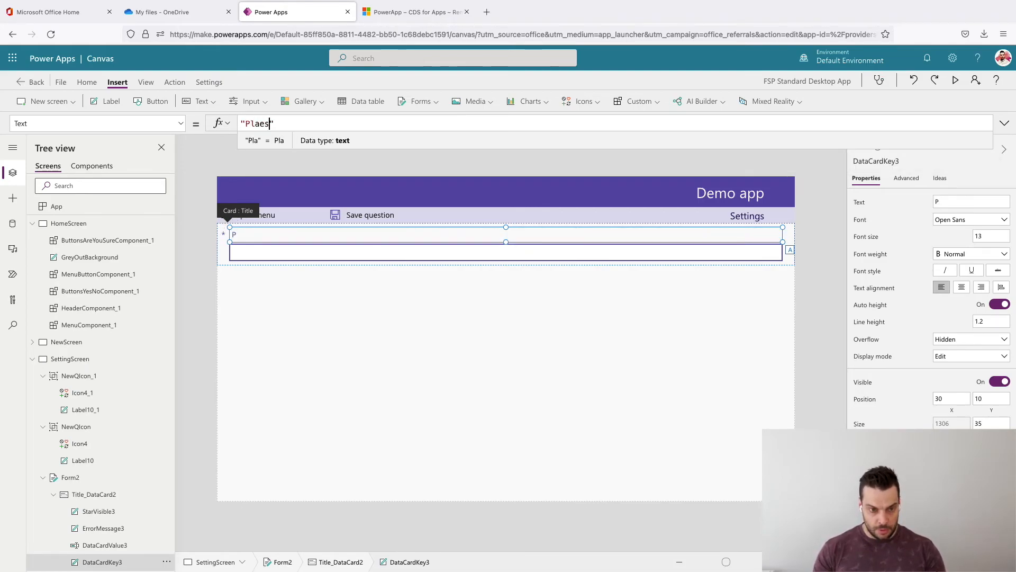
{"action": "key", "text": "BackSpace"}
{"action": "key", "text": "BackSpace"}
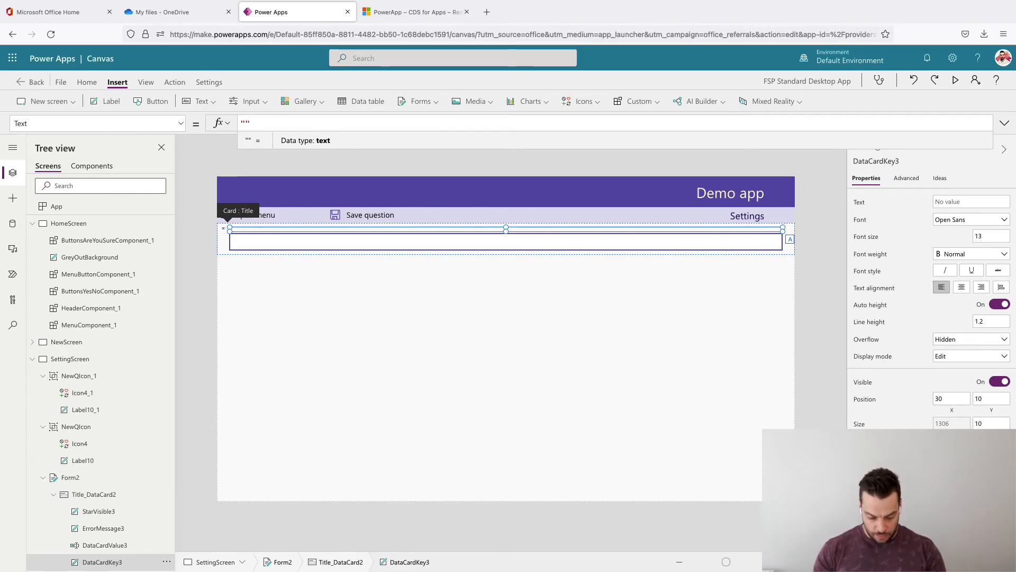
{"action": "type", "text": "Tye"}
{"action": "key", "text": "BackSpace"}
{"action": "type", "text": "poe"}
{"action": "key", "text": "BackSpace"}
{"action": "key", "text": "BackSpace"}
{"action": "type", "text": "e your quest"}
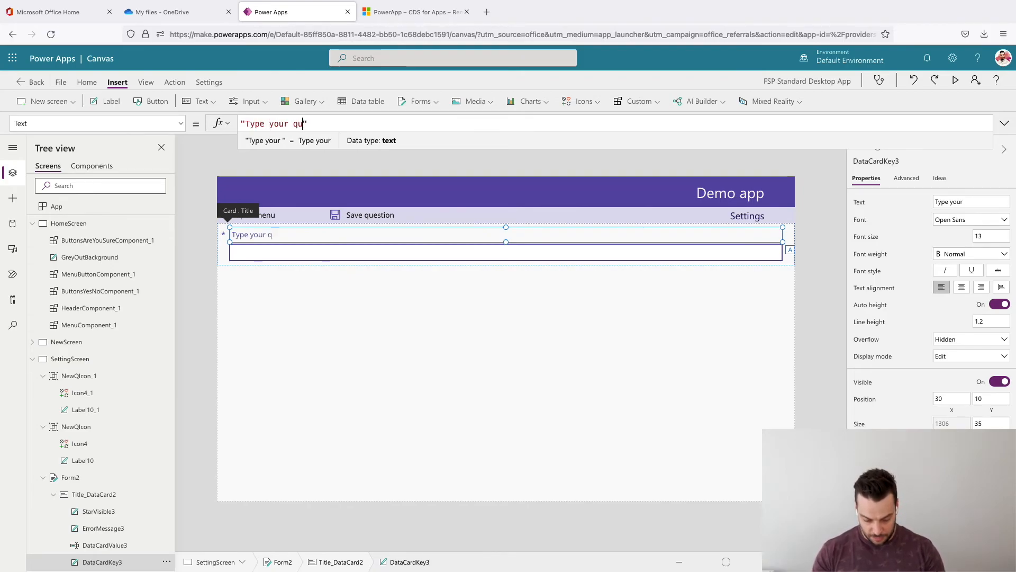
{"action": "type", "text": "ion below"}
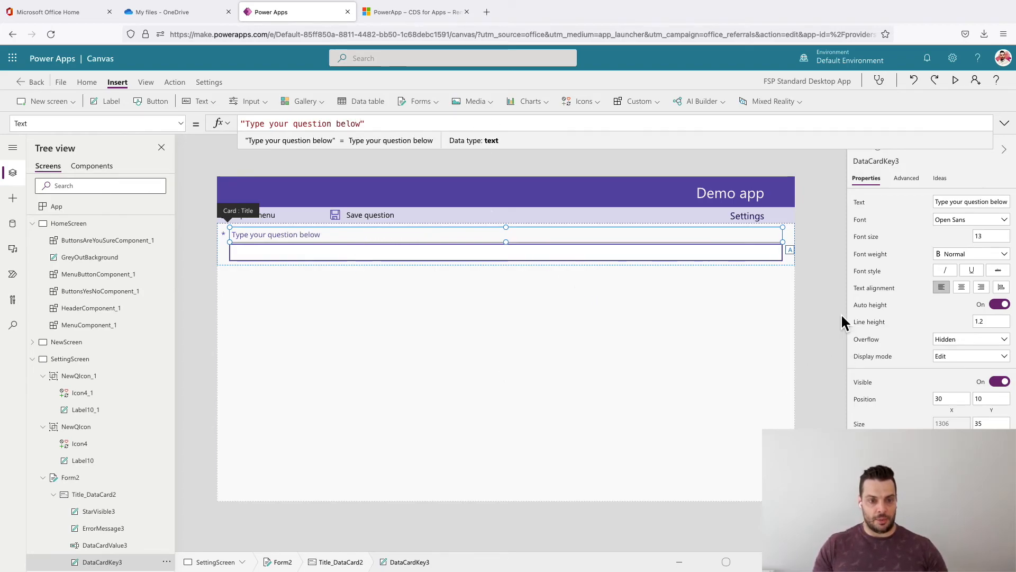
{"action": "left_click", "coordinate": [797, 308]}
{"action": "left_click", "coordinate": [355, 183]}
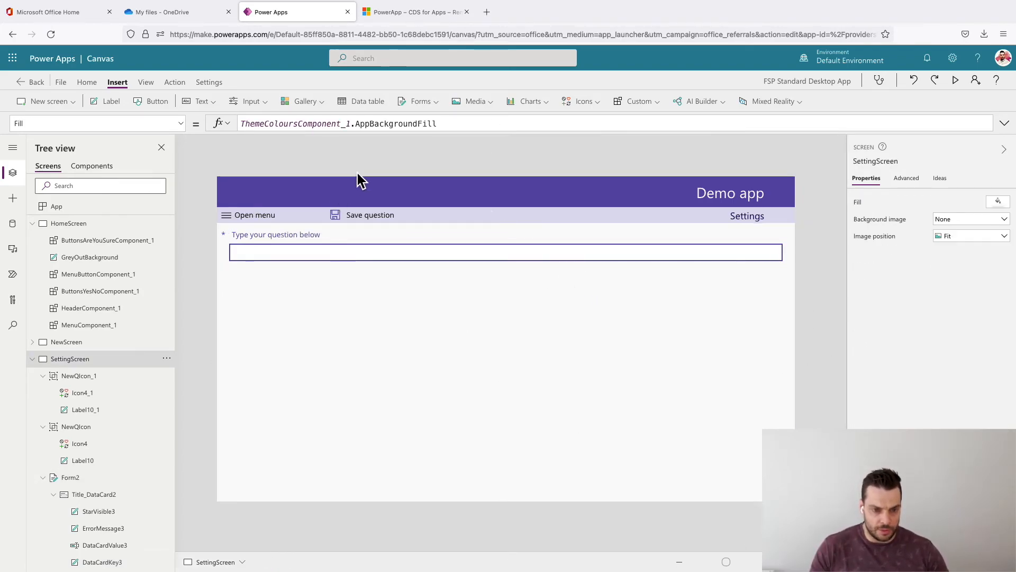
- Preview the app and save a new question named "Nuts" through the form
{"action": "left_click", "coordinate": [956, 80]}
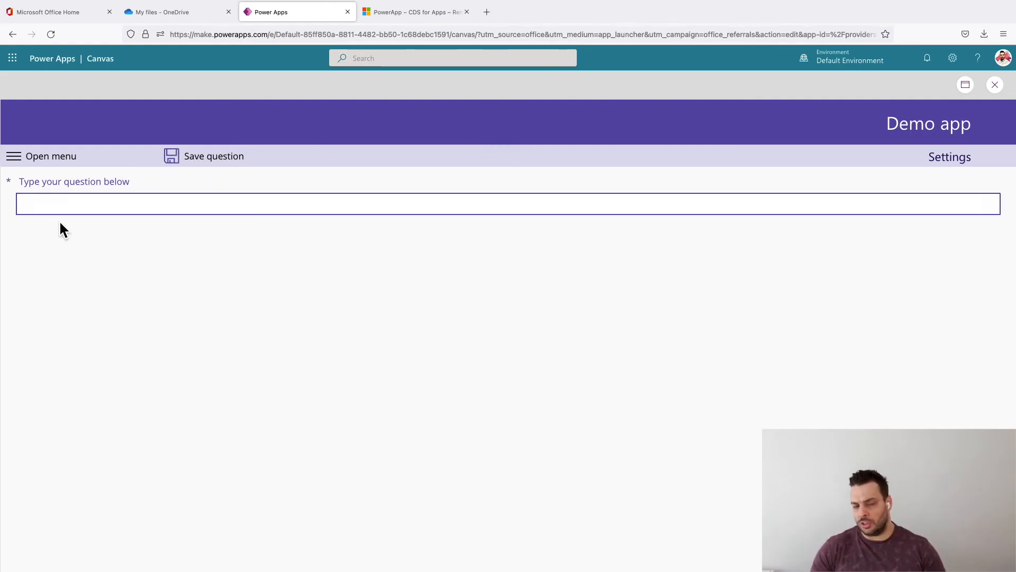
{"action": "left_click", "coordinate": [41, 208]}
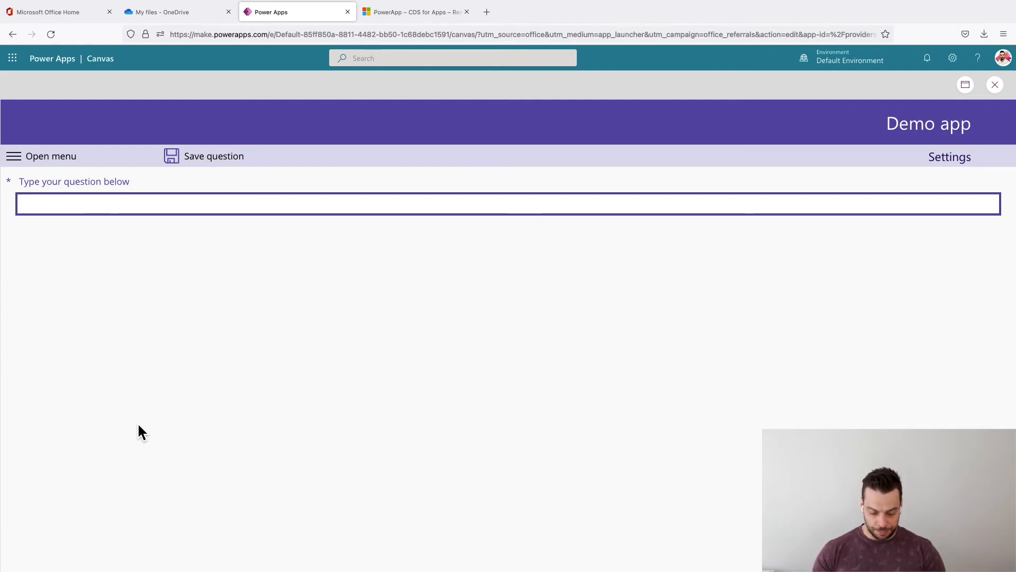
{"action": "type", "text": "Fis"}
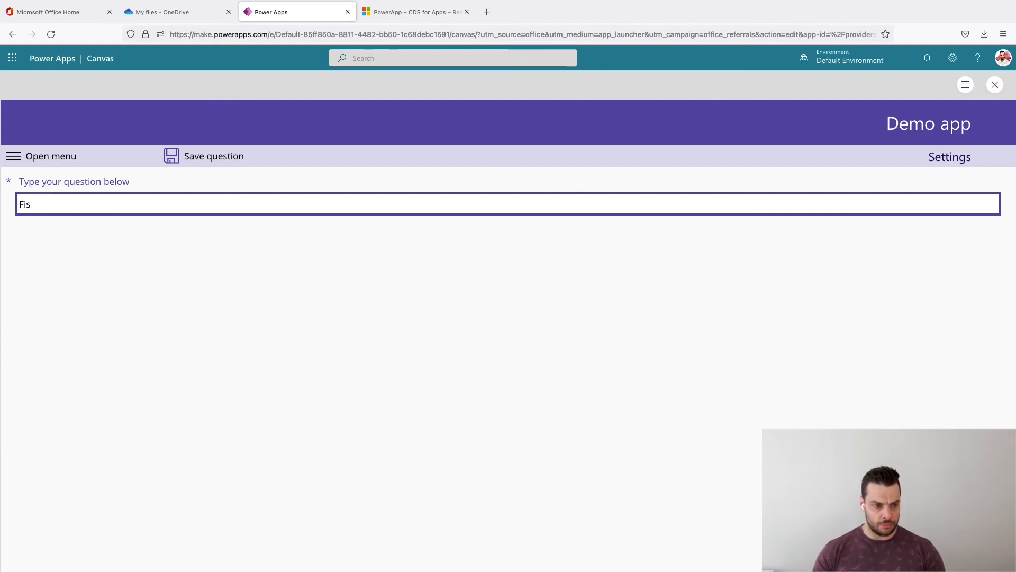
{"action": "key", "text": "BackSpace"}
{"action": "key", "text": "BackSpace"}
{"action": "type", "text": "Nuts"}
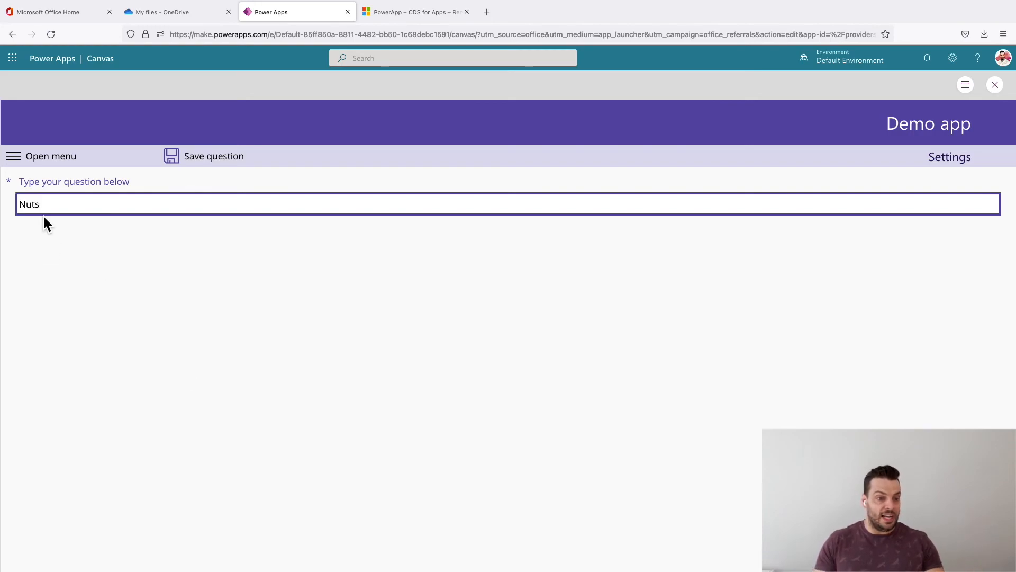
{"action": "left_click", "coordinate": [197, 159]}
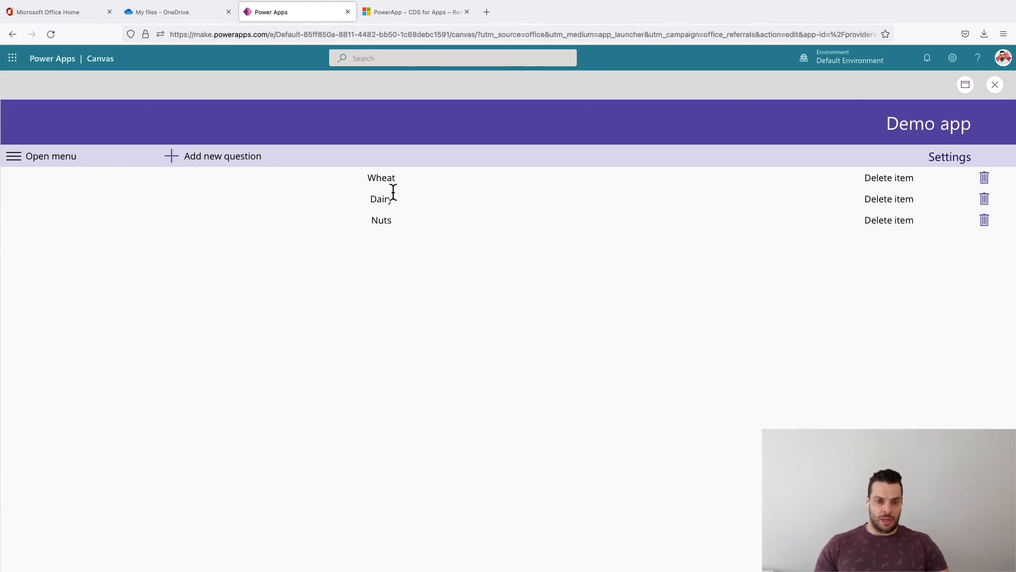
- Add another question named "Fish" and save it
{"action": "left_click", "coordinate": [181, 165]}
{"action": "left_click", "coordinate": [135, 201]}
{"action": "type", "text": "Fi"}
{"action": "type", "text": "sh"}
{"action": "key", "text": "BackSpace"}
{"action": "key", "text": "BackSpace"}
{"action": "key", "text": "BackSpace"}
{"action": "type", "text": "x"}
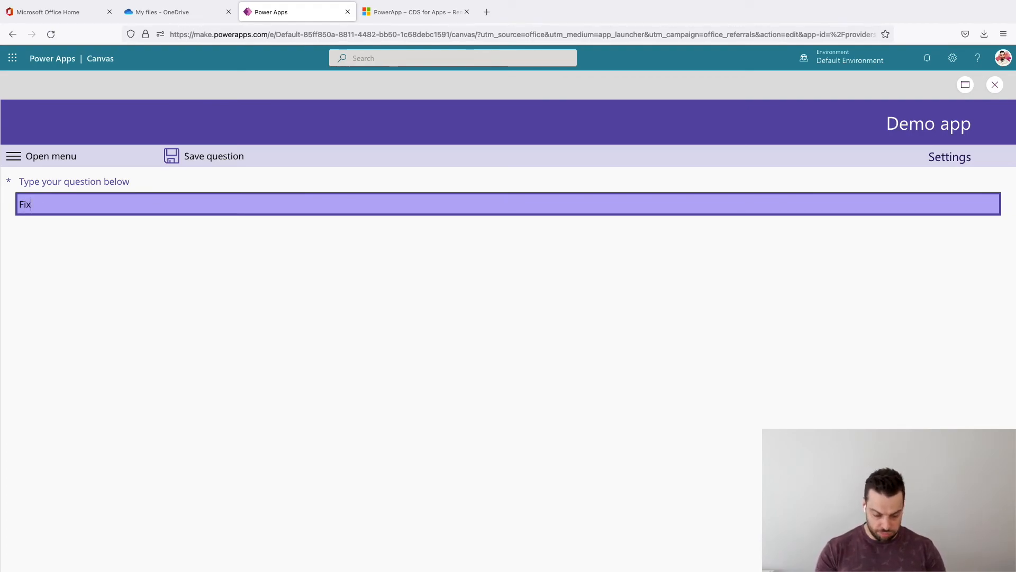
{"action": "type", "text": "h"}
{"action": "left_click", "coordinate": [251, 223]}
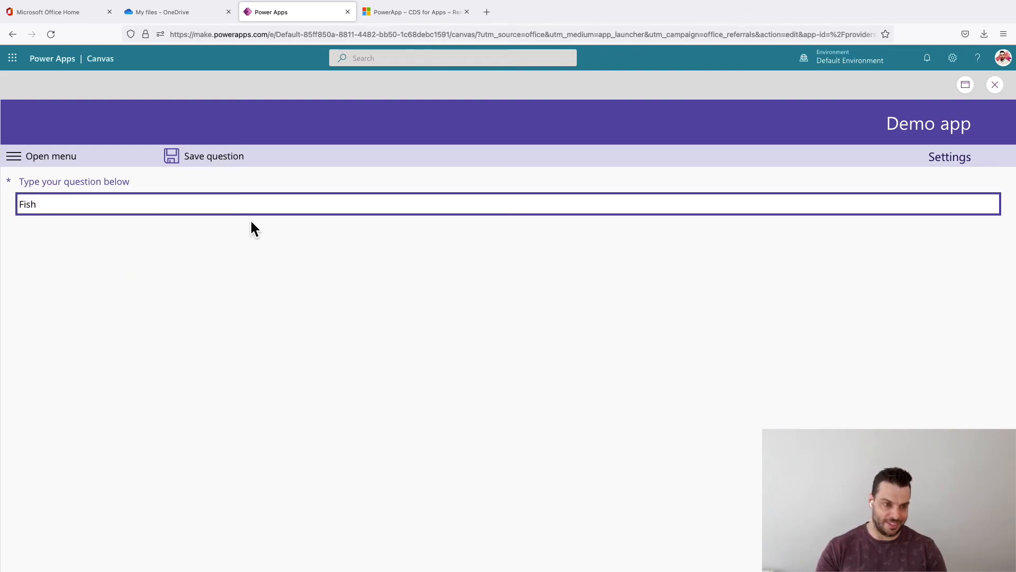
{"action": "left_click", "coordinate": [190, 159]}
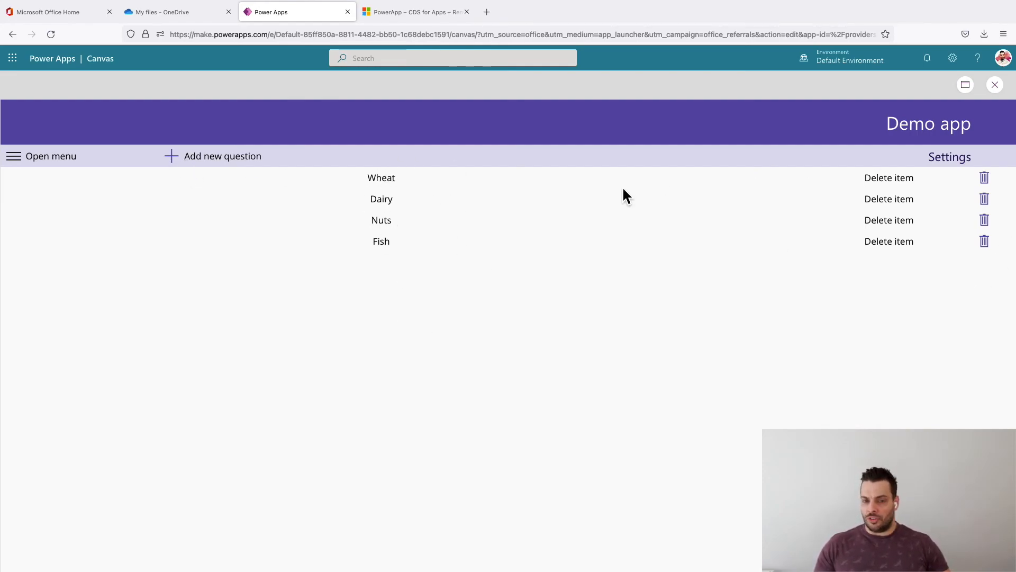
- Save a test question "jhzsgdkjhgsdjhkfgzsjhdxfg" and delete it from the list, confirming the deletion
{"action": "left_click", "coordinate": [191, 161]}
{"action": "left_click", "coordinate": [118, 205]}
{"action": "type", "text": "jhzsgdkjhgsdjhkfgzsjhdxfg"}
{"action": "left_click", "coordinate": [172, 159]}
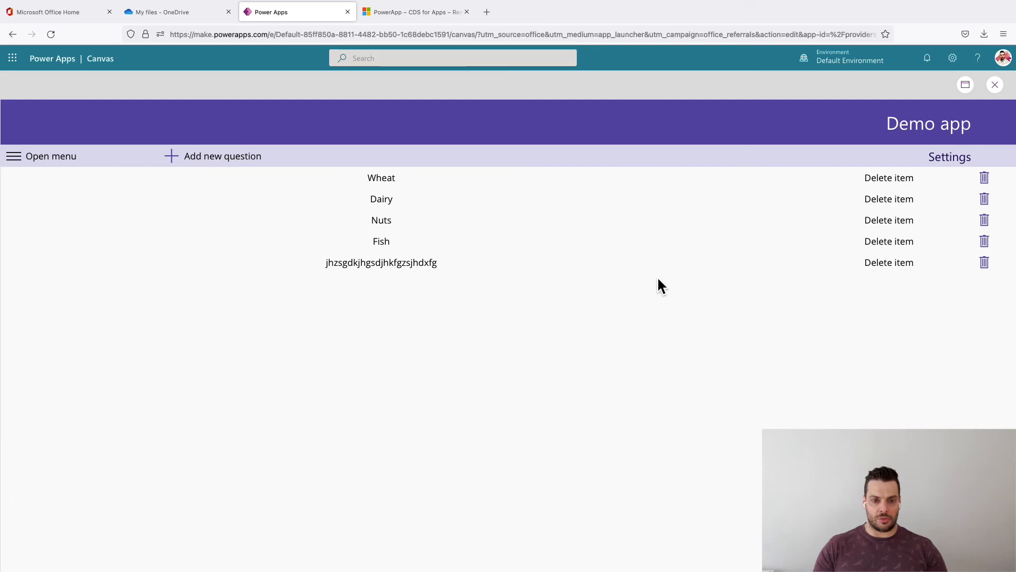
{"action": "left_click", "coordinate": [985, 265]}
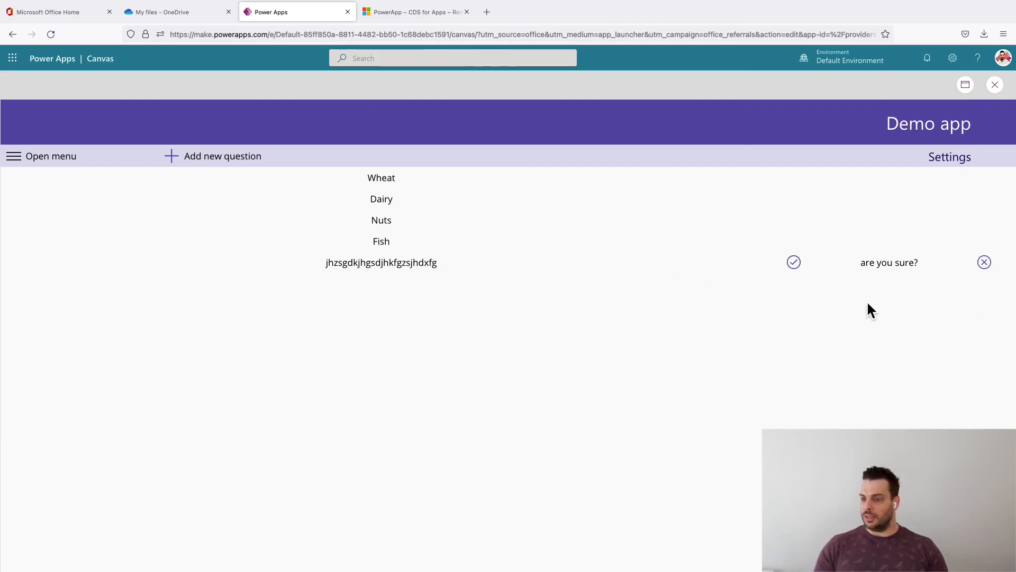
{"action": "left_click", "coordinate": [794, 263]}
- Go to the New screen of the app and switch the Wheat, Dairy, Nuts and Fish toggles to Yes
{"action": "left_click", "coordinate": [21, 165]}
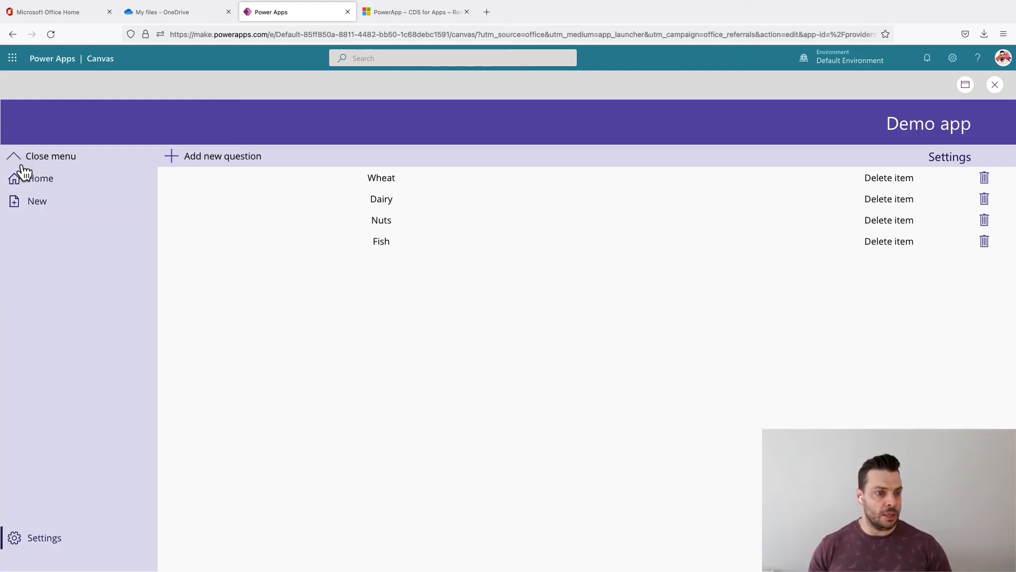
{"action": "left_click", "coordinate": [31, 205]}
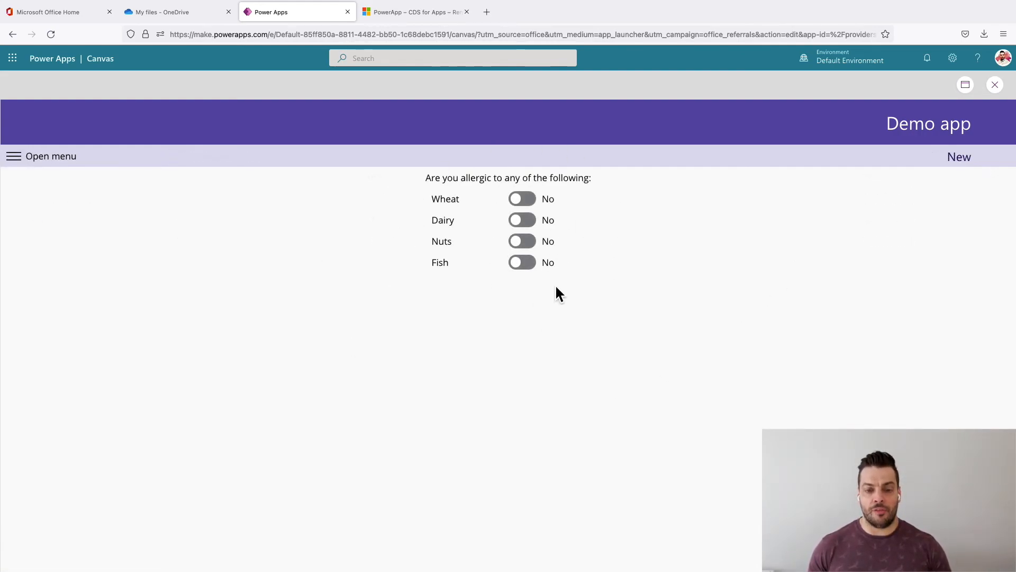
{"action": "left_click", "coordinate": [526, 198]}
{"action": "left_click", "coordinate": [519, 218]}
{"action": "left_click", "coordinate": [519, 241]}
{"action": "left_click", "coordinate": [518, 261]}
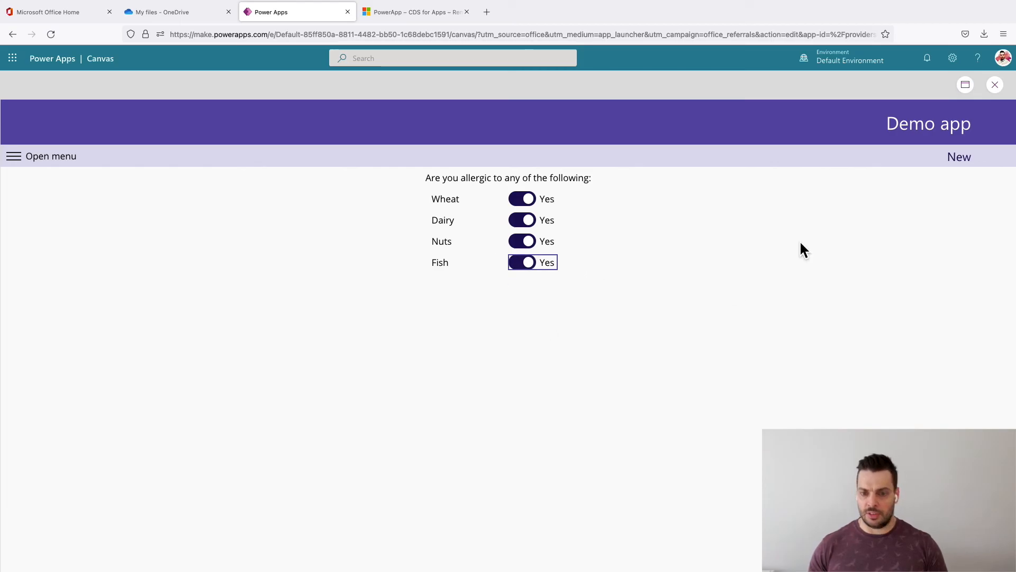
- Leave the preview and turn on the visibility of Gallery2, the colQuestions gallery on NewScreen
{"action": "left_click", "coordinate": [995, 85]}
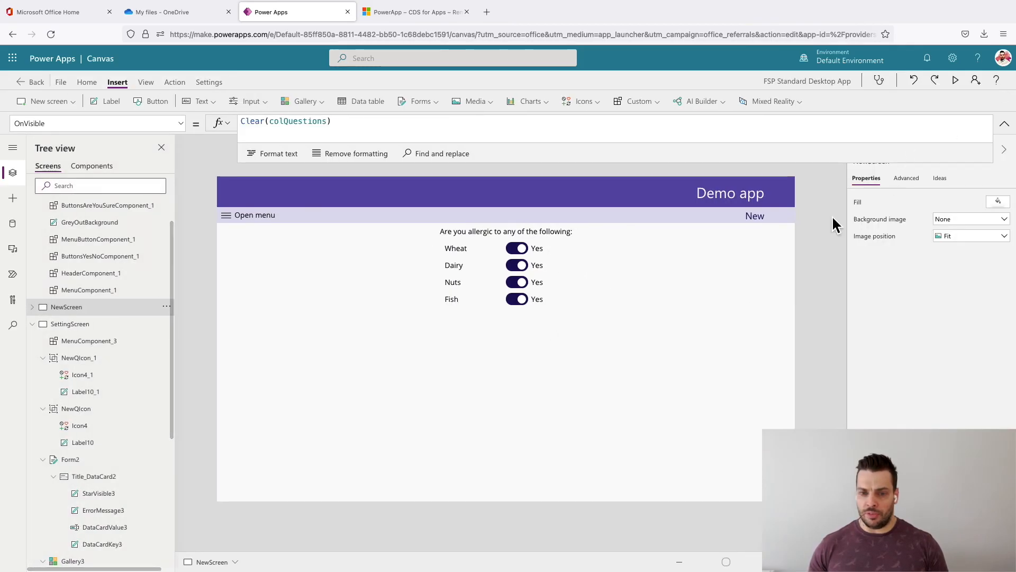
{"action": "left_click", "coordinate": [33, 307]}
{"action": "left_click", "coordinate": [73, 341]}
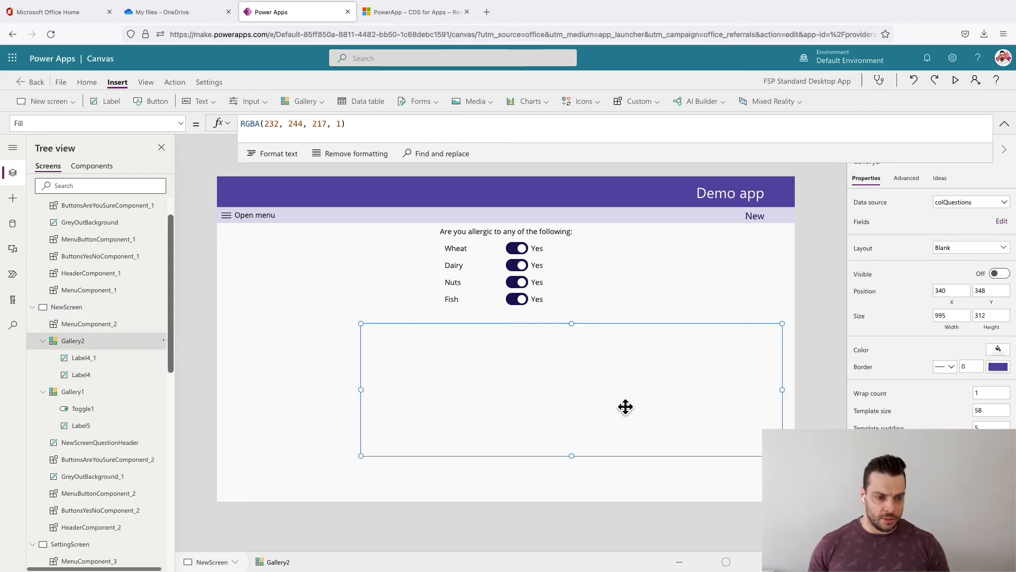
{"action": "left_click", "coordinate": [999, 273]}
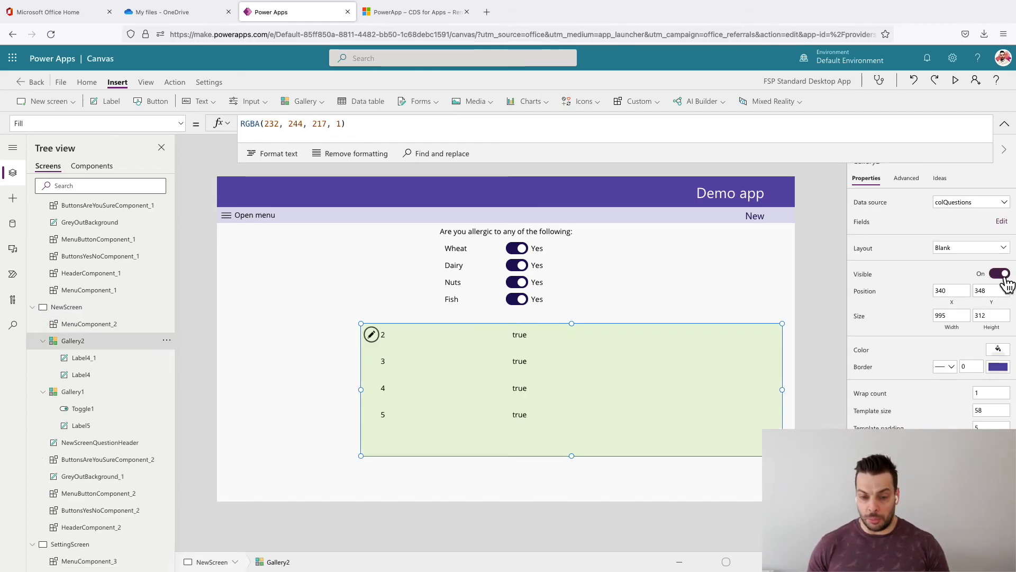
- Select NewScreen and switch the Wheat, Dairy, Nuts and Fish toggles to No to test the colQuestions gallery
{"action": "left_click", "coordinate": [817, 351]}
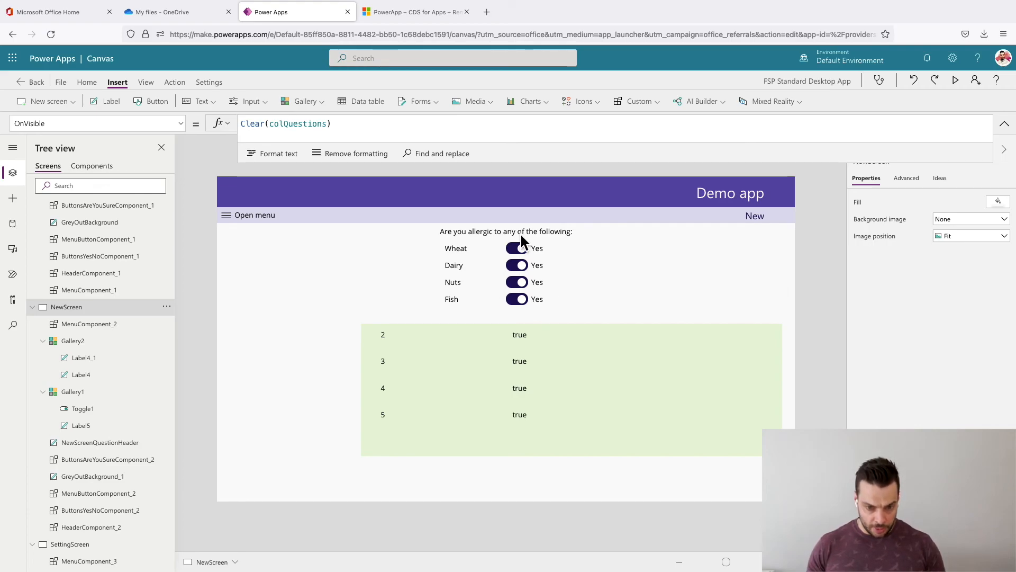
{"action": "left_click", "coordinate": [516, 249]}
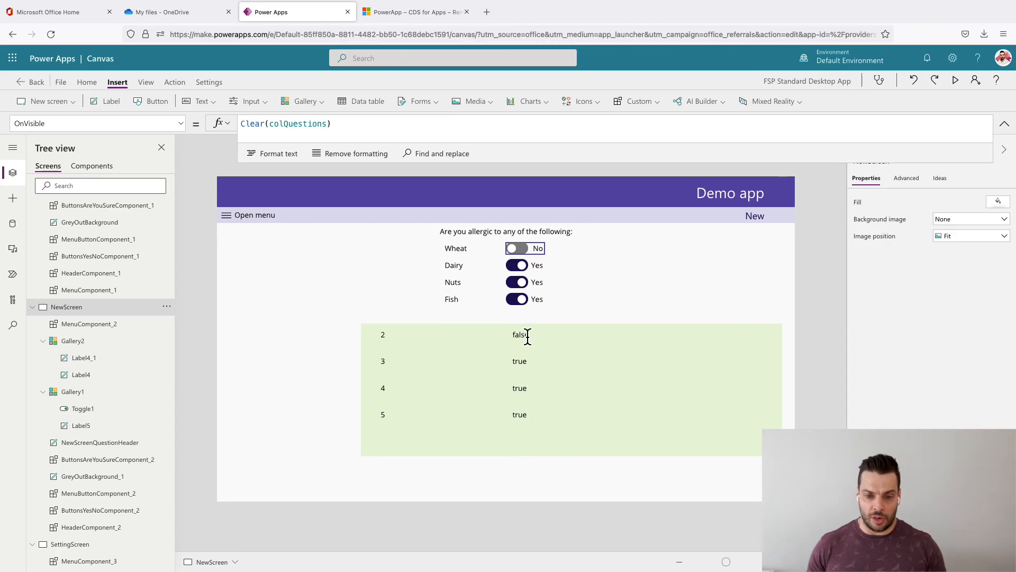
{"action": "left_click", "coordinate": [519, 268]}
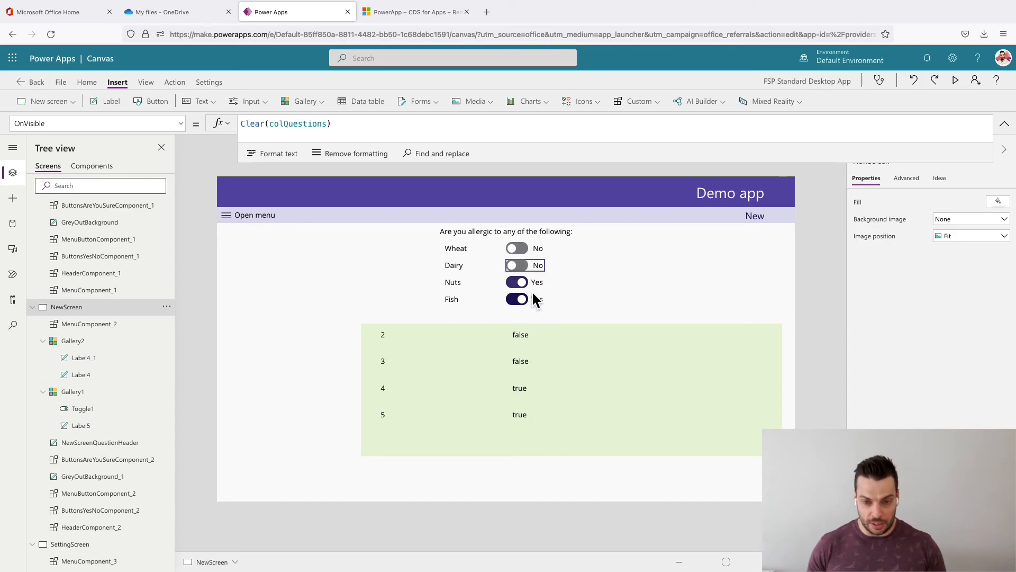
{"action": "left_click", "coordinate": [522, 286]}
{"action": "left_click", "coordinate": [518, 302]}
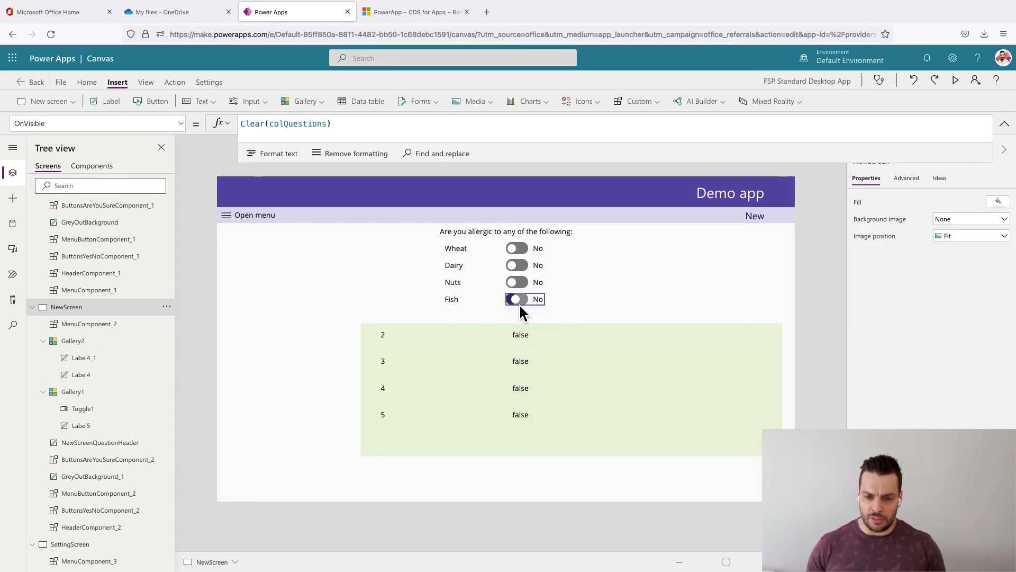
- Switch the Nuts and Wheat toggles on NewScreen back to Yes, leaving Dairy and Fish off
{"action": "left_click", "coordinate": [520, 280]}
{"action": "left_click", "coordinate": [519, 248]}
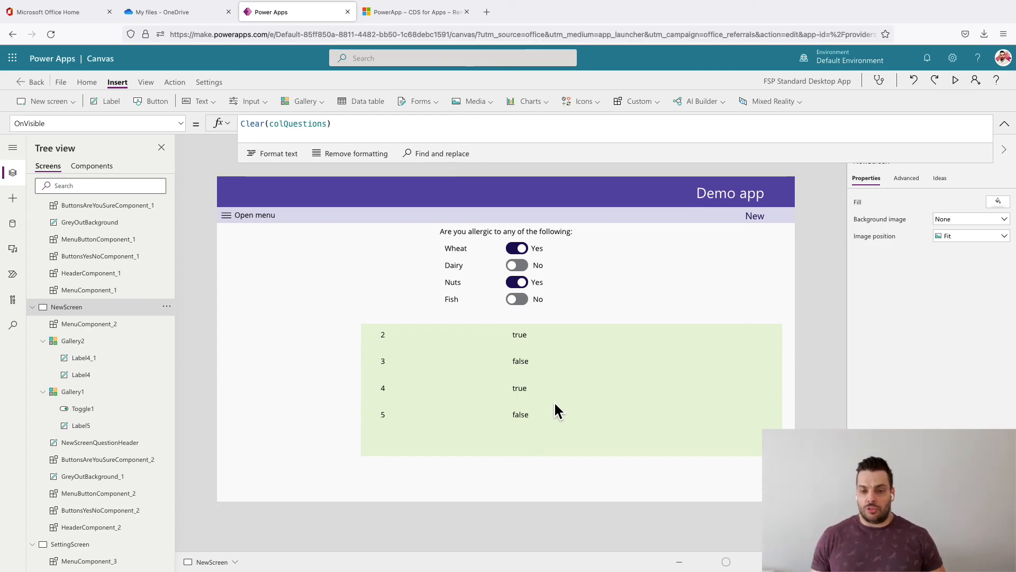
{"action": "left_click", "coordinate": [646, 399]}
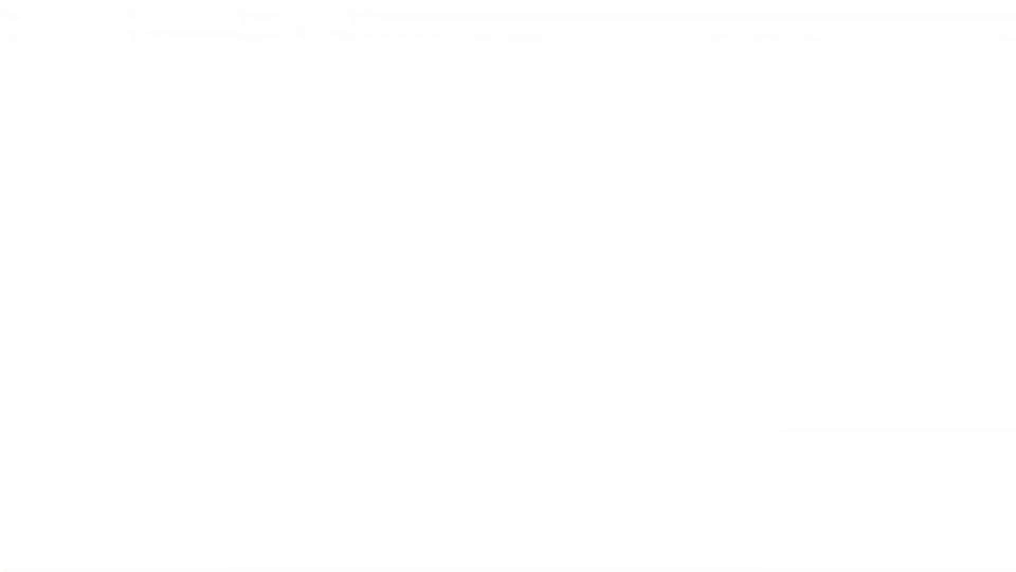